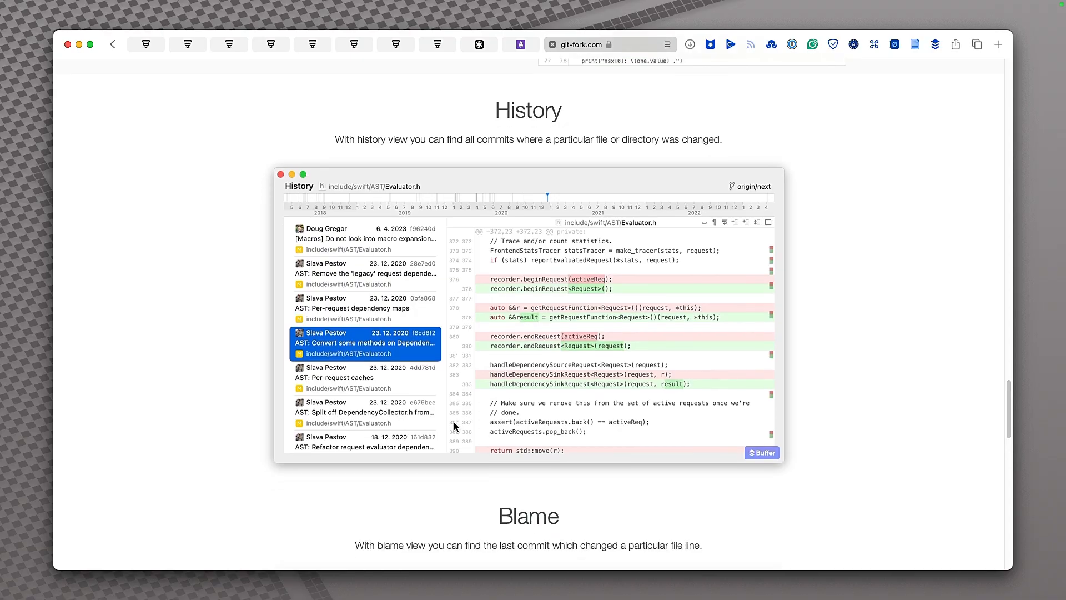
# Step: Review the feature overview on the Fork website and its release notes for Mac
pyautogui.scroll(-10, 454, 423)
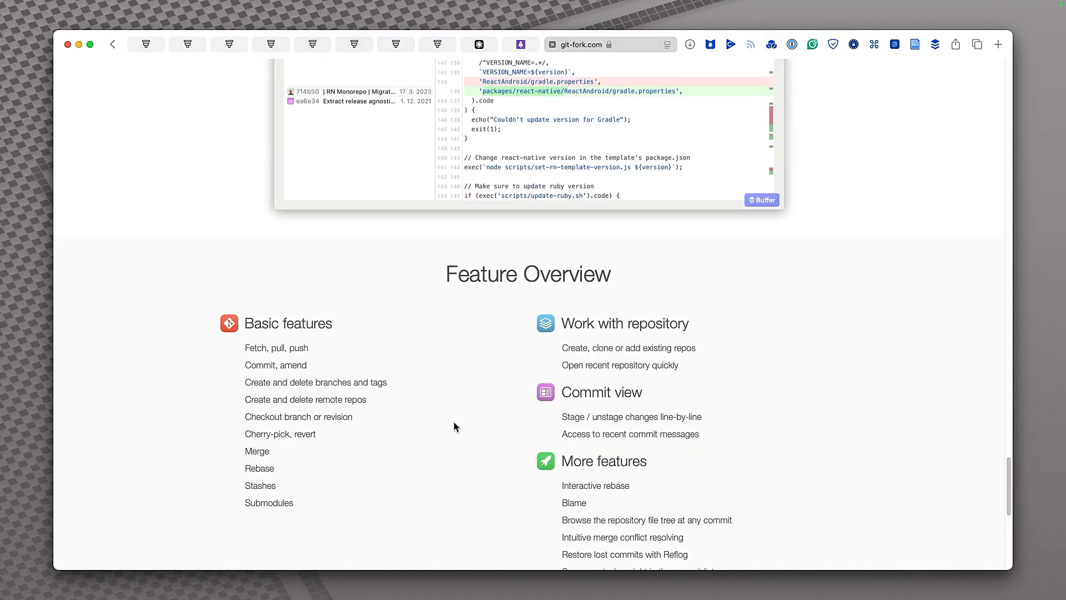
pyautogui.scroll(-9, 454, 426)
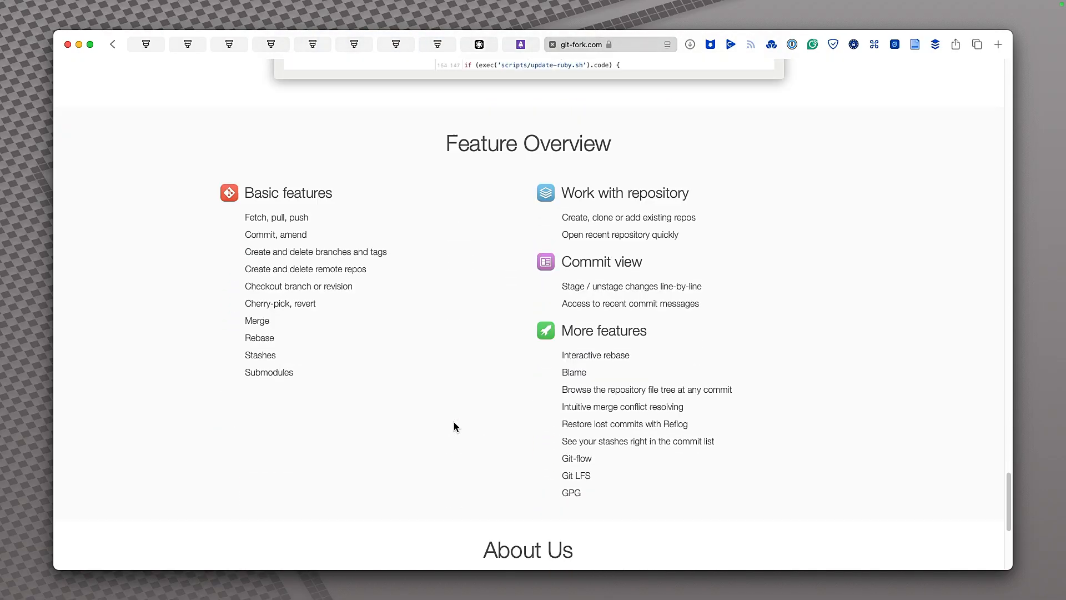
pyautogui.scroll(-8, 454, 426)
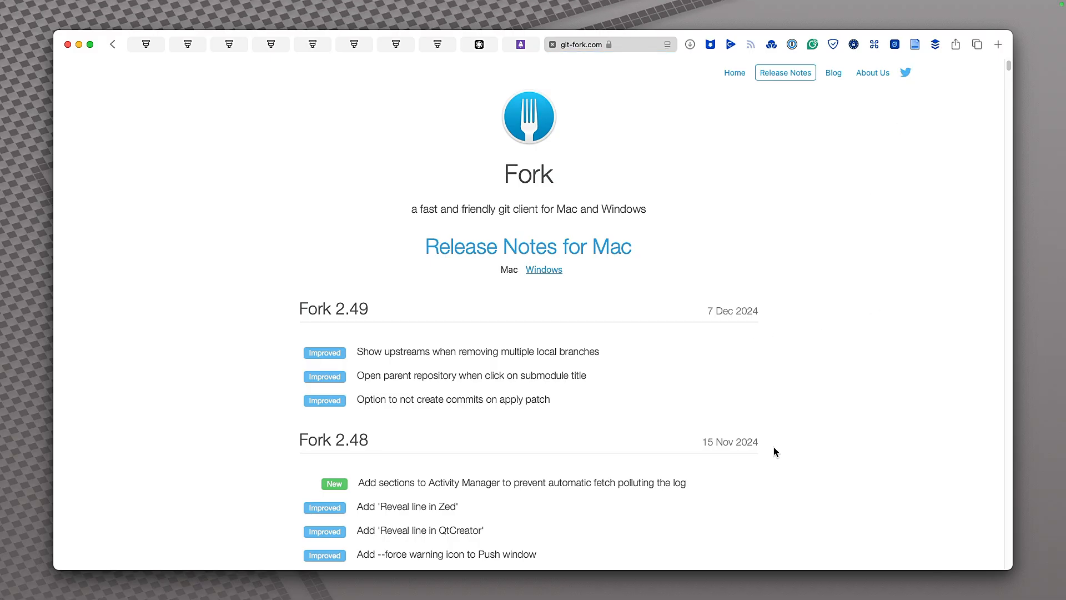
pyautogui.scroll(-1, 774, 447)
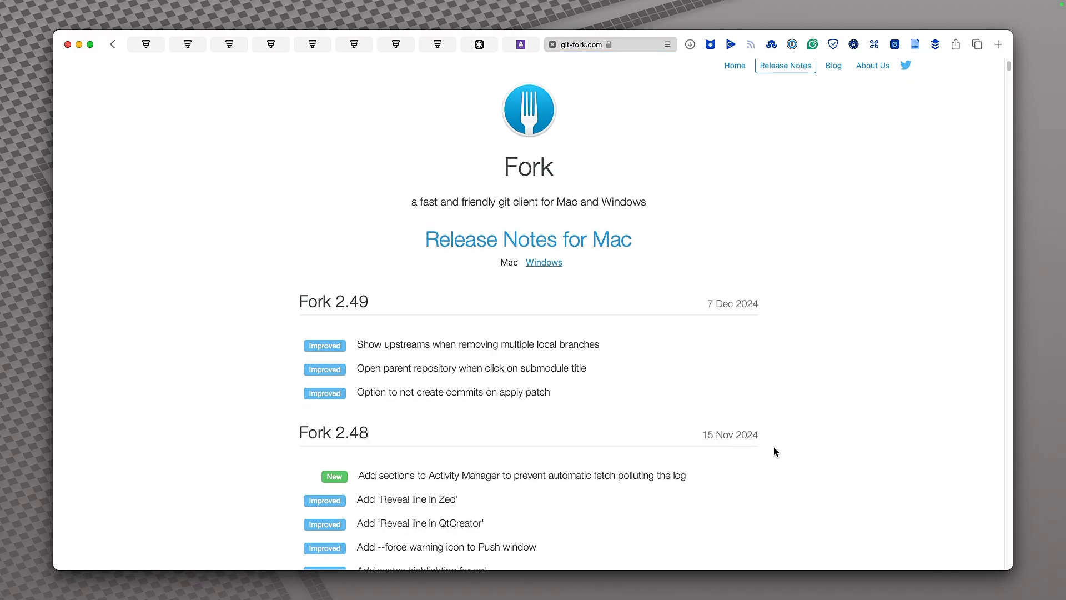
pyautogui.click(110, 42)
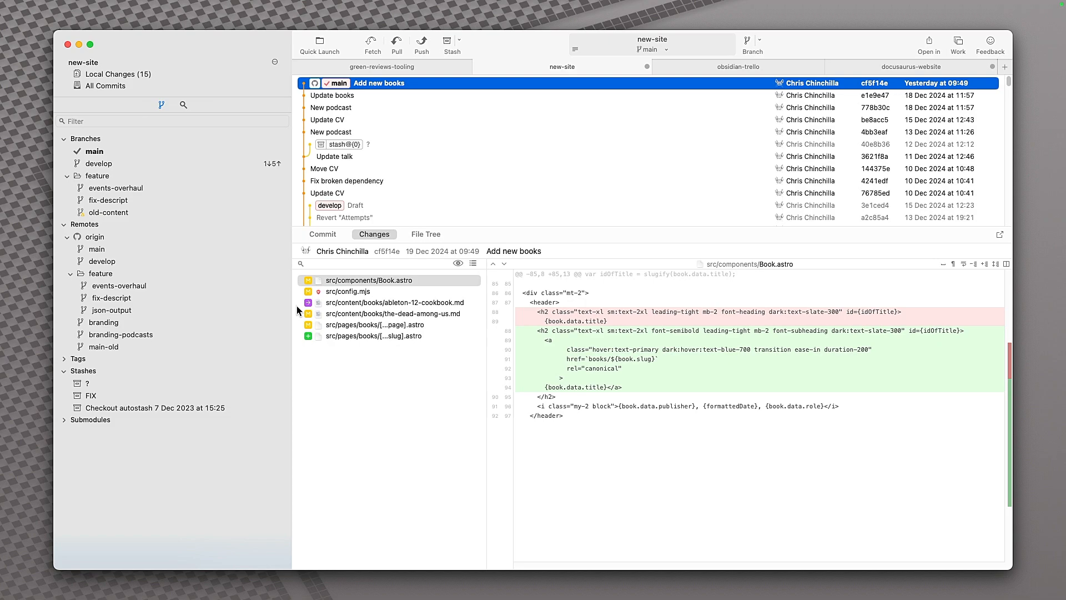
# Step: Switch to Finder, reposition the Workspace window over the Git client and browse its folders
pyautogui.press('super+Tab')
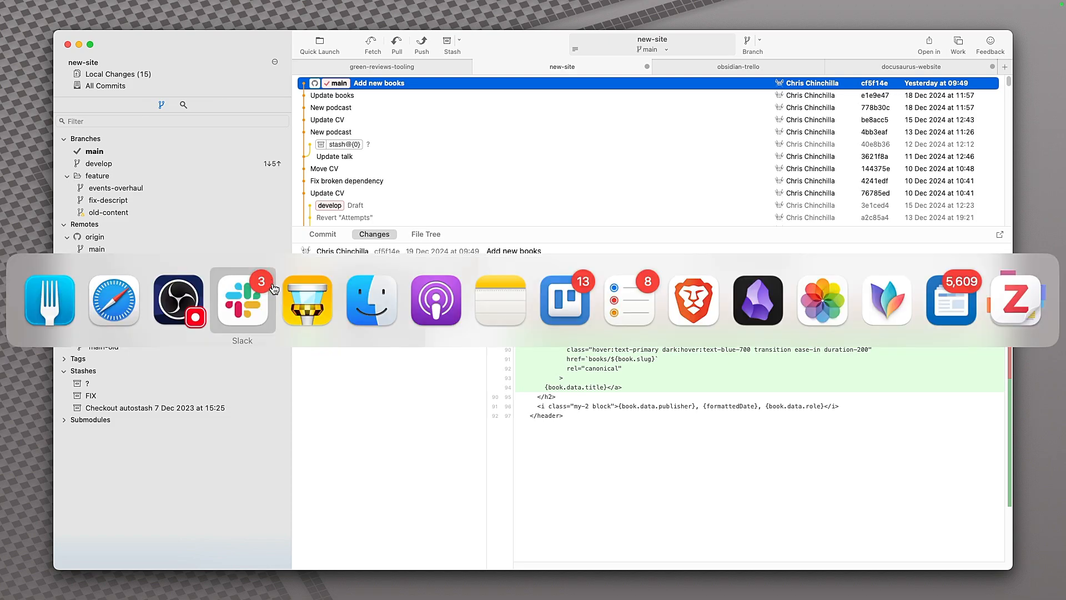
pyautogui.click(372, 300)
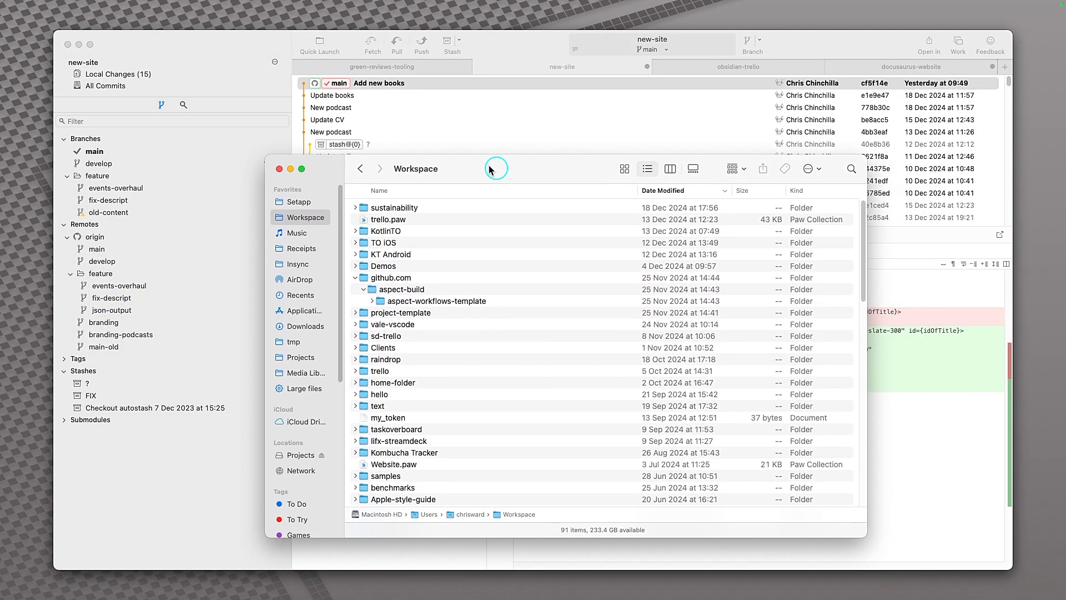
pyautogui.moveTo(488, 168); pyautogui.dragTo(364, 107)
pyautogui.scroll(-5, 382, 324)
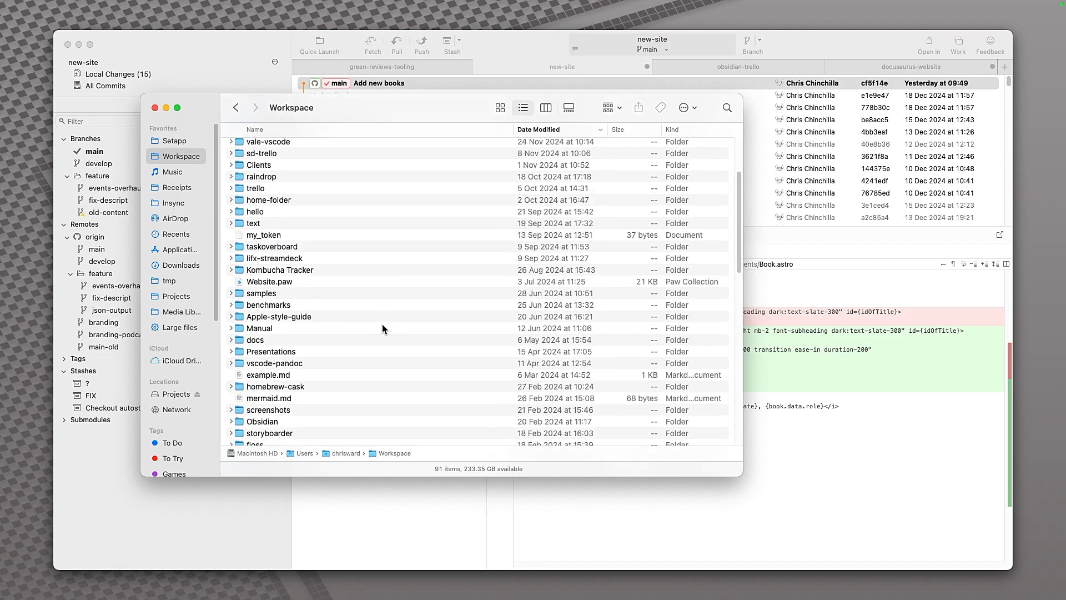
pyautogui.scroll(-10, 382, 328)
pyautogui.scroll(15, 382, 328)
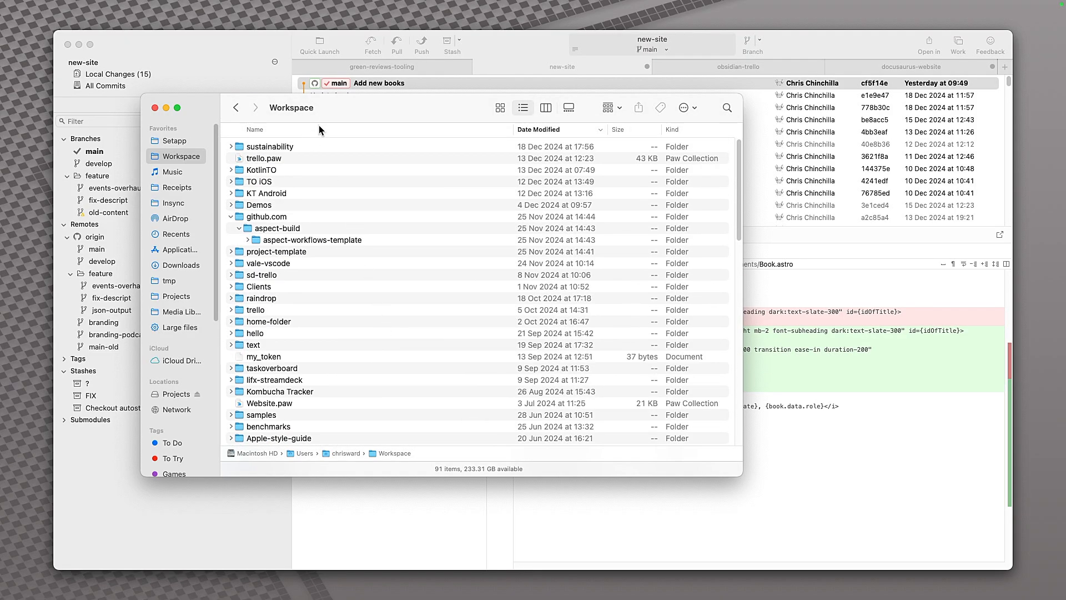
# Step: Inspect the Clients folder and its parseable subfolder, and sort Workspace by name to expand the folder containing new-site
pyautogui.click(231, 286)
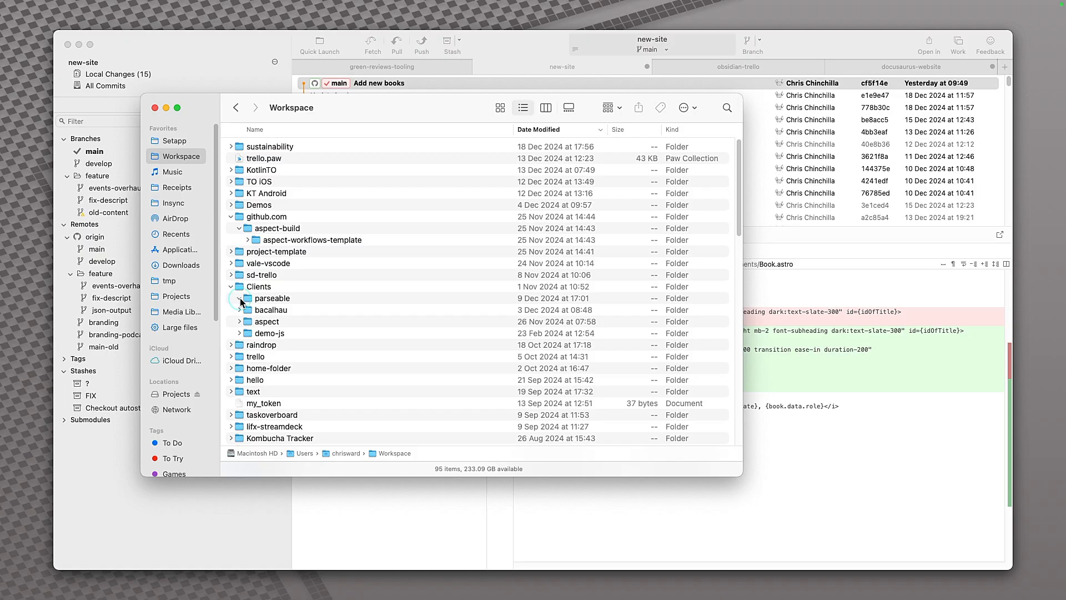
pyautogui.click(240, 298)
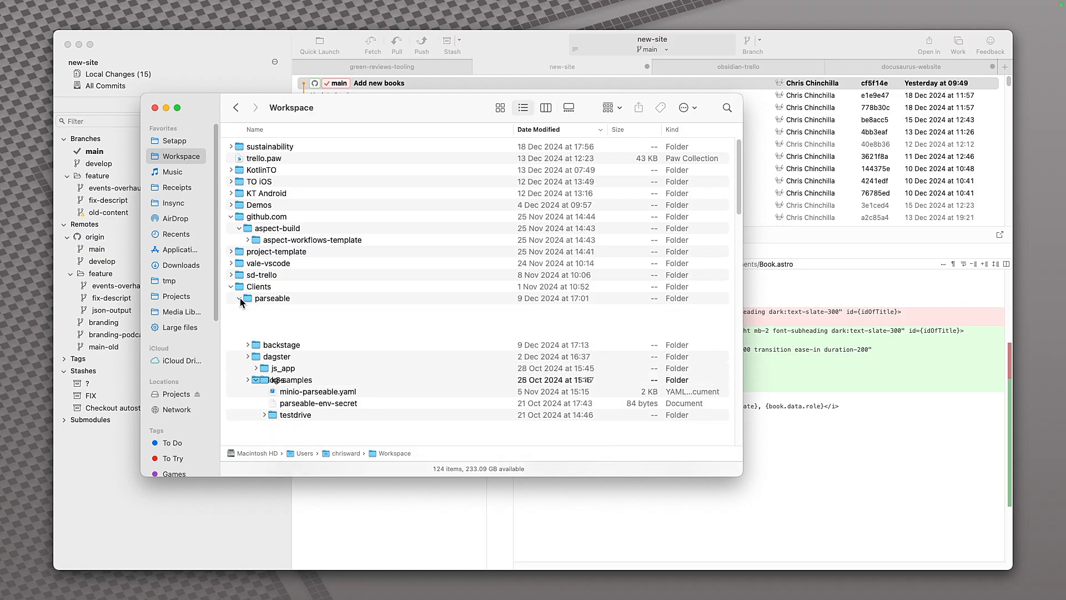
pyautogui.click(240, 299)
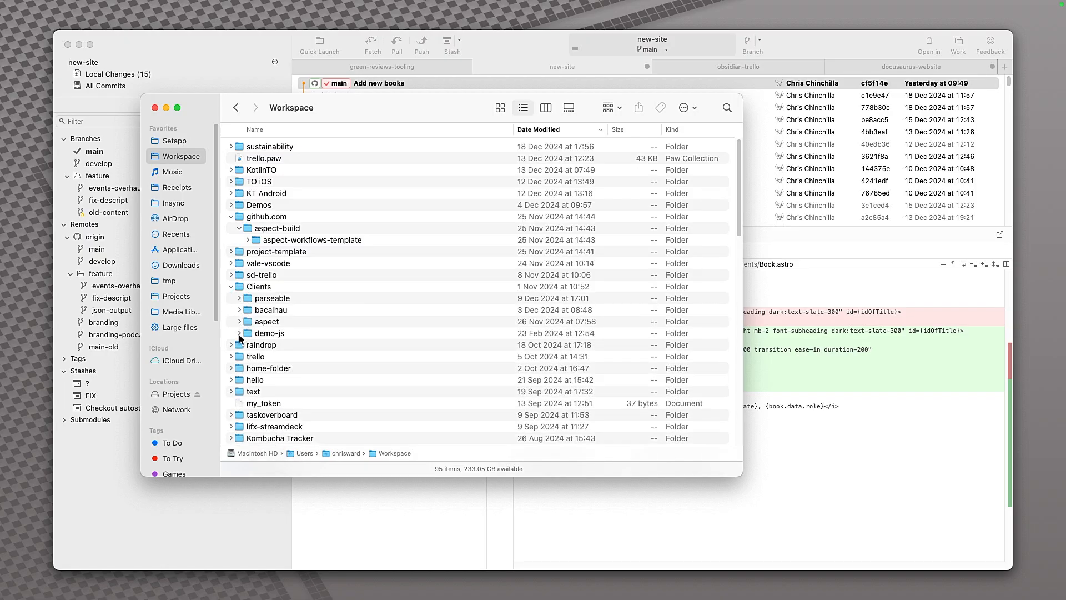
pyautogui.click(230, 286)
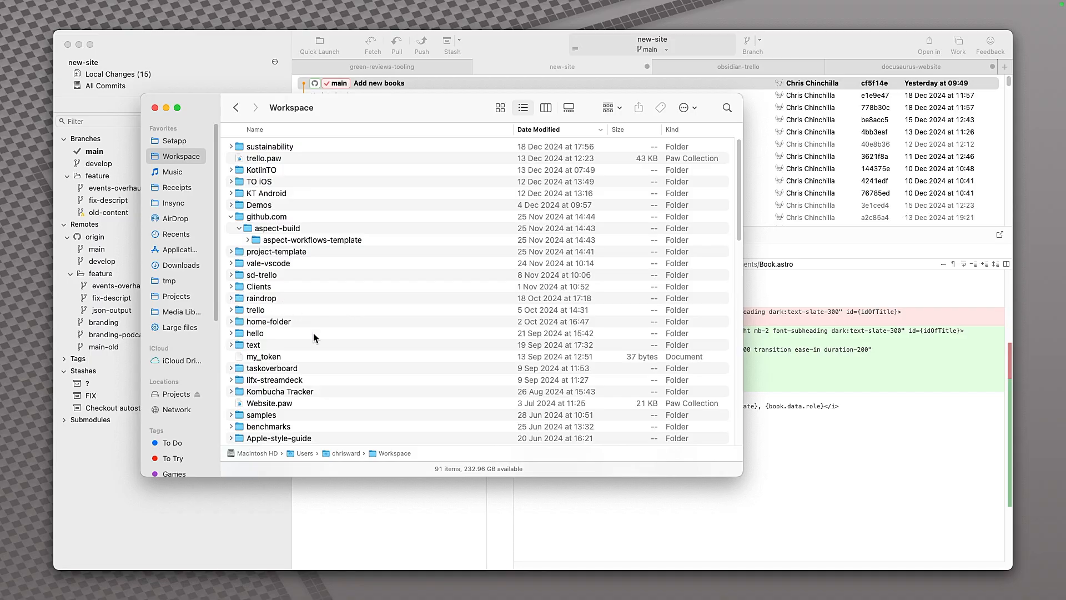
pyautogui.click(286, 133)
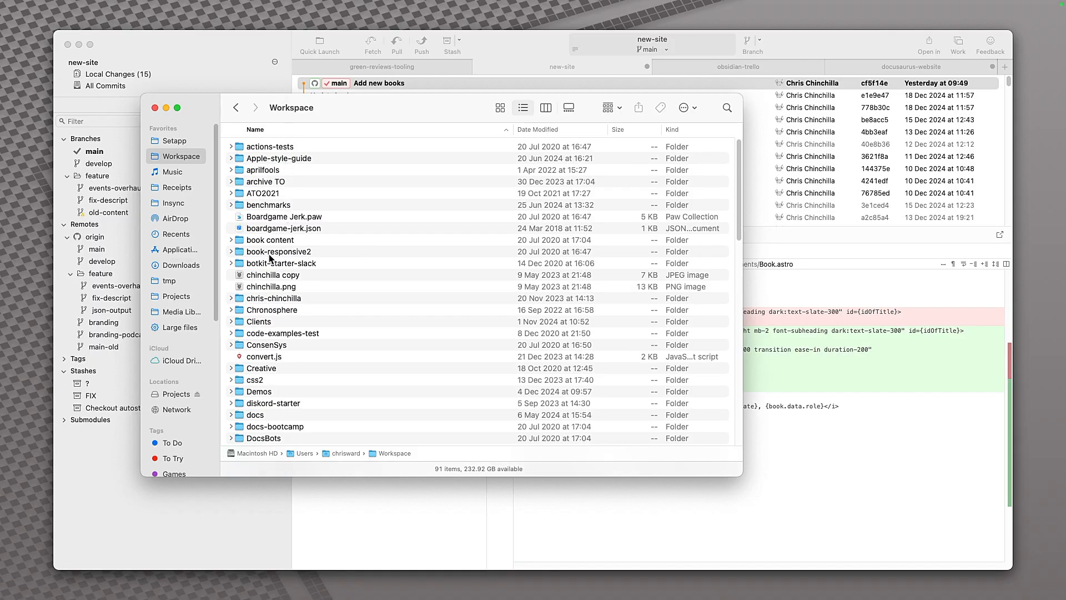
pyautogui.click(231, 299)
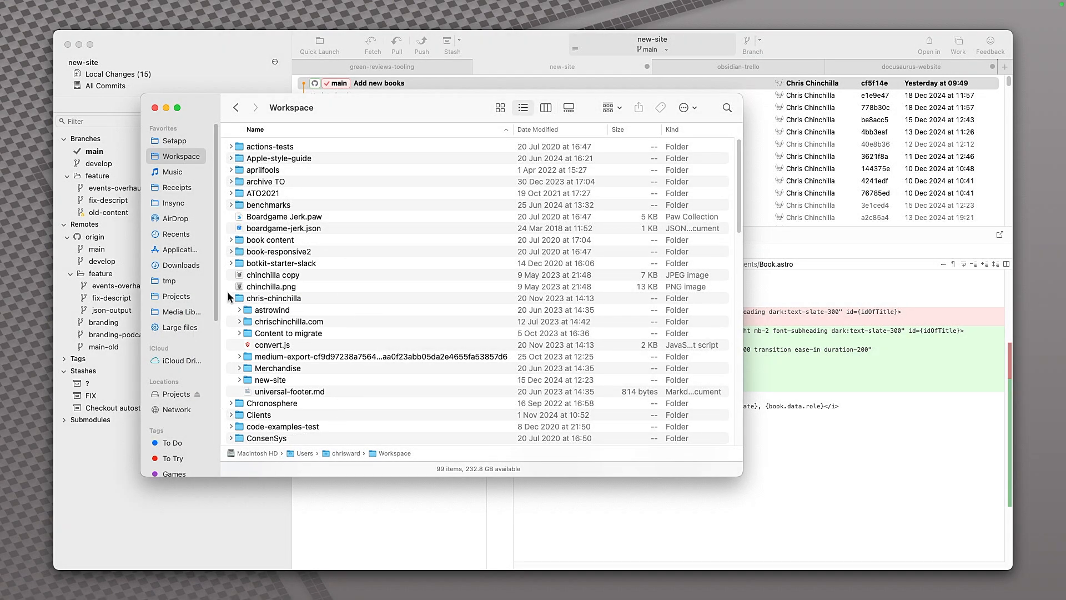
# Step: Switch back to Fork, open the Repository Manager and cancel rescanning the default repository folder
pyautogui.click(178, 55)
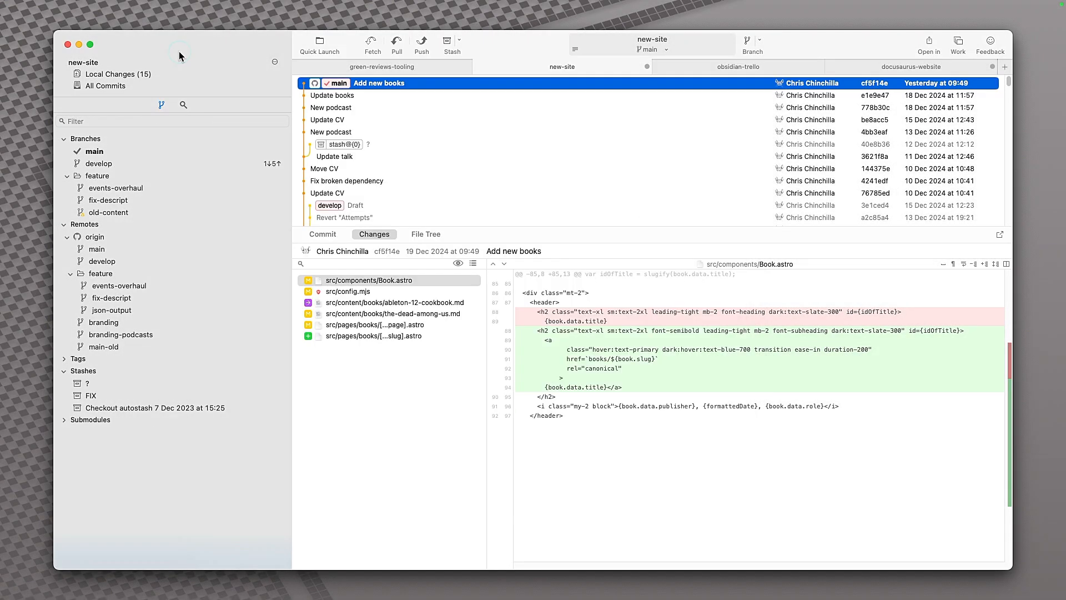
pyautogui.press('super+t')
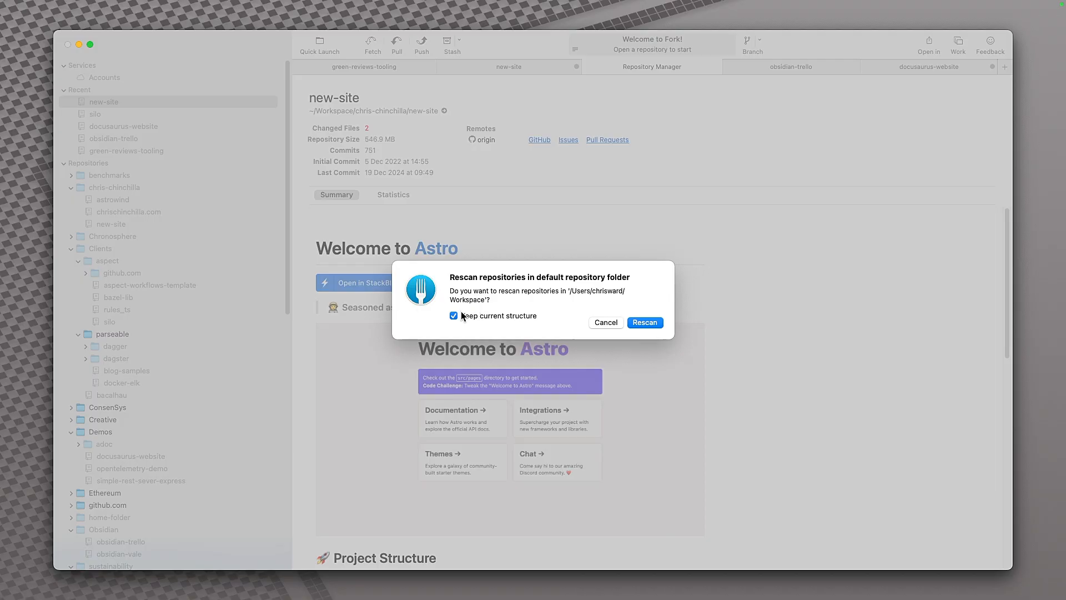
pyautogui.click(612, 320)
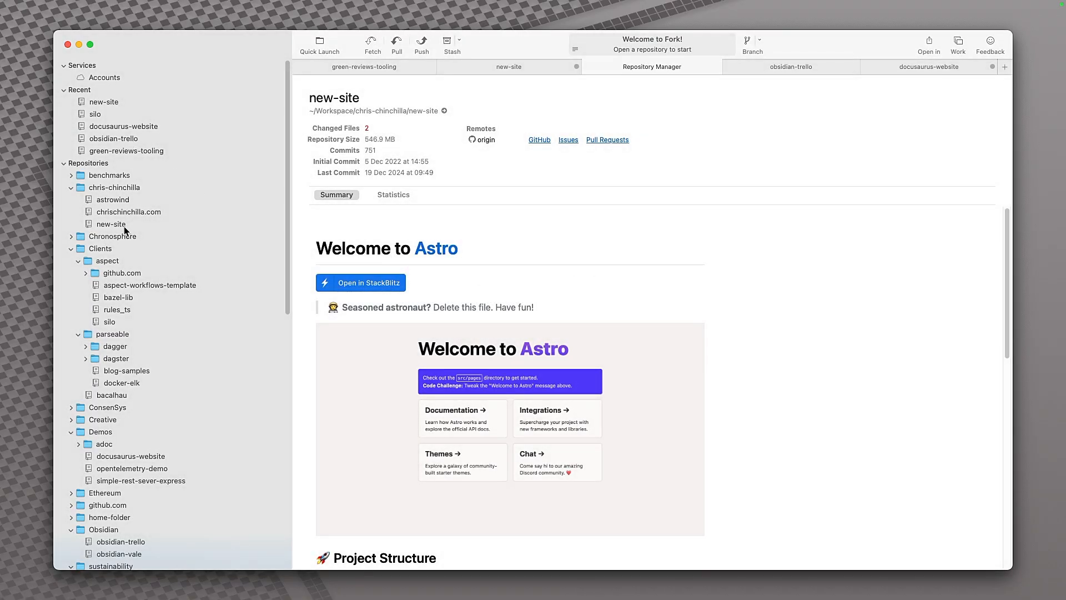
# Step: Collapse the aspect and Clients groups in the repository list and narrow the sidebar
pyautogui.click(72, 249)
pyautogui.click(72, 249)
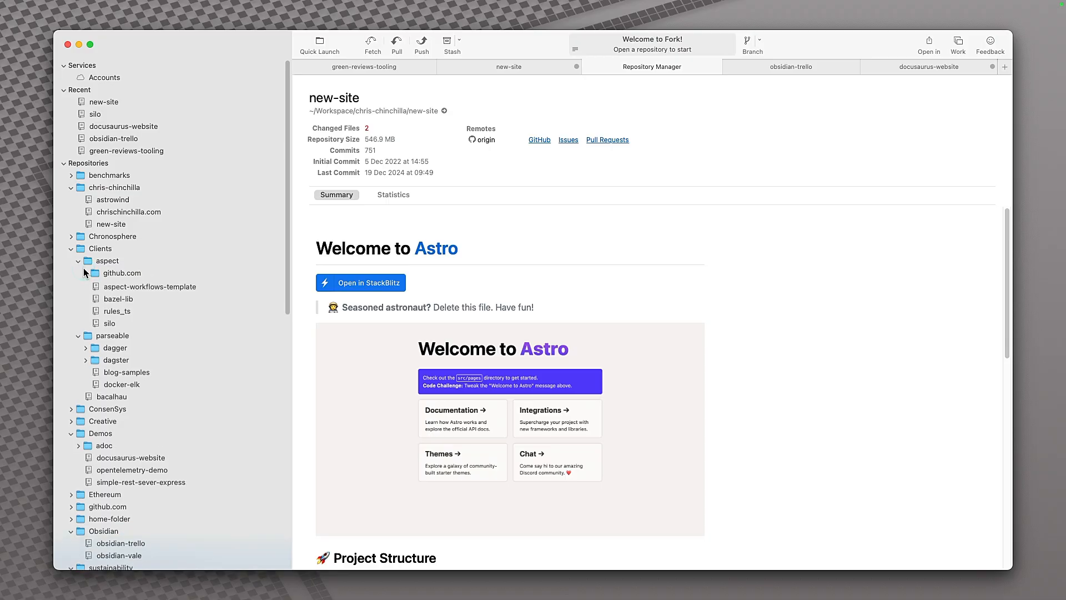
pyautogui.click(77, 261)
pyautogui.click(70, 248)
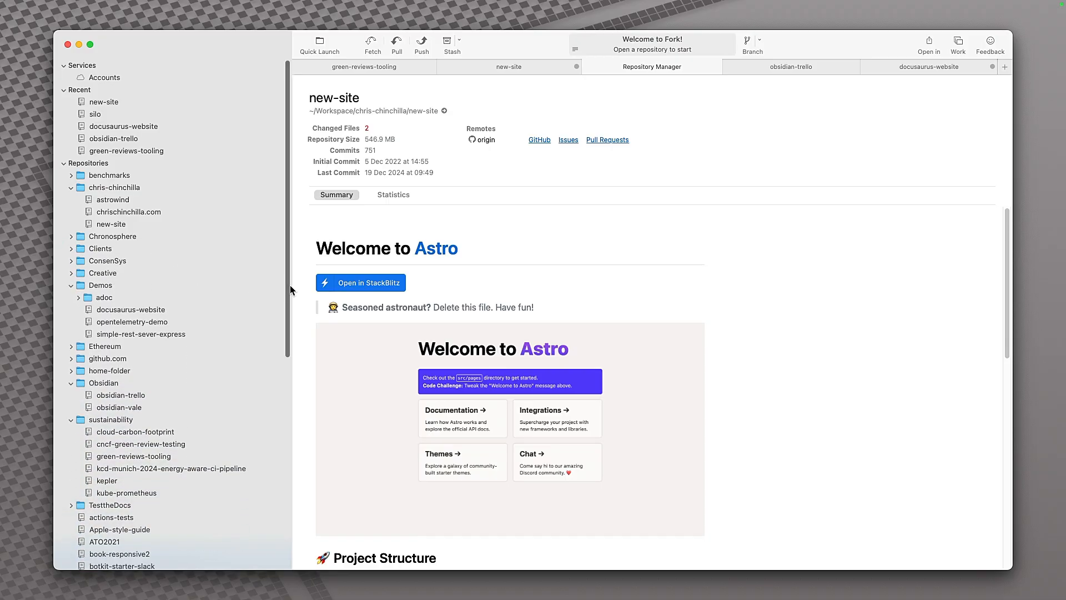
pyautogui.moveTo(292, 285); pyautogui.dragTo(236, 285)
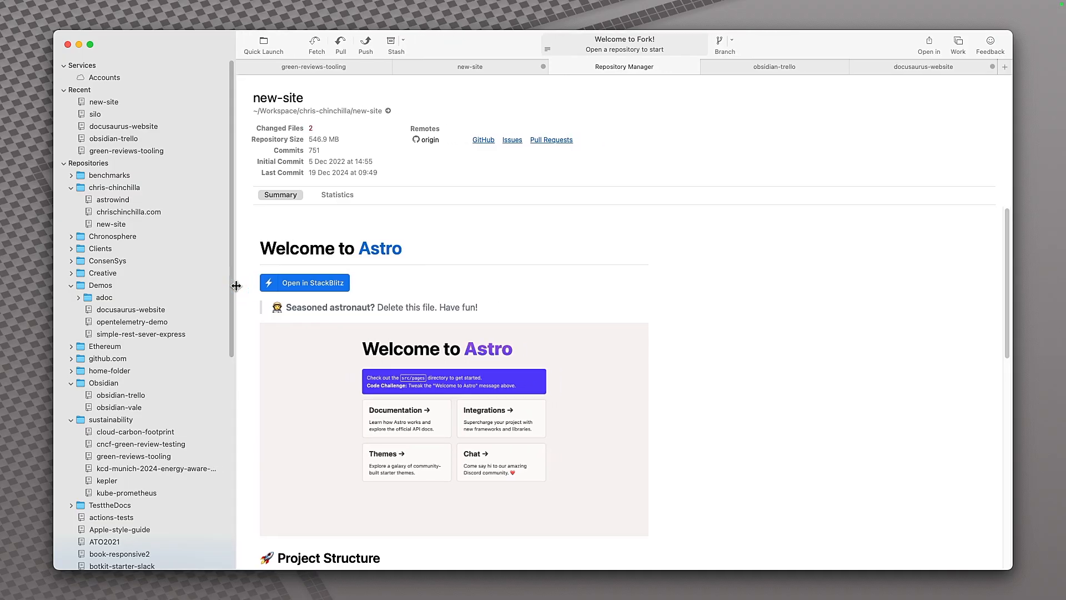
# Step: Review the connected GitHub account's settings and its menu bar notifications, closing the account settings when done
pyautogui.click(103, 76)
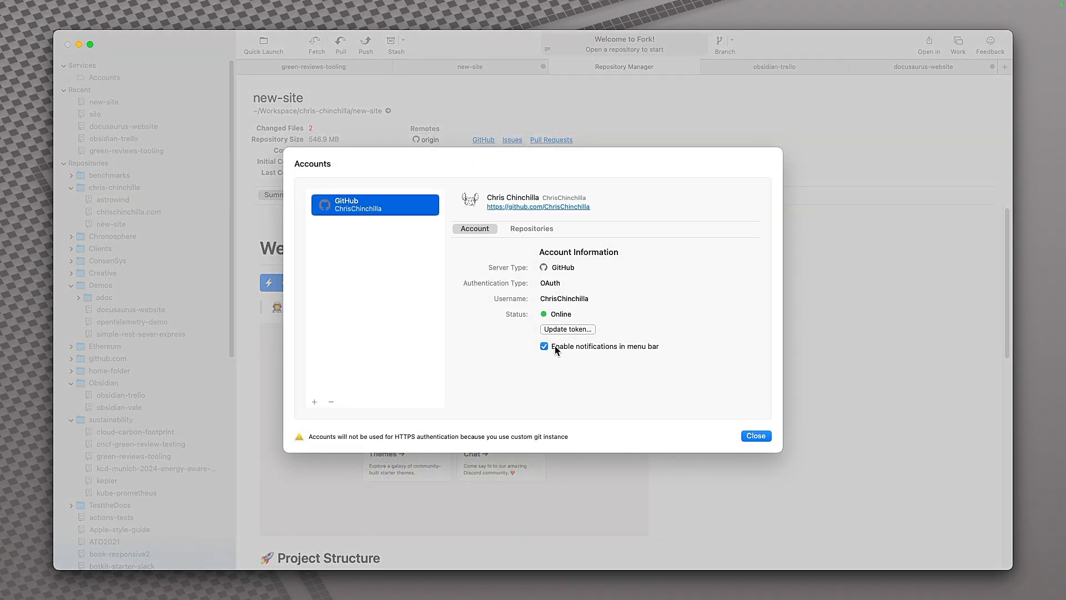
pyautogui.moveTo(972, 1)
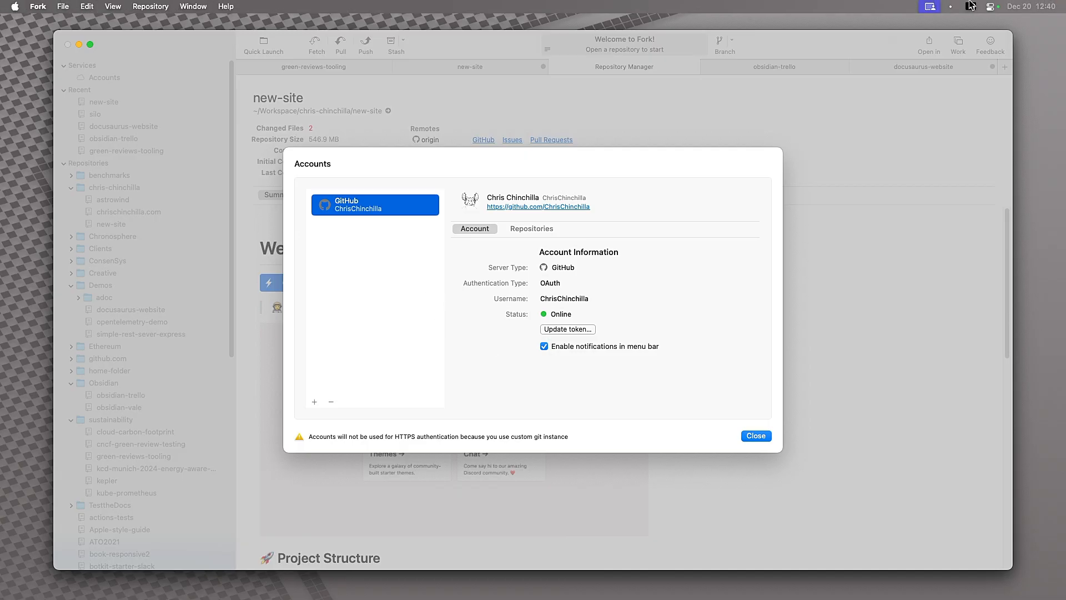
pyautogui.click(952, 5)
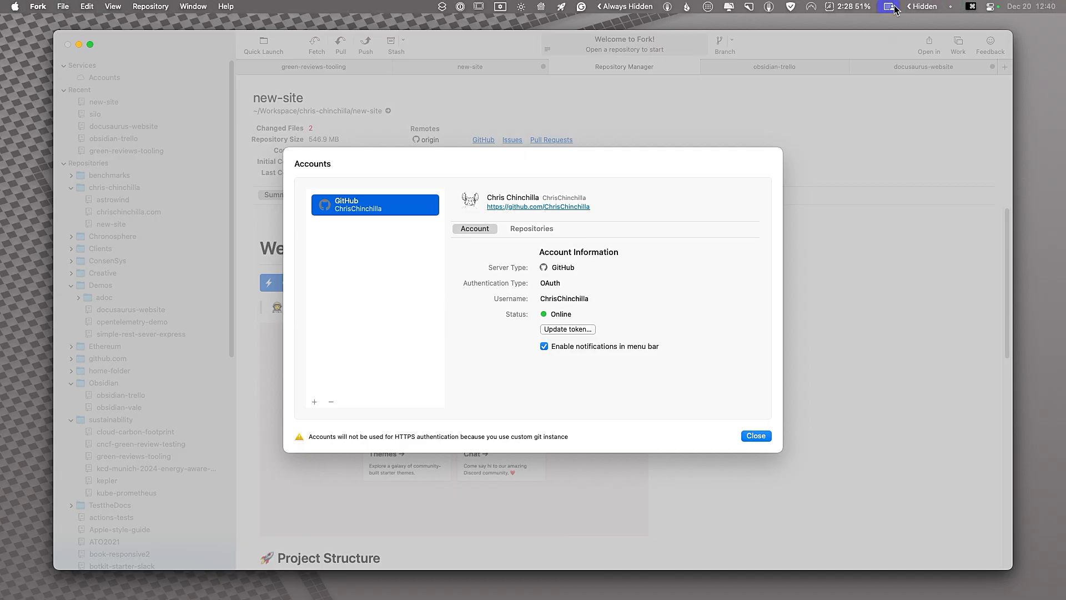
pyautogui.click(768, 6)
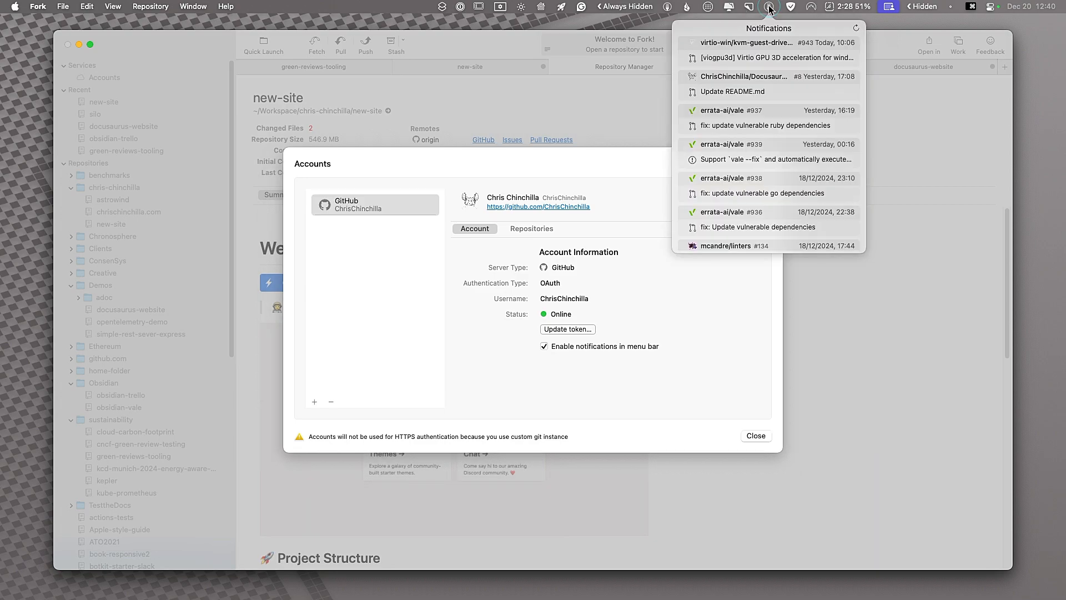
pyautogui.click(769, 6)
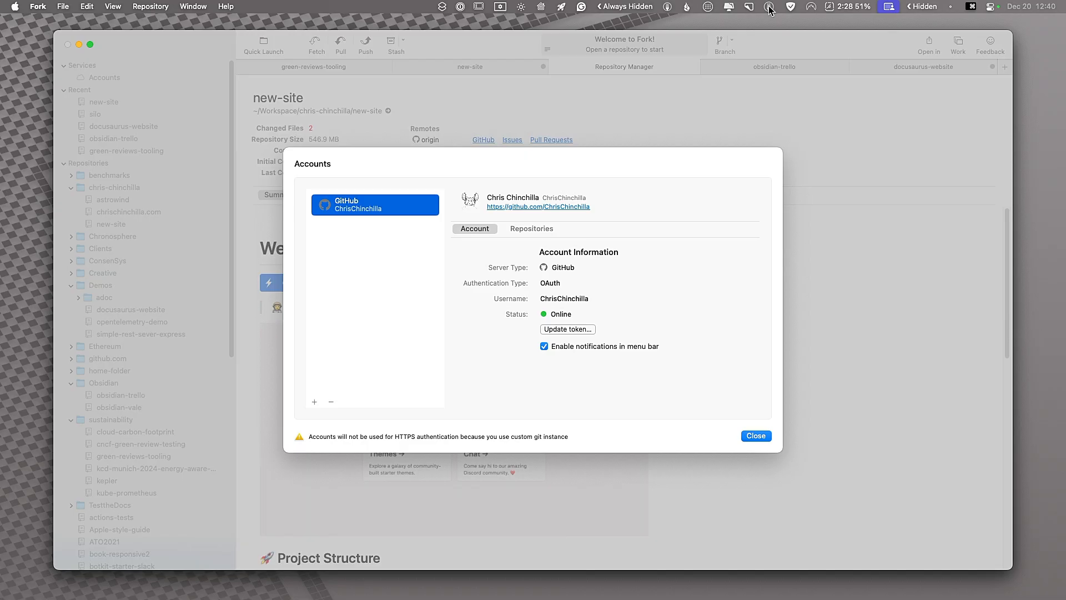
pyautogui.click(757, 435)
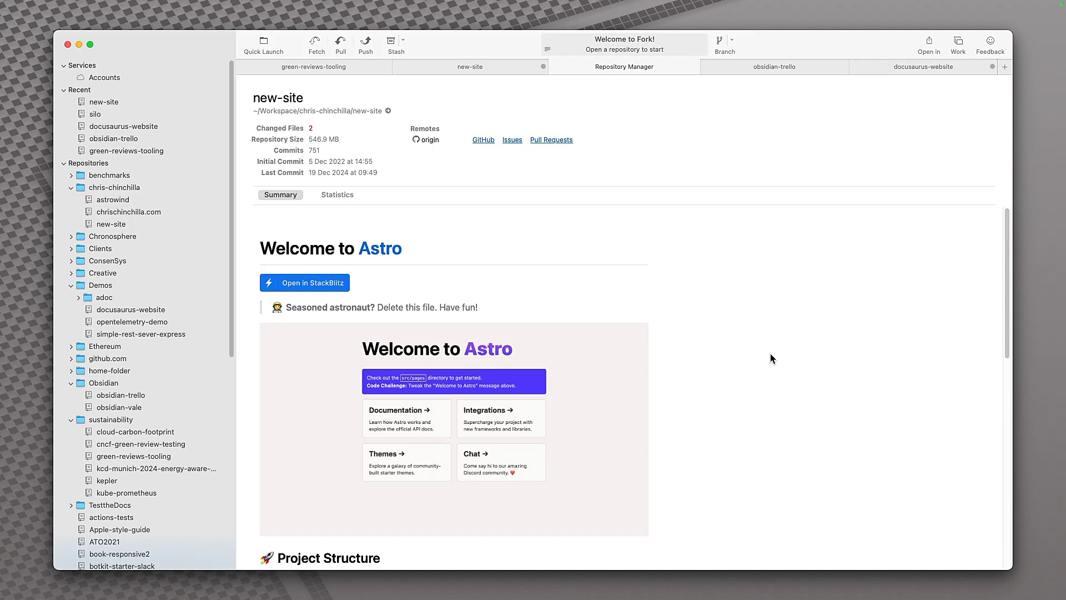
# Step: Return to the new-site repository and view the actions available for its main branch
pyautogui.click(501, 69)
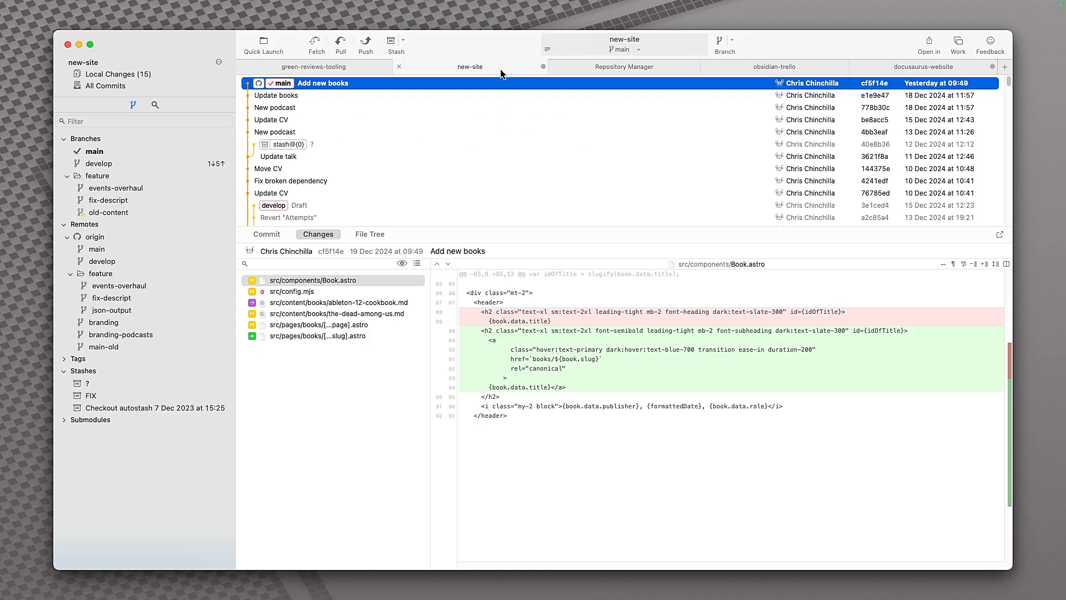
pyautogui.rightClick(92, 152)
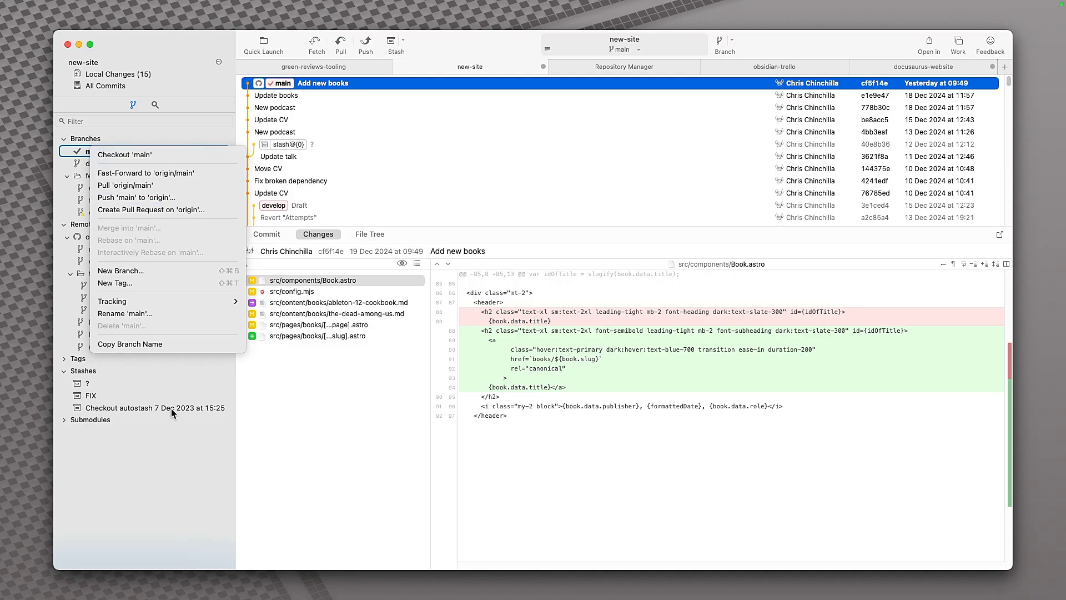
pyautogui.click(186, 449)
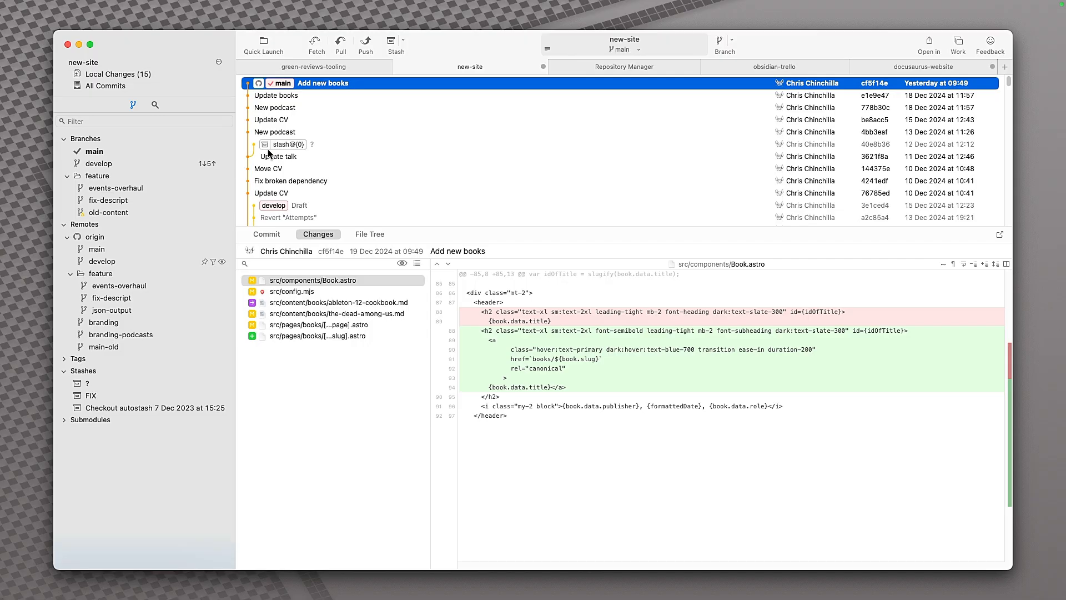
# Step: View the diff of the-dead-among-us.md in the Add new books commit, and the repository's local changes
pyautogui.click(325, 314)
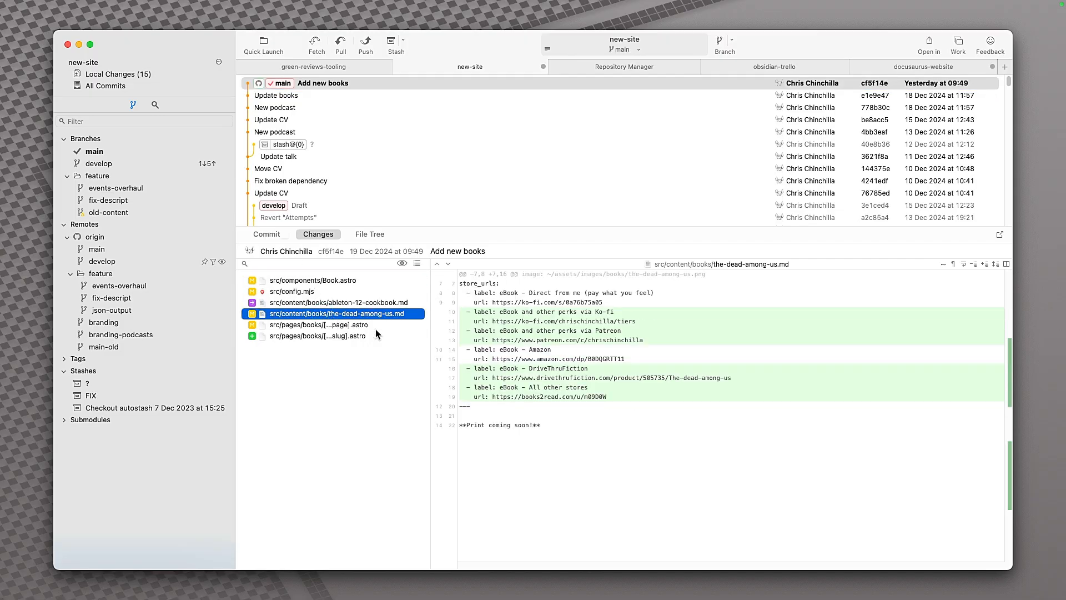
pyautogui.click(178, 77)
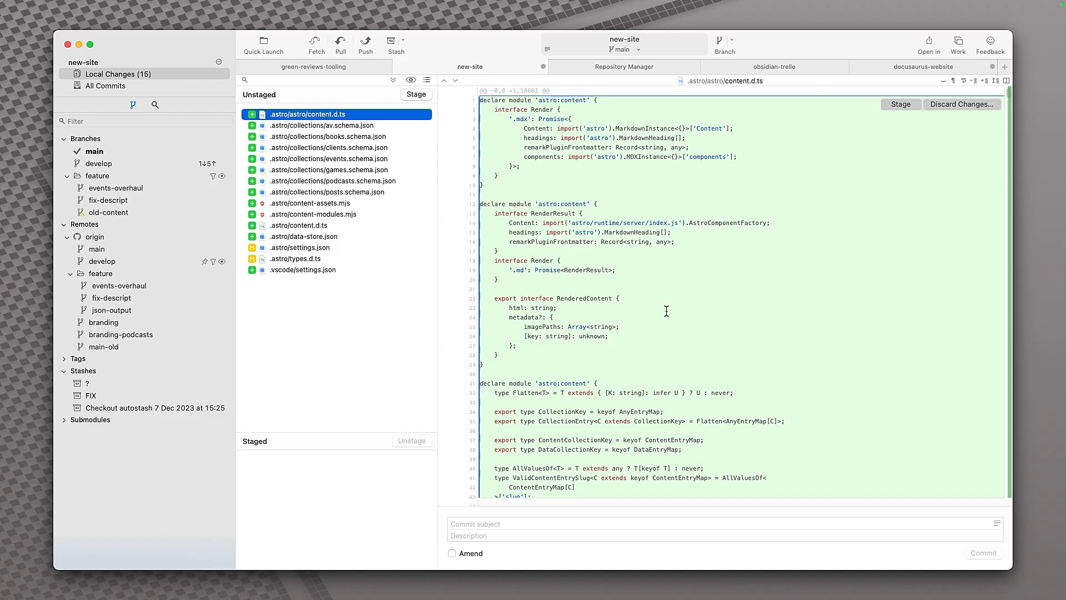
# Step: Switch to Tower's general settings and check the options for the default directory for cloned repositories
pyautogui.moveTo(728, 5)
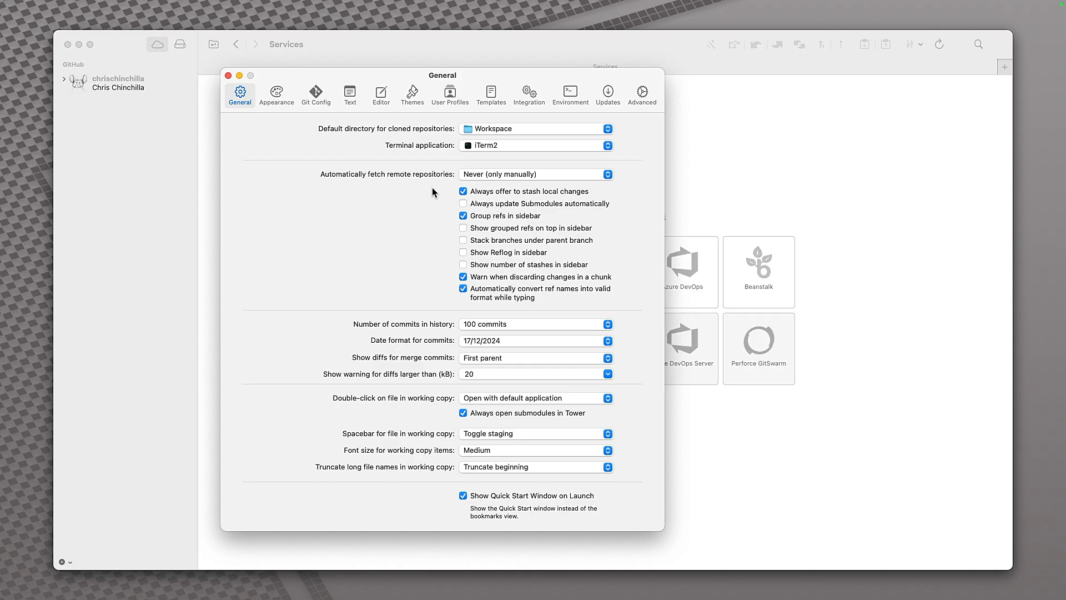
pyautogui.click(491, 129)
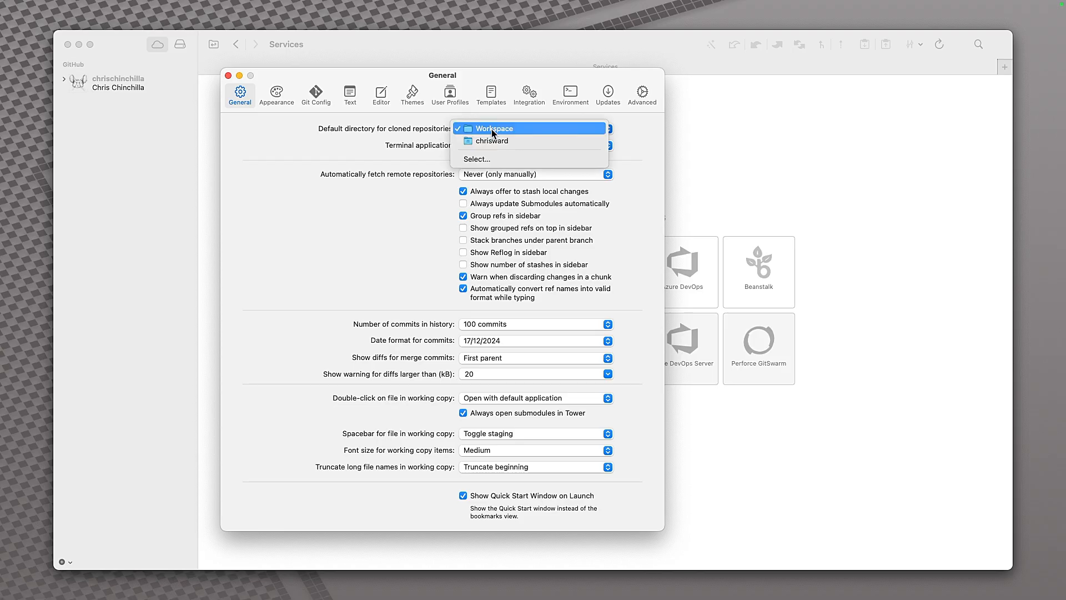
pyautogui.click(391, 137)
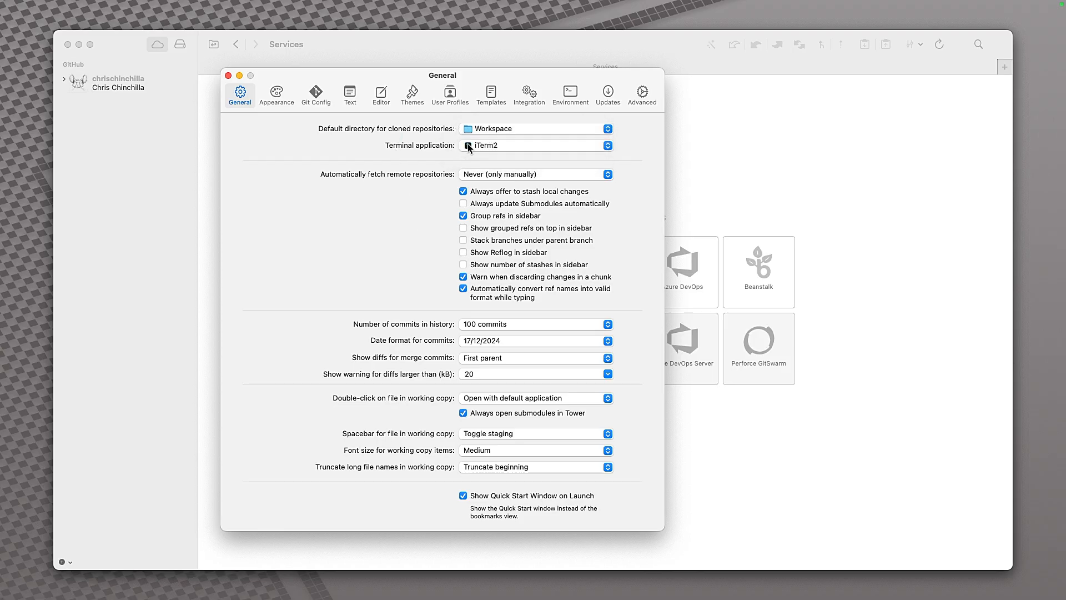
# Step: Check the options for the terminal application and for double-clicking a file in the working copy
pyautogui.click(500, 145)
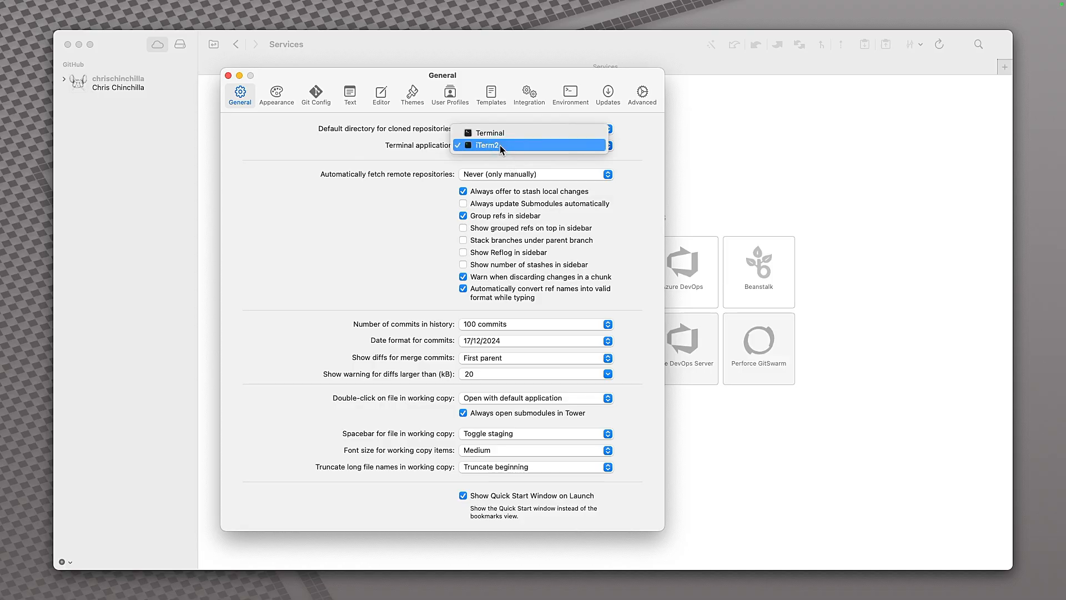
pyautogui.click(365, 150)
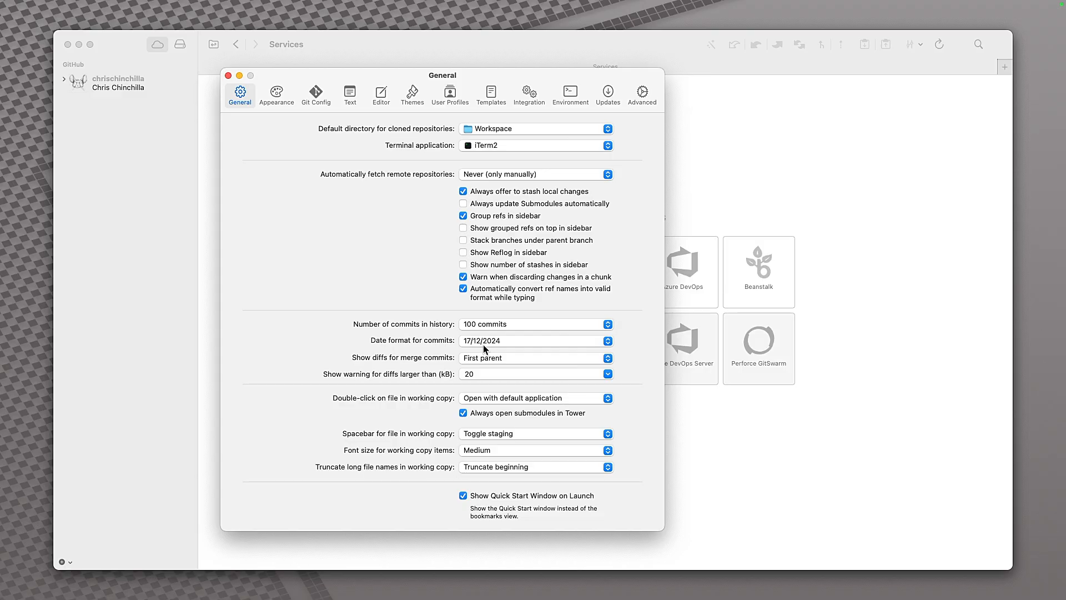
pyautogui.click(488, 397)
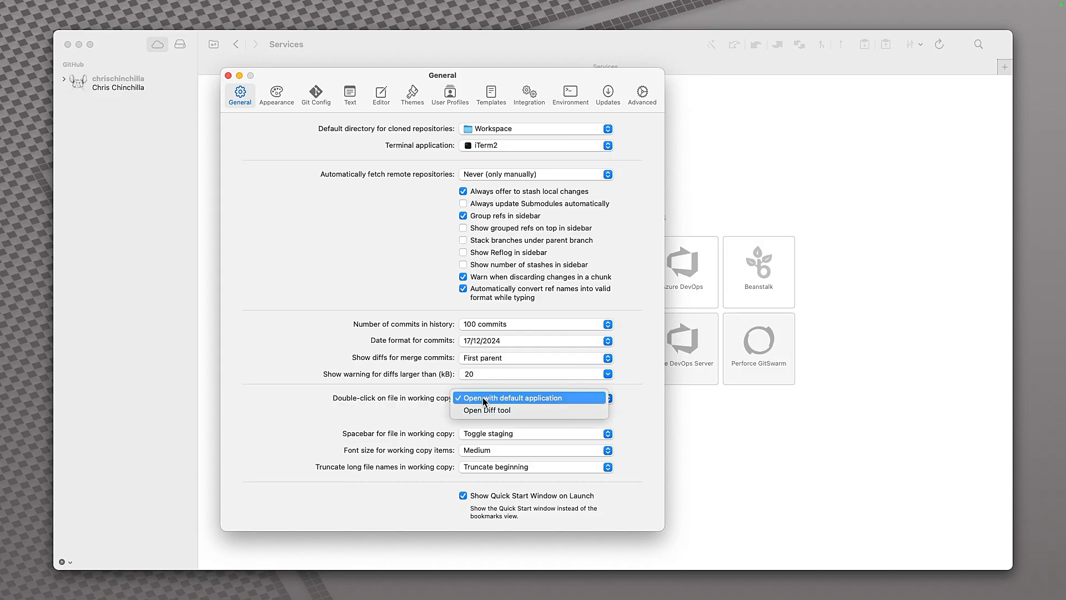
pyautogui.click(394, 395)
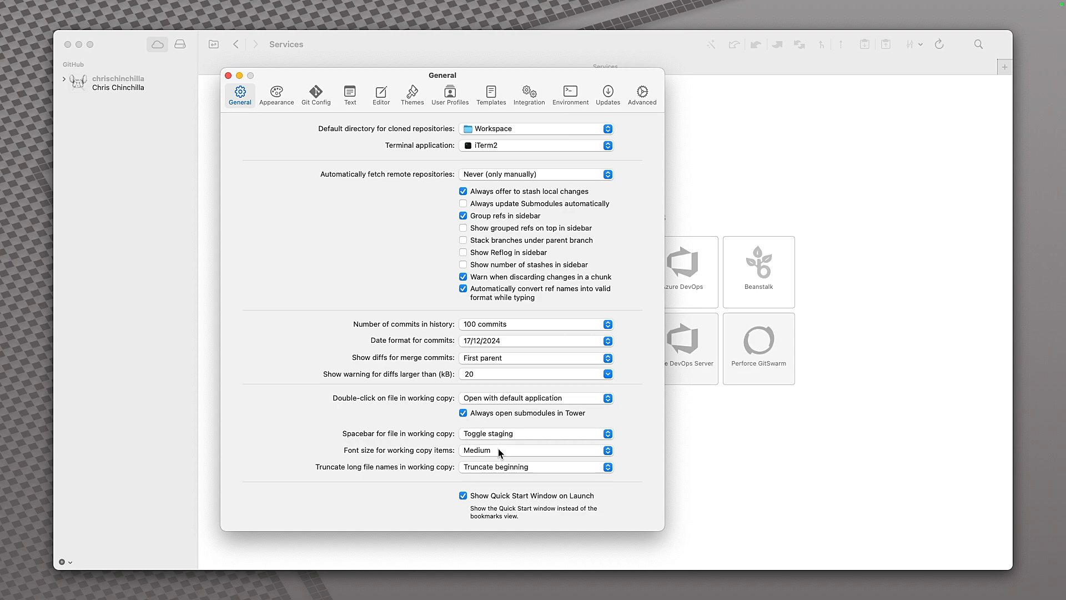
# Step: Show the appearance settings and toggle the system appearance to dark and back to light
pyautogui.click(271, 102)
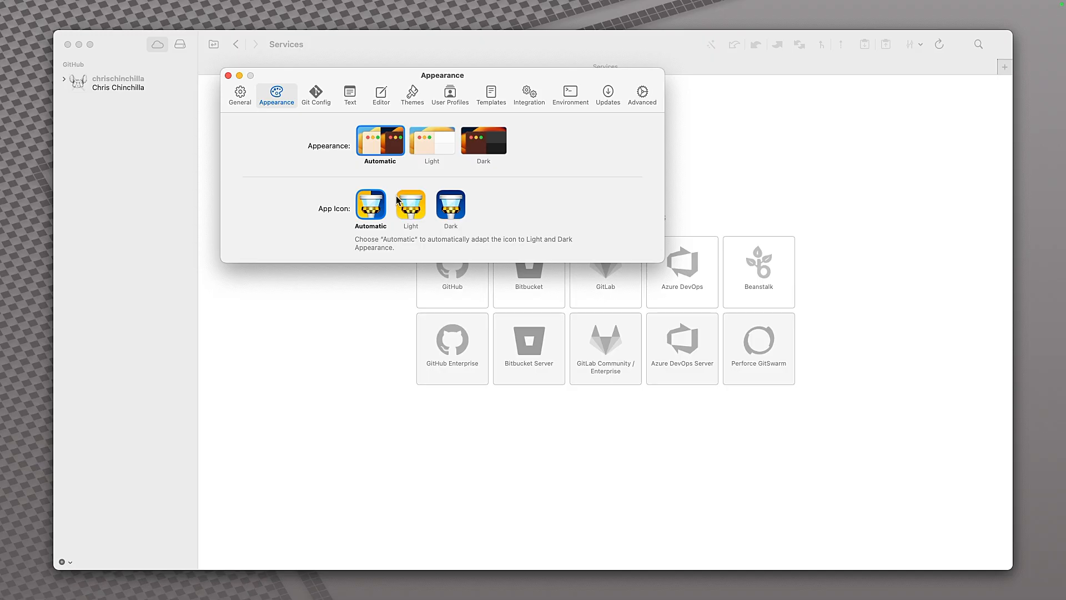
pyautogui.hotkey('alt', 'space')
pyautogui.write('da')
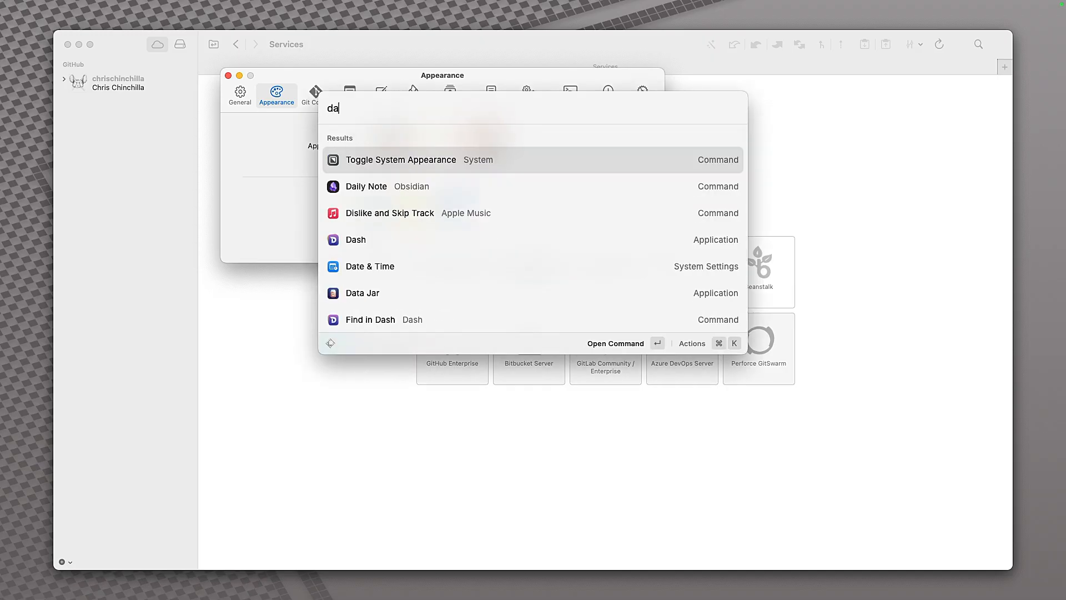
pyautogui.write('r')
pyautogui.press('Return')
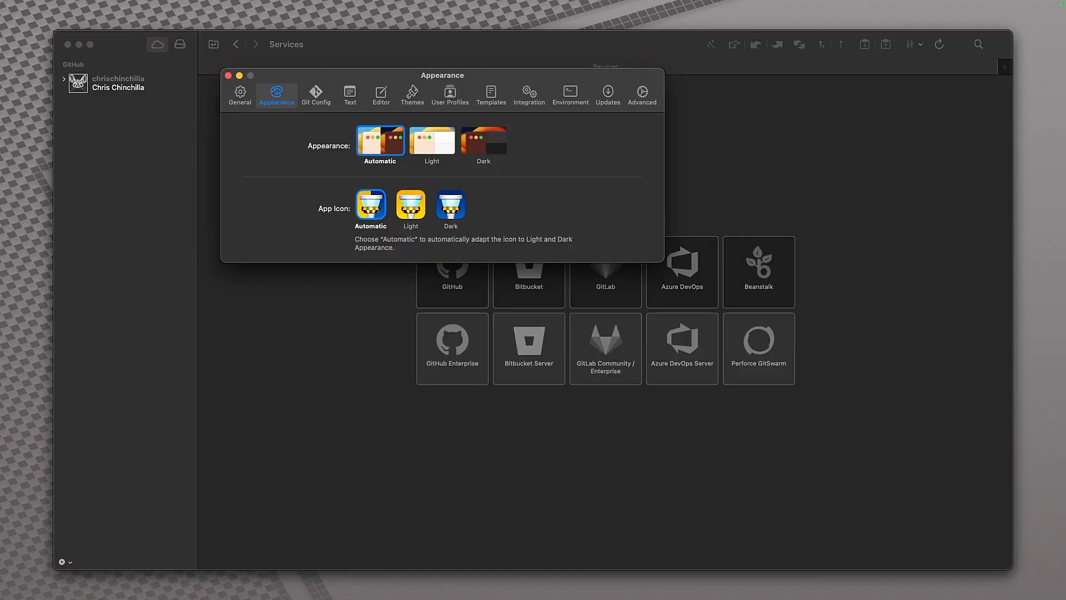
pyautogui.hotkey('alt', 'space')
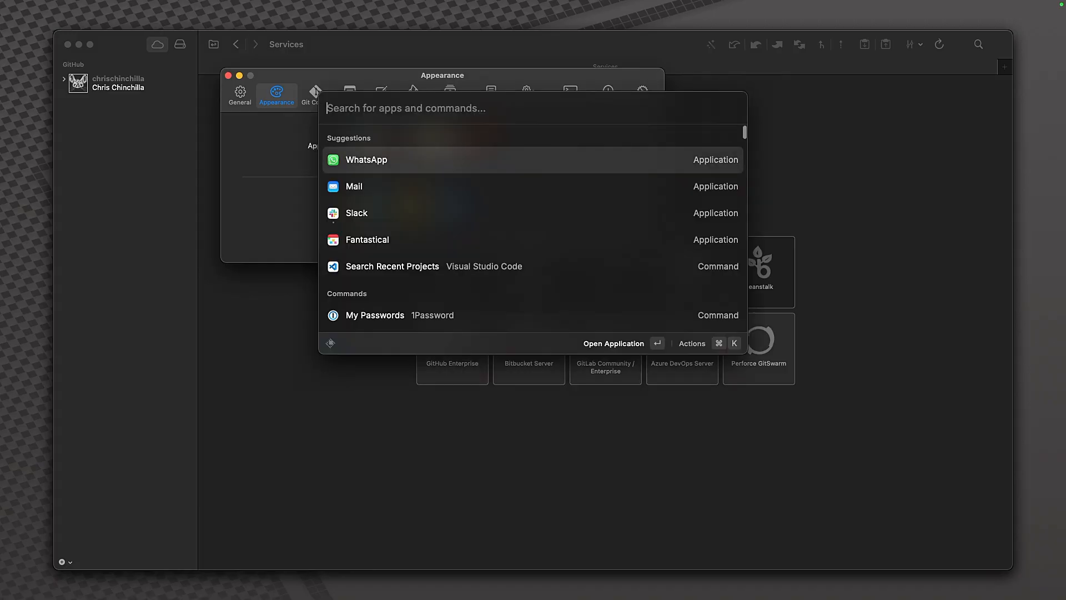
pyautogui.write('dar')
pyautogui.press('Return')
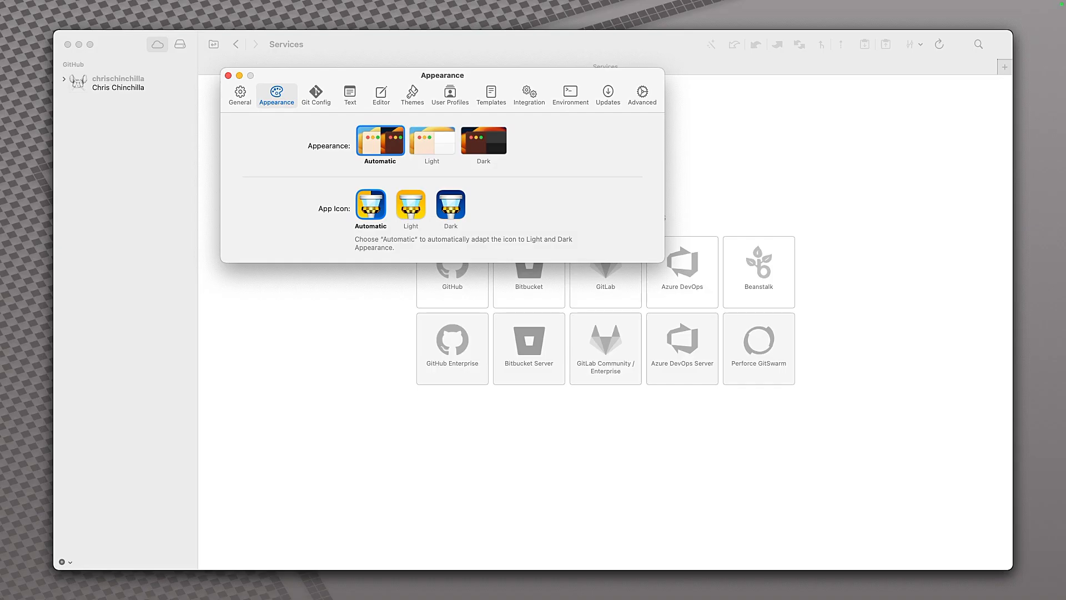
# Step: Review the Git configuration settings, checking the options for the Git binary and the SSH signing program
pyautogui.click(316, 94)
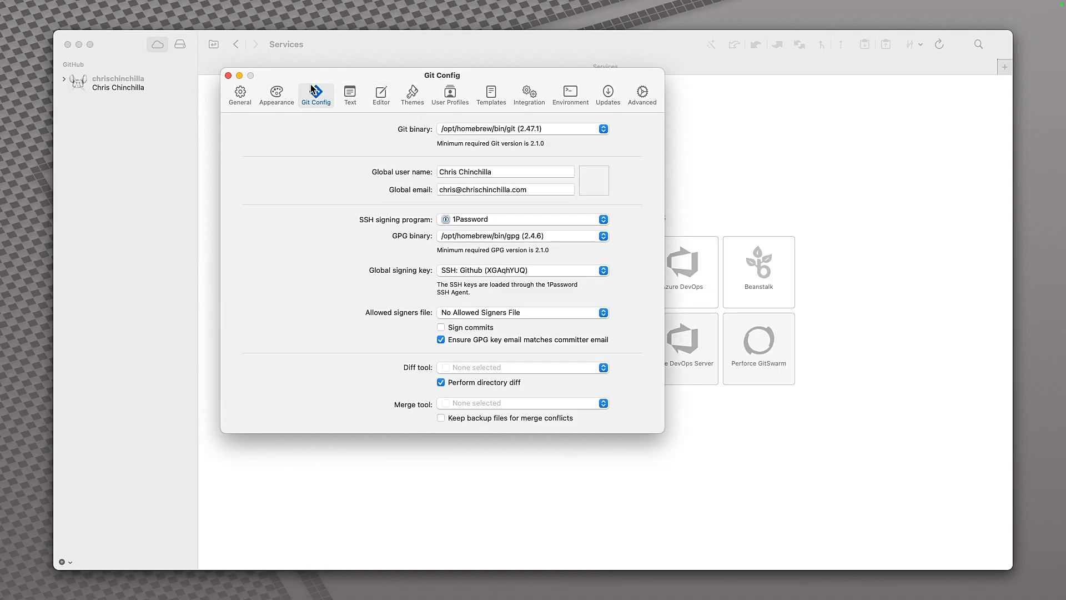
pyautogui.click(493, 132)
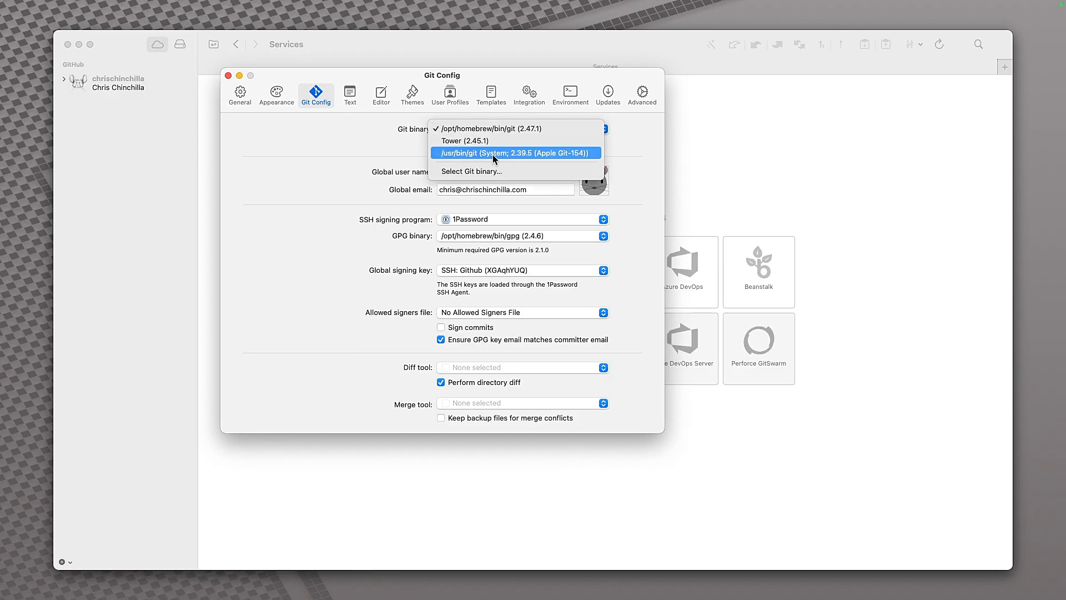
pyautogui.click(532, 131)
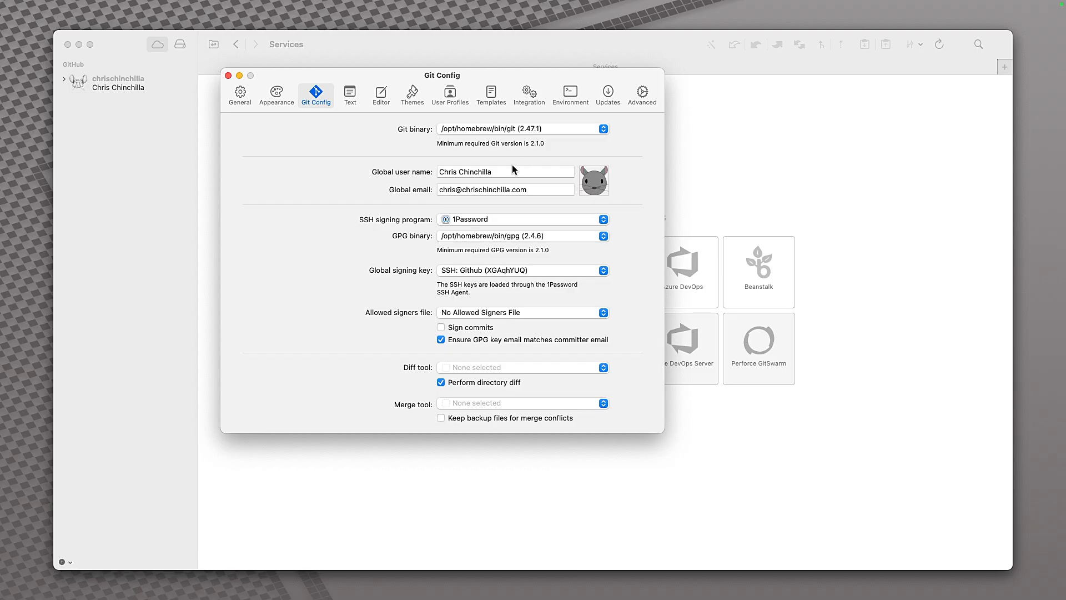
pyautogui.click(502, 216)
pyautogui.click(384, 224)
# Step: Switch to Fork to check the options of the new-site repository, and return to Tower's Git configuration settings
pyautogui.press('super+Tab')
pyautogui.press('super+Tab')
pyautogui.press('super+Tab')
pyautogui.press('super+shift+Tab')
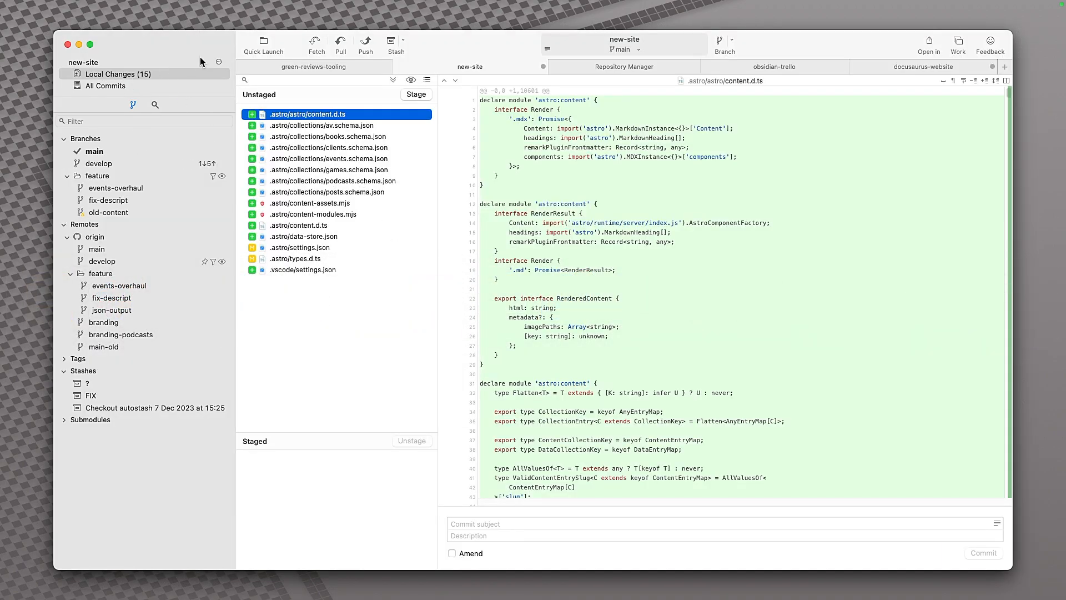
pyautogui.click(218, 62)
pyautogui.click(237, 95)
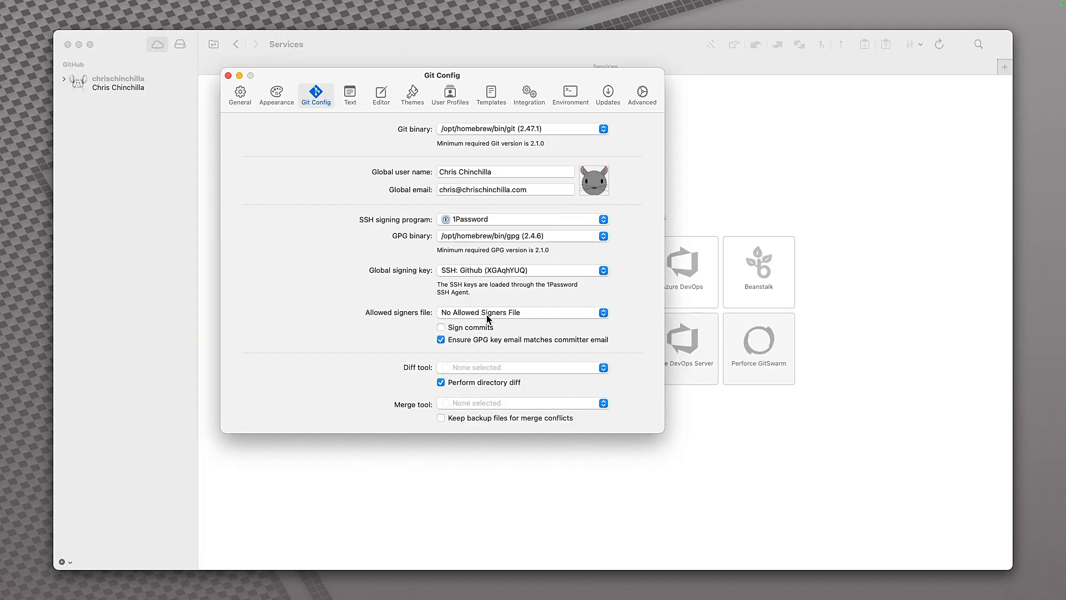
# Step: Check the allowed signers file options and review the text, editor and theme settings
pyautogui.click(485, 311)
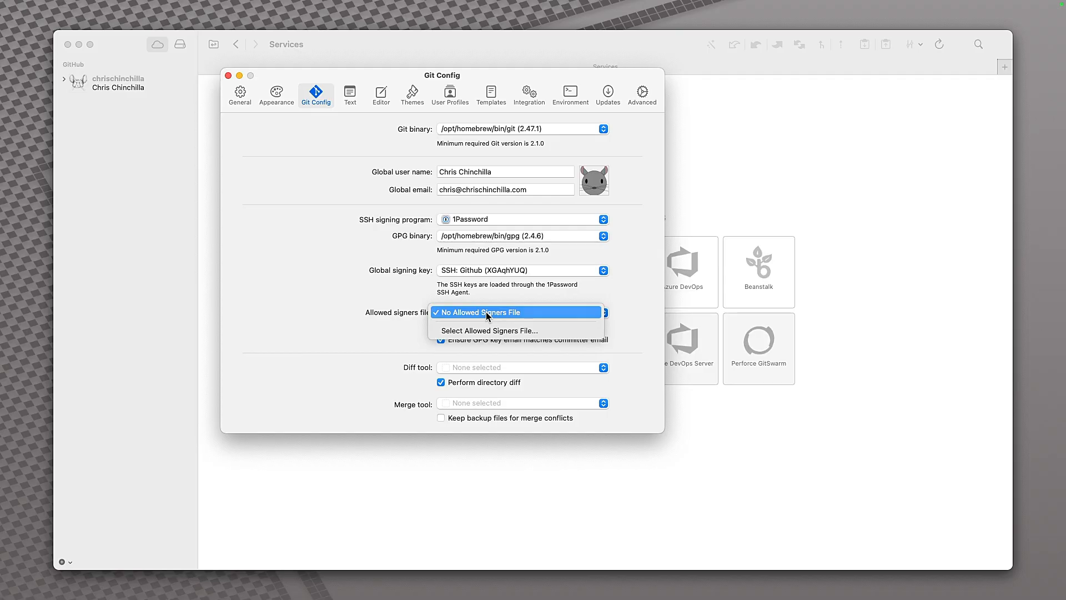
pyautogui.click(485, 311)
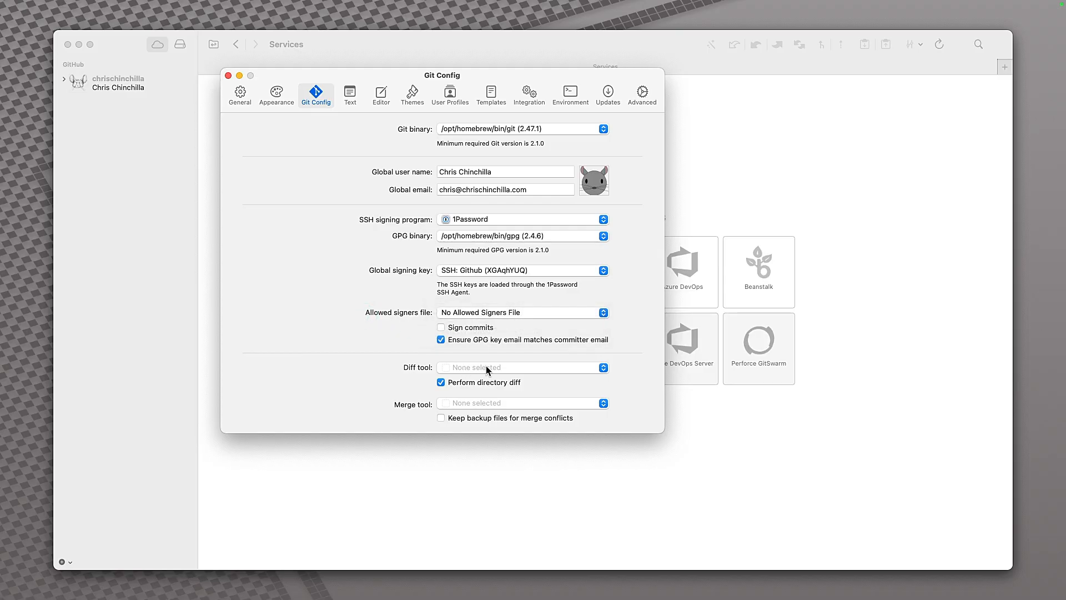
pyautogui.click(350, 95)
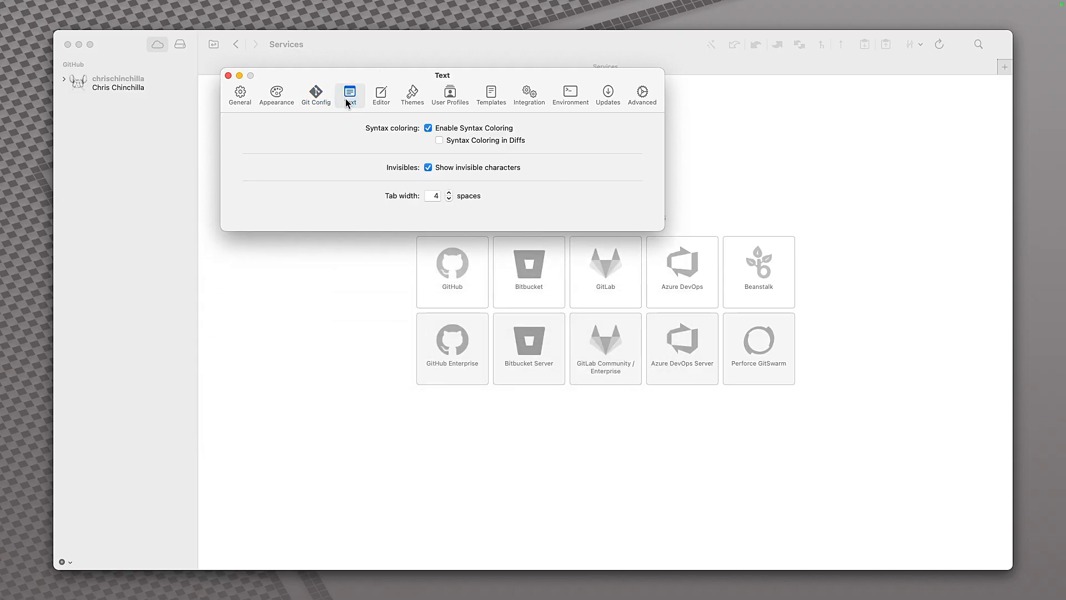
pyautogui.click(381, 95)
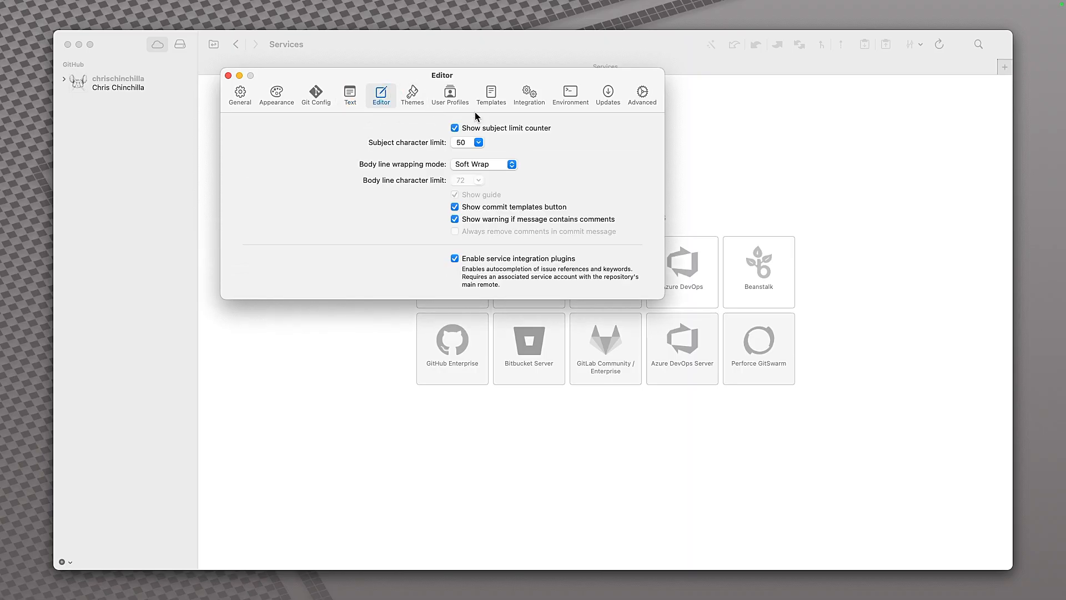
pyautogui.click(422, 95)
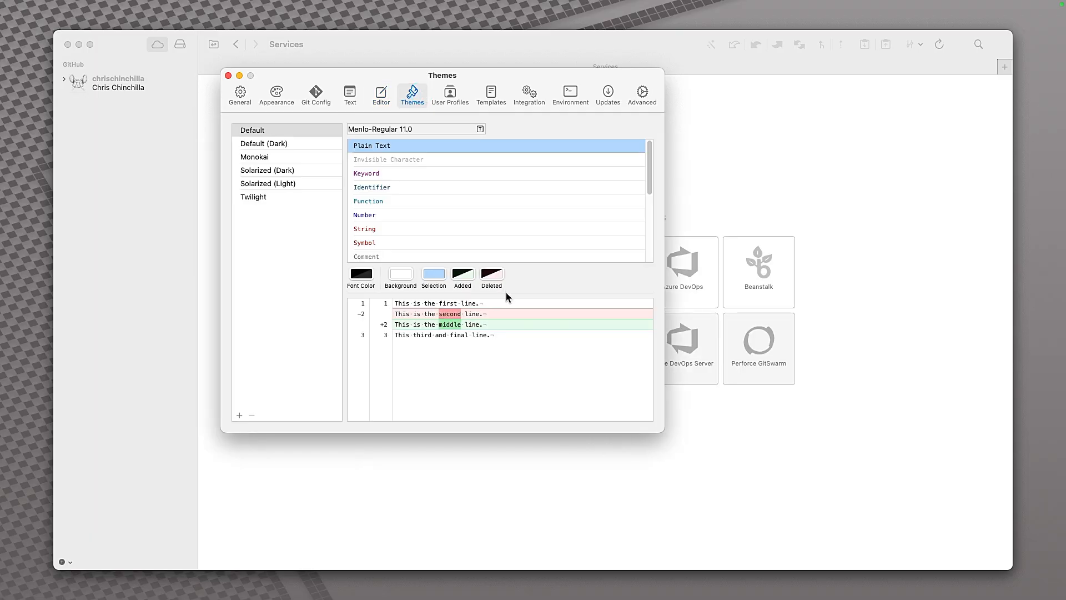
# Step: Delete the Kilt profile from the user profiles
pyautogui.click(440, 99)
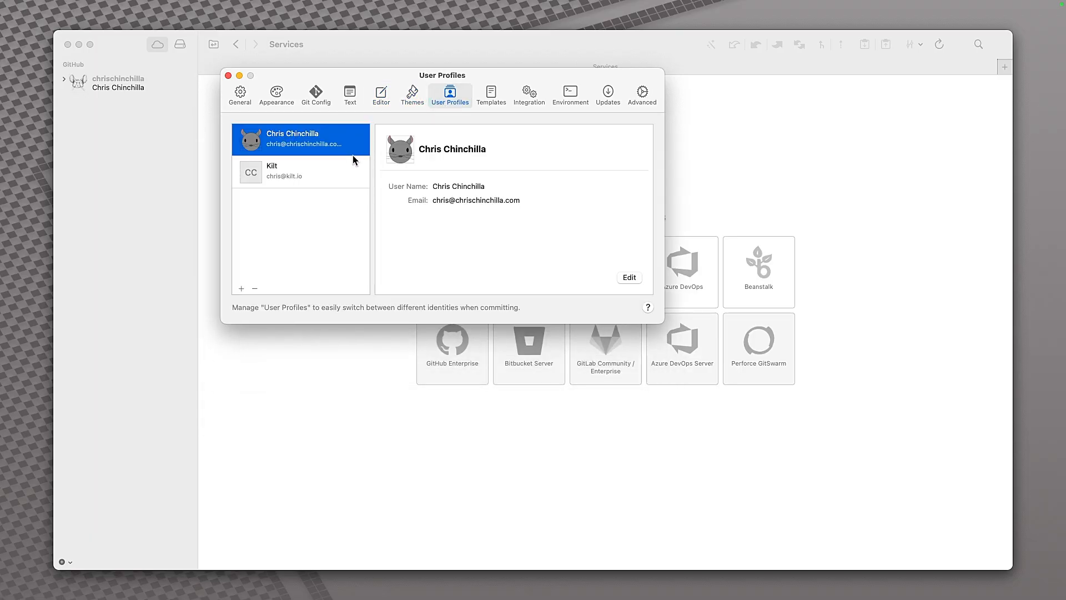
pyautogui.click(315, 174)
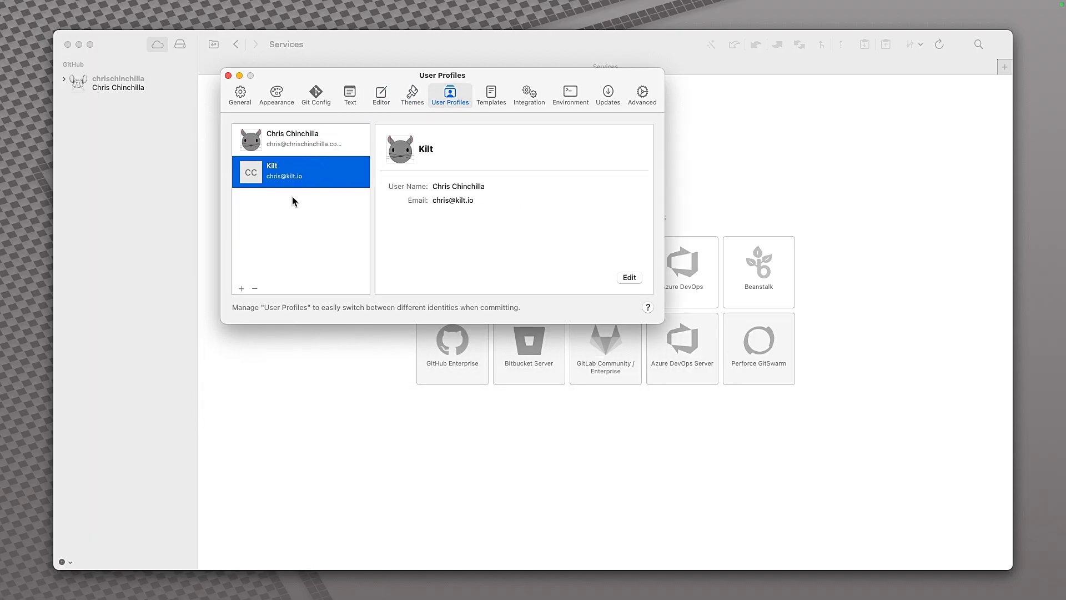
pyautogui.click(255, 287)
pyautogui.click(464, 244)
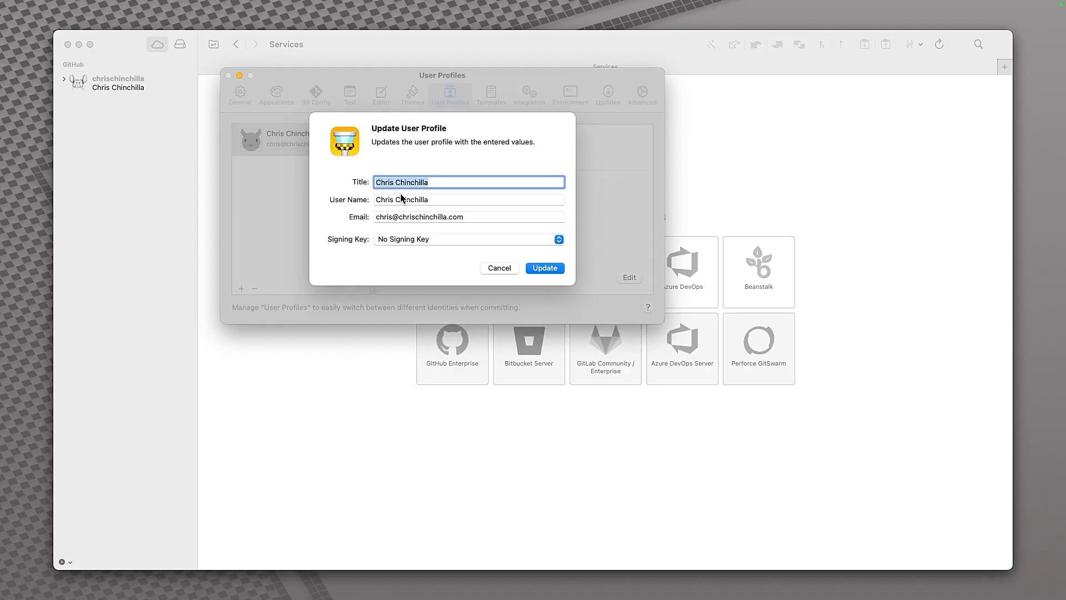
# Step: Check the signing key options of the remaining user profile and cancel the profile update
pyautogui.click(399, 240)
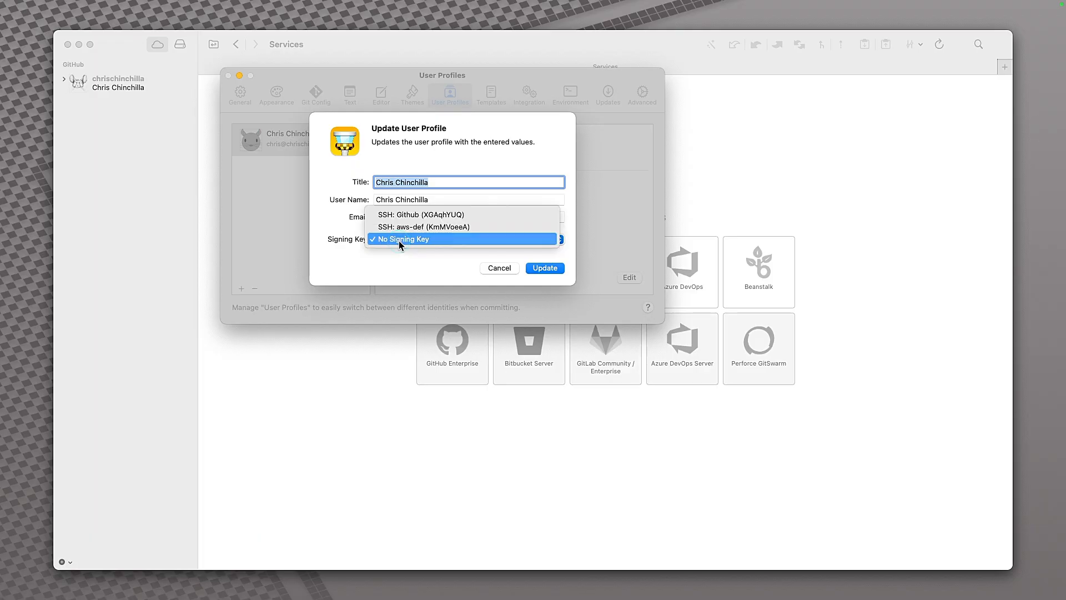
pyautogui.click(435, 266)
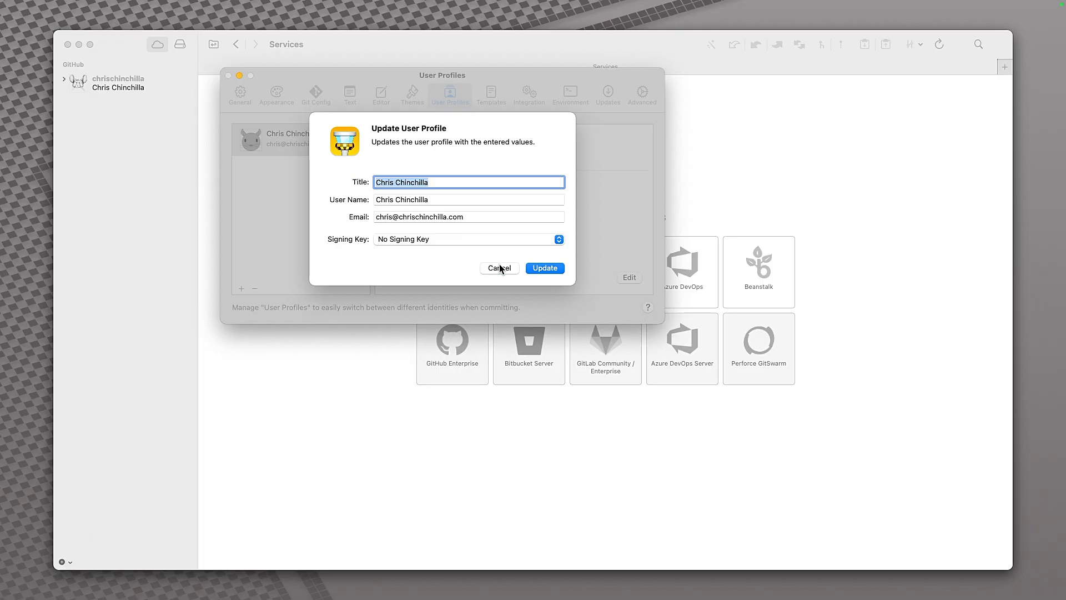
pyautogui.click(500, 268)
# Step: Review the example commit template and the integration settings, including the SSH agent options
pyautogui.click(491, 99)
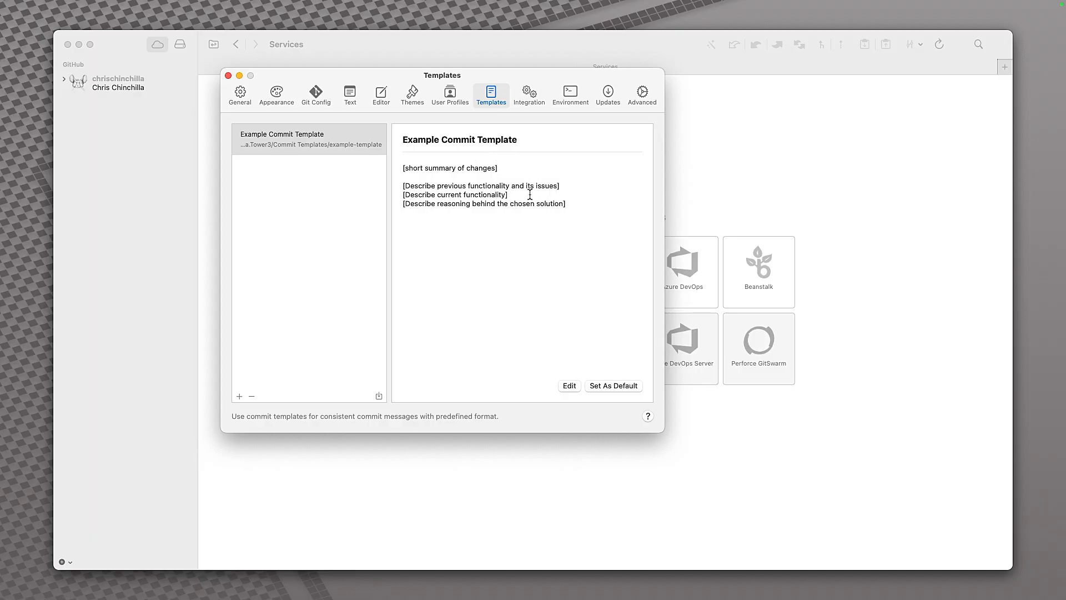
pyautogui.click(528, 93)
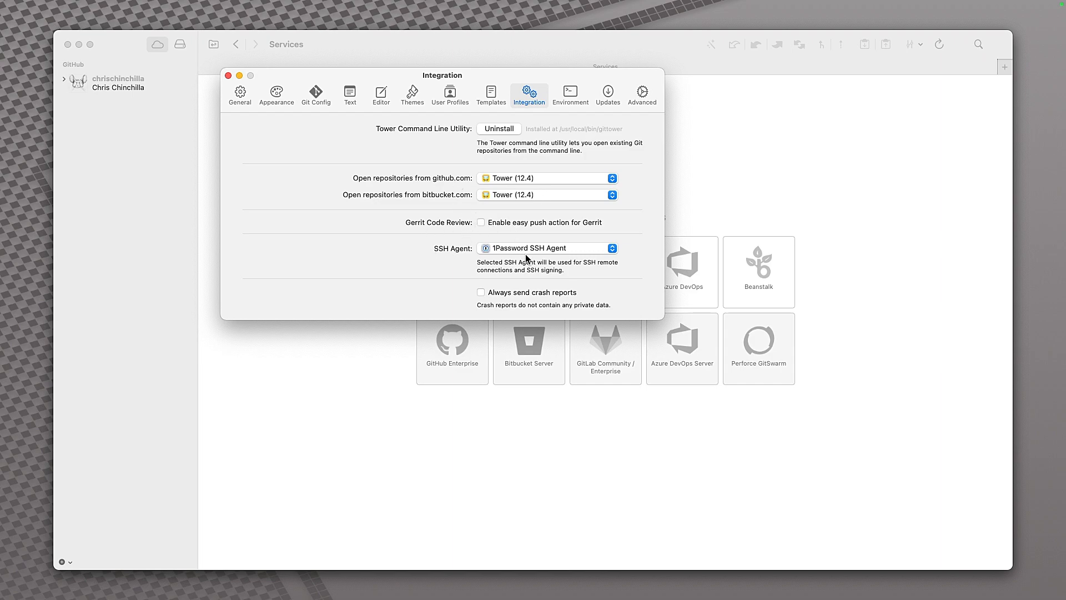
pyautogui.click(505, 254)
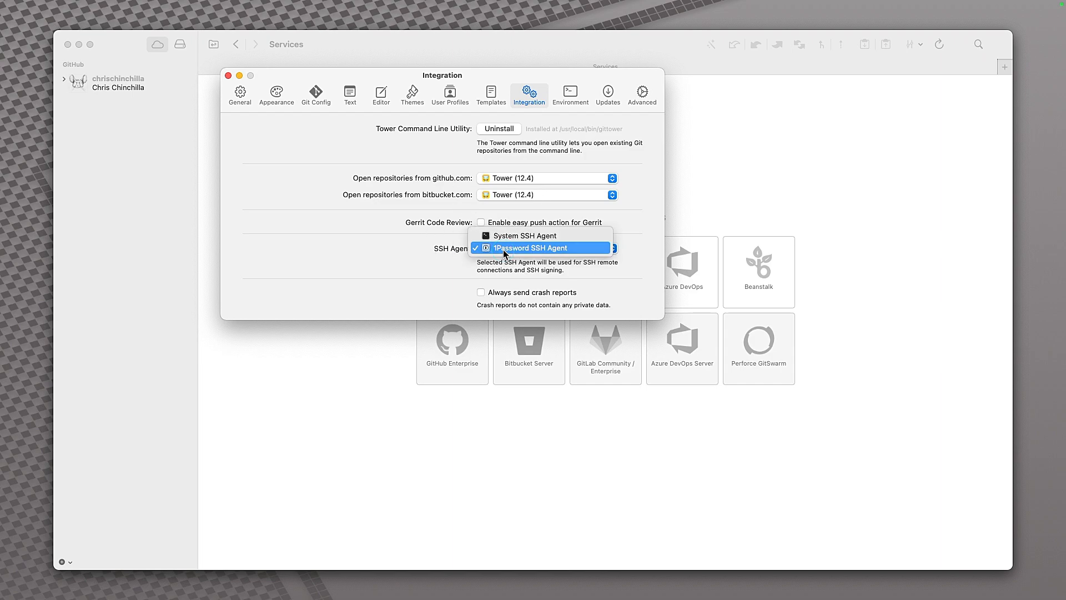
pyautogui.click(456, 277)
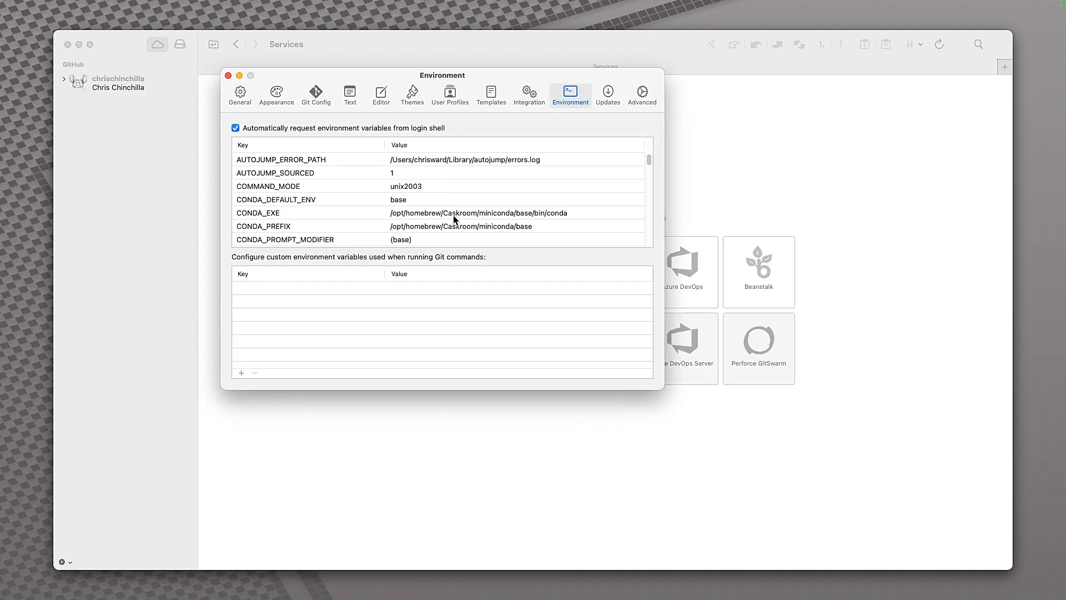
# Step: Review the environment variables, update settings and advanced repository indexing settings, closing the settings when done
pyautogui.scroll(-1, 453, 219)
pyautogui.scroll(-1, 453, 219)
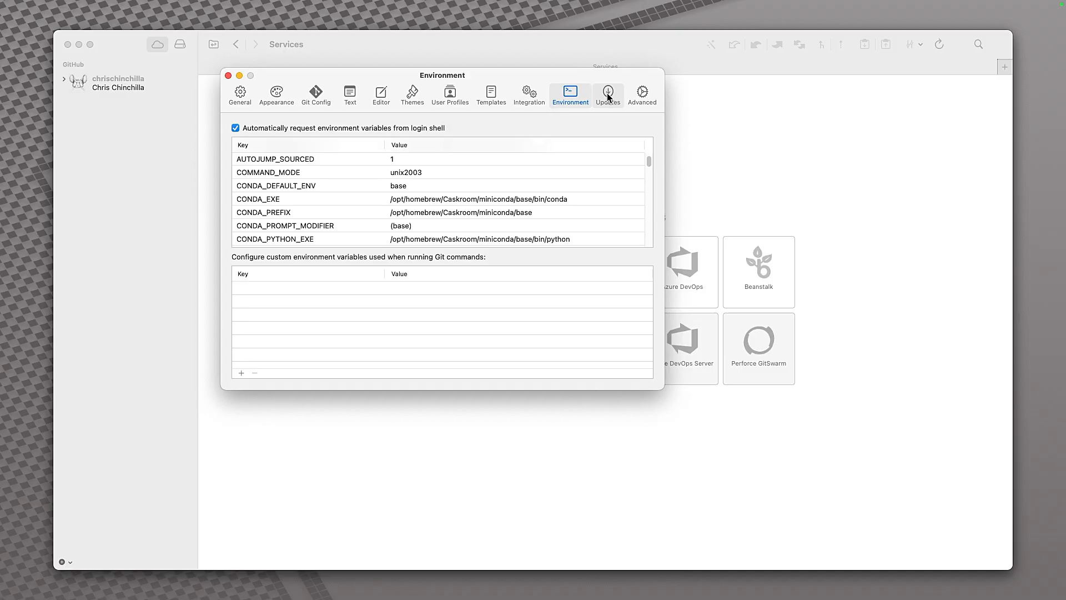
pyautogui.click(608, 96)
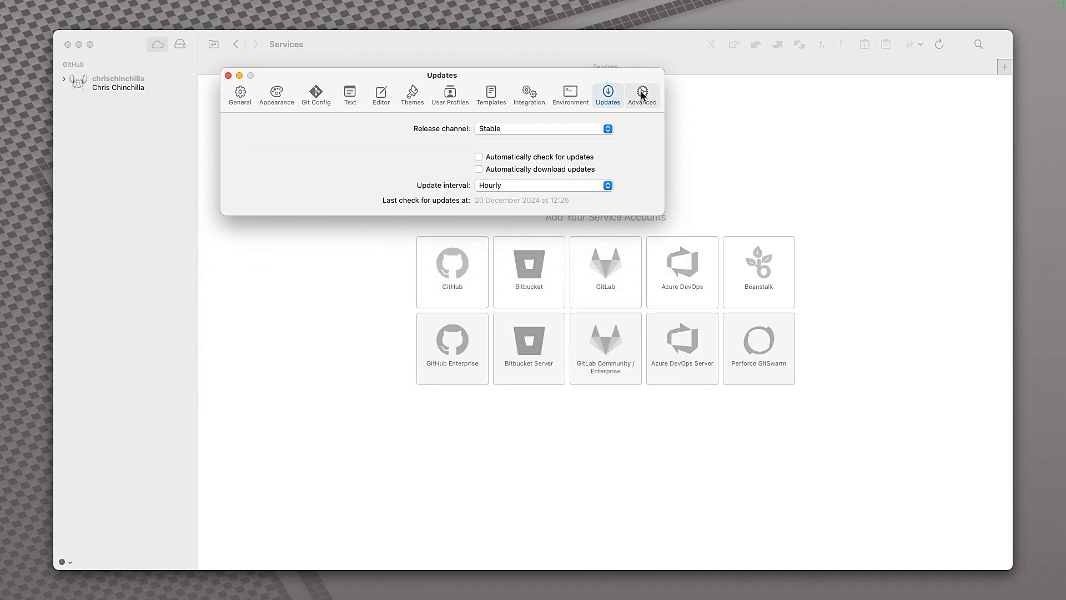
pyautogui.click(642, 96)
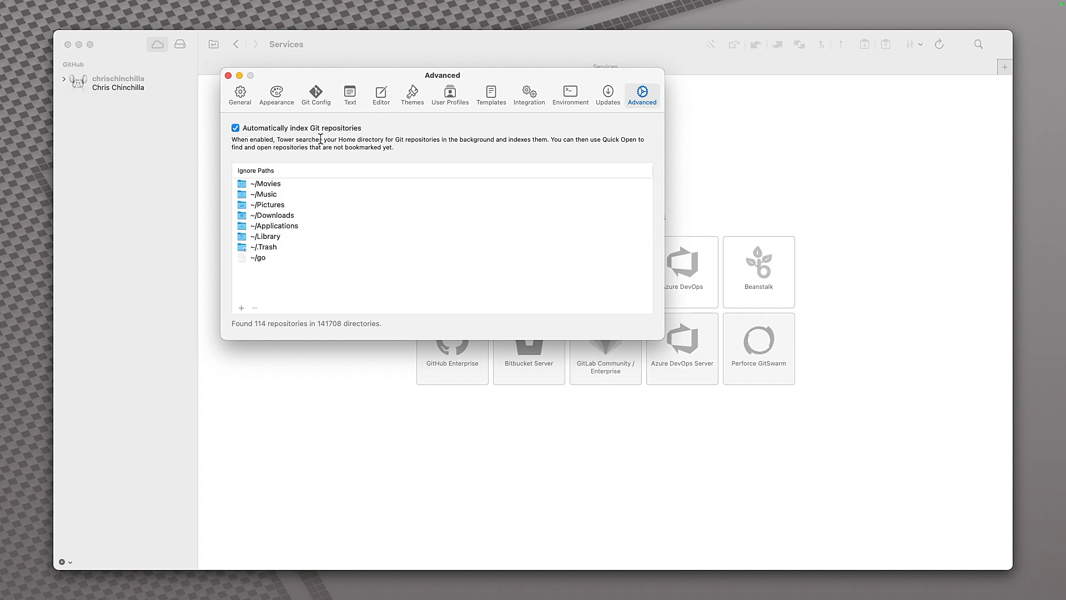
pyautogui.click(228, 76)
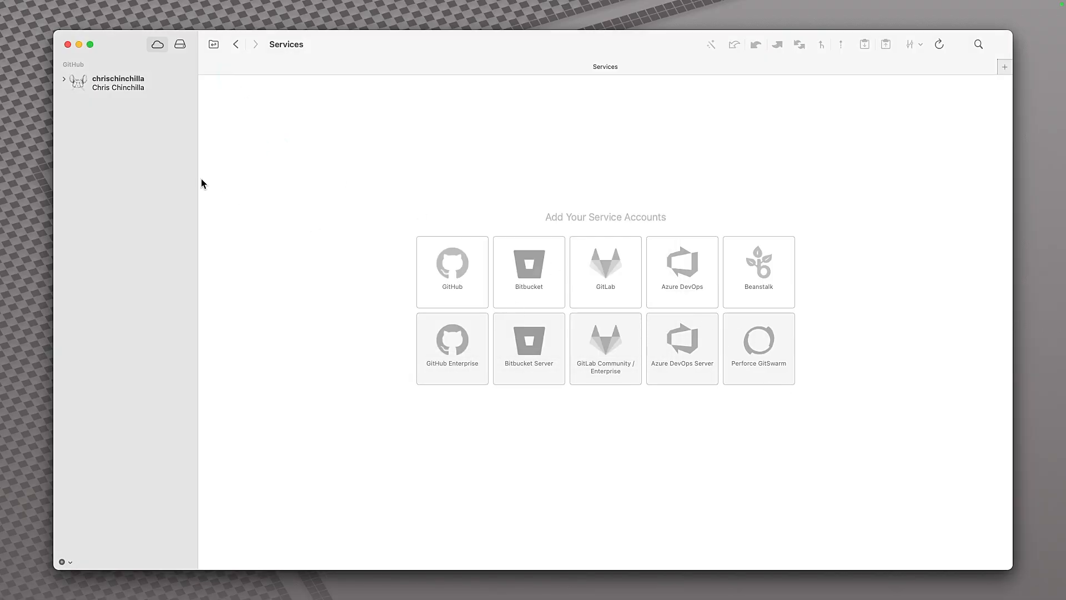
# Step: View the entries nested under the connected GitHub account, collapse them and browse the account's own repositories
pyautogui.click(64, 81)
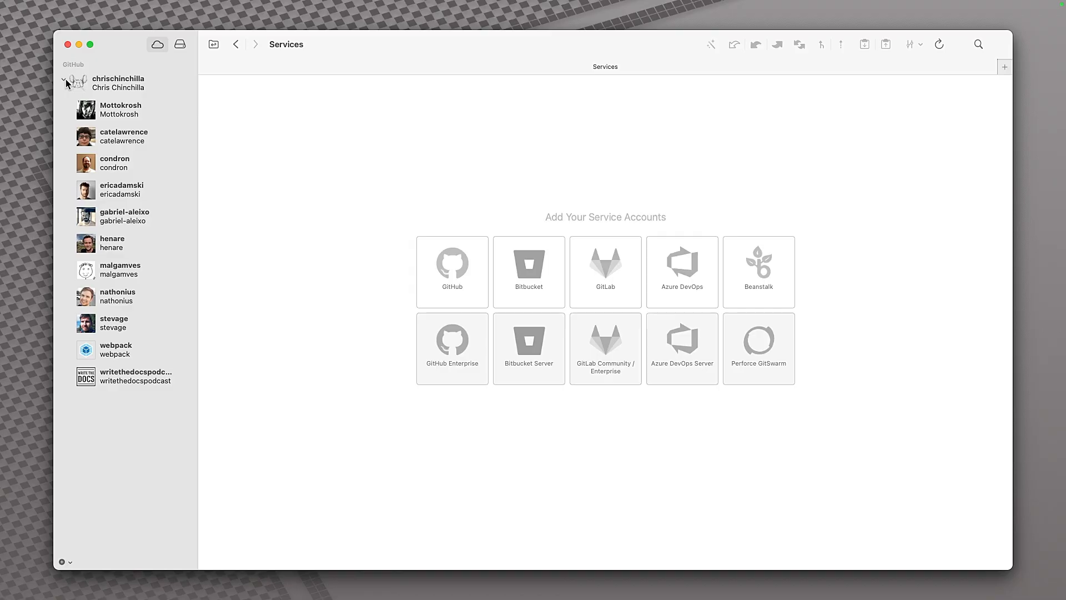
pyautogui.click(65, 81)
pyautogui.click(125, 82)
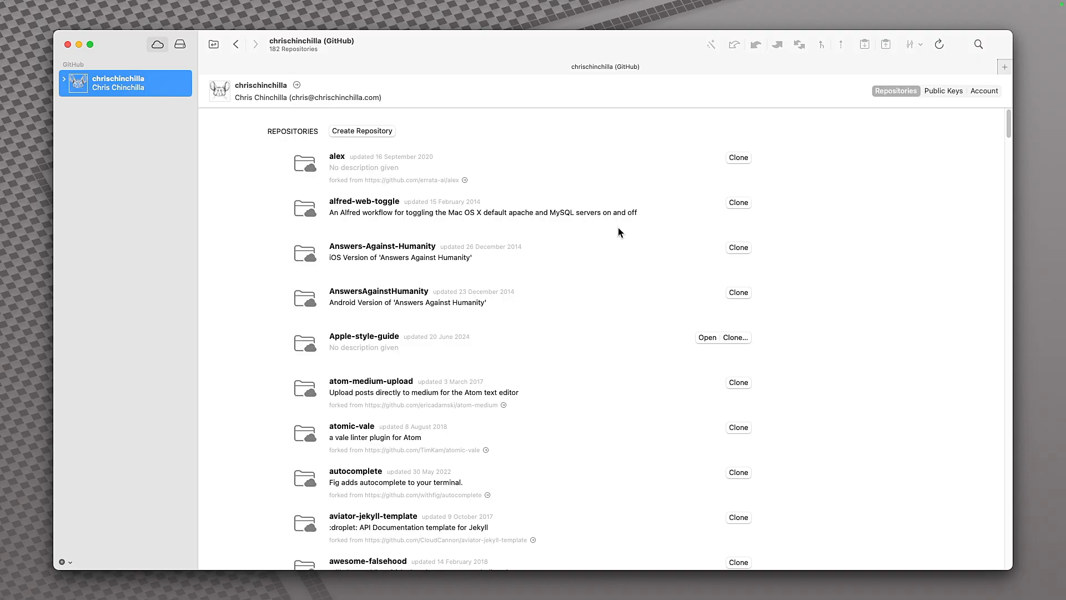
pyautogui.scroll(-1, 539, 432)
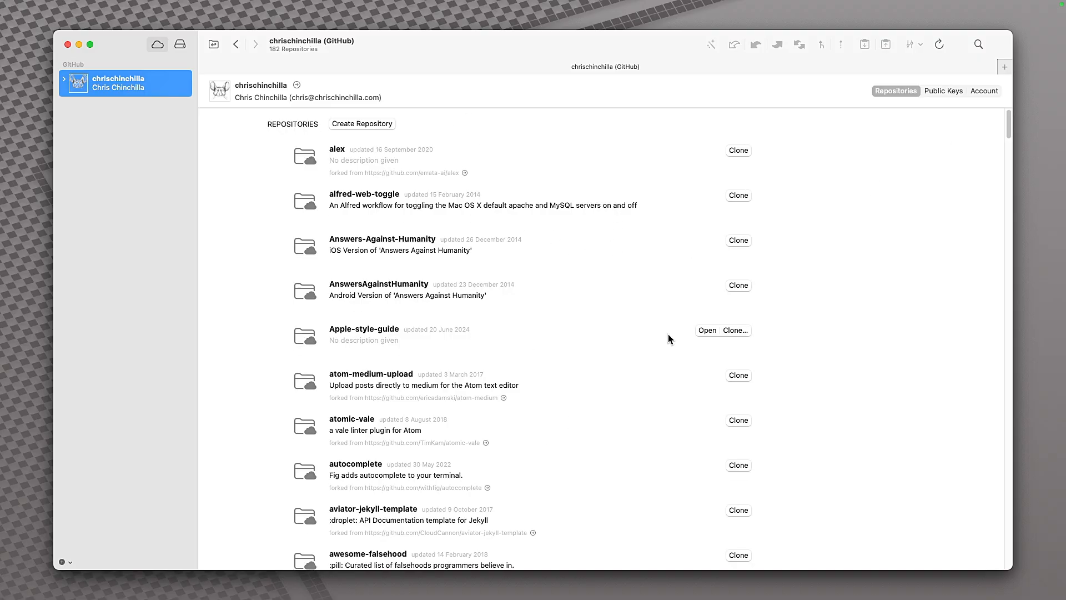
# Step: Browse the account's remote repositories, search them for "hum" and clear the search
pyautogui.scroll(-4, 764, 317)
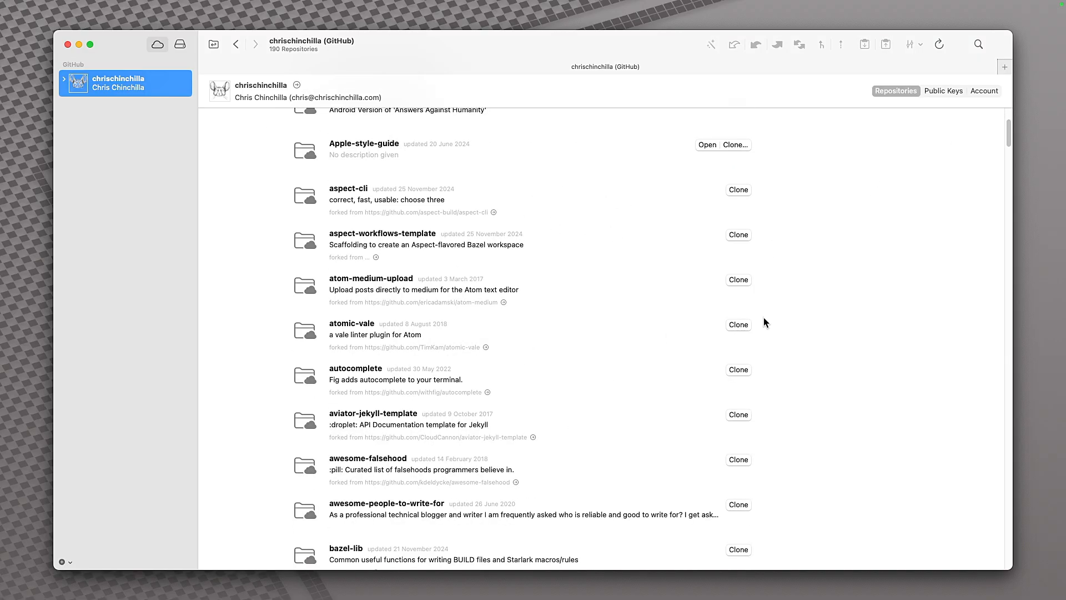
pyautogui.scroll(4, 764, 317)
pyautogui.scroll(-17, 764, 317)
pyautogui.scroll(20, 763, 318)
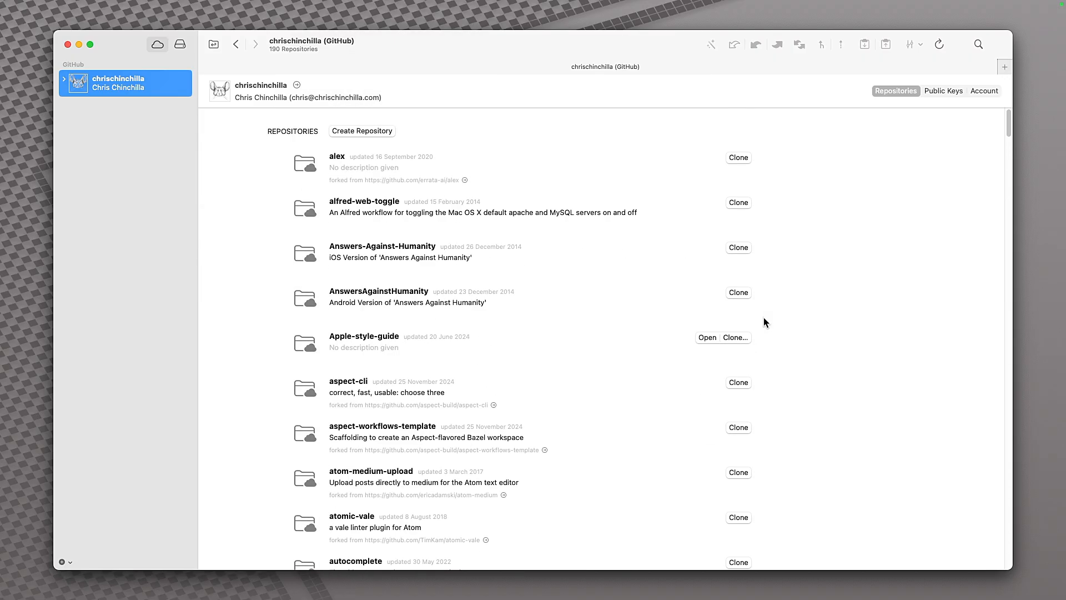
pyautogui.click(978, 42)
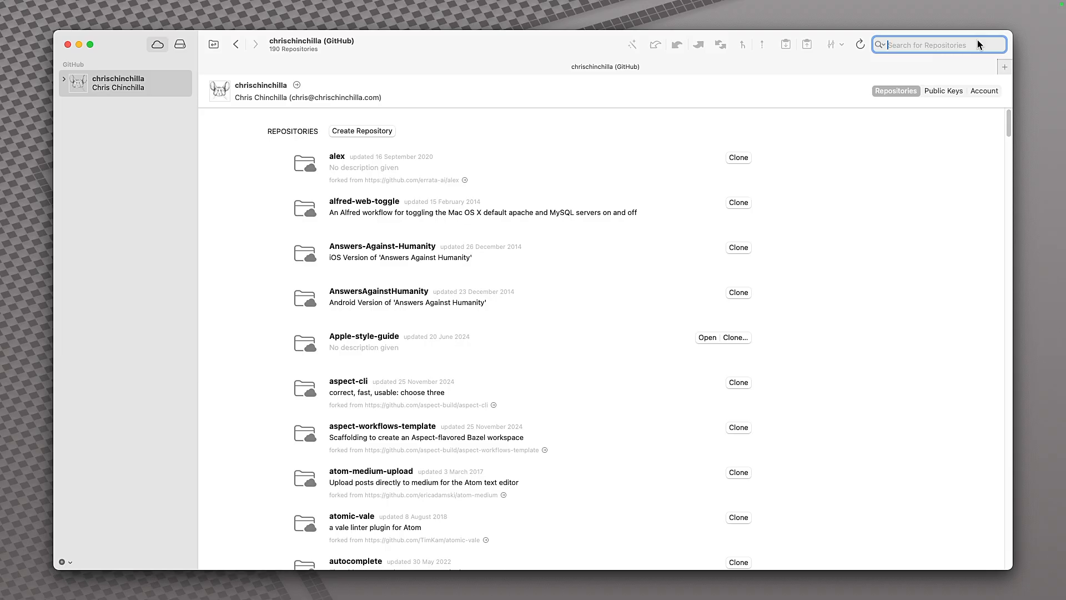
pyautogui.write('hum')
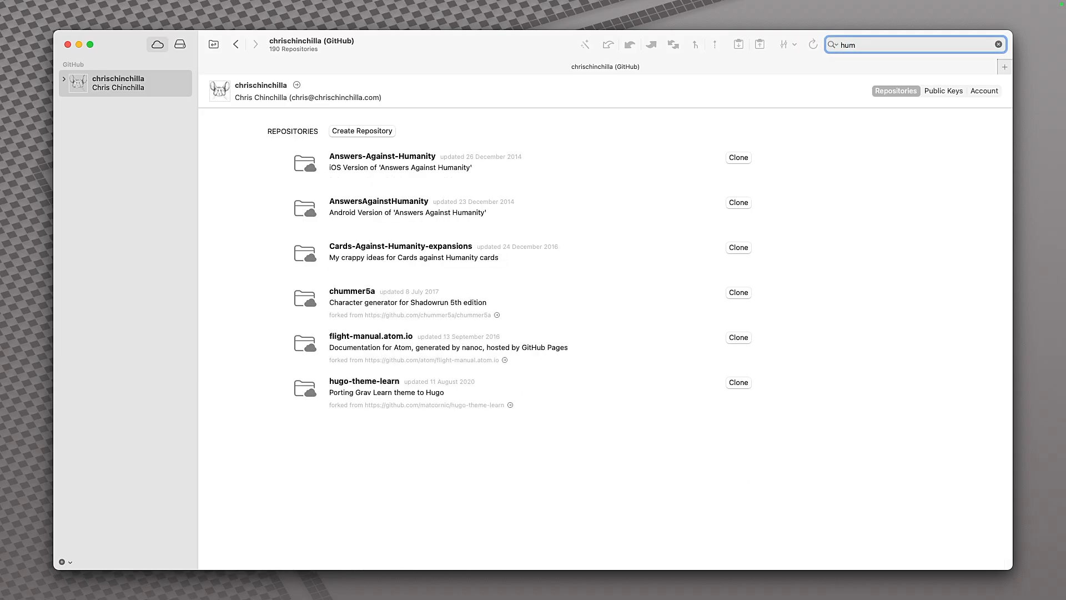
pyautogui.press('BackSpace')
pyautogui.press('BackSpace')
pyautogui.press('BackSpace')
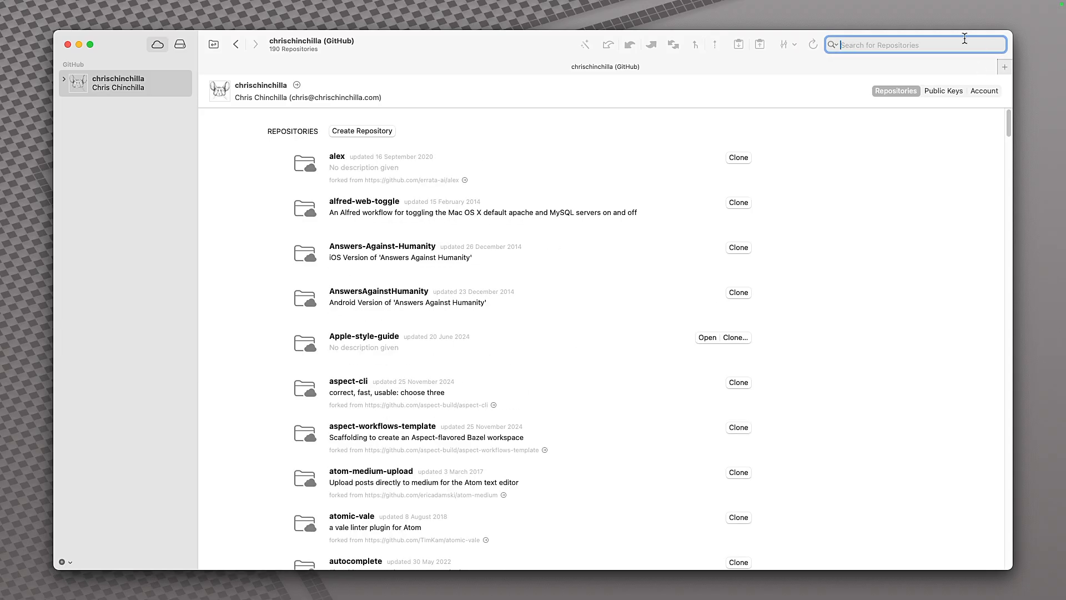
# Step: Review the GitHub account's public keys and account settings, returning to its repository list
pyautogui.click(948, 91)
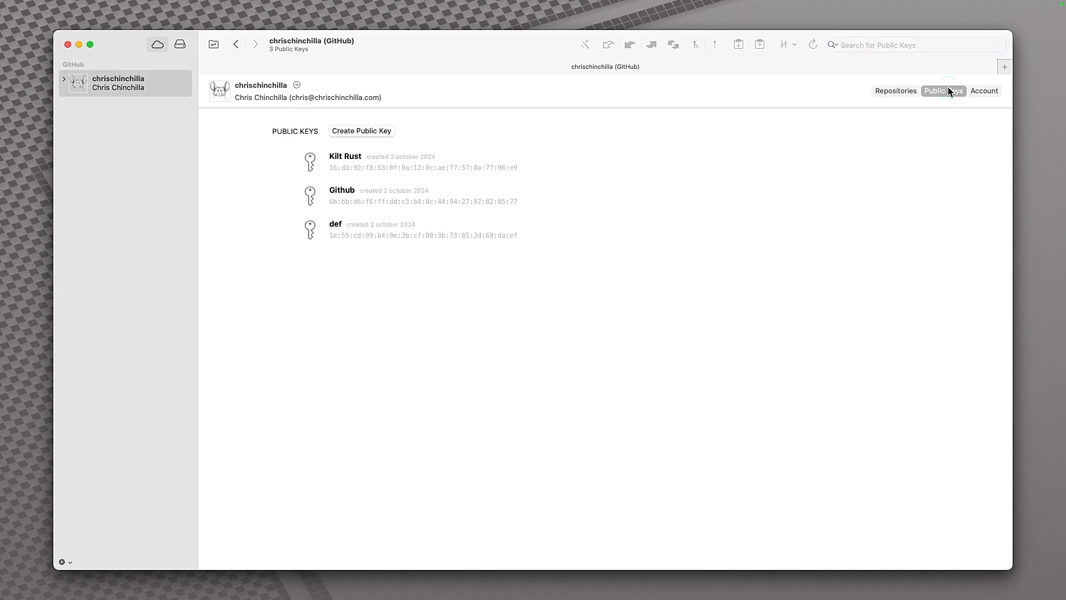
pyautogui.click(984, 91)
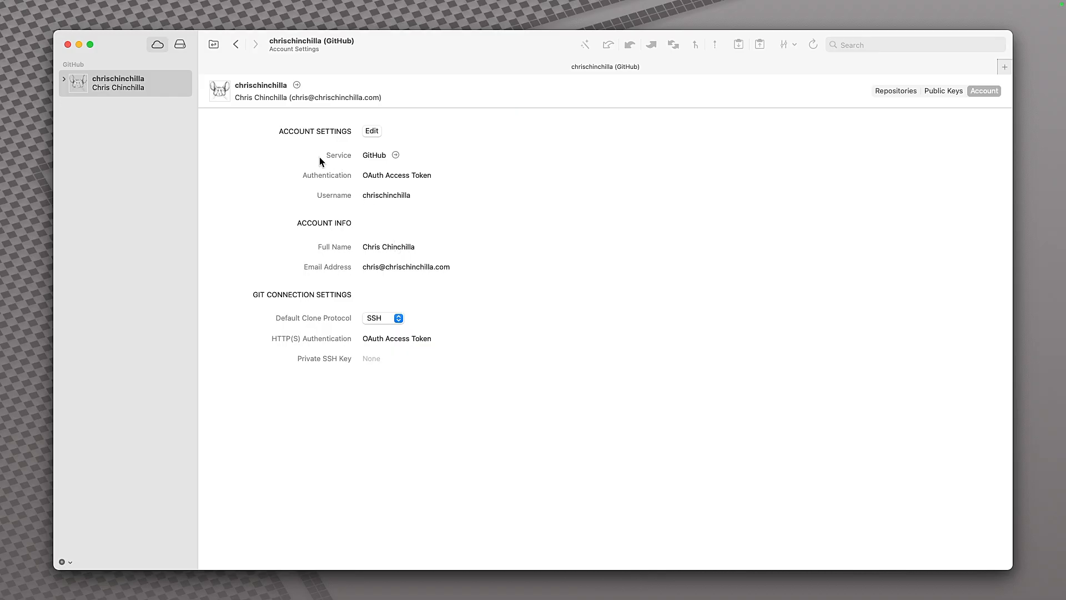
pyautogui.click(881, 93)
# Step: Check the form for creating a new GitHub repository under the account and cancel it
pyautogui.rightClick(144, 87)
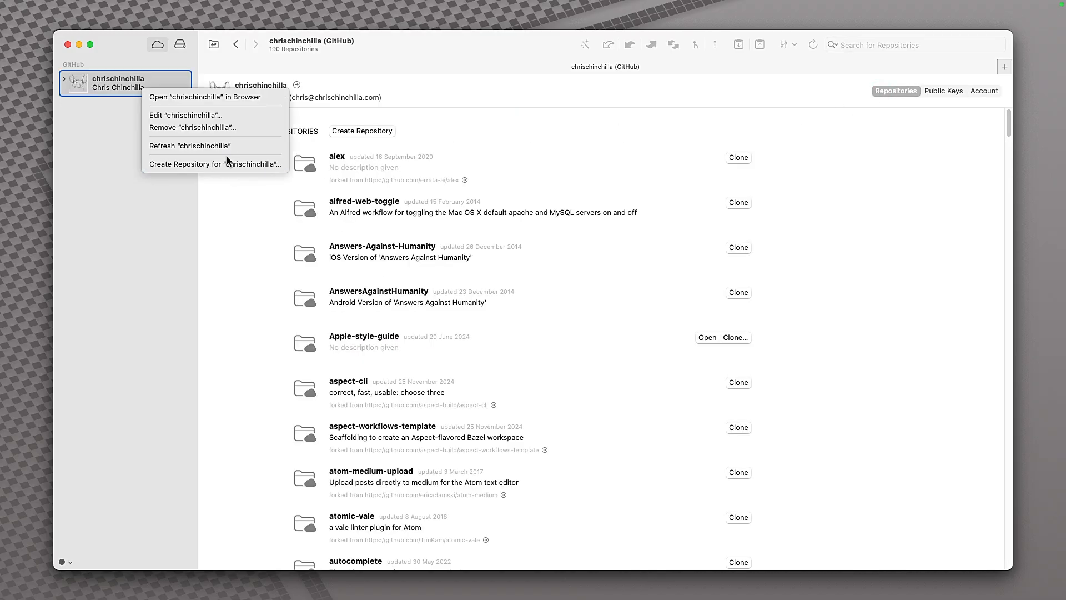
pyautogui.click(227, 163)
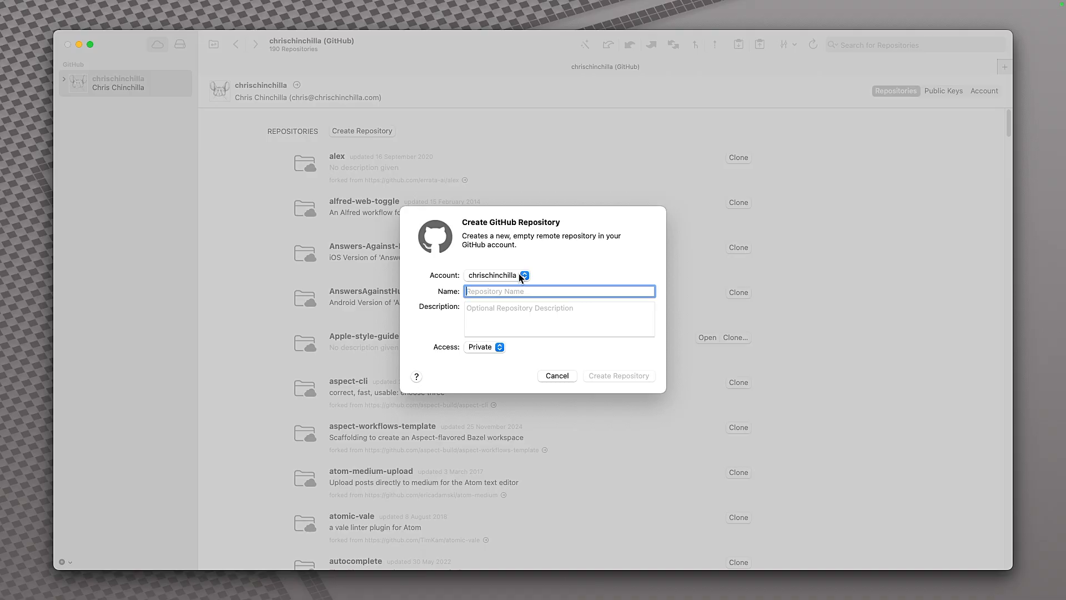
pyautogui.click(566, 376)
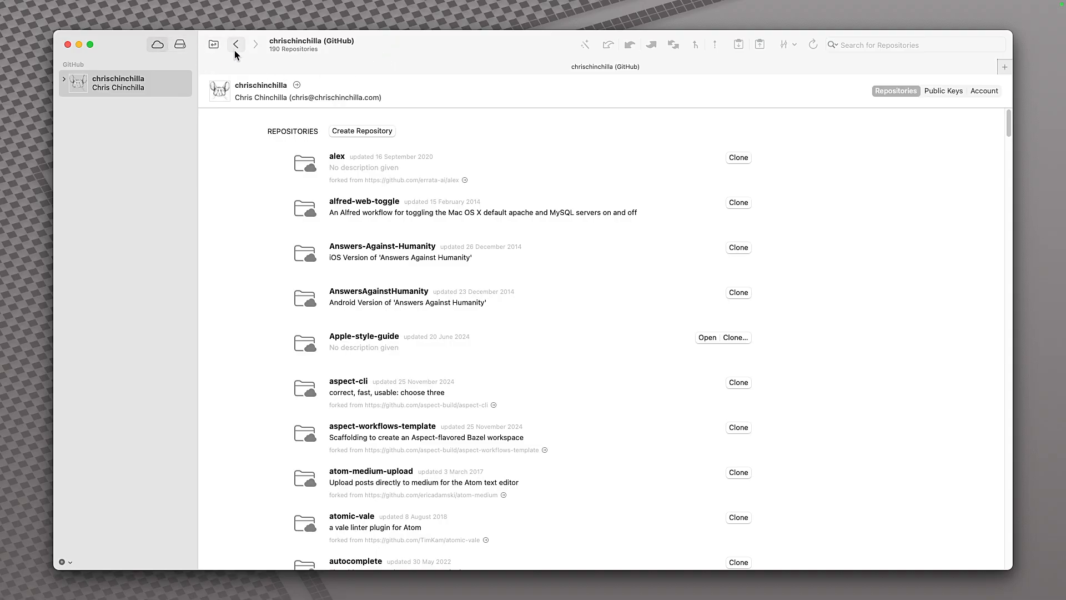
# Step: View the local repositories area and its adding options, and switch to Fork to check the Repositories list's options
pyautogui.click(179, 44)
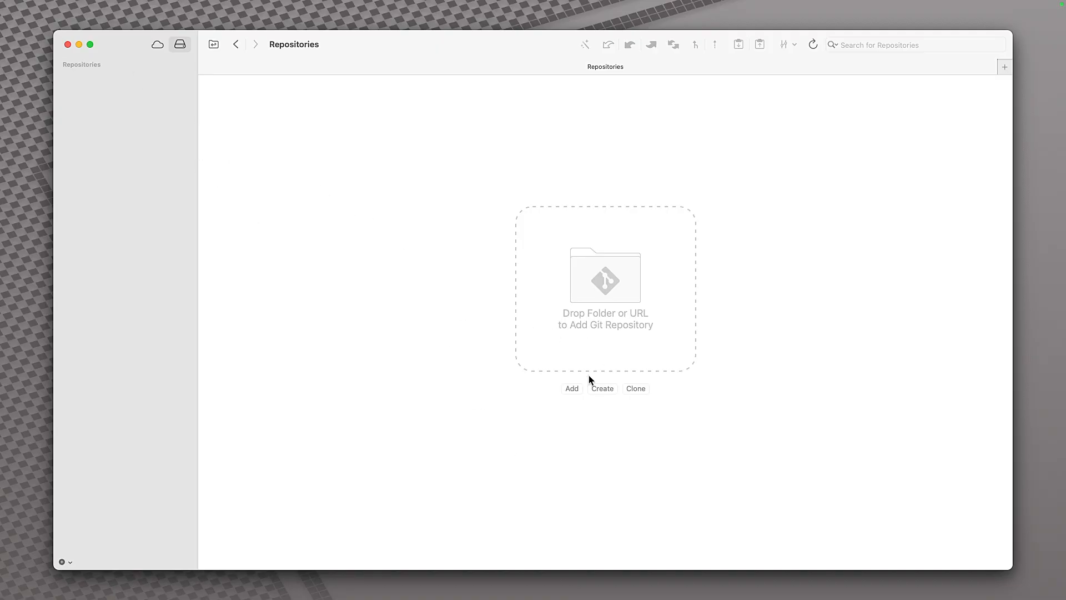
pyautogui.click(70, 562)
pyautogui.click(108, 472)
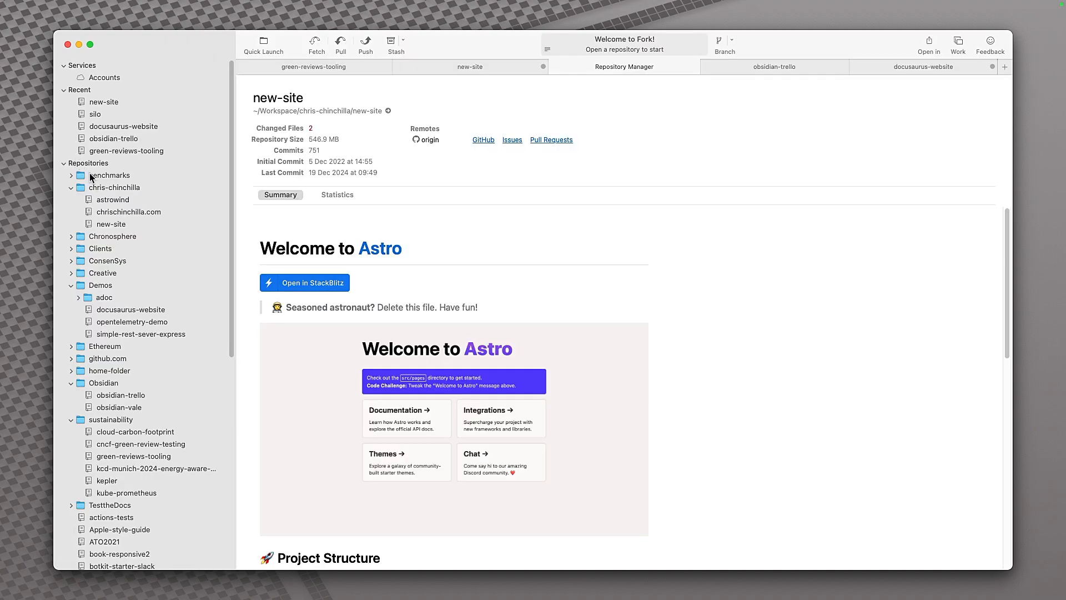
pyautogui.rightClick(95, 163)
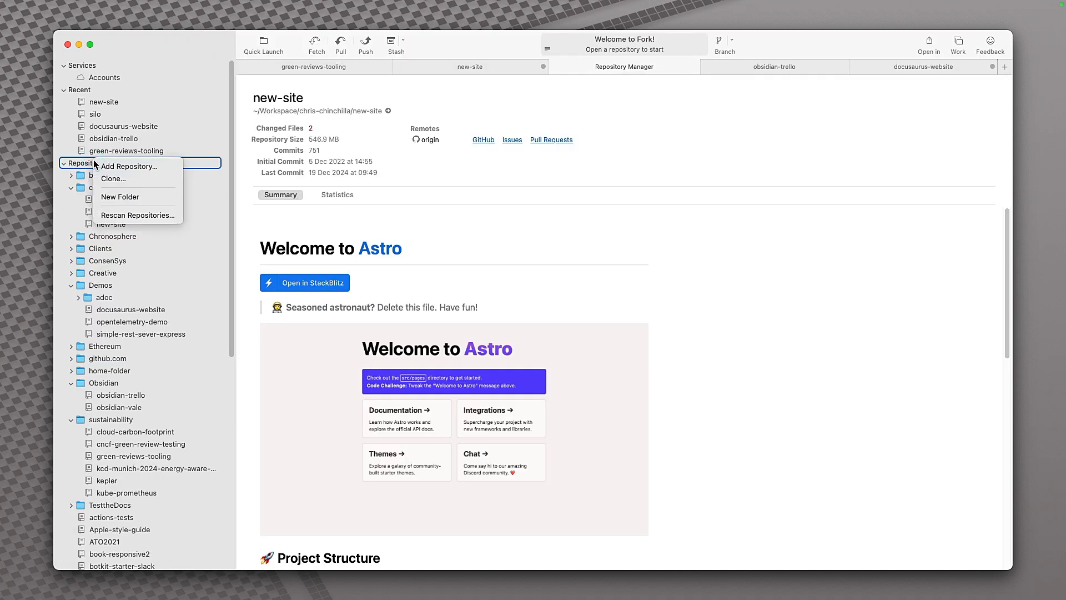
pyautogui.click(89, 160)
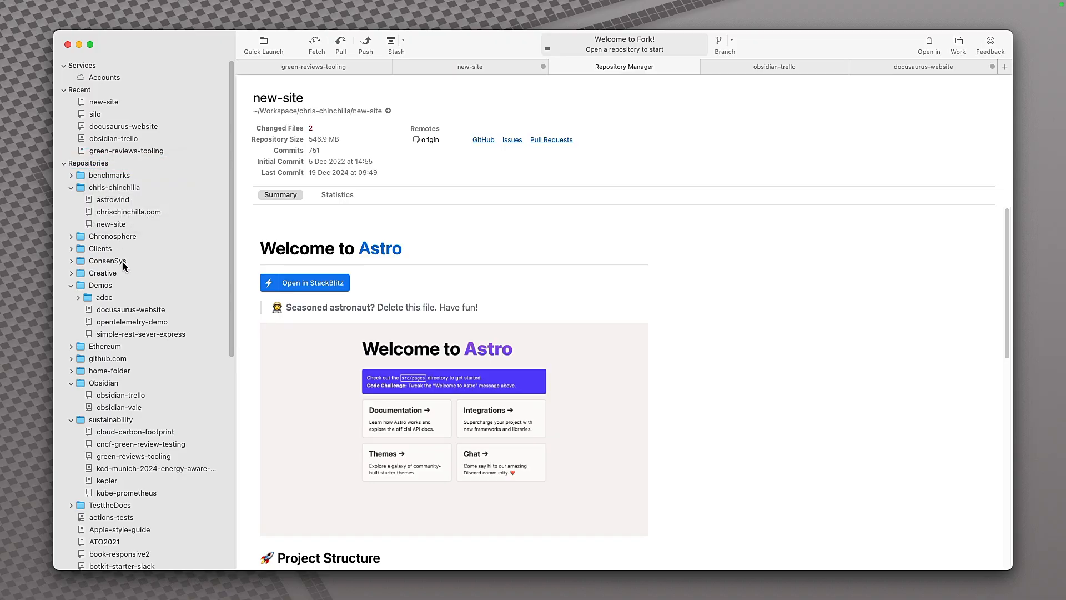
# Step: Switch to Tower, search the local hard drive for Git repositories, look through the list and cancel adding any
pyautogui.press('super+Tab')
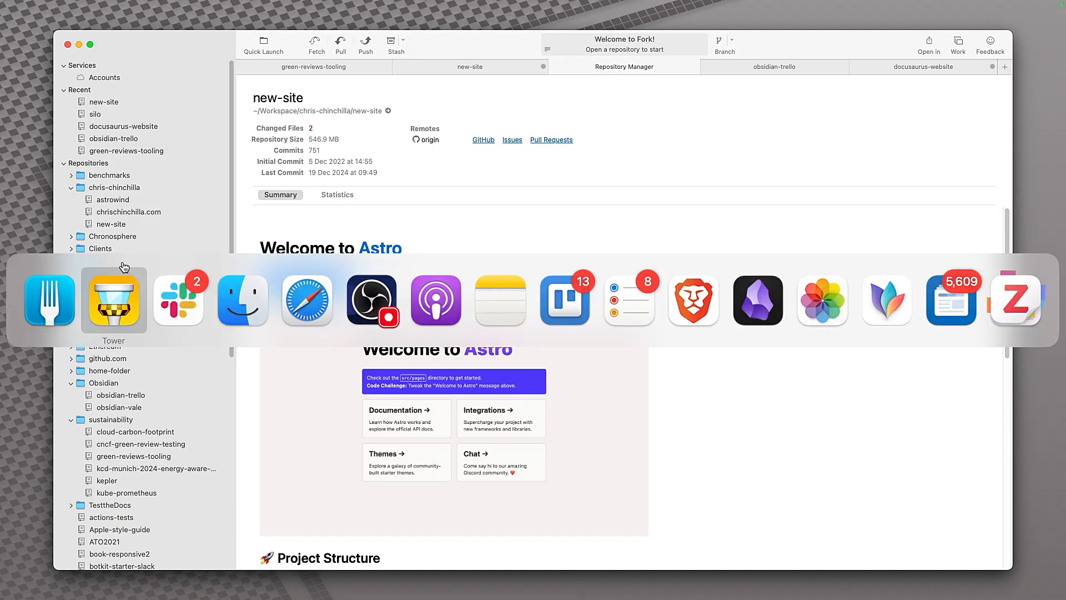
pyautogui.click(65, 562)
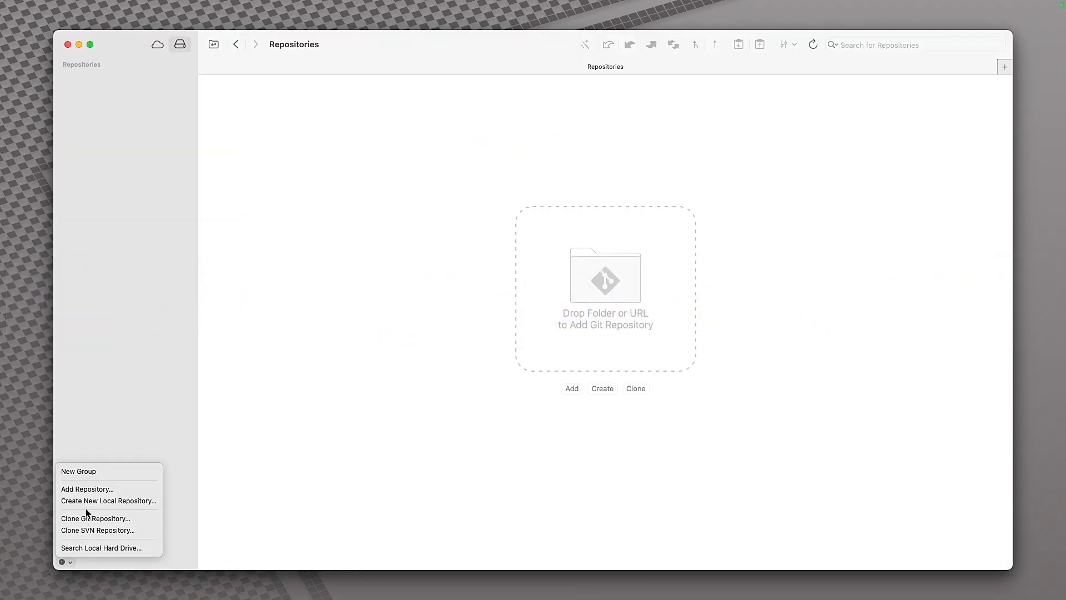
pyautogui.click(114, 547)
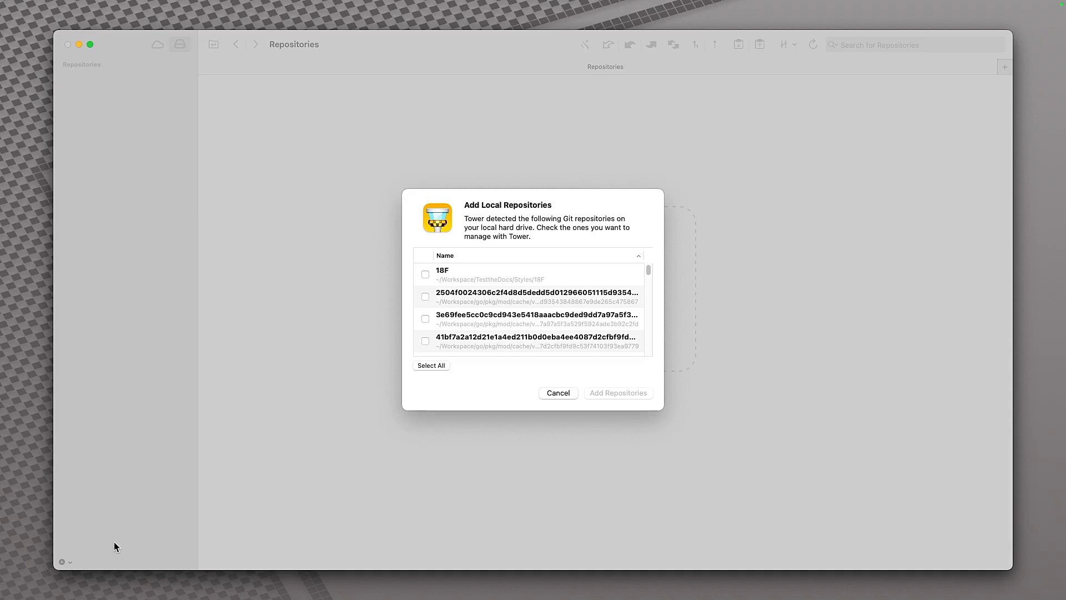
pyautogui.scroll(-3, 595, 325)
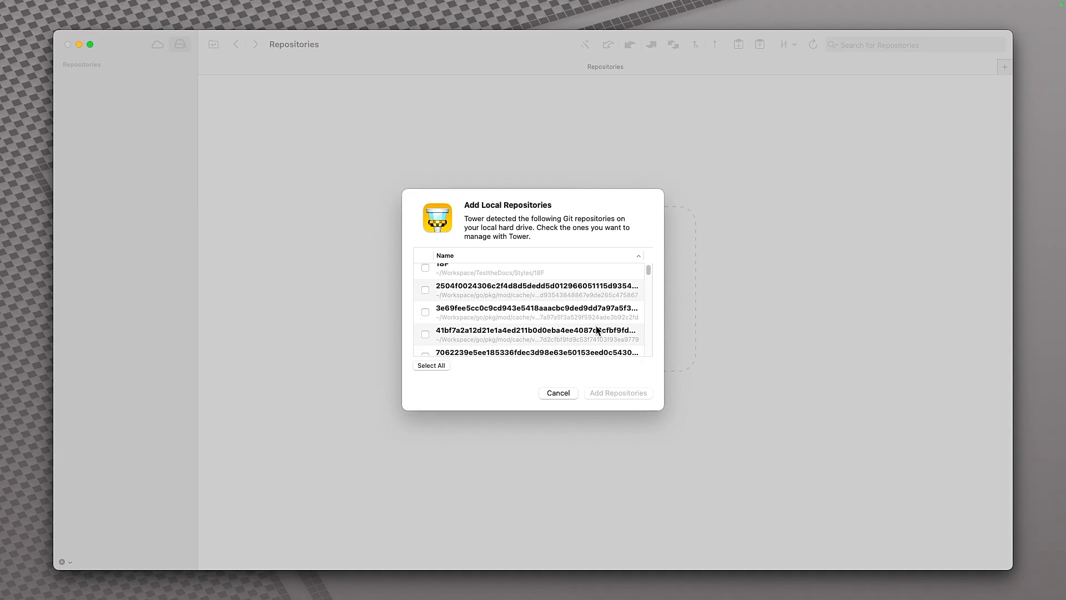
pyautogui.scroll(2, 589, 322)
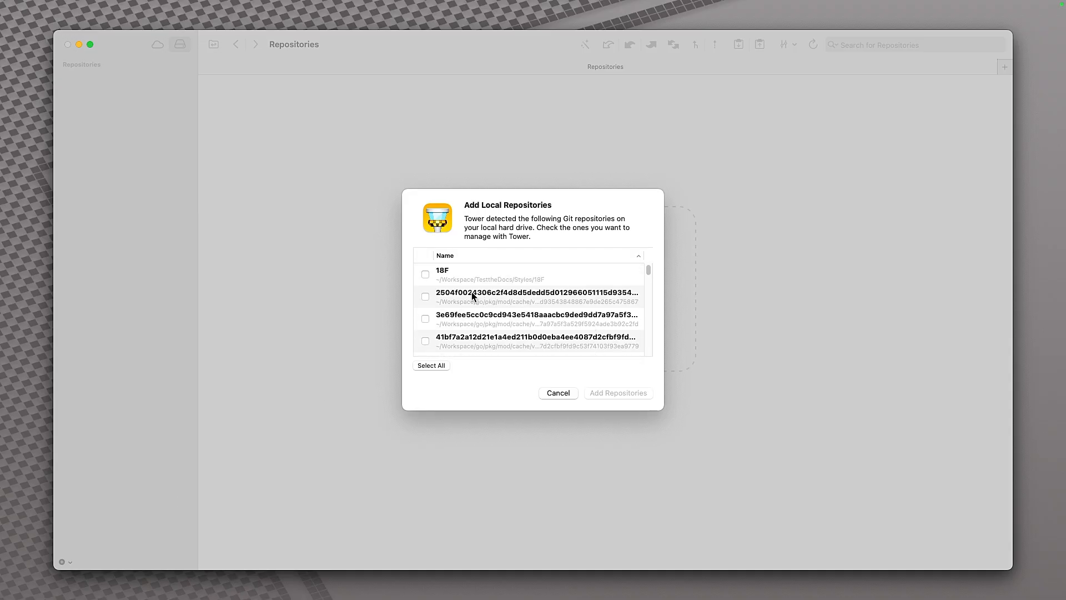
pyautogui.scroll(-10, 521, 314)
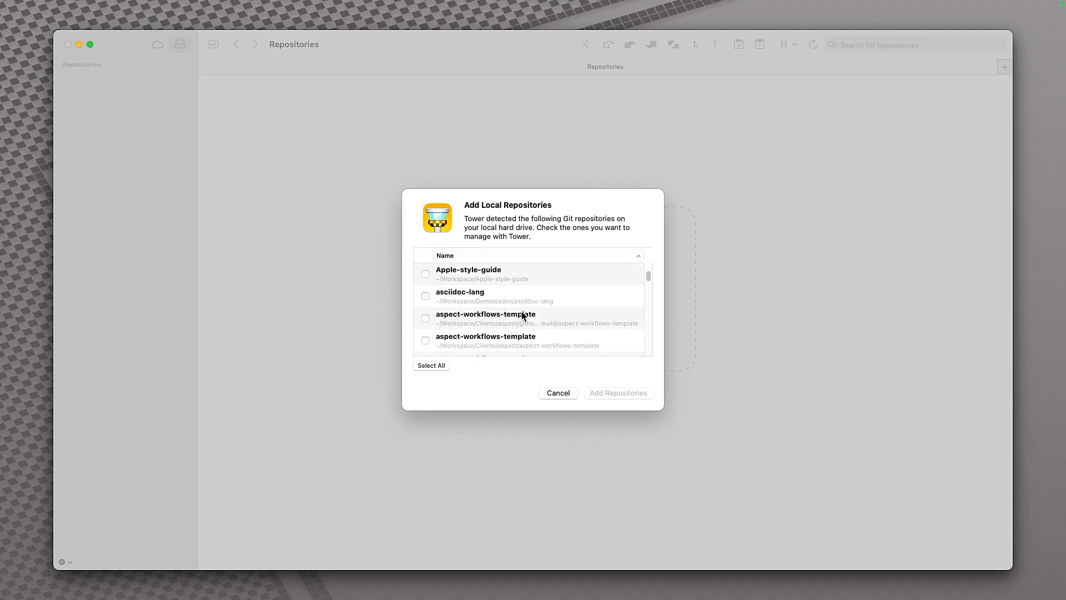
pyautogui.click(558, 393)
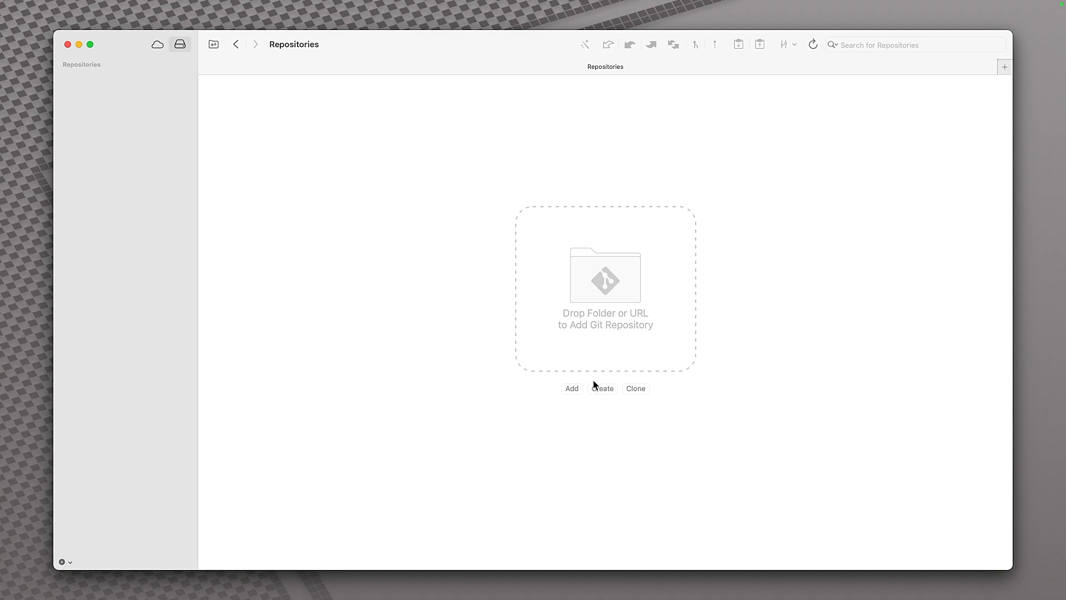
# Step: Add the existing local repository new-site from its folder inside Workspace
pyautogui.click(572, 388)
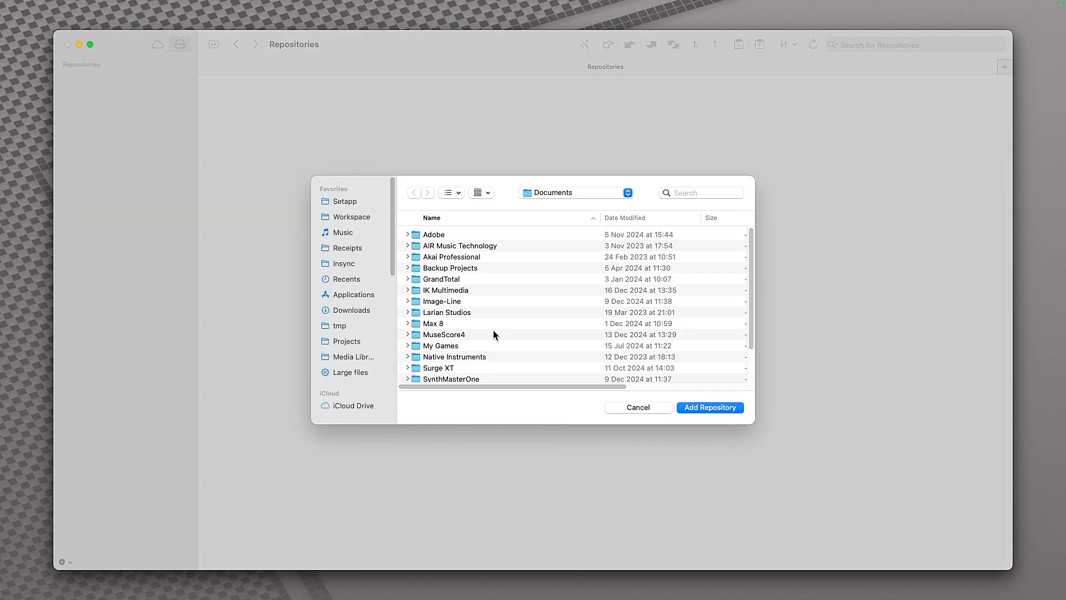
pyautogui.click(352, 217)
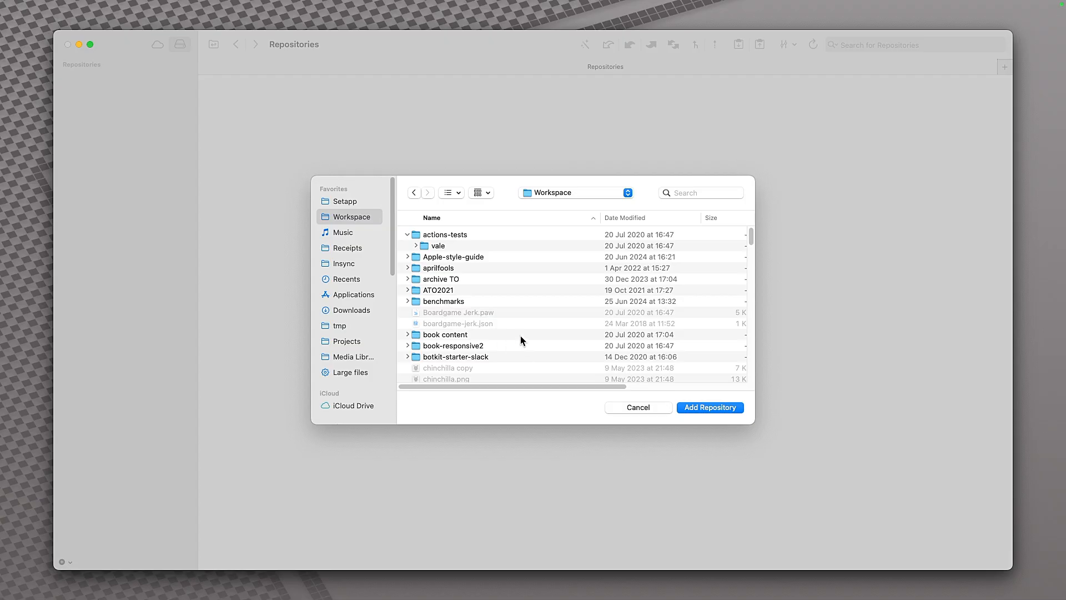
pyautogui.scroll(-3, 521, 335)
pyautogui.doubleClick(469, 361)
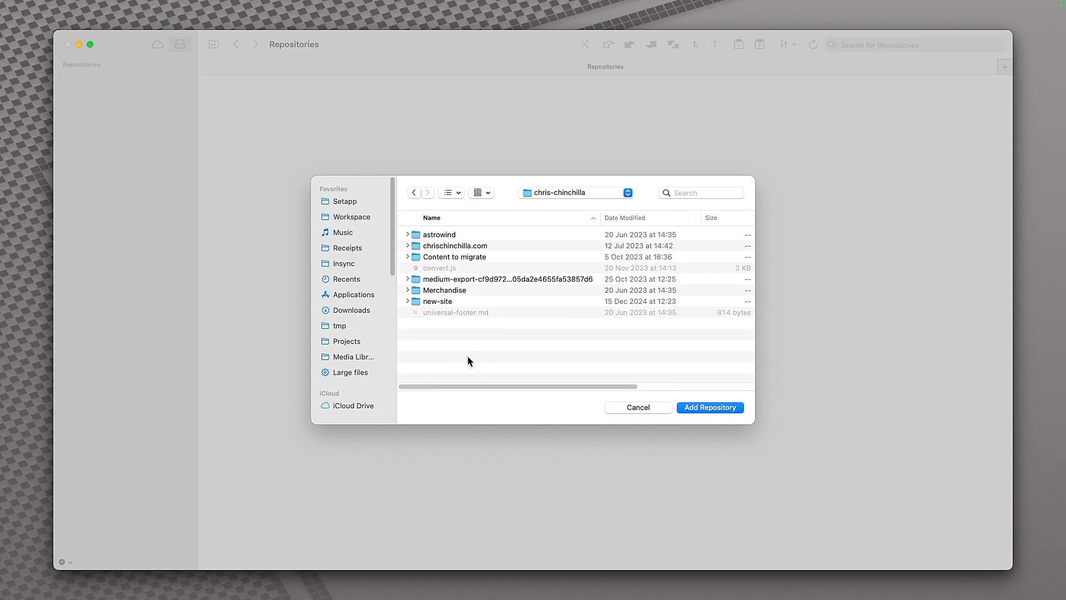
pyautogui.click(445, 303)
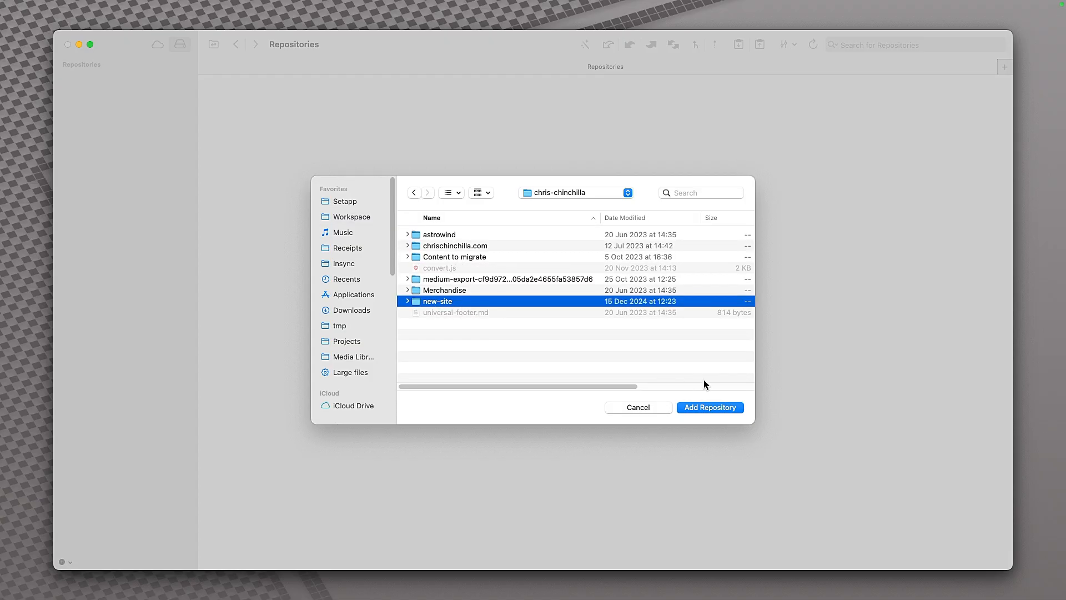
pyautogui.click(702, 407)
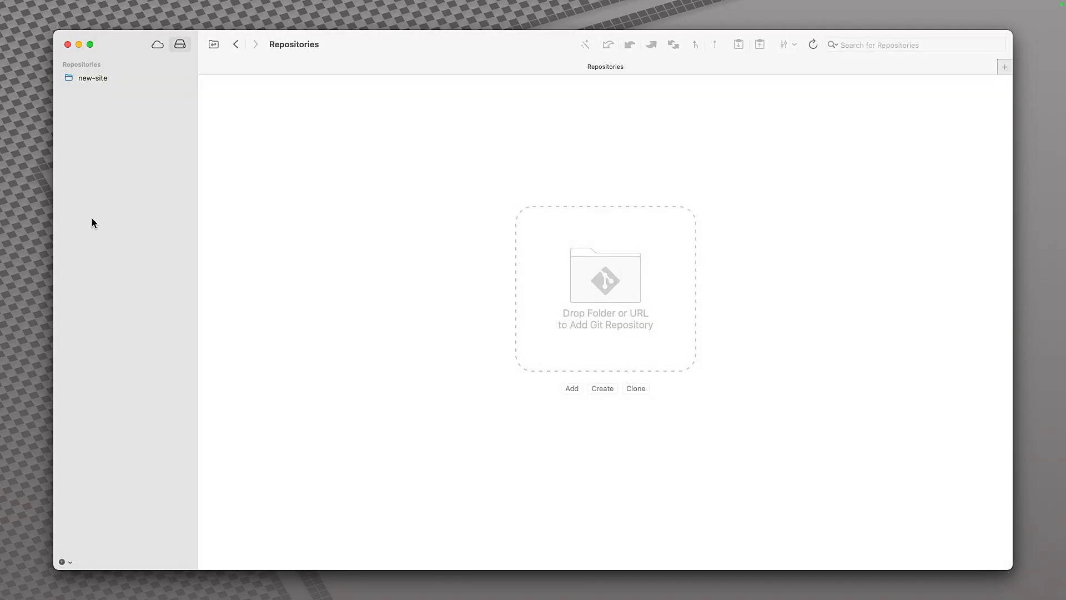
# Step: Create a new repository group and name it with the account owner's full name
pyautogui.click(67, 561)
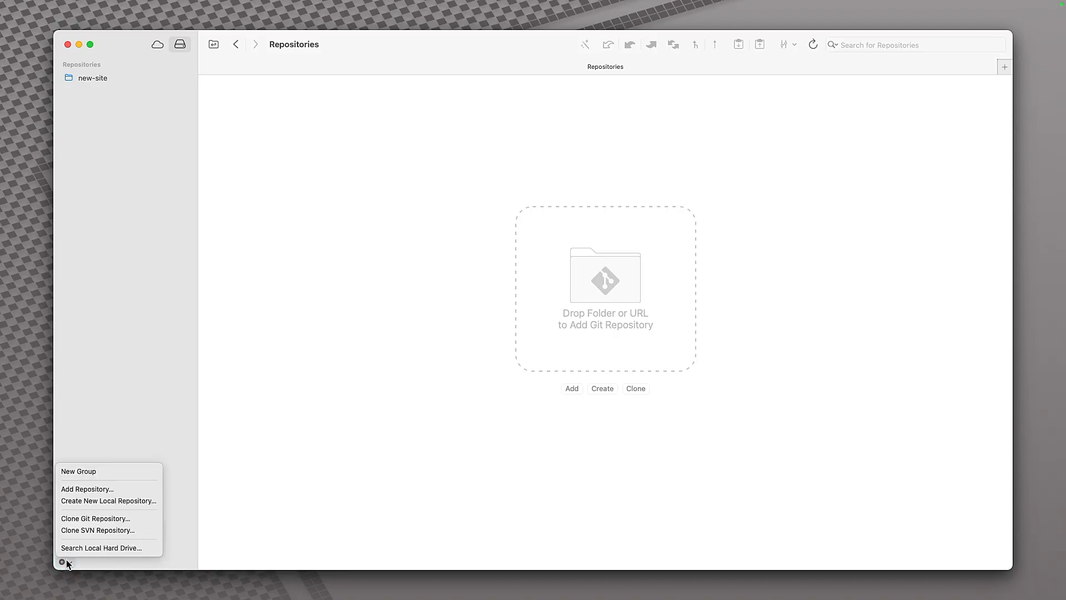
pyautogui.click(96, 472)
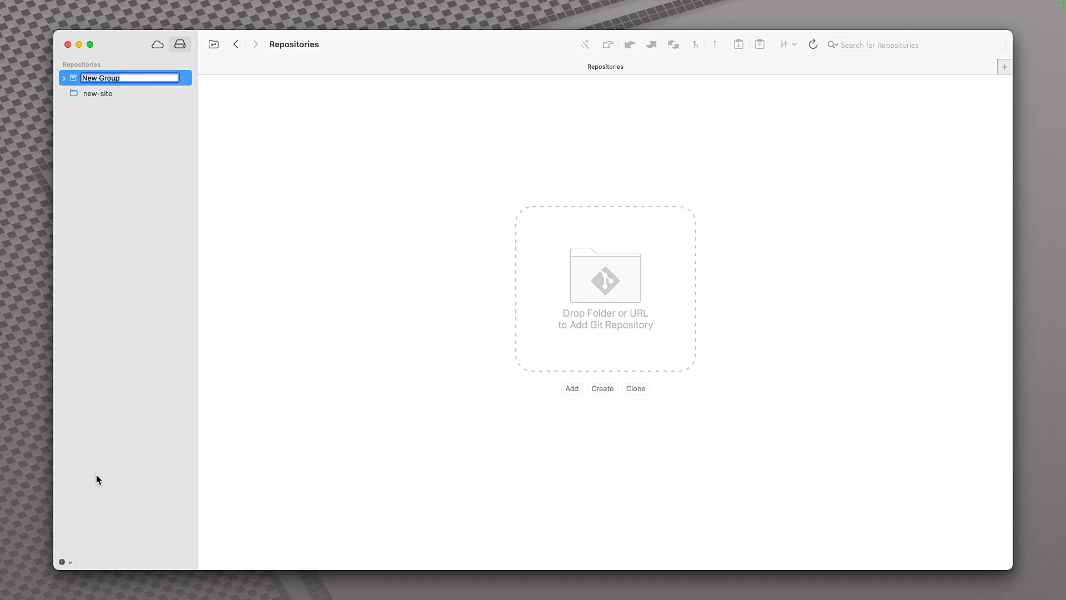
pyautogui.write('Chris CHinchilla')
pyautogui.press('Right')
pyautogui.press('BackSpace')
pyautogui.write('h')
pyautogui.press('Return')
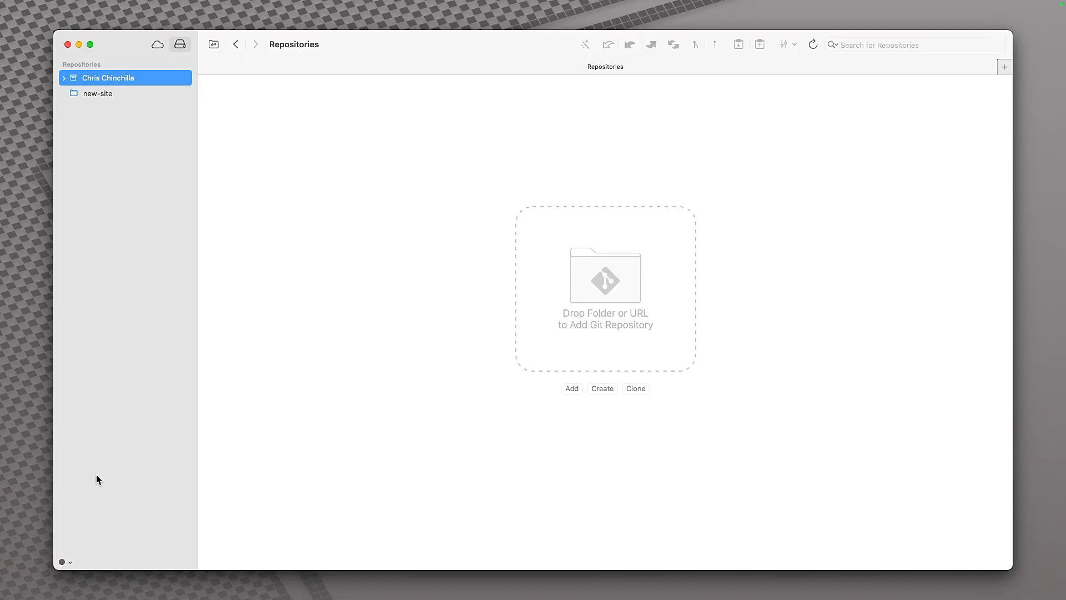
# Step: Move the new-site repository into the new group and check the group's available options
pyautogui.moveTo(81, 95)
pyautogui.mouseDown()
pyautogui.moveTo(61, 79)
pyautogui.moveTo(87, 82)
pyautogui.moveTo(71, 80)
pyautogui.mouseUp()
pyautogui.rightClick(70, 81)
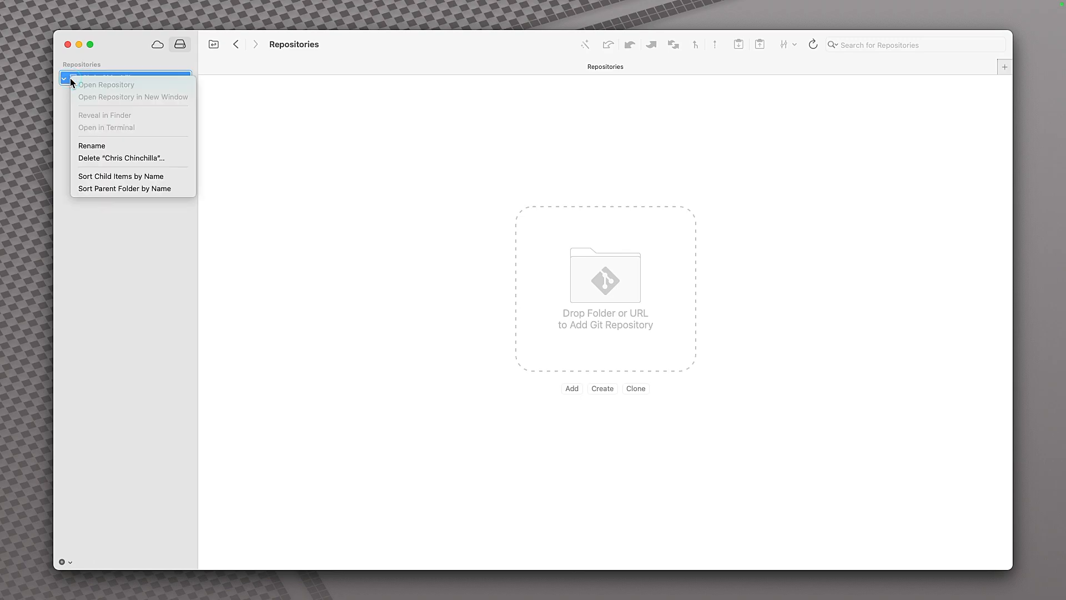
pyautogui.click(131, 267)
# Step: Review the new-site repository's details and open the repository
pyautogui.click(155, 96)
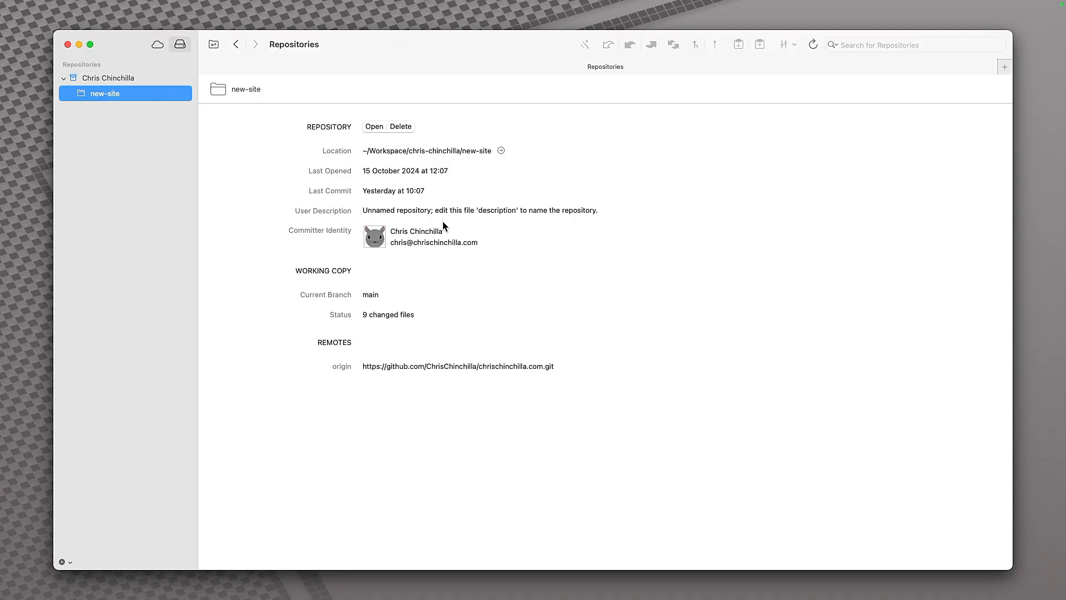
pyautogui.moveTo(390, 205)
pyautogui.doubleClick(85, 94)
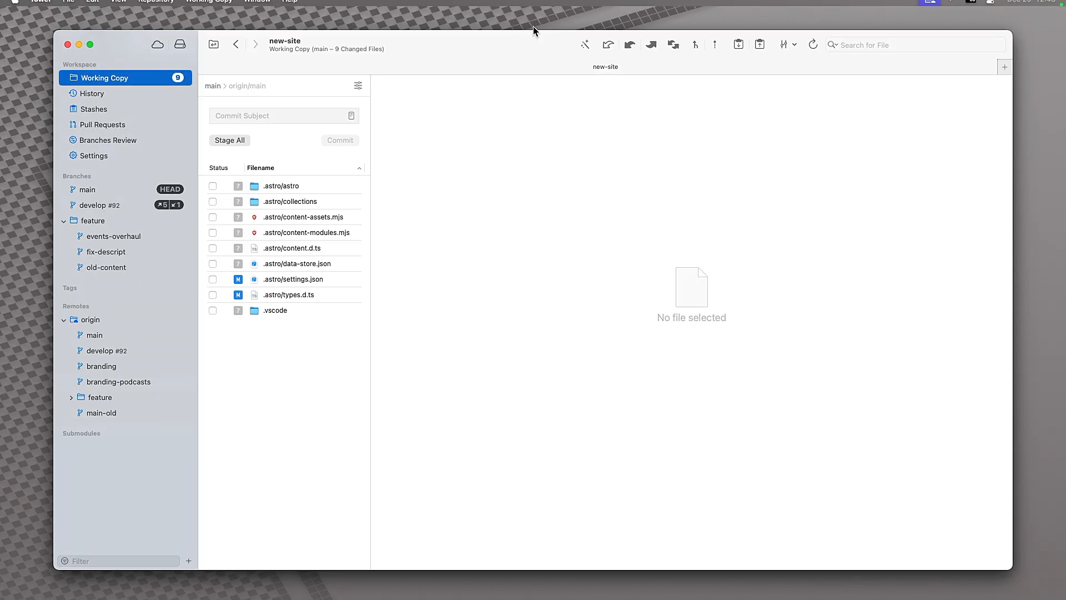
# Step: View the Quick Actions palette and close it
pyautogui.click(591, 46)
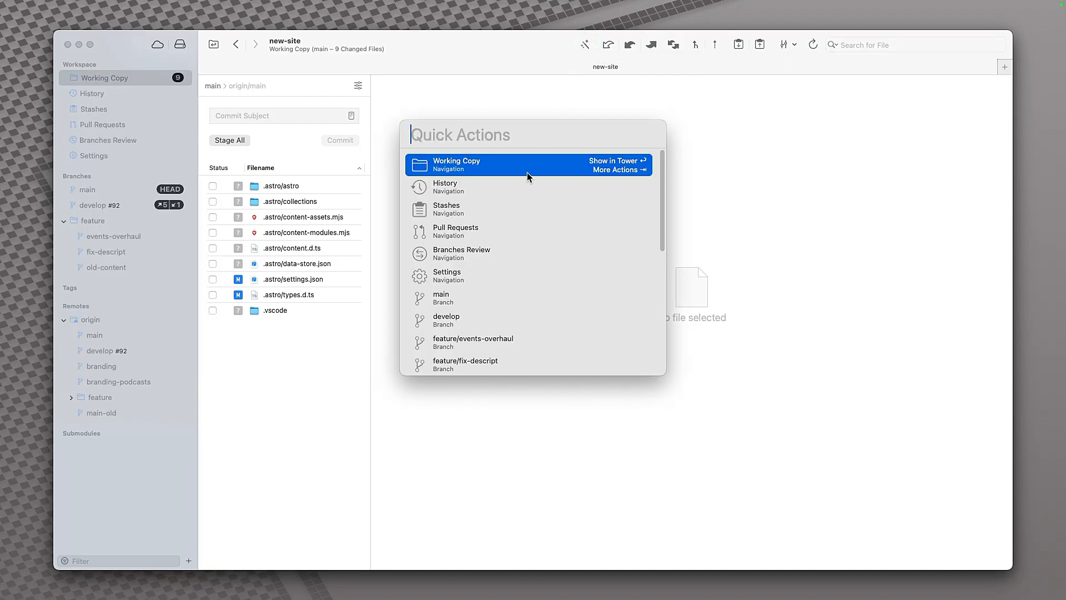
pyautogui.press('Escape')
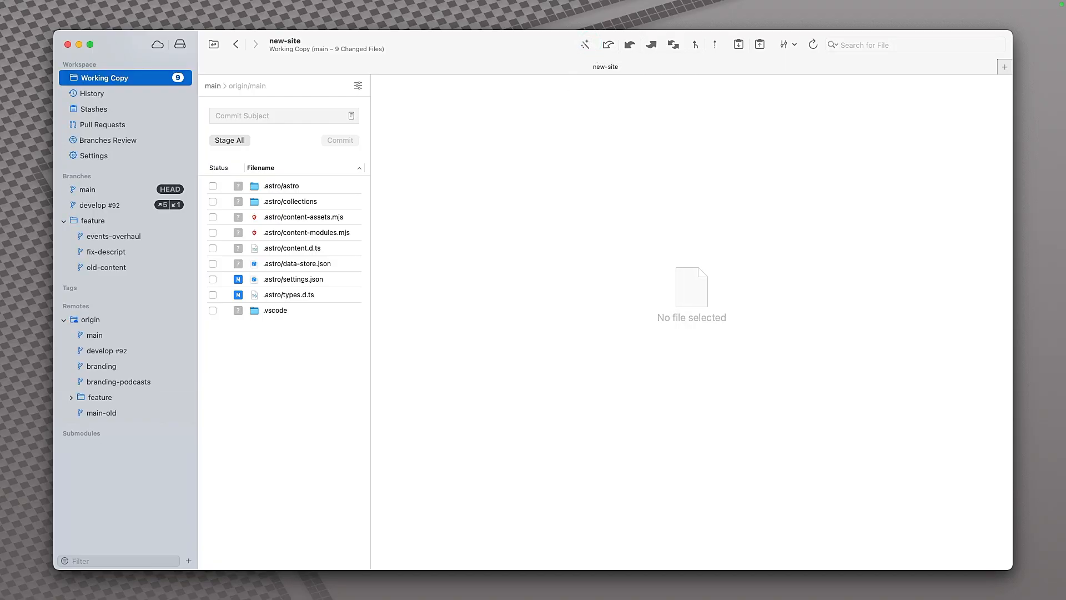
pyautogui.press('shift+super+p')
pyautogui.press('Escape')
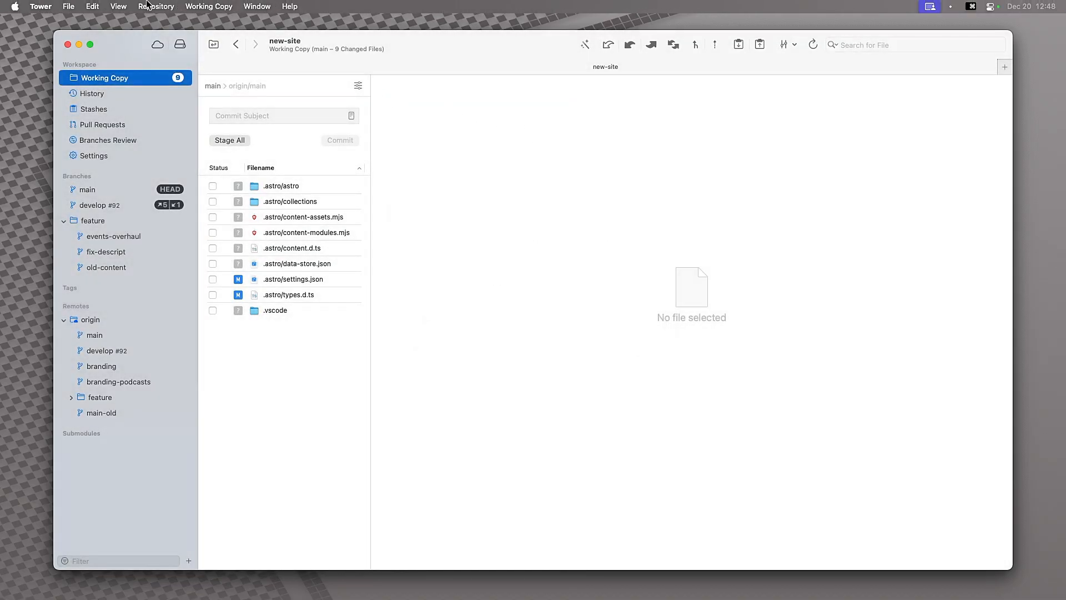
# Step: Use Quick Actions to show the new-site repository's Pull Requests view
pyautogui.click(149, 6)
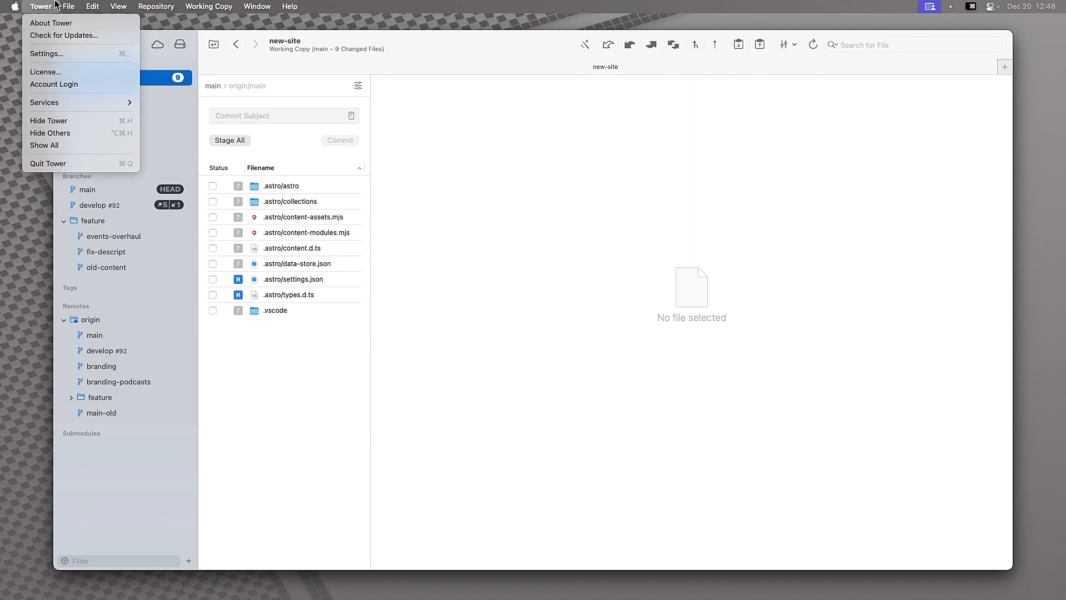
pyautogui.moveTo(63, 5)
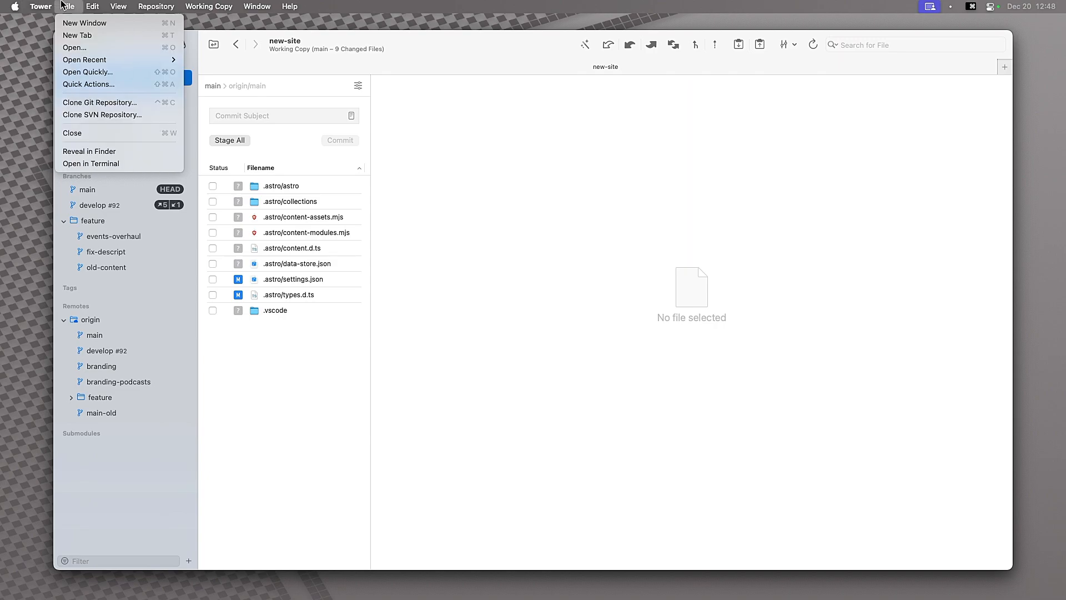
pyautogui.press('Escape')
pyautogui.press('shift+super+a')
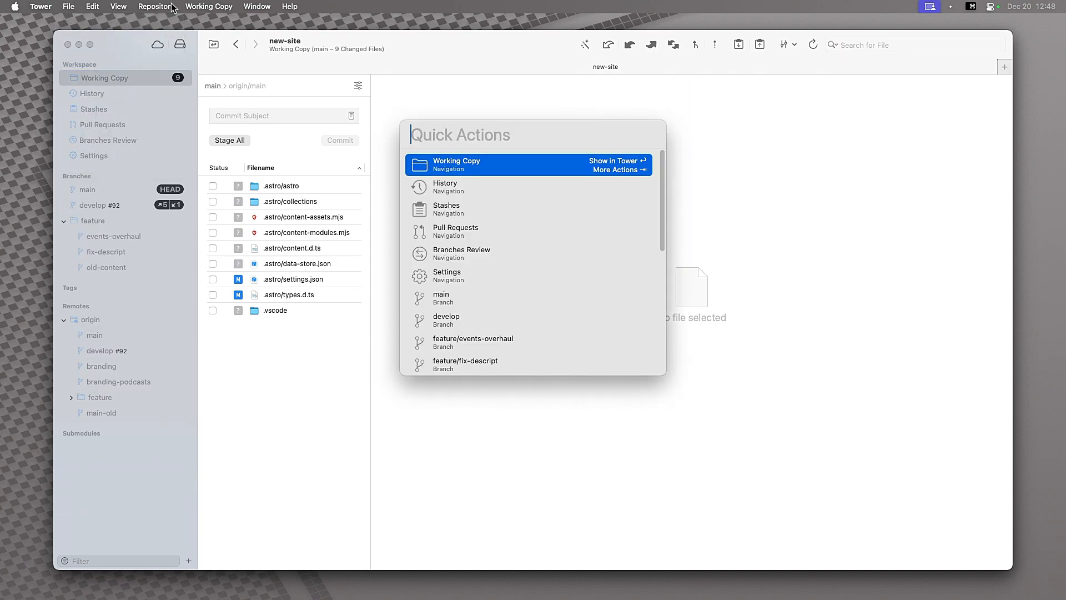
pyautogui.press('Down')
pyautogui.press('Down')
pyautogui.press('Down')
pyautogui.press('Return')
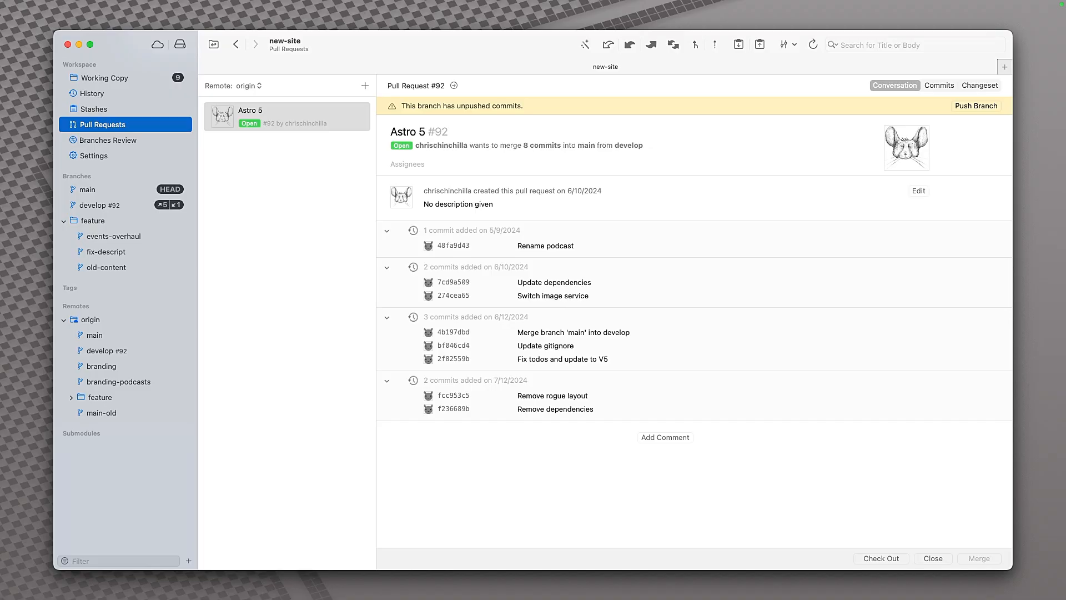
# Step: Switch to Fork, open the account owner's .com website repository and review the available repository commands
pyautogui.press('super+Tab')
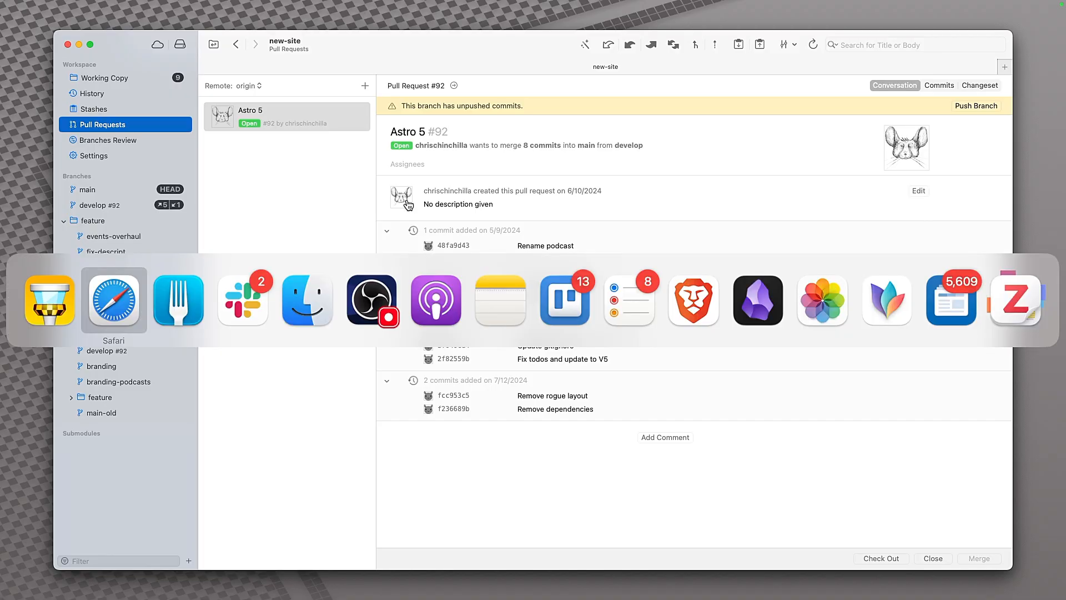
pyautogui.press('super+Tab')
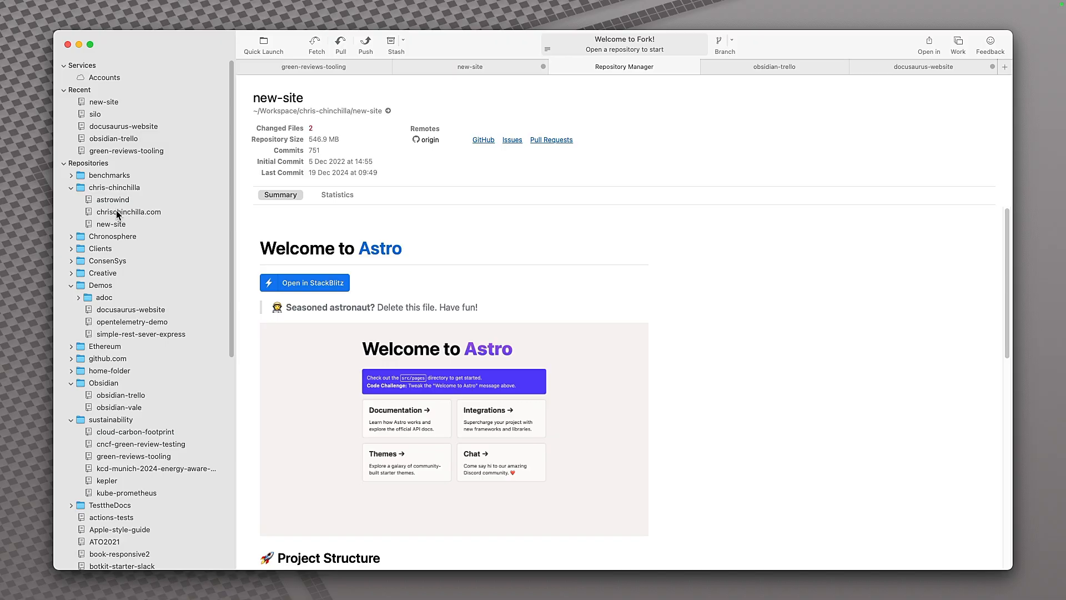
pyautogui.doubleClick(116, 212)
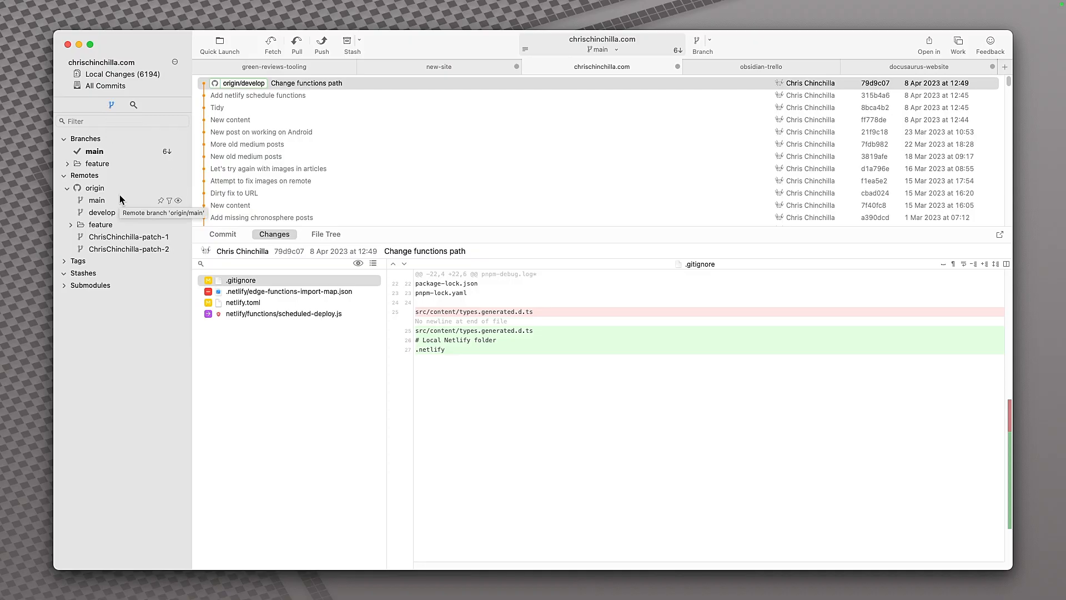
pyautogui.moveTo(208, 3)
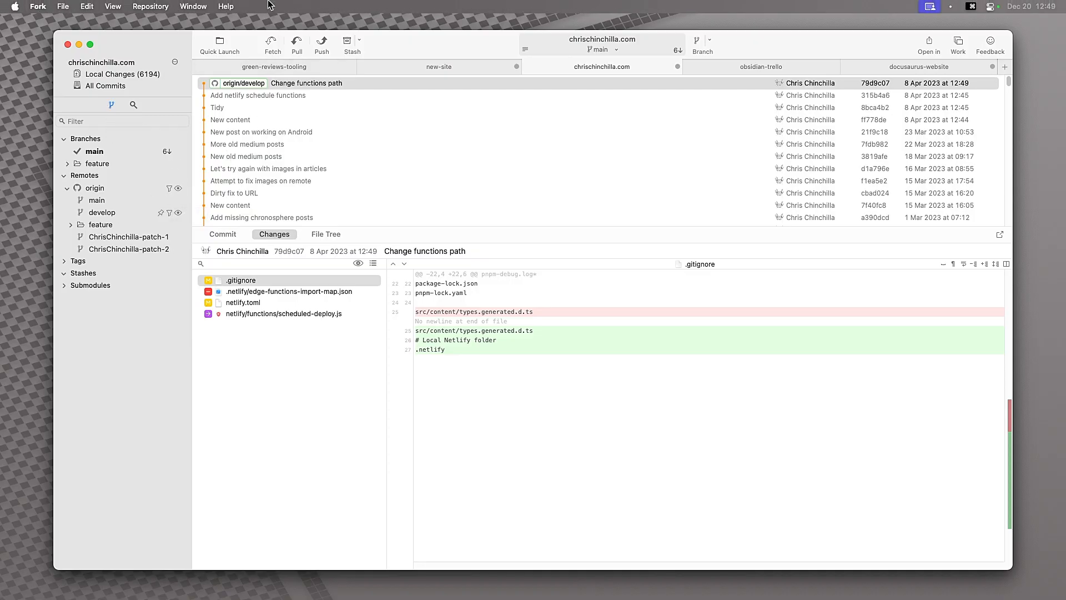
pyautogui.click(149, 6)
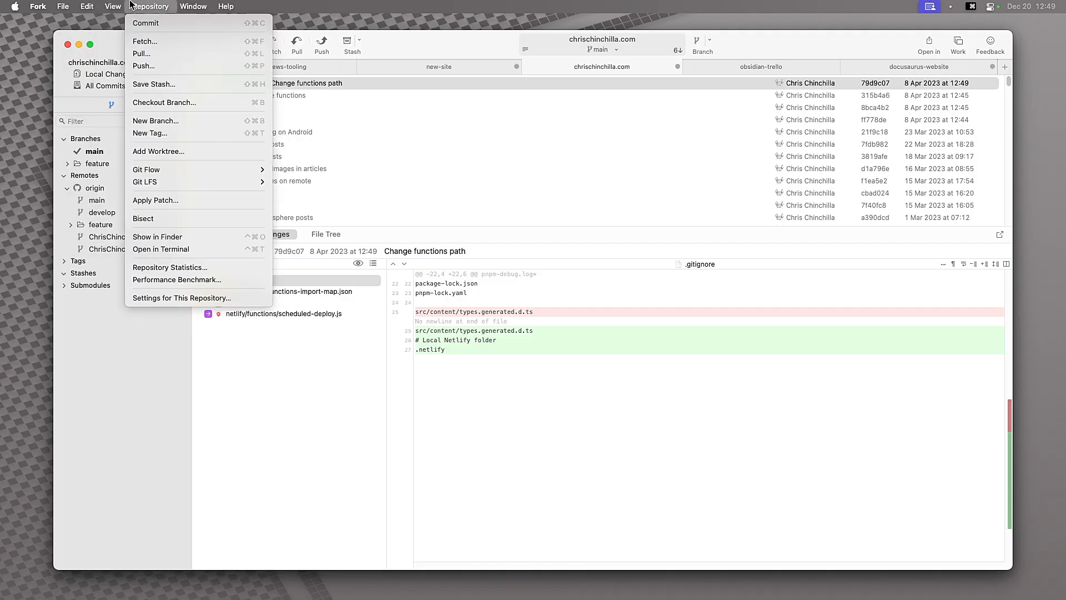
pyautogui.press('Escape')
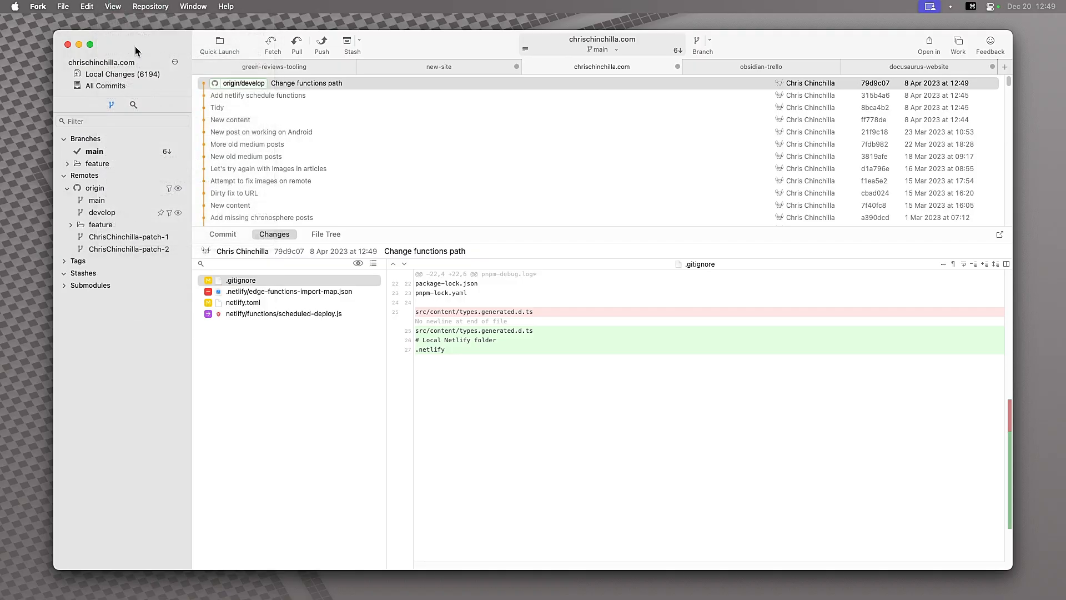
# Step: Switch back to Tower and review the Astro 5 pull request's commits and conversation
pyautogui.press('super+Tab')
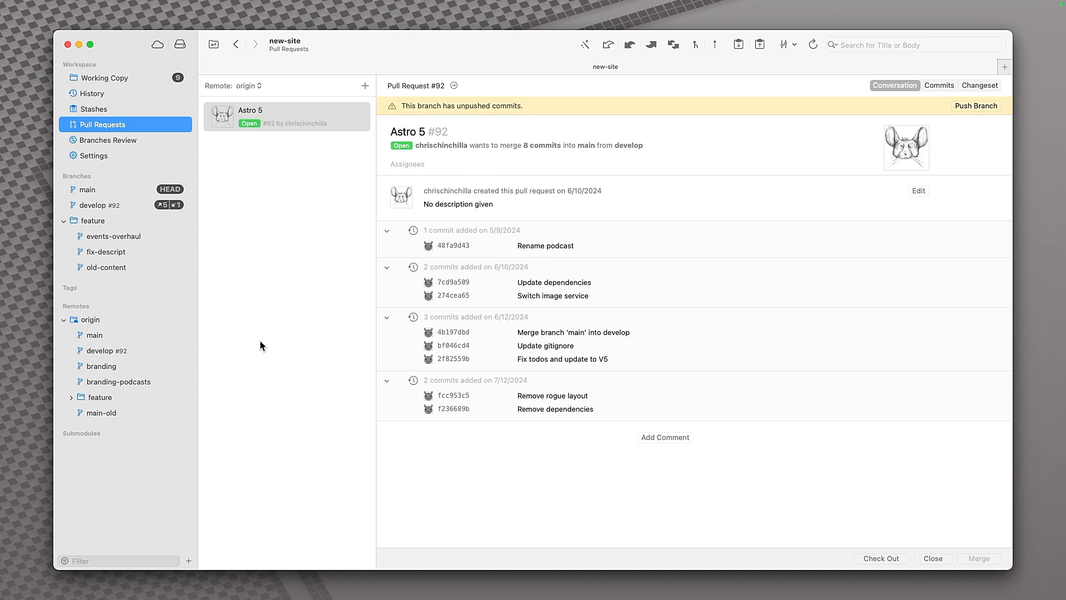
pyautogui.click(298, 123)
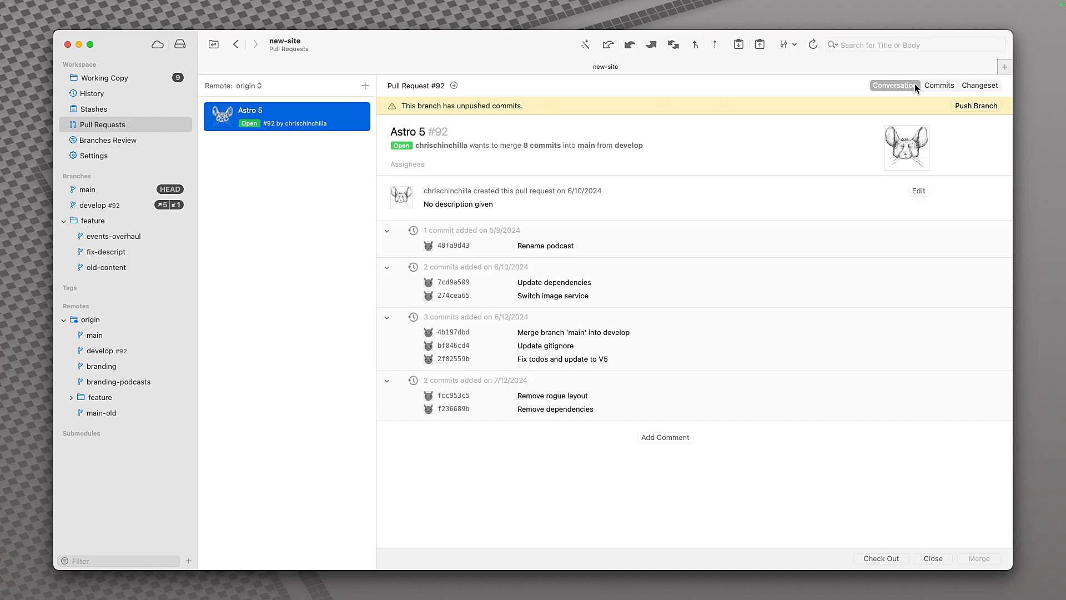
pyautogui.click(939, 84)
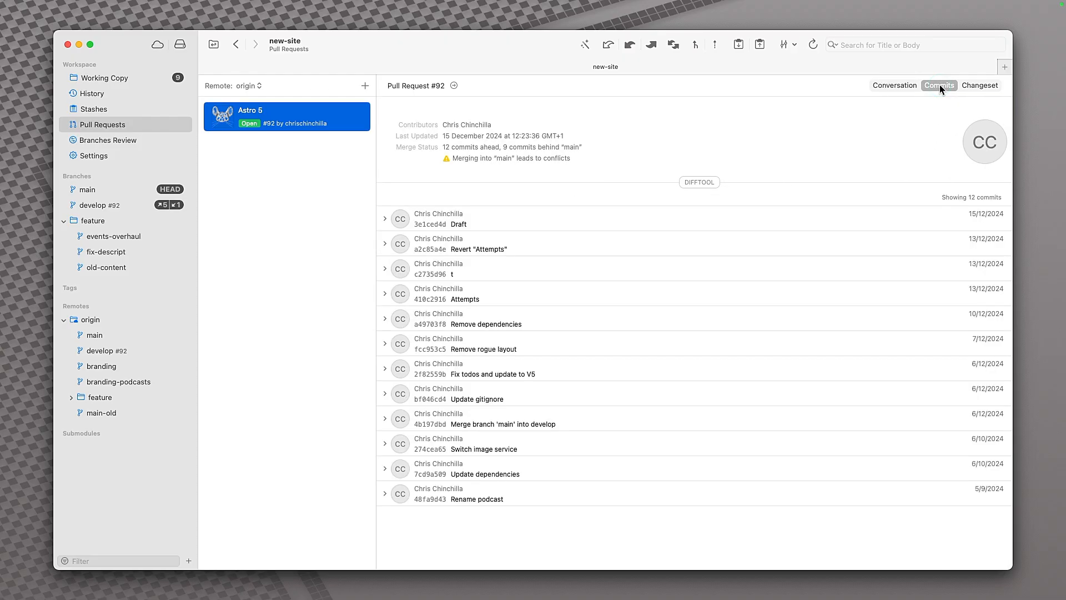
pyautogui.click(901, 84)
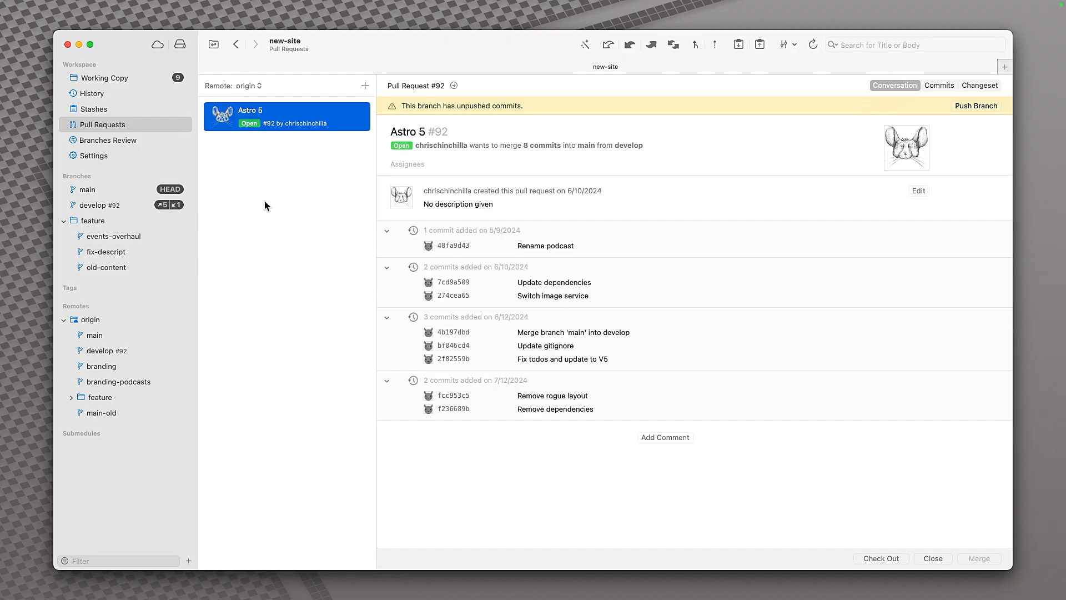
# Step: Reopen Quick Actions and examine the additional actions for Pull Requests, Branches Review and Settings
pyautogui.press('super+shift+a')
pyautogui.press('Down')
pyautogui.press('Down')
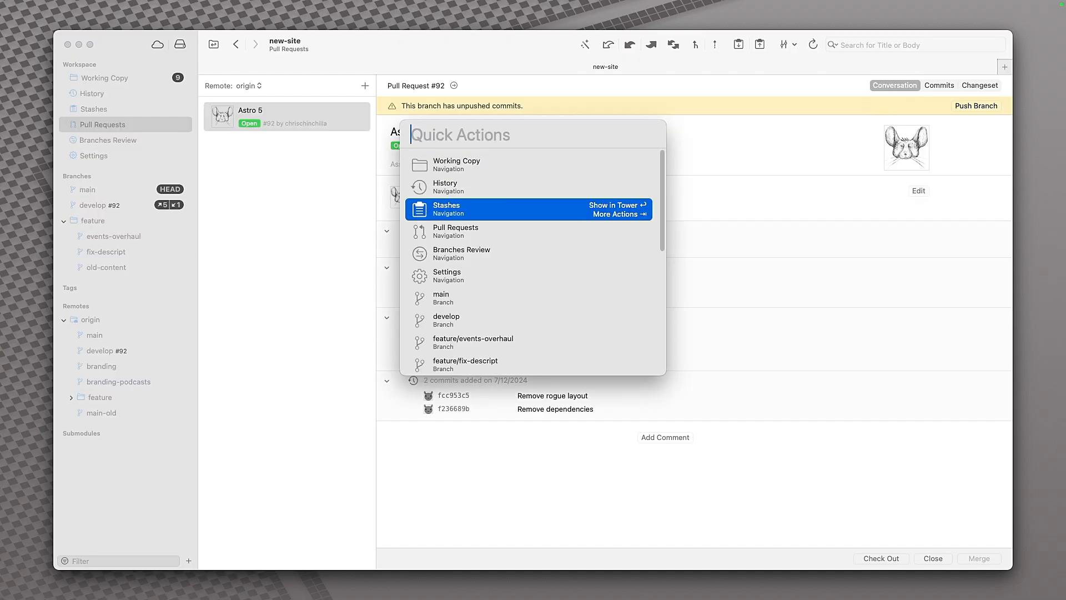
pyautogui.press('Down')
pyautogui.press('Tab')
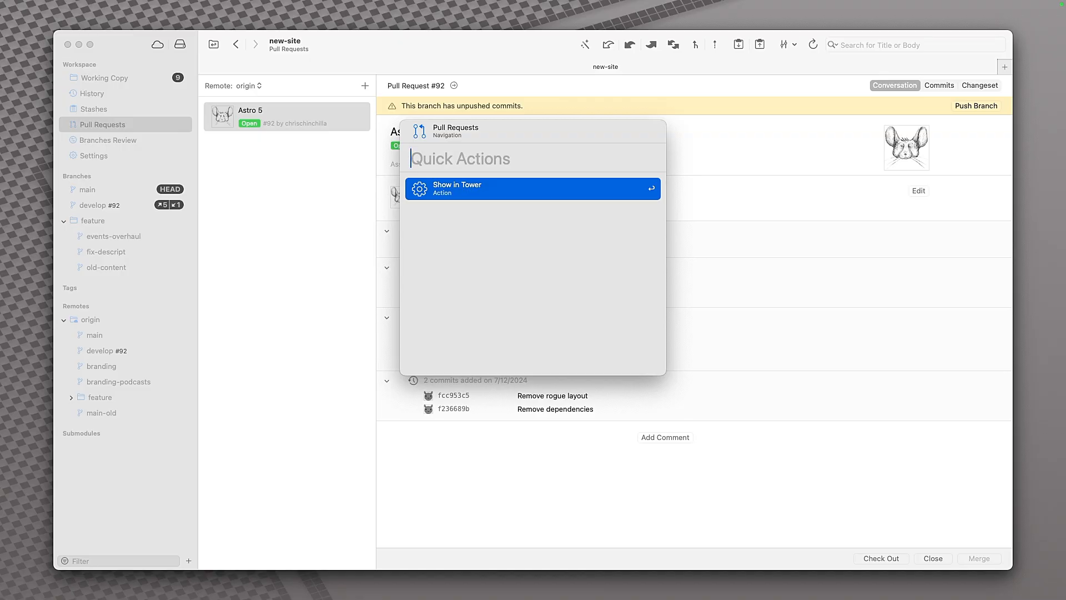
pyautogui.press('BackSpace')
pyautogui.press('Down')
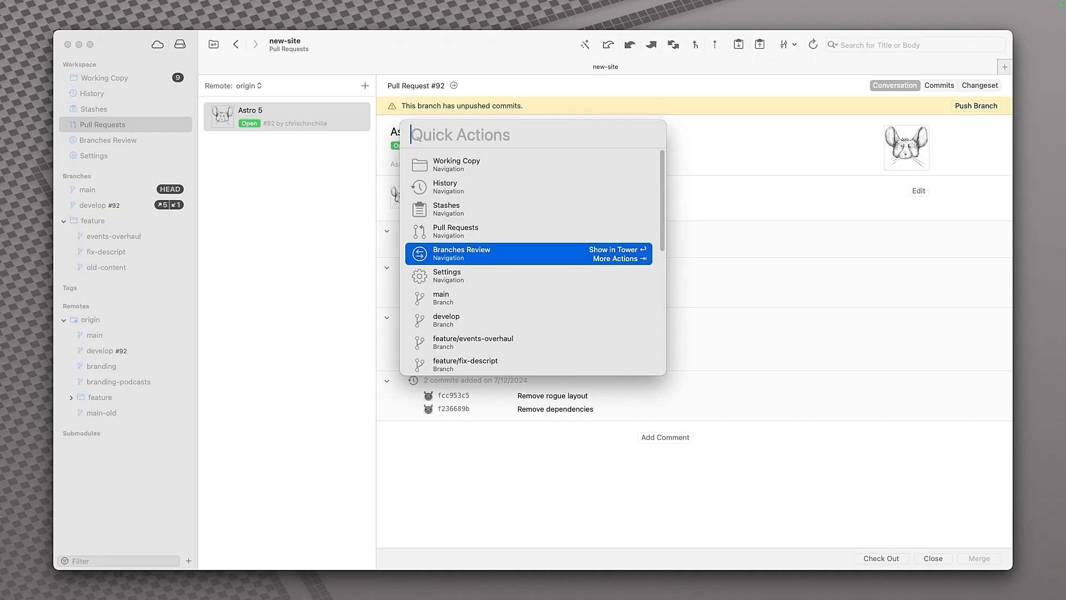
pyautogui.press('Tab')
pyautogui.press('BackSpace')
pyautogui.press('Down')
pyautogui.press('Tab')
pyautogui.press('BackSpace')
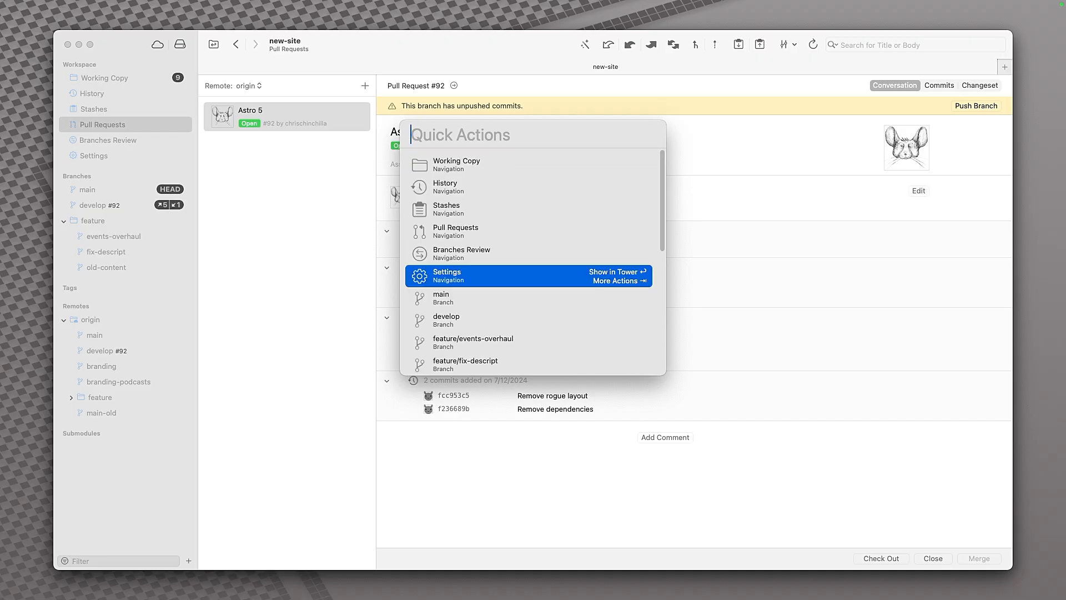
# Step: Examine the additional Quick Actions for the main branch and close the palette
pyautogui.press('Down')
pyautogui.press('Tab')
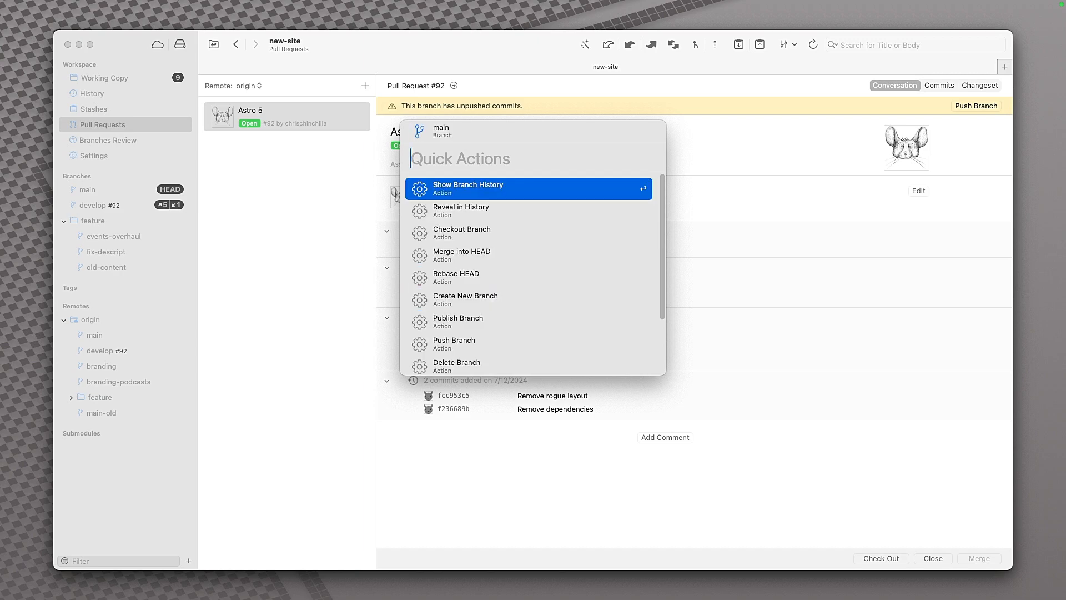
pyautogui.press('Down')
pyautogui.press('Down')
pyautogui.press('Down')
pyautogui.press('Down')
pyautogui.press('Down')
pyautogui.press('BackSpace')
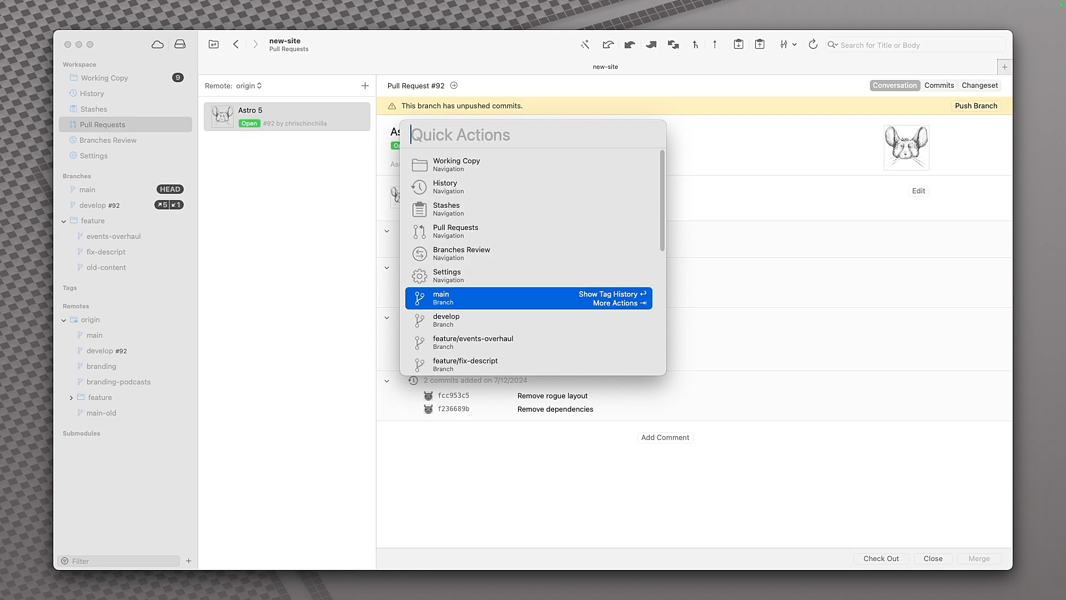
pyautogui.press('Escape')
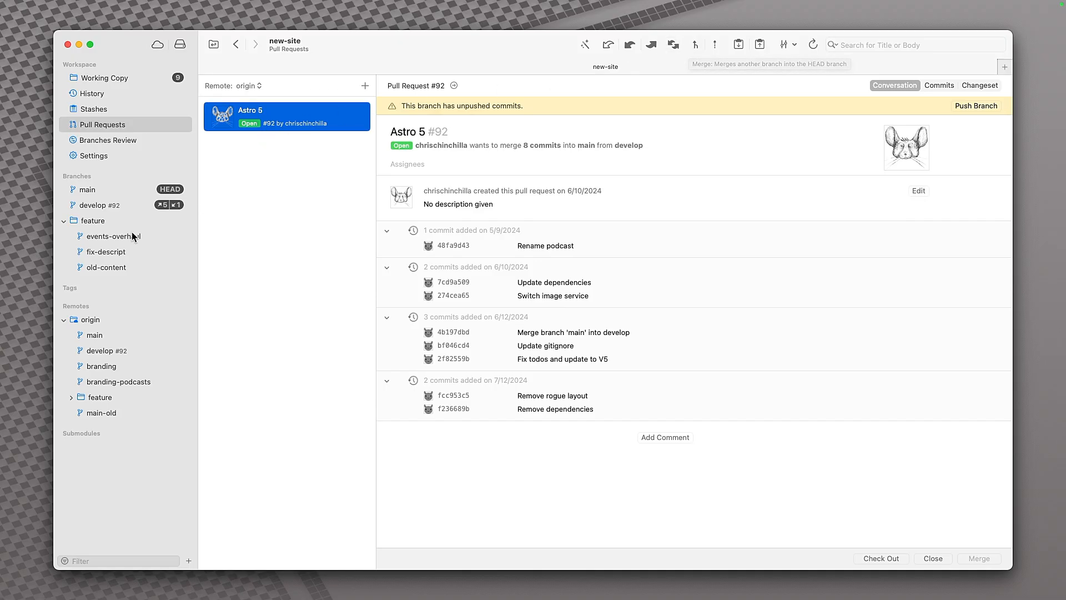
# Step: Show the develop branch's commit history and review the actions available for the main branch
pyautogui.click(104, 207)
pyautogui.rightClick(97, 192)
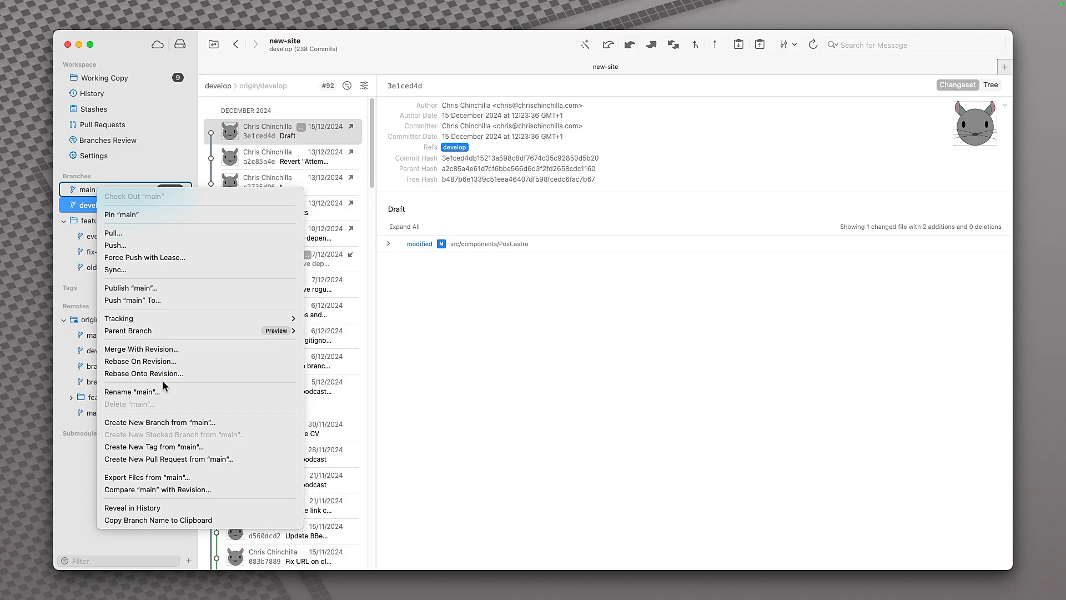
pyautogui.moveTo(170, 334)
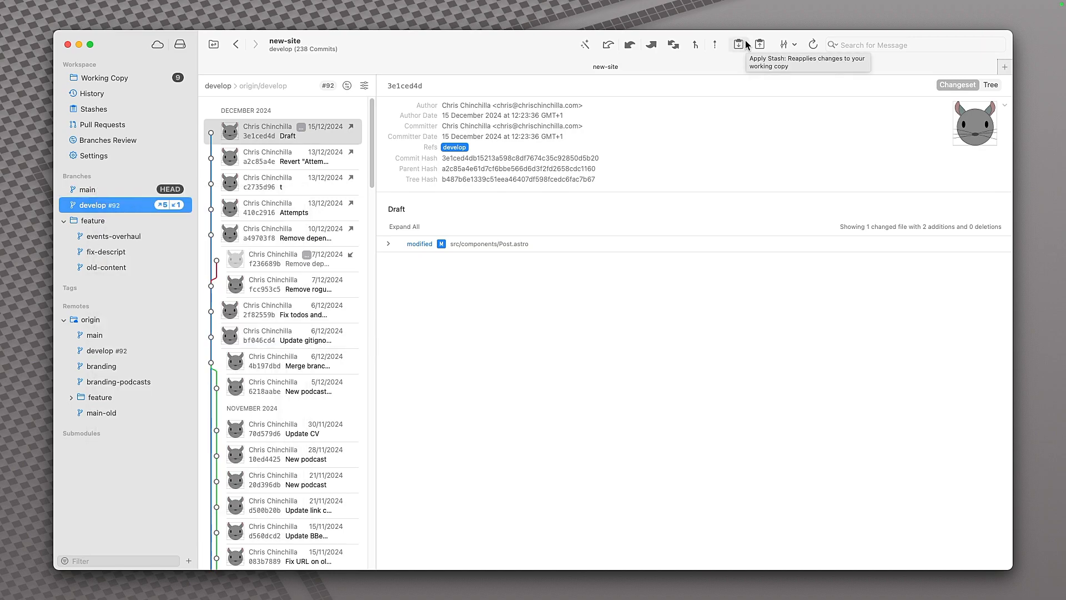
# Step: Check the Stacked Branches and Git-Flow workflow options without enabling either, and return to the working copy
pyautogui.click(786, 45)
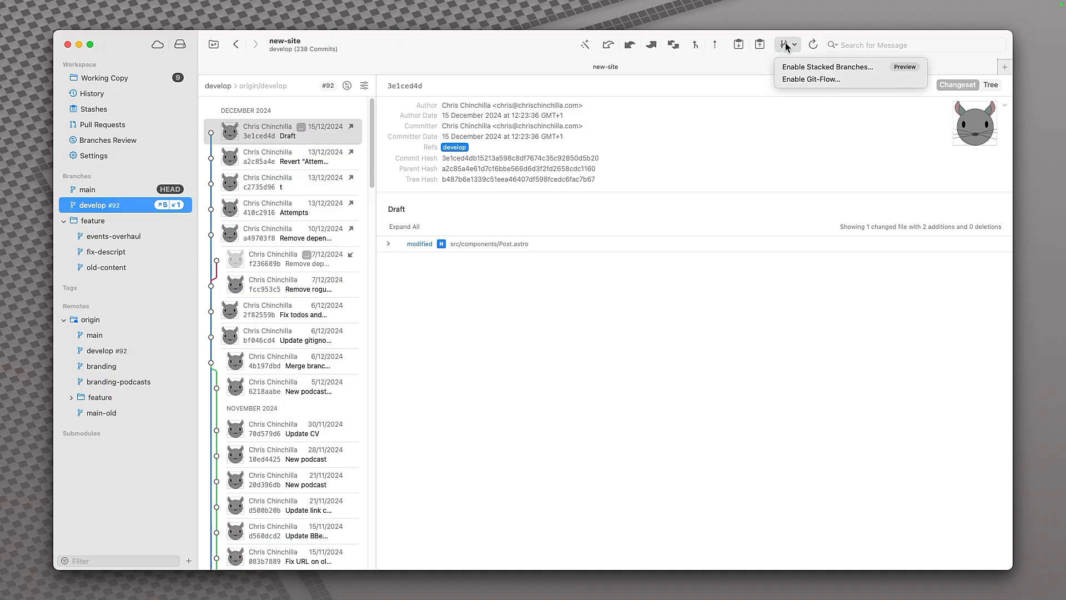
pyautogui.click(808, 66)
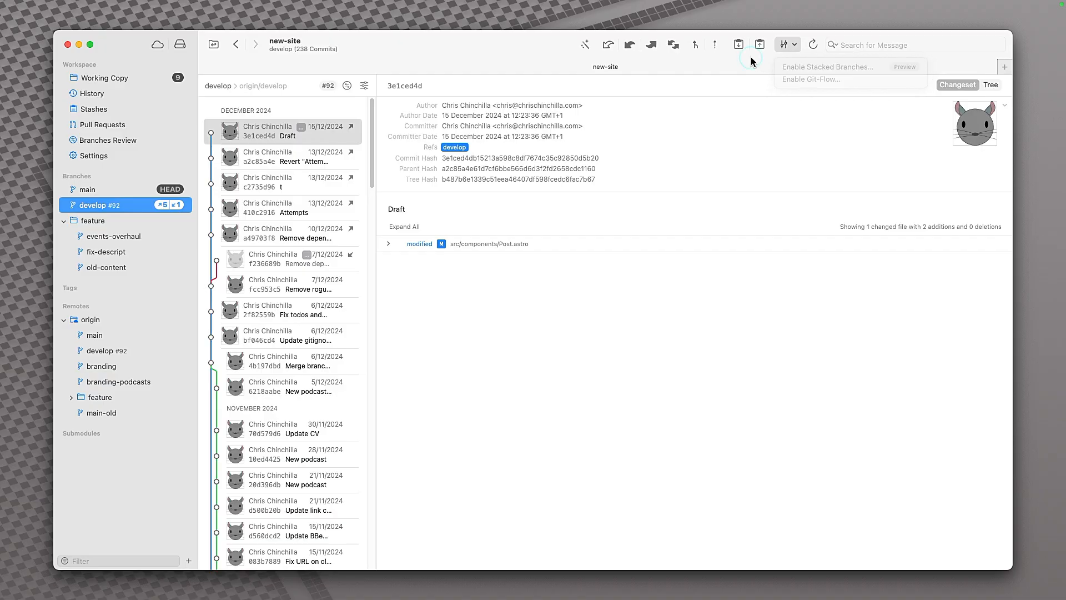
pyautogui.click(812, 44)
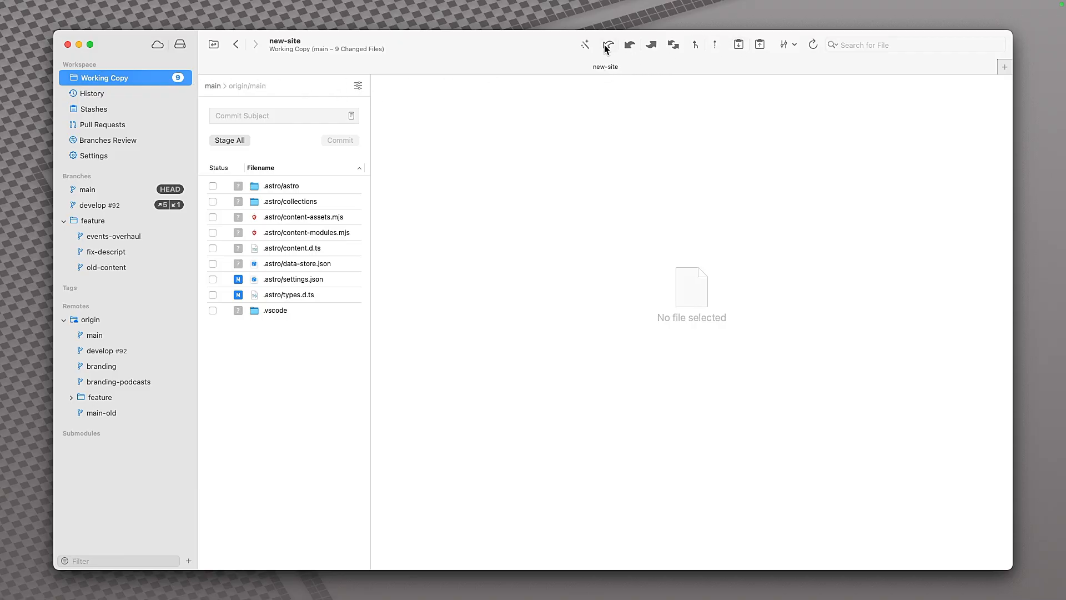
# Step: Review the application's repository, working copy and file commands
pyautogui.click(161, 6)
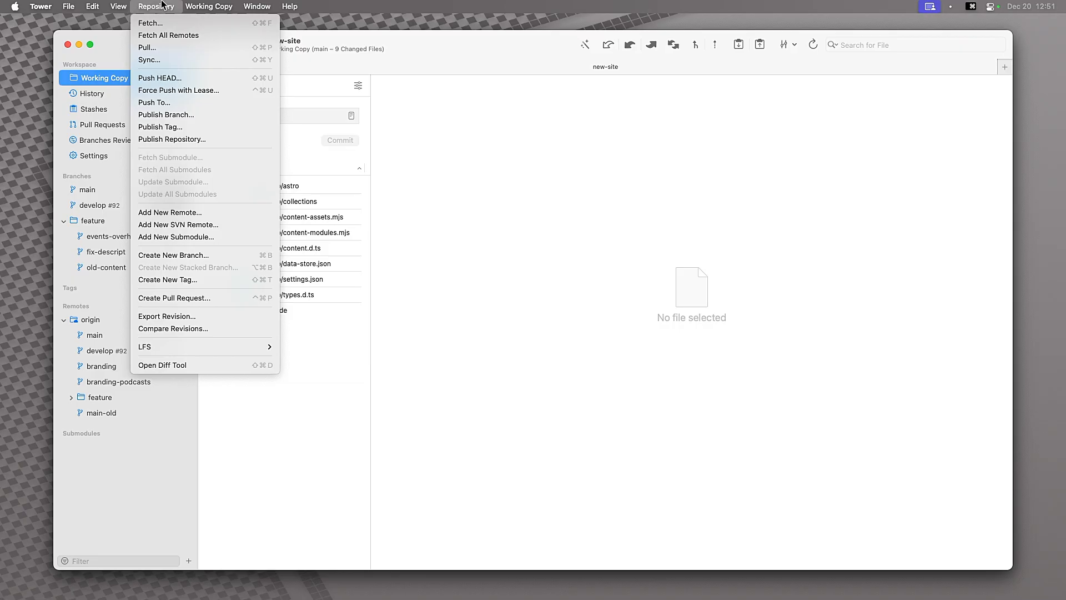
pyautogui.moveTo(184, 5)
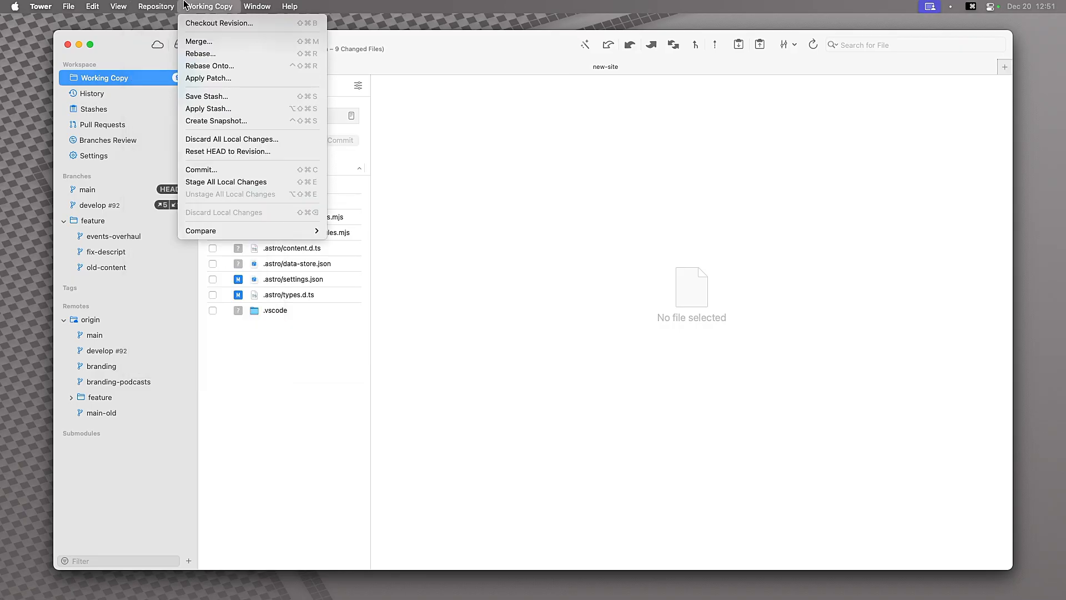
pyautogui.moveTo(66, 5)
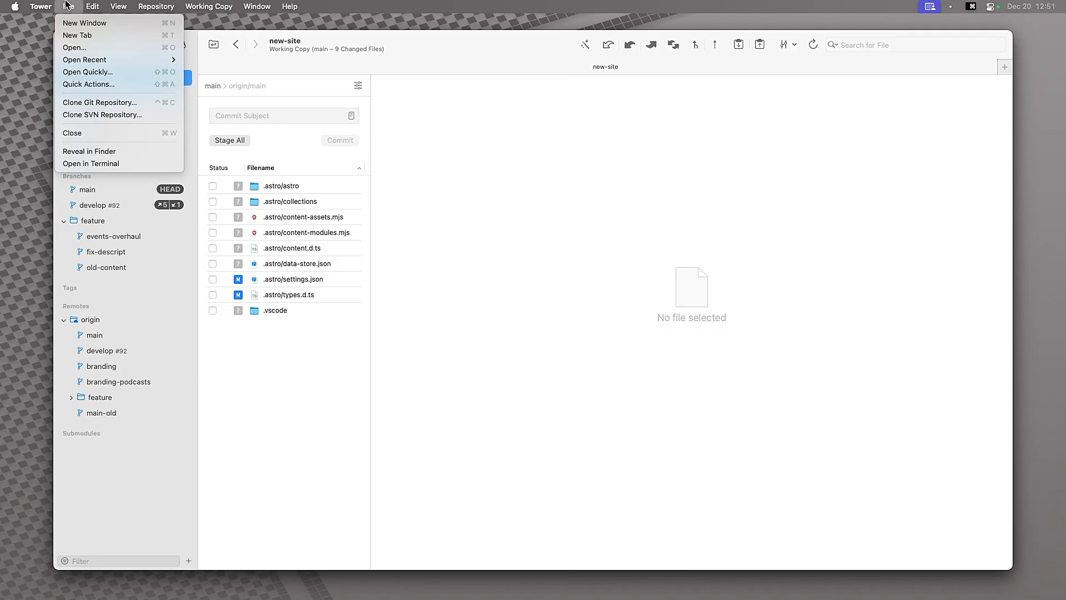
pyautogui.click(67, 5)
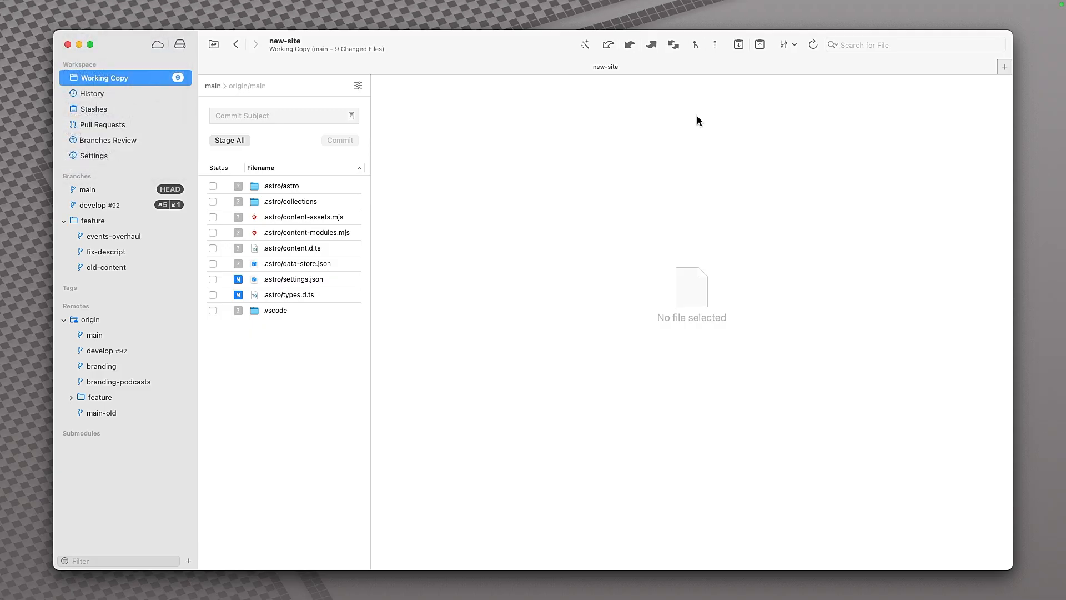
# Step: Search Quick Actions for "open", clear the search text and close the palette
pyautogui.press('shift+super+a')
pyautogui.write('op')
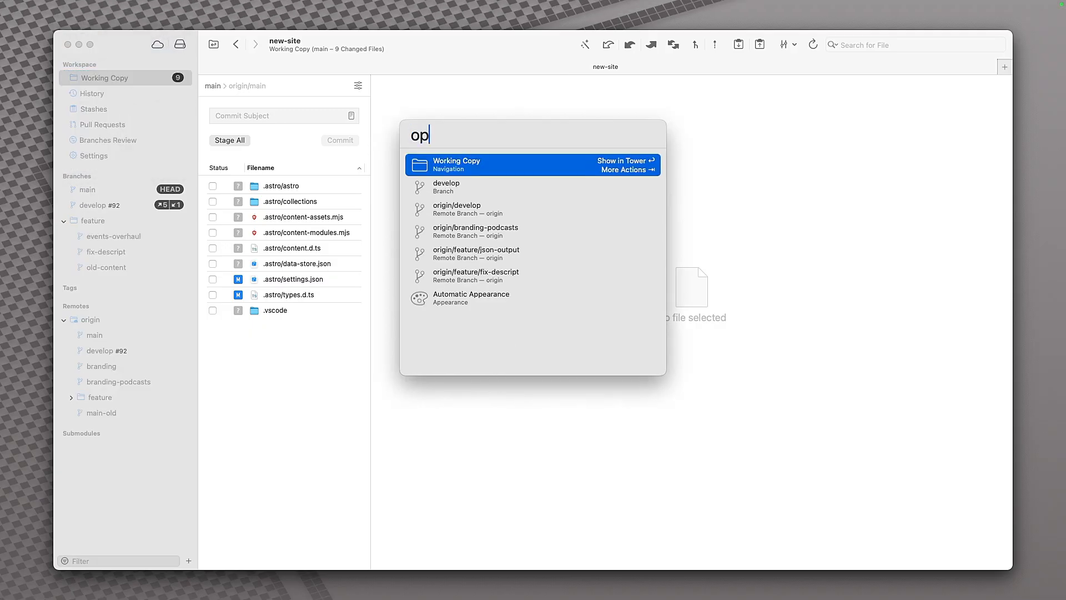
pyautogui.write('en')
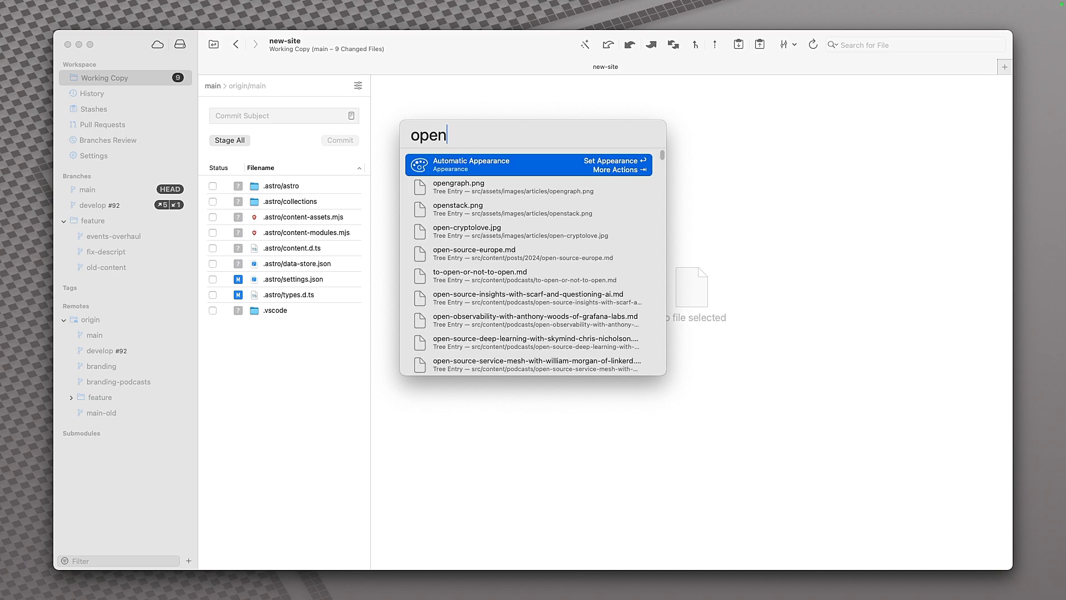
pyautogui.press('BackSpace')
pyautogui.press('BackSpace')
pyautogui.press('BackSpace')
pyautogui.press('BackSpace')
pyautogui.press('Escape')
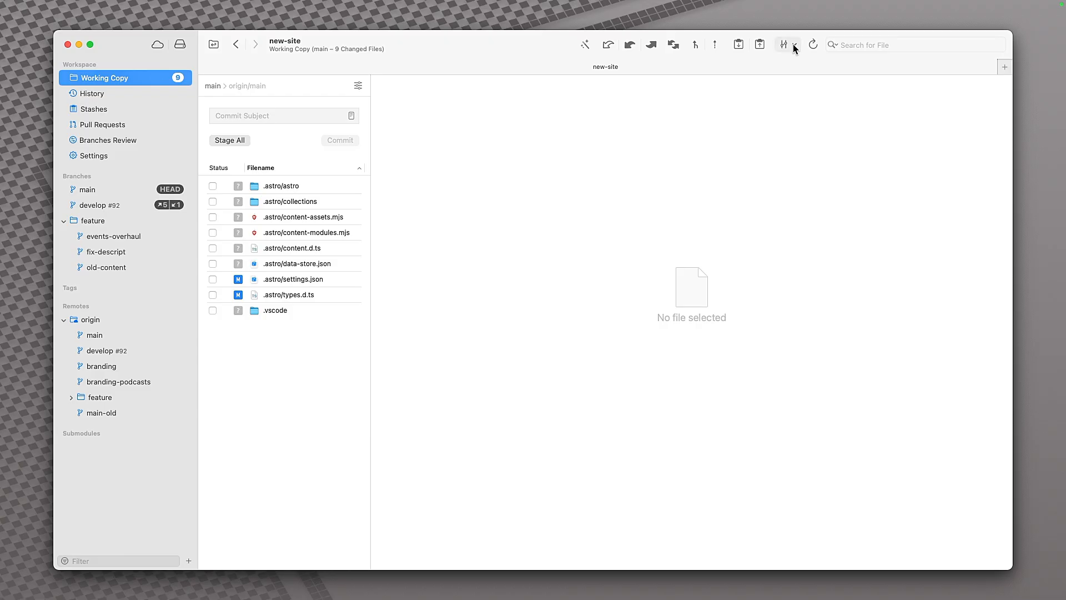
# Step: Review the actions offered for the Working Copy entry and dismiss them
pyautogui.rightClick(105, 76)
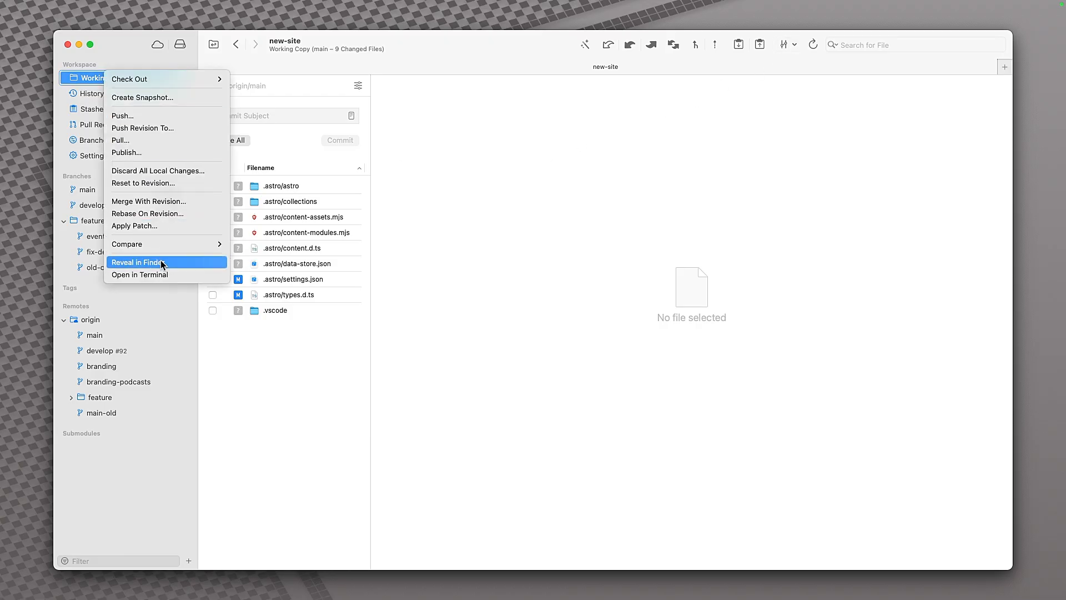
pyautogui.click(79, 63)
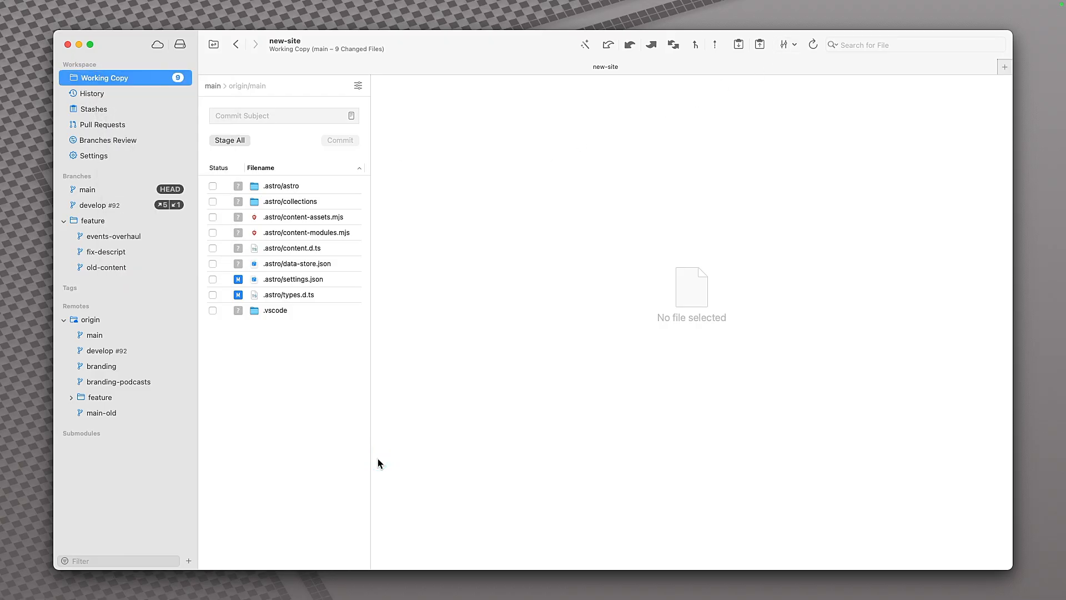
# Step: Reset HEAD to the "Add new books" commit of origin/main with Keep Changes turned off
pyautogui.hotkey('alt', 'space')
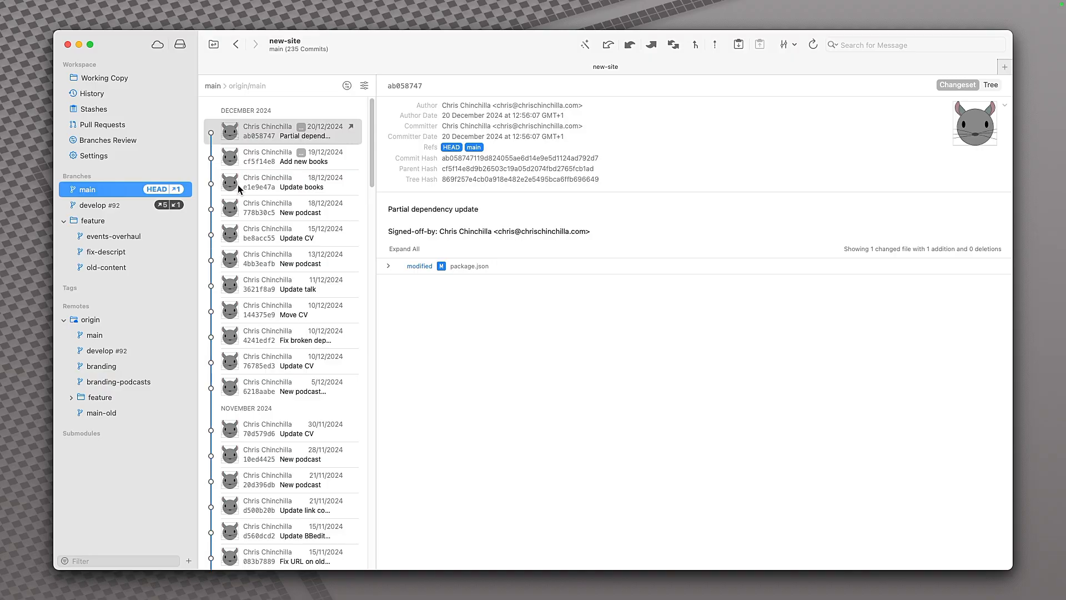
pyautogui.click(94, 336)
pyautogui.rightClick(257, 131)
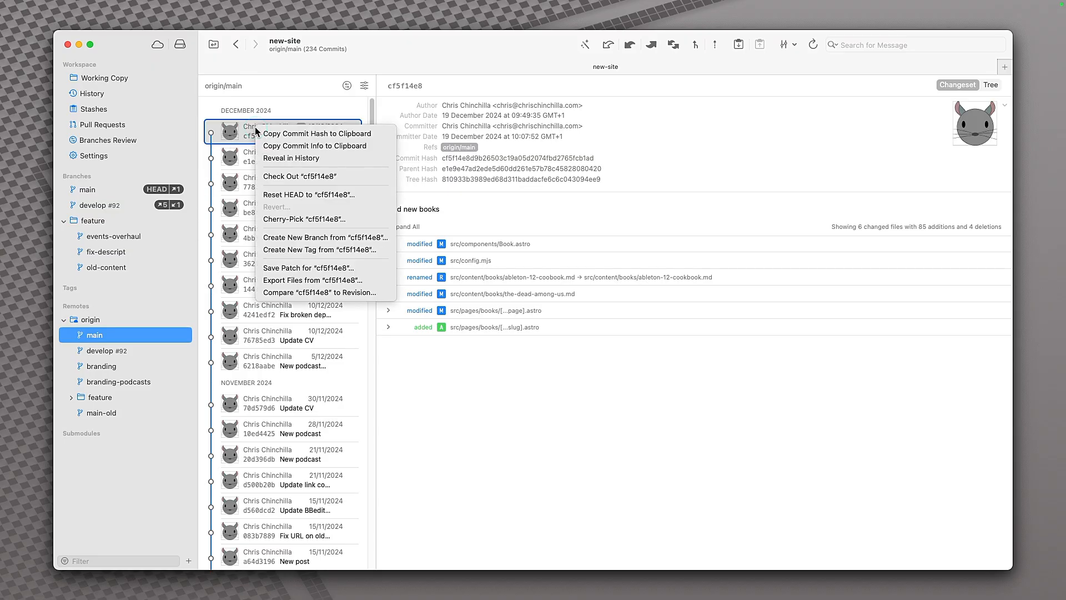
pyautogui.click(304, 195)
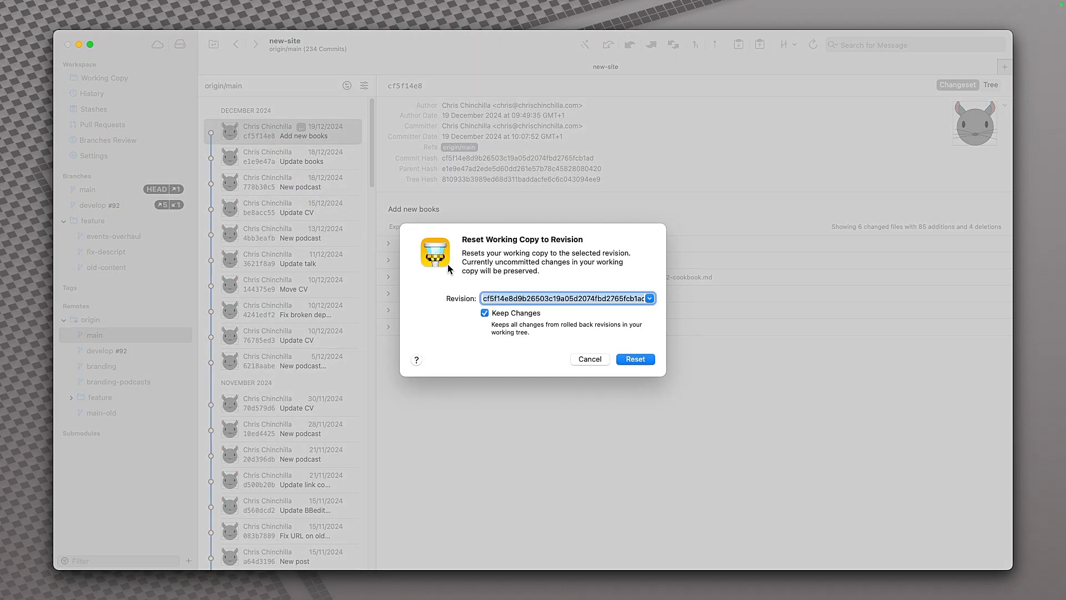
pyautogui.click(486, 314)
pyautogui.click(633, 359)
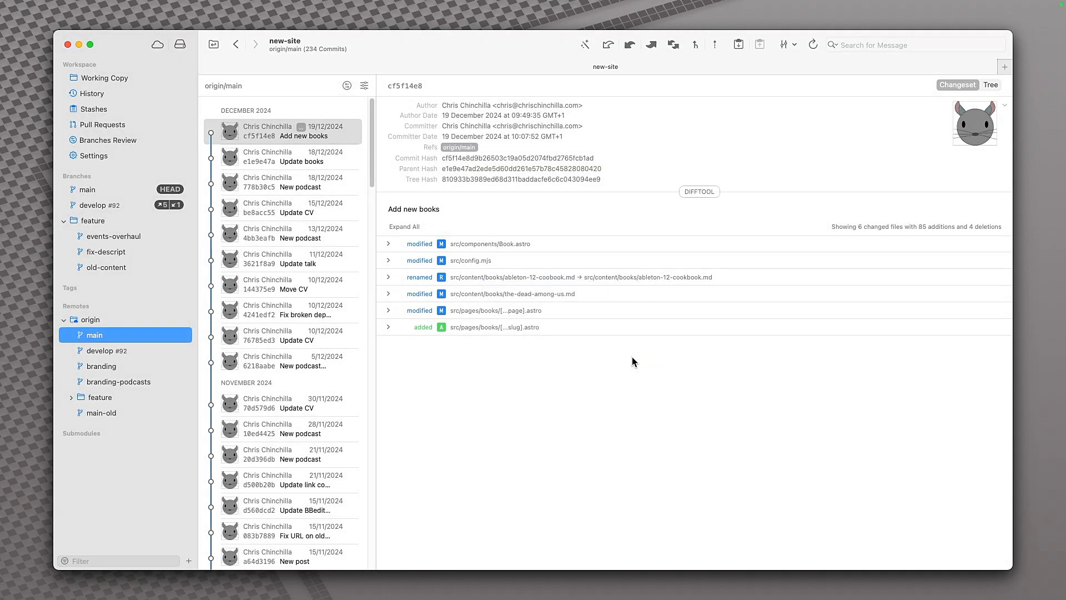
# Step: Review the actions available for the local main branch and the options for adding branches, tags, remotes and submodules
pyautogui.click(104, 189)
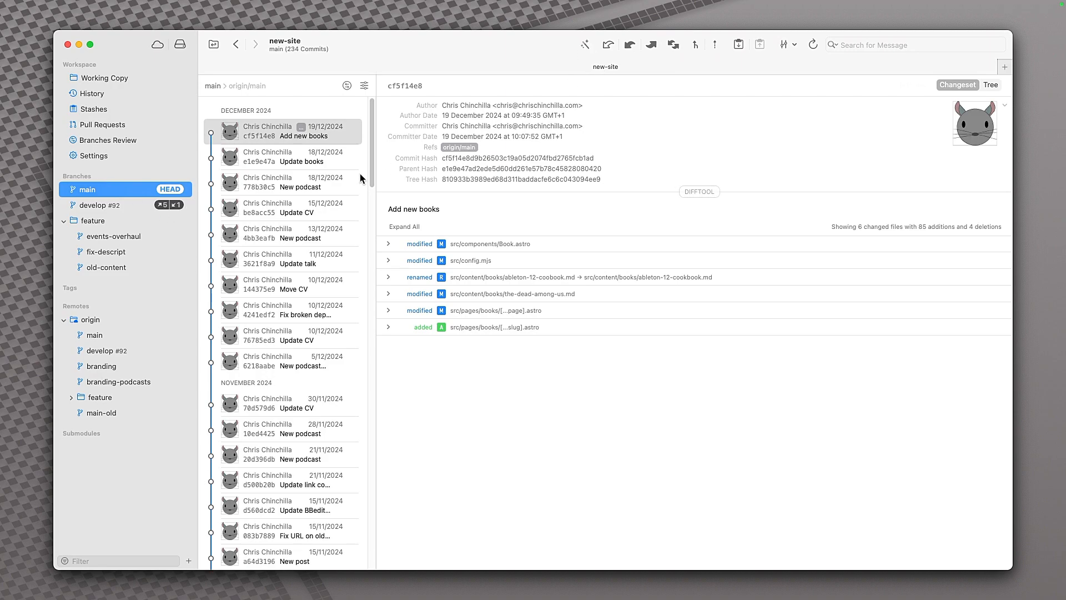
pyautogui.rightClick(143, 195)
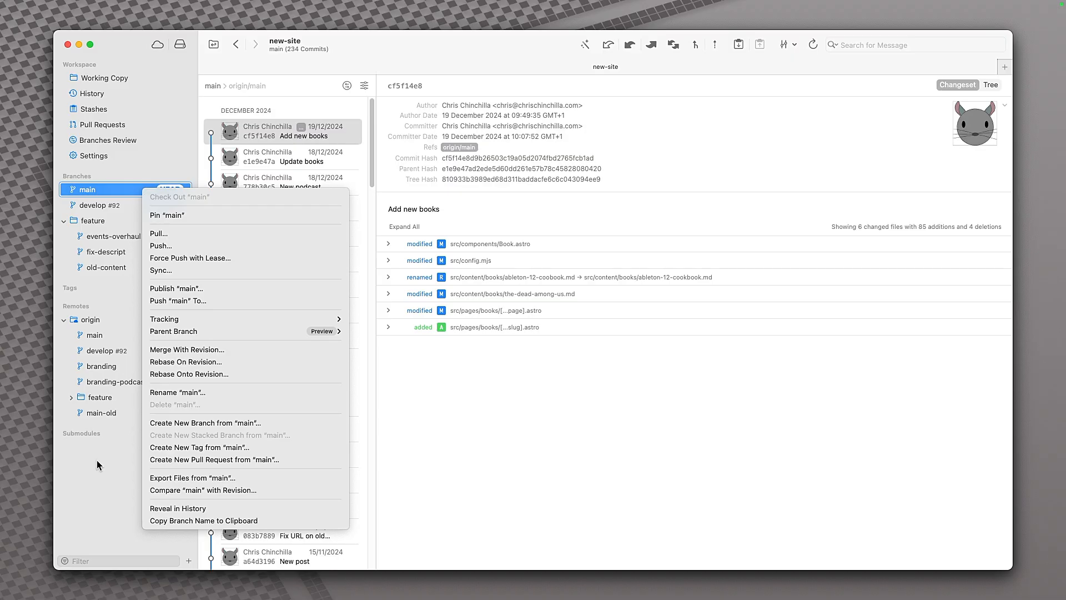
pyautogui.click(129, 493)
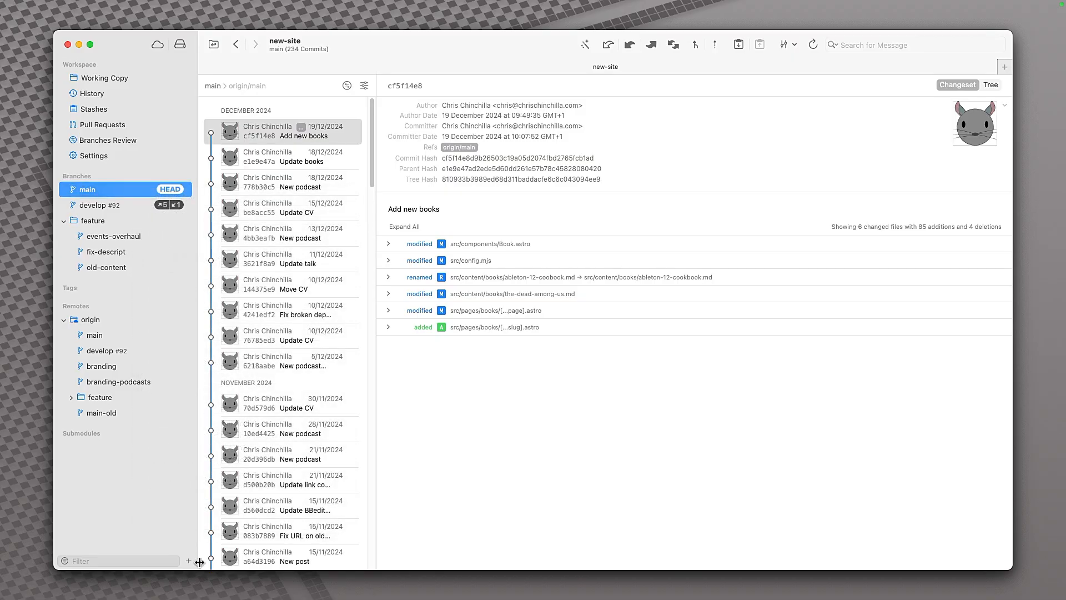
pyautogui.click(189, 561)
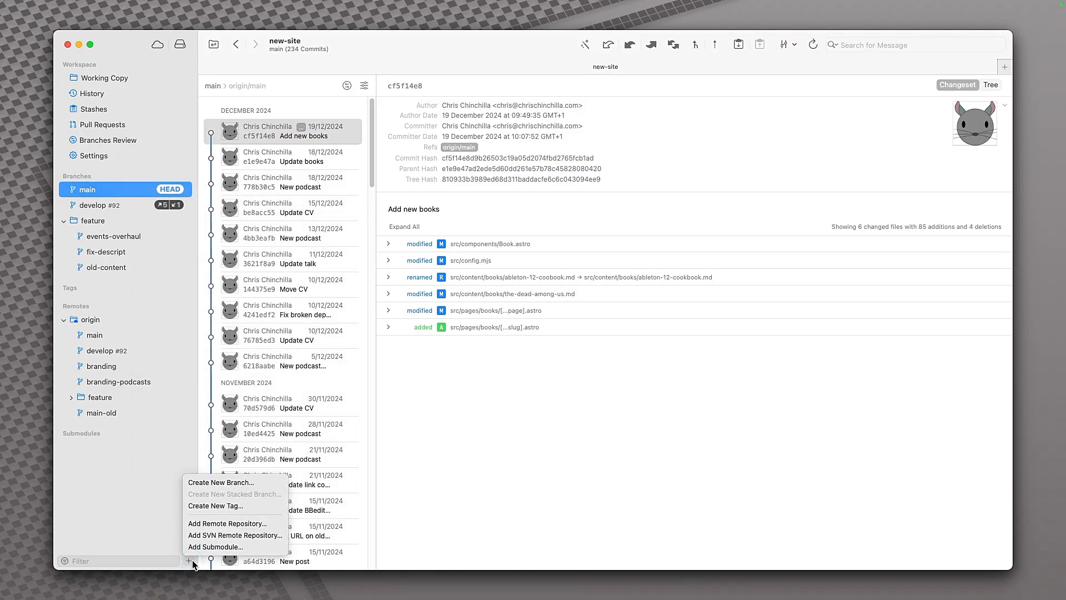
pyautogui.click(115, 489)
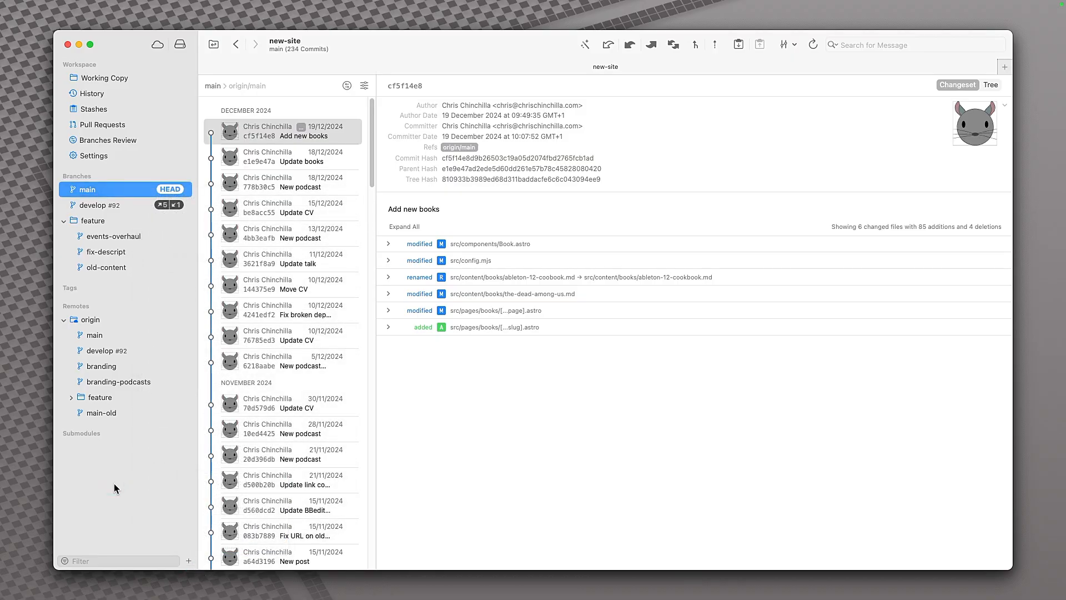
# Step: Search Quick Actions for "crea", clear the search text and close the palette
pyautogui.press('super+shift+a')
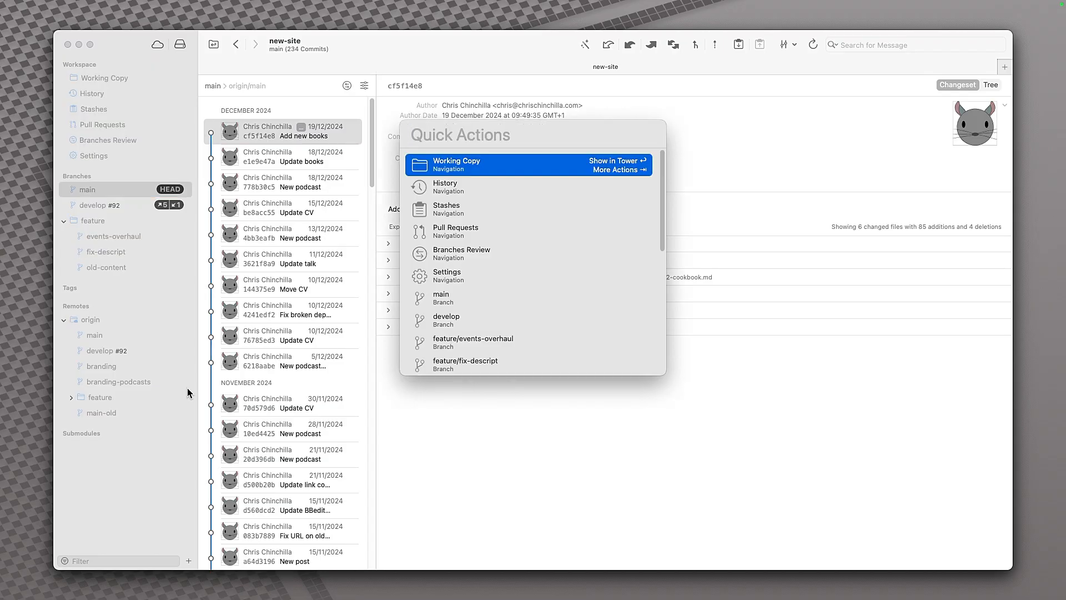
pyautogui.write('crea')
pyautogui.press('BackSpace')
pyautogui.press('BackSpace')
pyautogui.press('BackSpace')
pyautogui.press('BackSpace')
pyautogui.press('Escape')
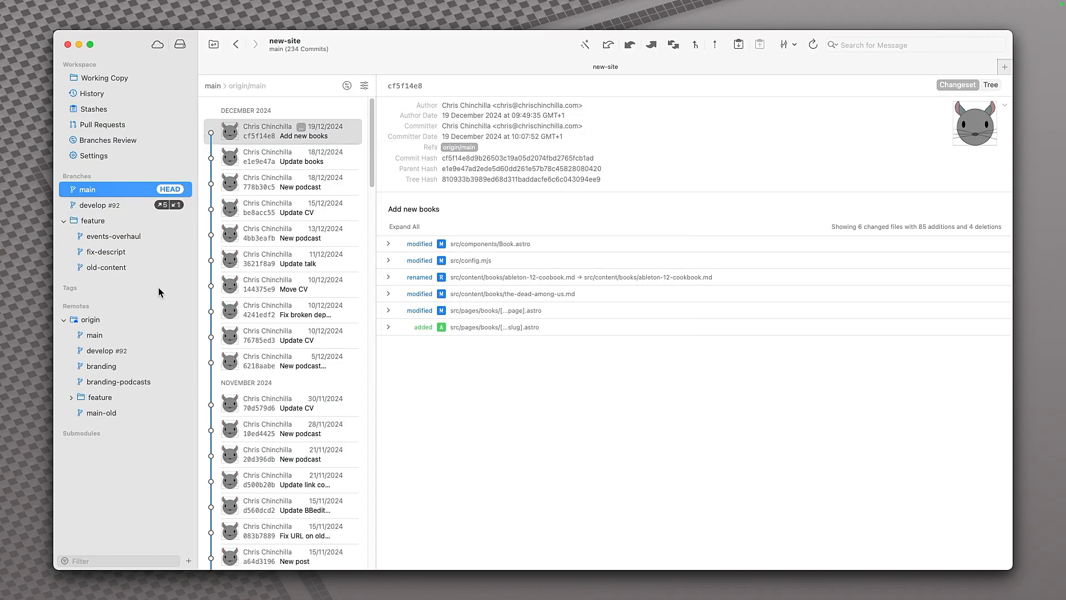
# Step: Start a new branch from main and name it with the author's handle followed by "/dep"
pyautogui.rightClick(140, 189)
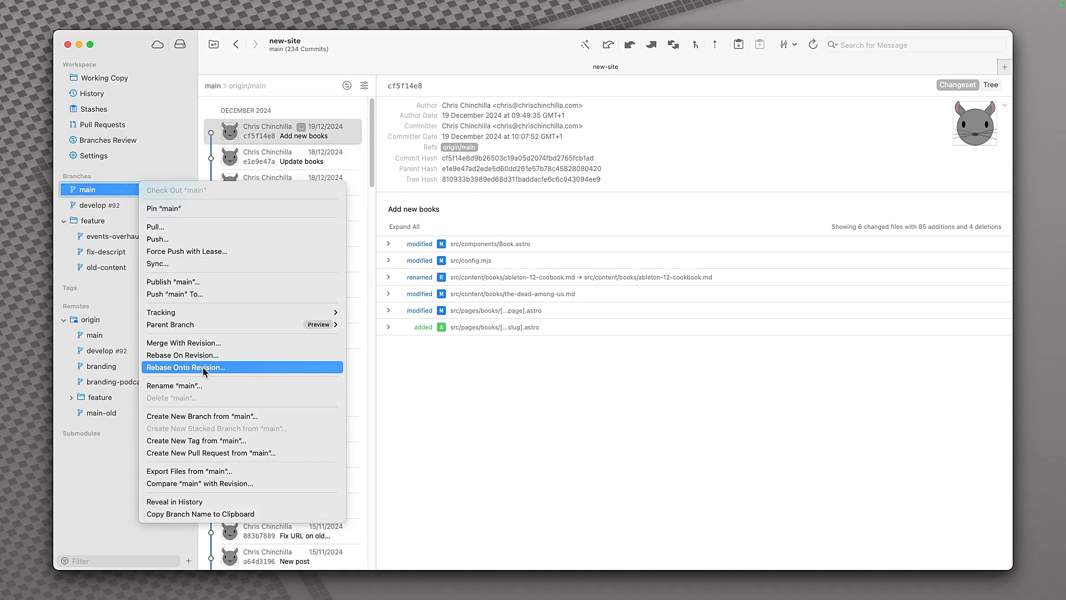
pyautogui.click(204, 419)
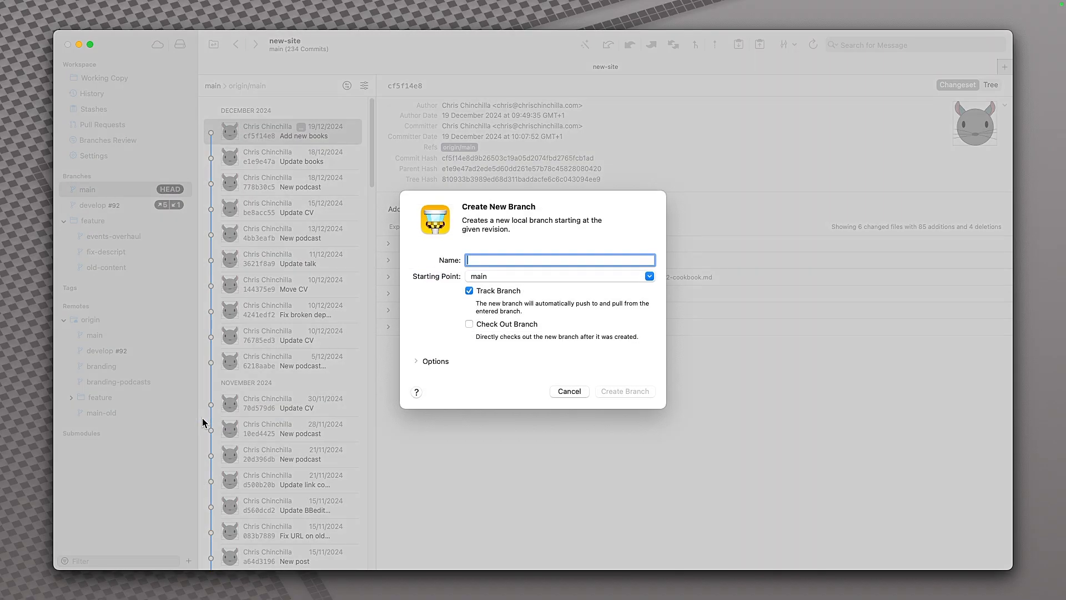
pyautogui.write('chris')
pyautogui.write('w')
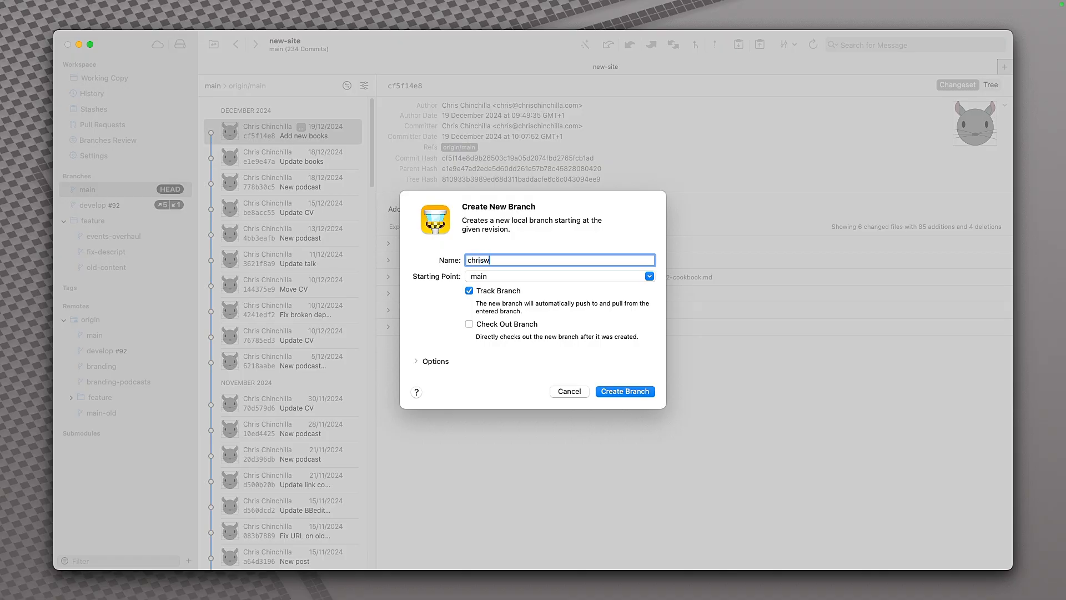
pyautogui.press('BackSpace')
pyautogui.write('chinch/dep')
# Step: Enable Check Out Branch, keep main as the parent branch and create the new branch
pyautogui.click(501, 323)
pyautogui.click(442, 360)
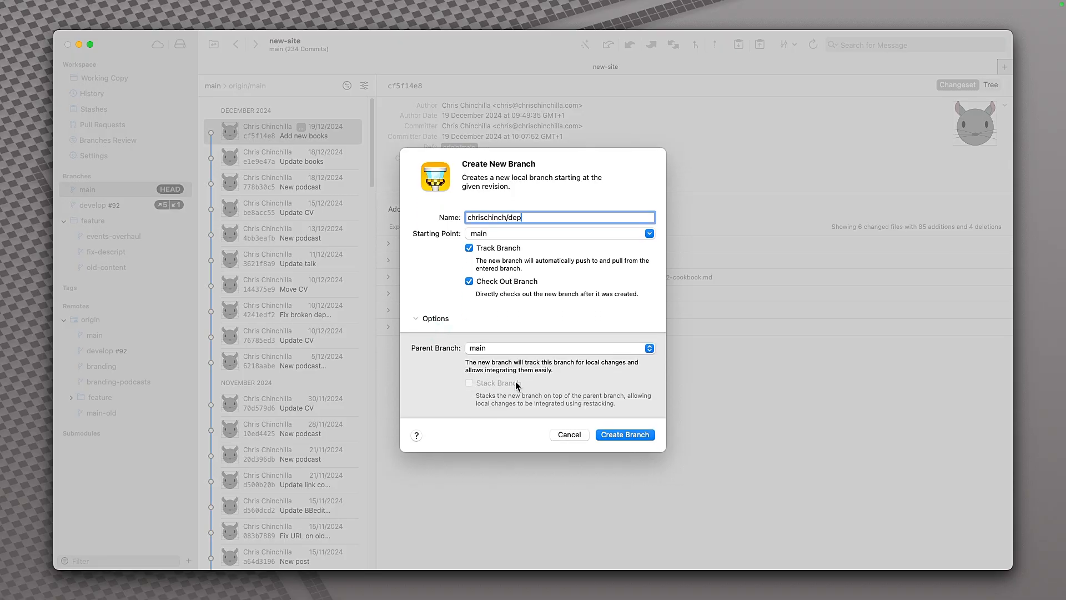
pyautogui.click(547, 350)
pyautogui.click(545, 349)
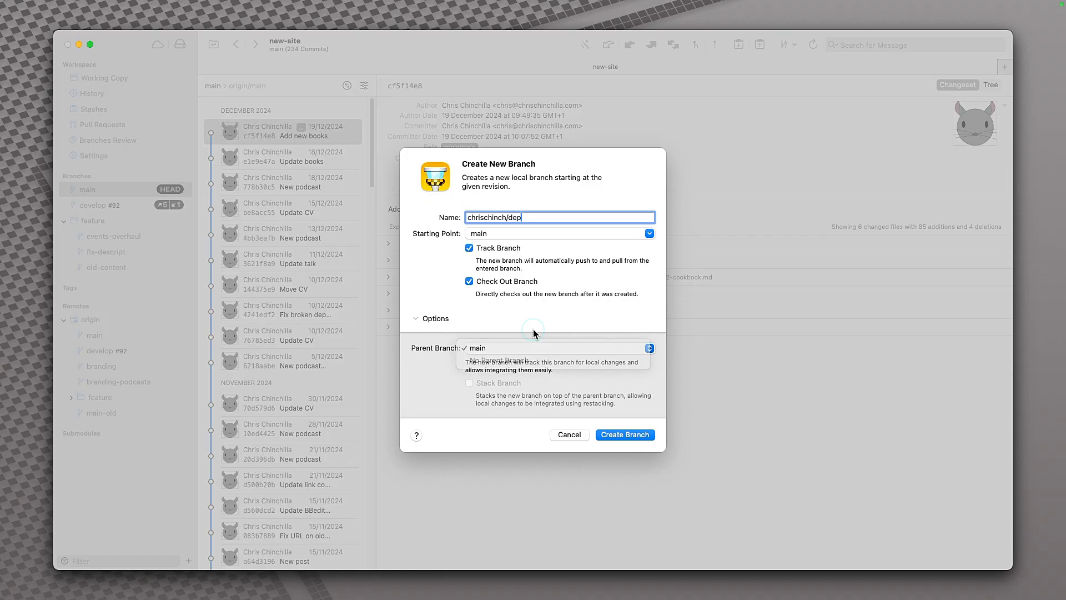
pyautogui.click(626, 434)
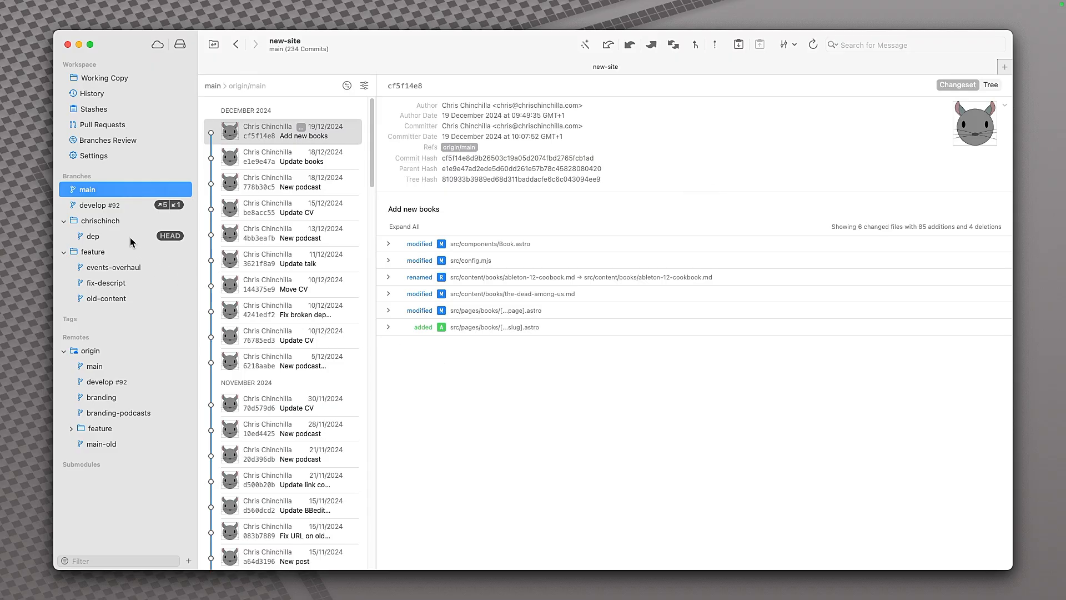
# Step: Review the actions offered for the new dep branch and dismiss them
pyautogui.click(128, 237)
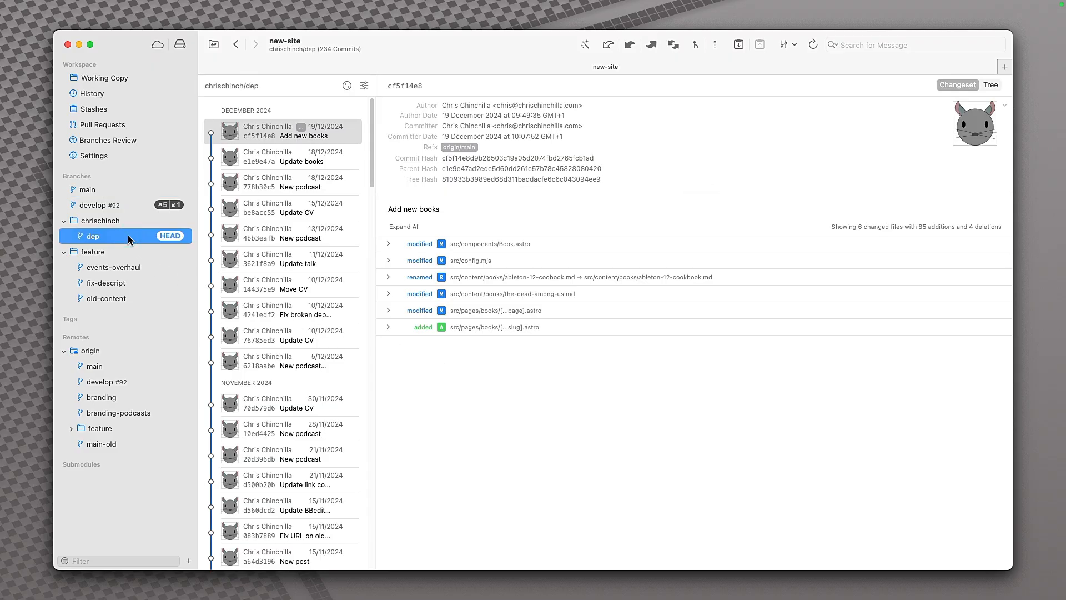
pyautogui.rightClick(128, 238)
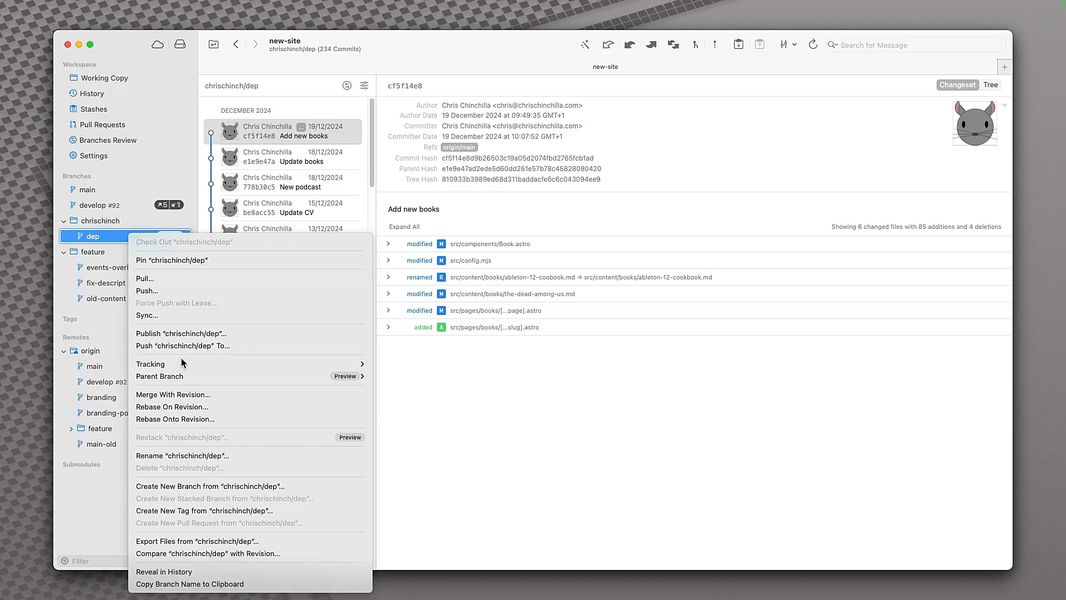
pyautogui.click(418, 483)
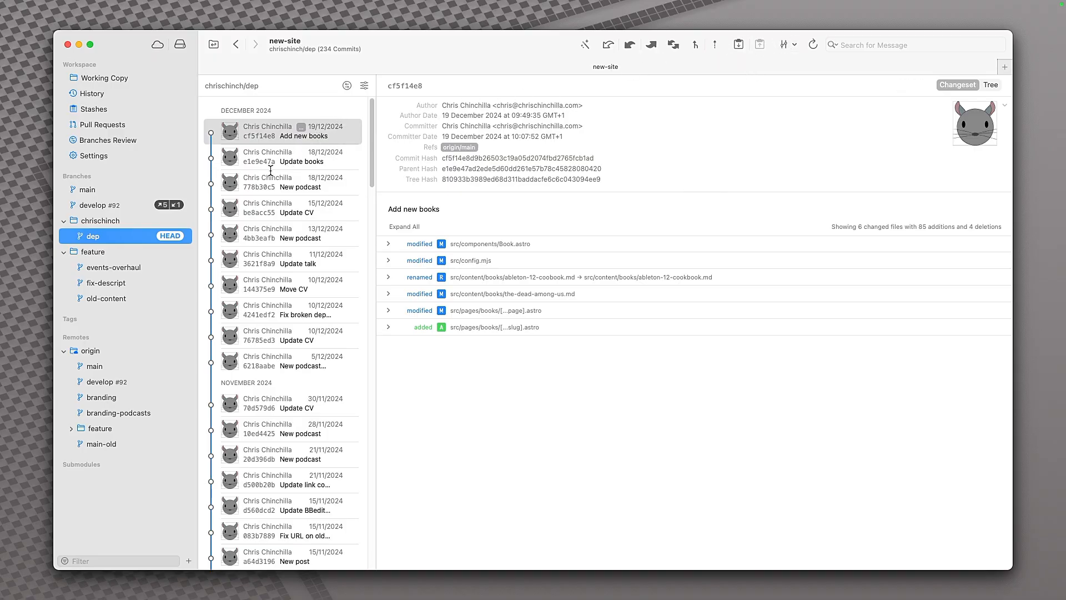
# Step: Switch to Visual Studio Code, update all dependencies in package.json with the editor command and save the file
pyautogui.press('super+Tab')
pyautogui.press('super+Tab')
pyautogui.press('super+Tab')
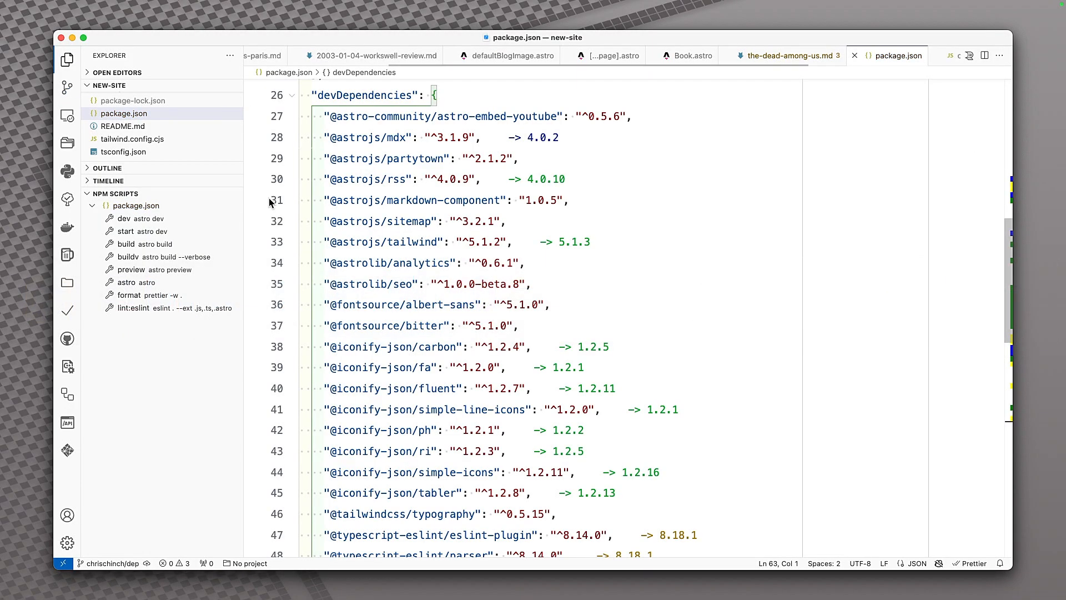
pyautogui.click(675, 327)
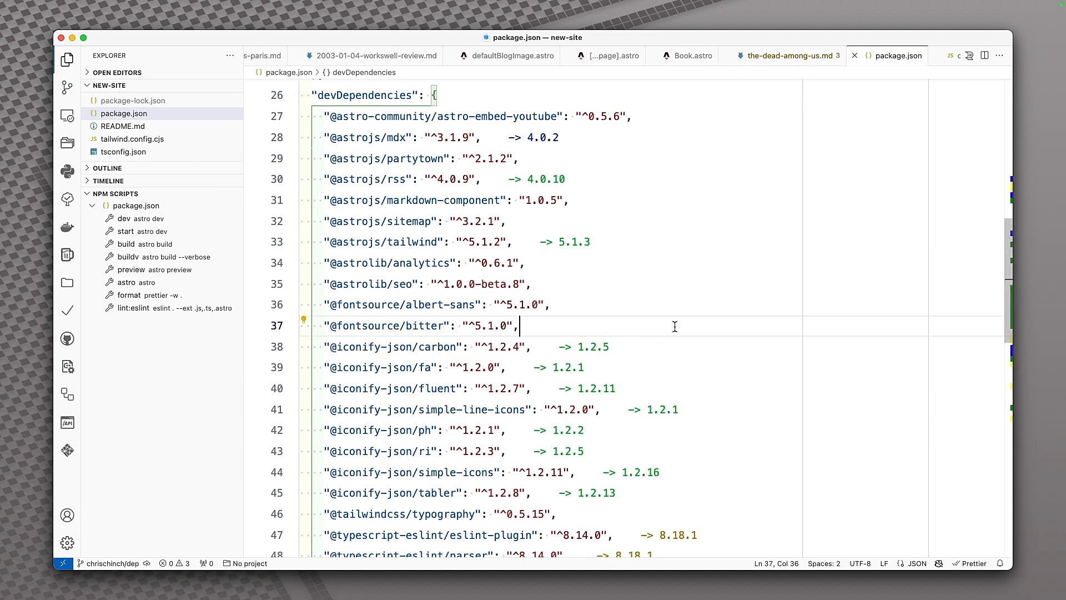
pyautogui.press('super+shift+p')
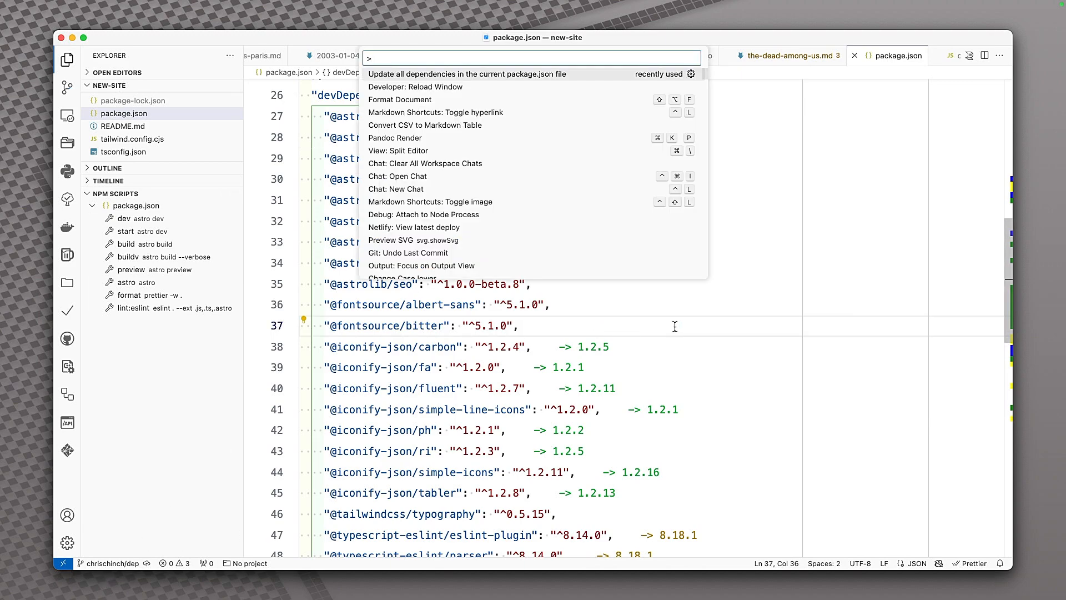
pyautogui.press('Down')
pyautogui.press('Down')
pyautogui.press('Down')
pyautogui.press('Up')
pyautogui.press('Up')
pyautogui.press('Up')
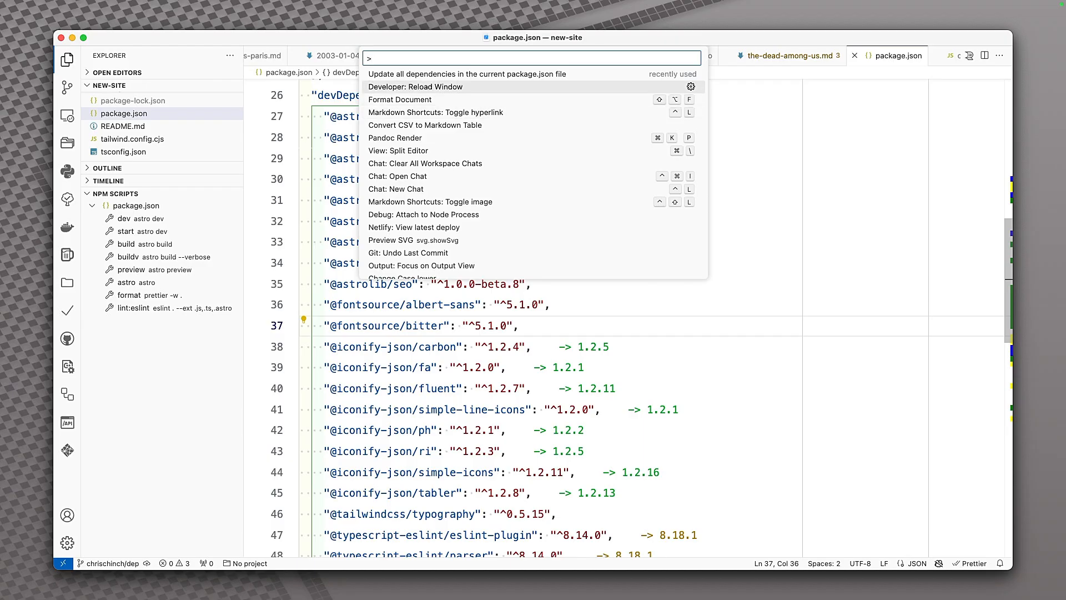
pyautogui.press('Return')
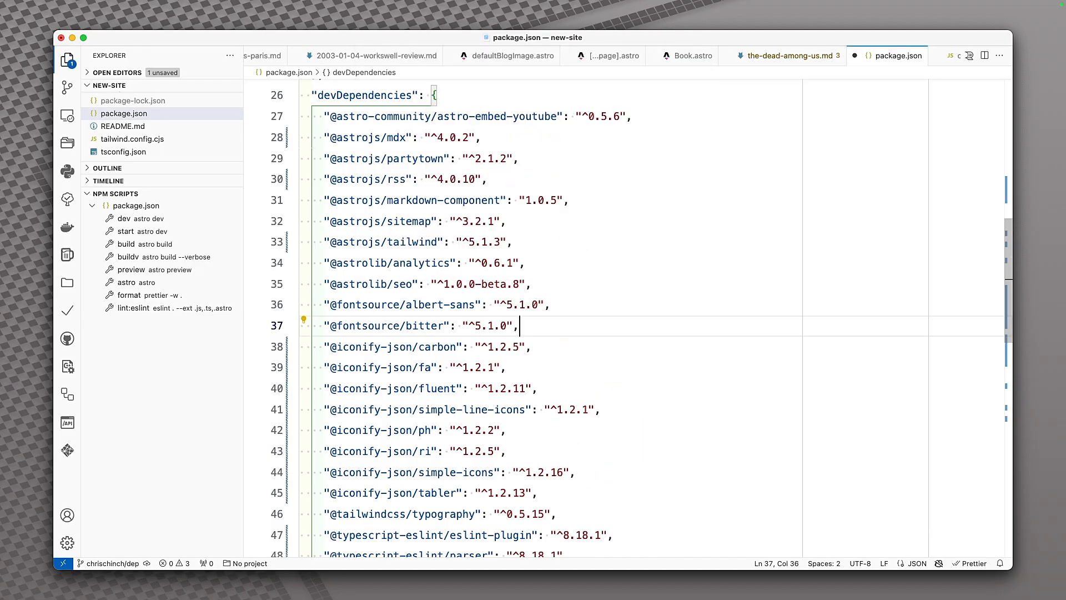
pyautogui.press('super+s')
# Step: Switch back to Tower and discard the added fast-xml-parser "^4.5.1" line from package.json's working copy changes
pyautogui.press('super+Tab')
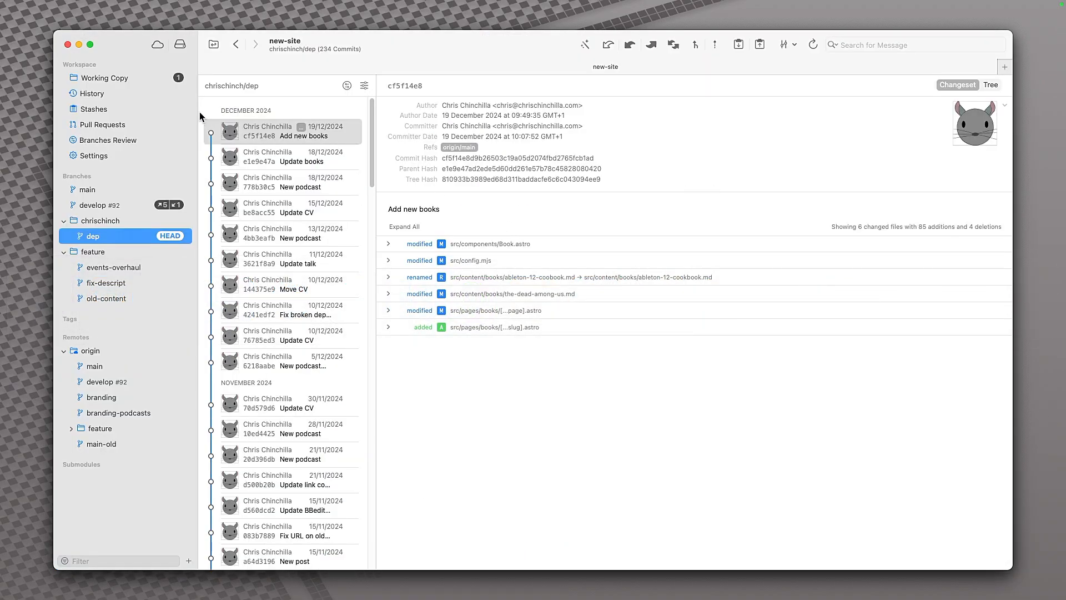
pyautogui.click(126, 79)
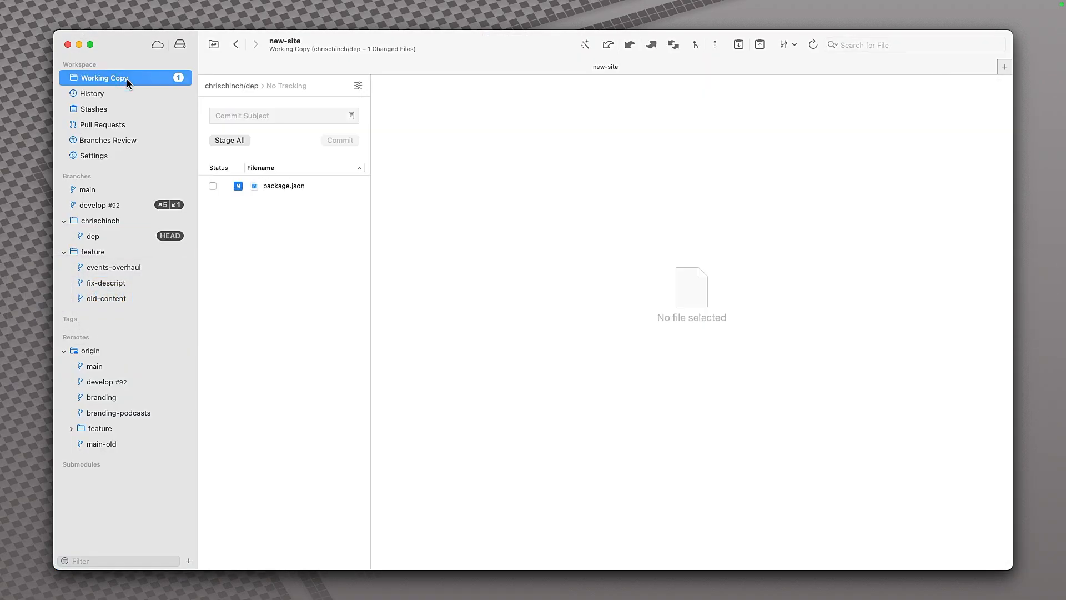
pyautogui.click(279, 187)
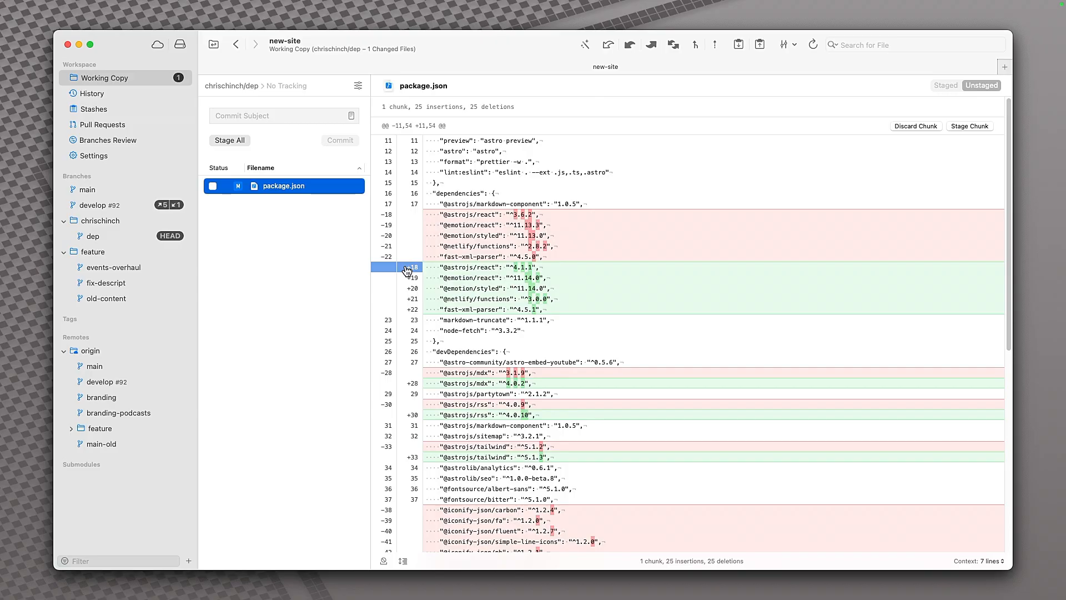
pyautogui.click(404, 310)
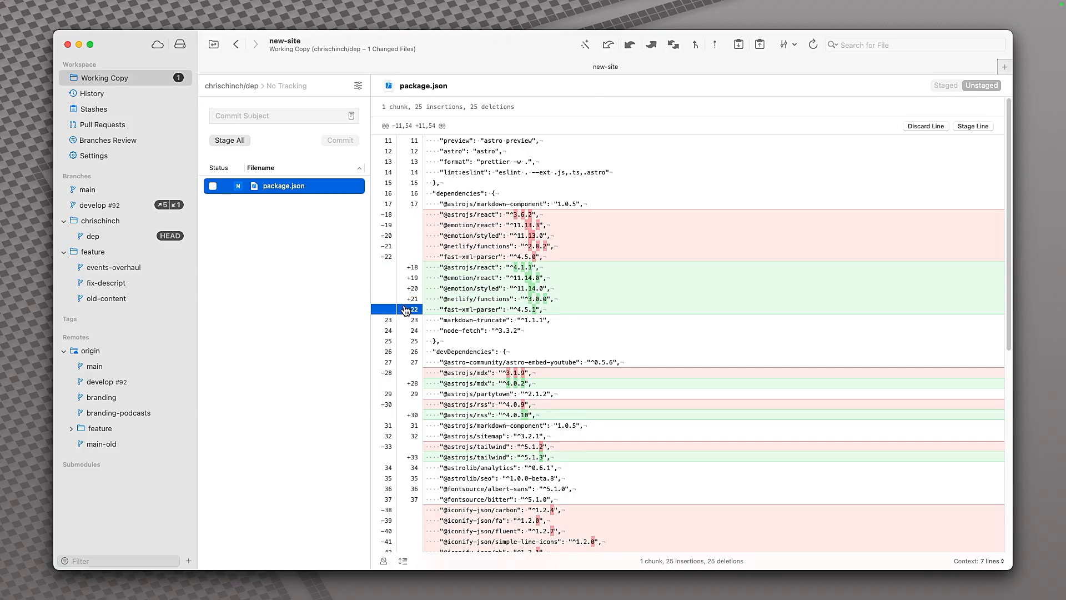
pyautogui.click(924, 126)
pyautogui.click(621, 329)
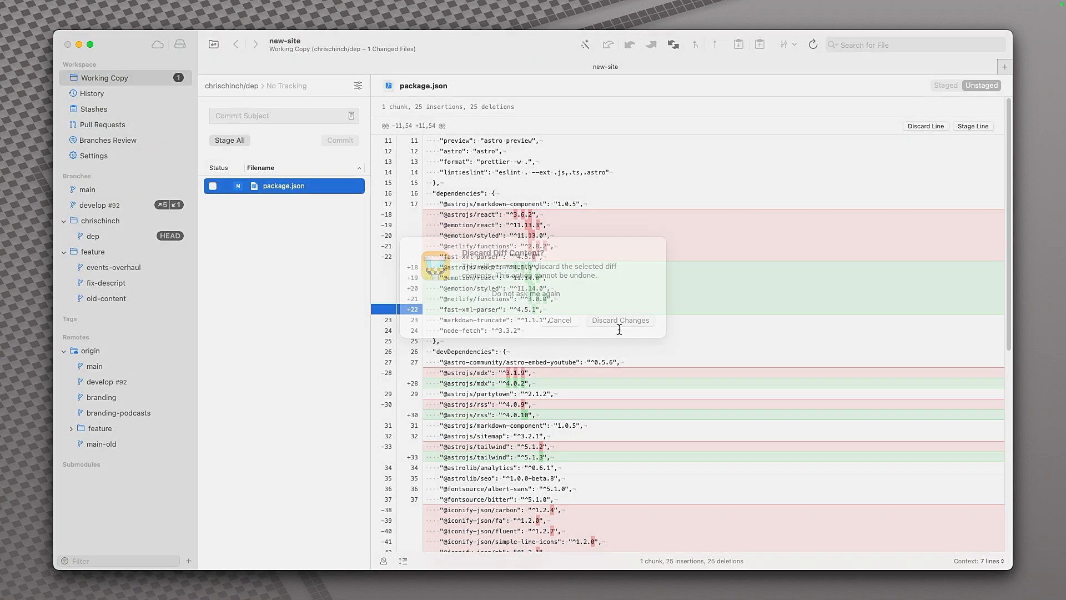
# Step: Stage only the added astro "^5.1.0" line of package.json
pyautogui.scroll(-10, 520, 383)
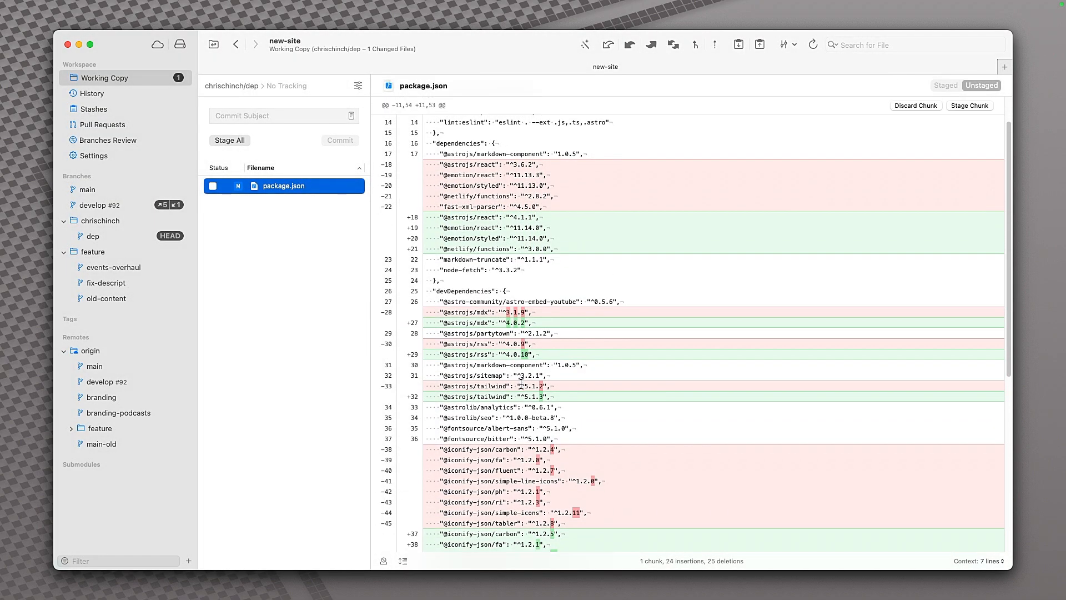
pyautogui.scroll(-3, 520, 383)
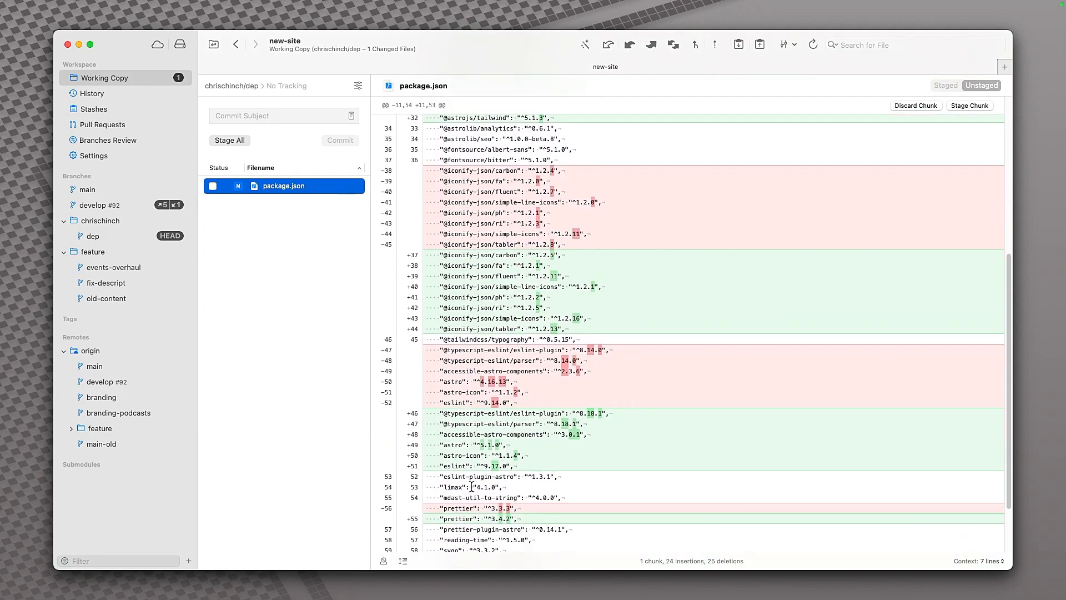
pyautogui.click(433, 445)
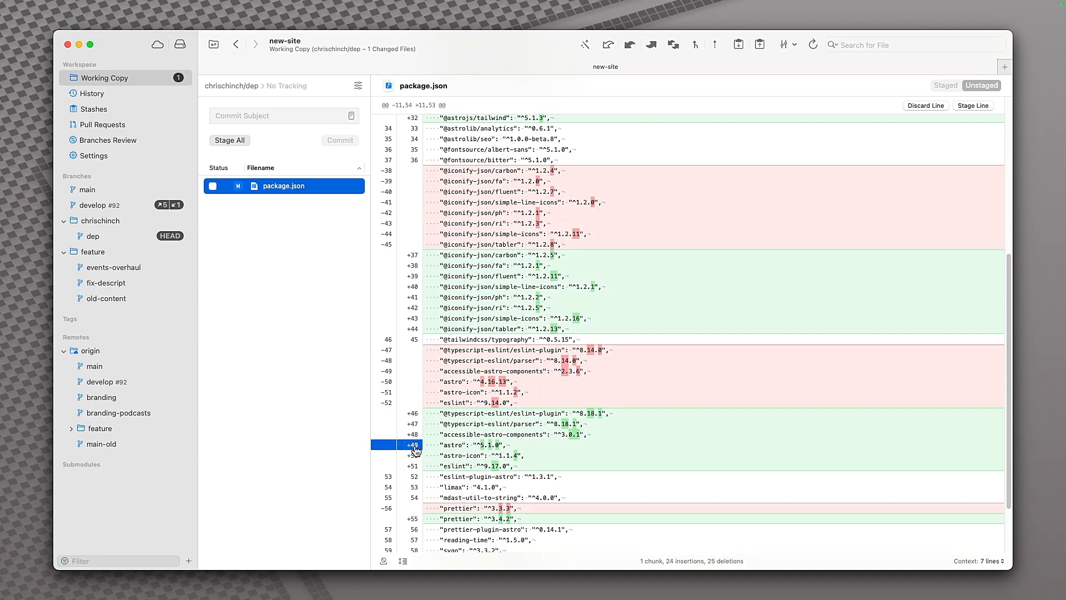
pyautogui.click(972, 106)
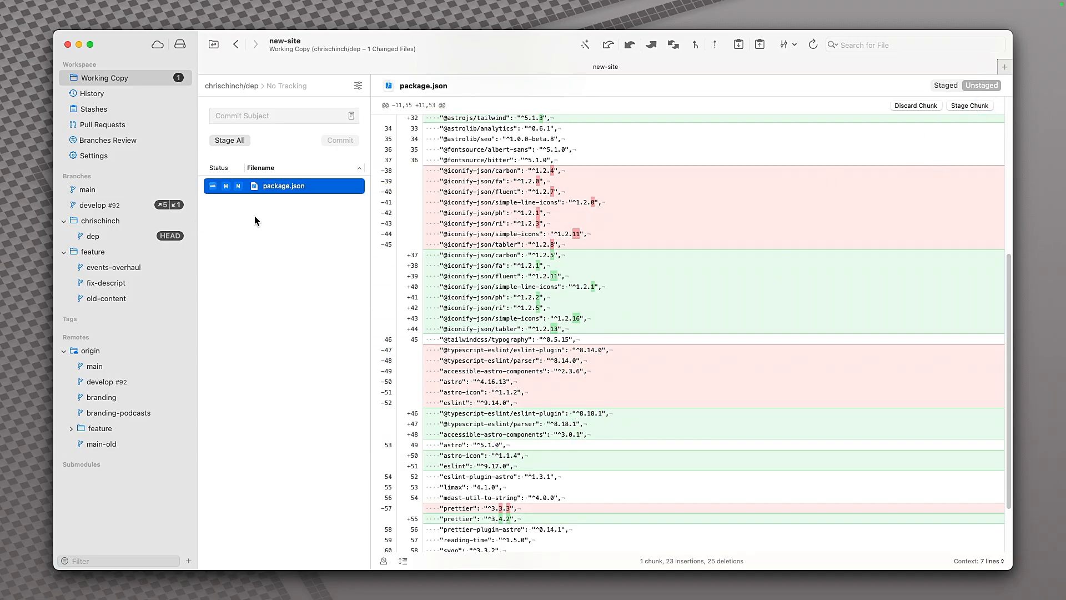
# Step: Commit the staged package.json line with the subject "Update Astro"
pyautogui.click(245, 116)
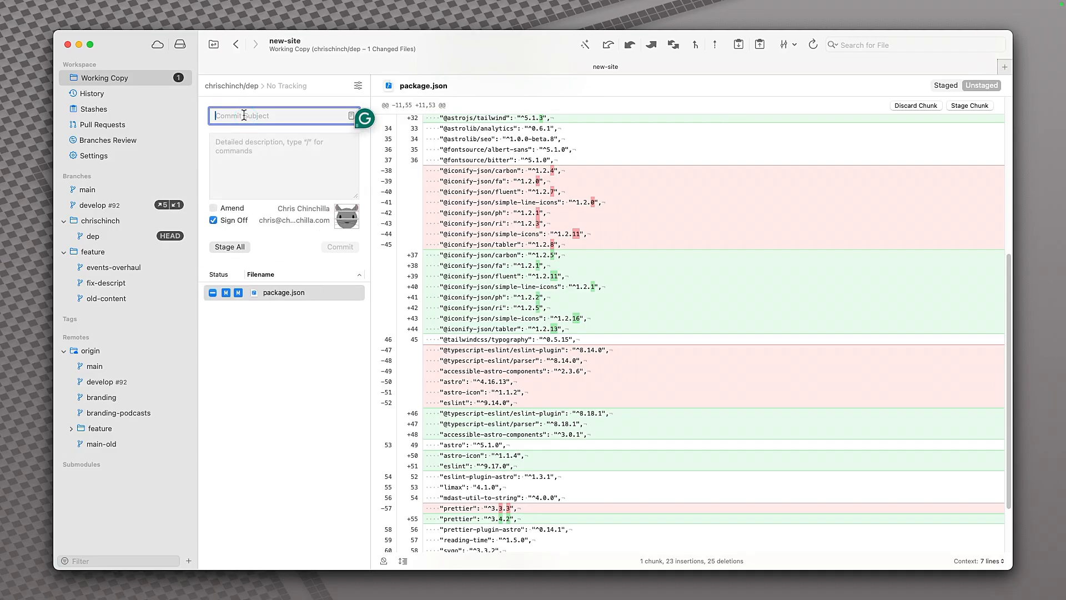
pyautogui.write('Updat')
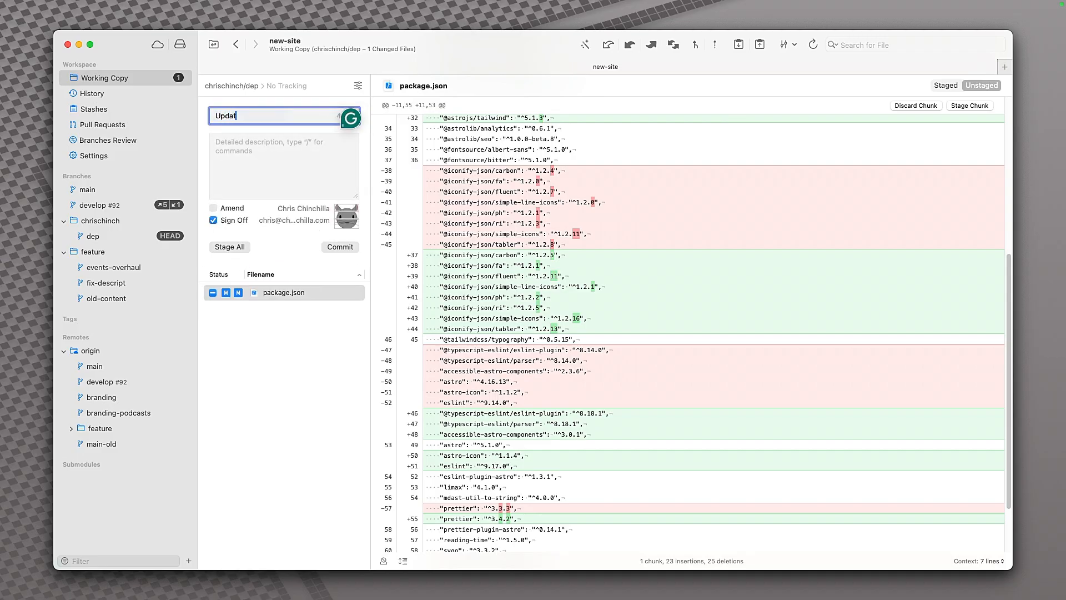
pyautogui.write('e Astro')
pyautogui.click(335, 248)
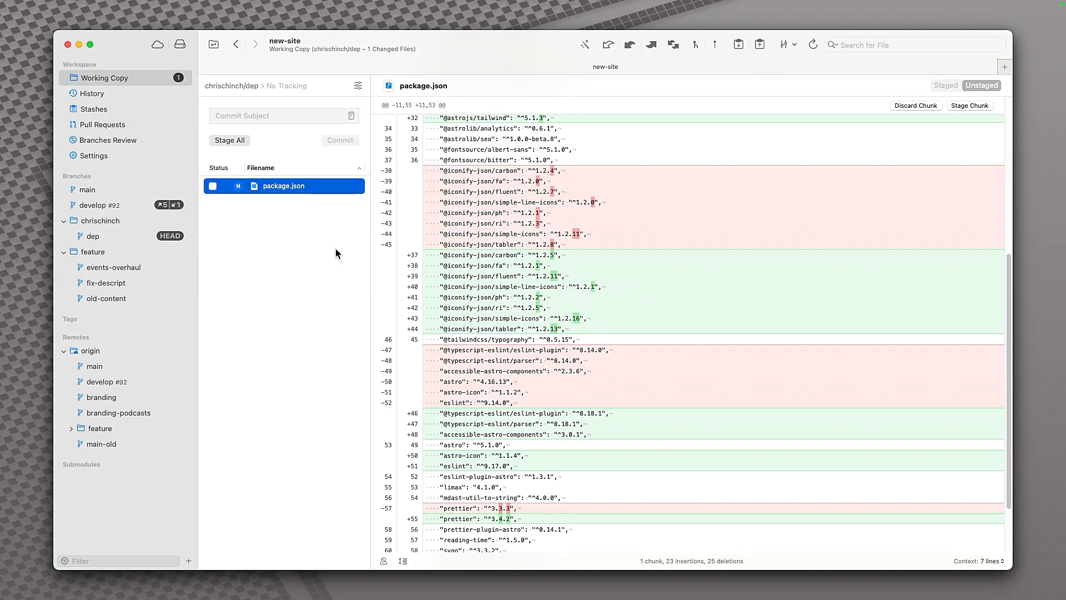
# Step: Publish the dep branch to origin with remote tracking enabled, after inspecting the extra publish options
pyautogui.click(651, 46)
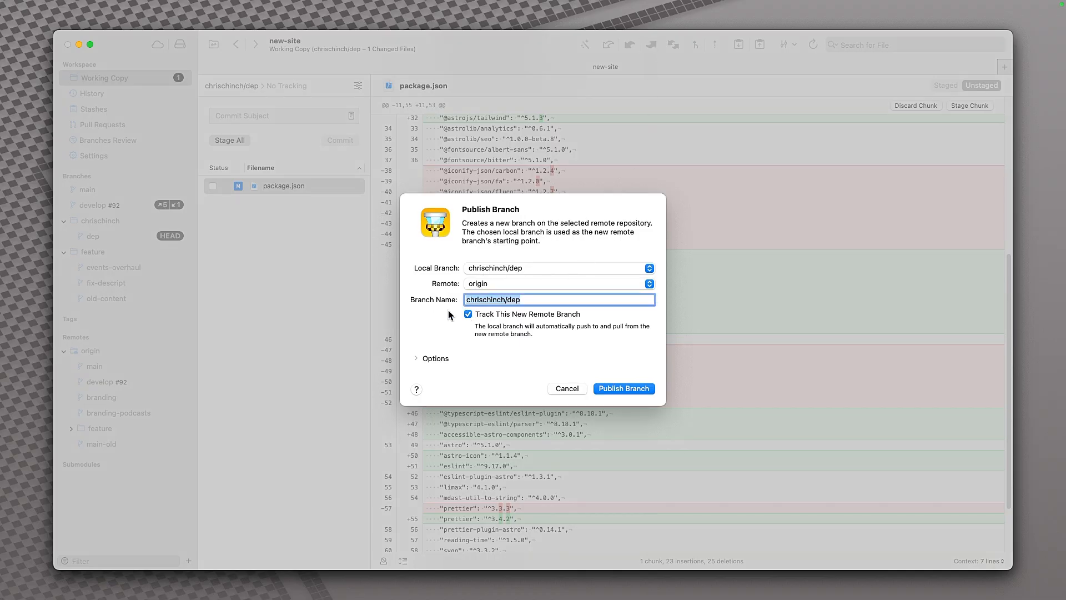
pyautogui.click(431, 360)
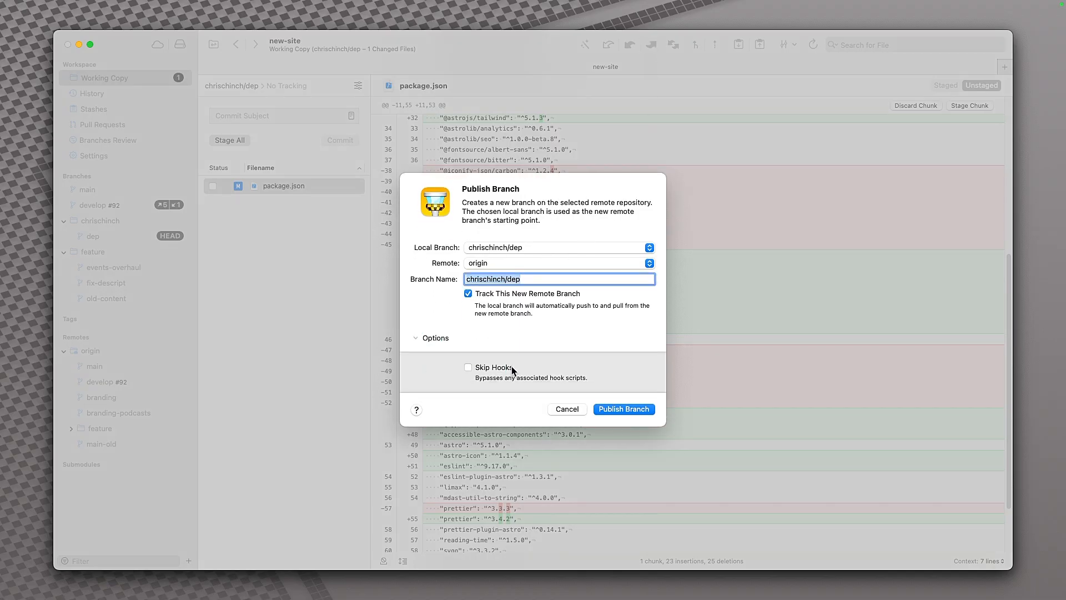
pyautogui.click(431, 340)
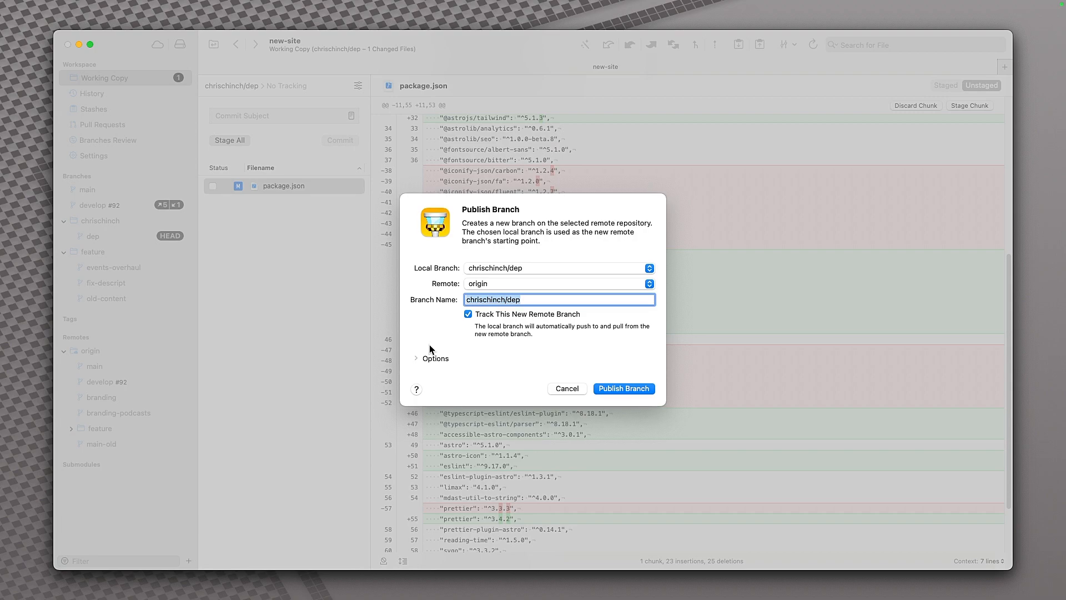
pyautogui.click(437, 358)
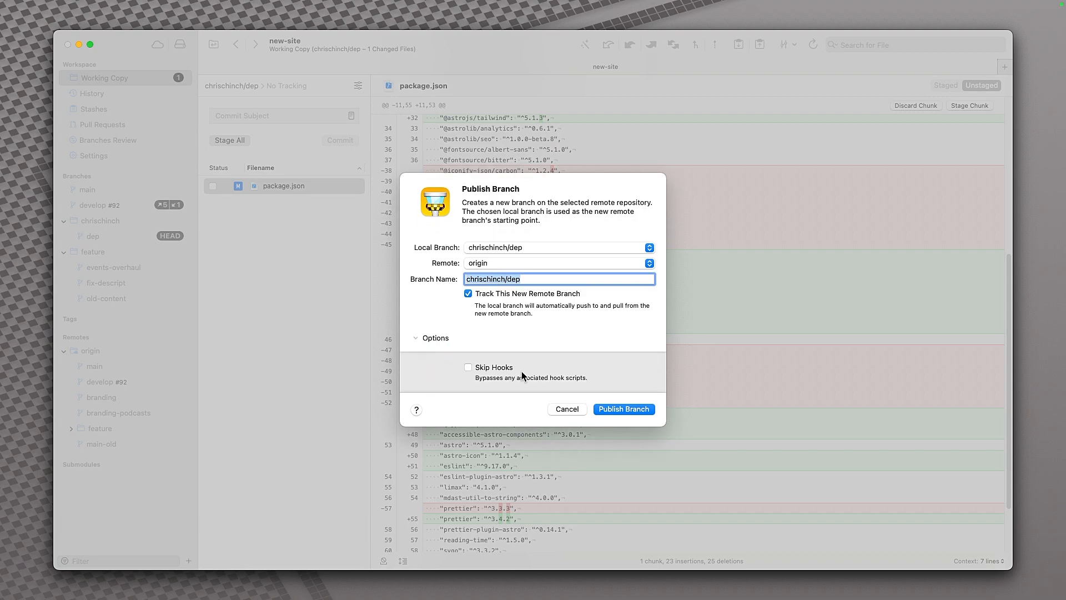
pyautogui.click(437, 340)
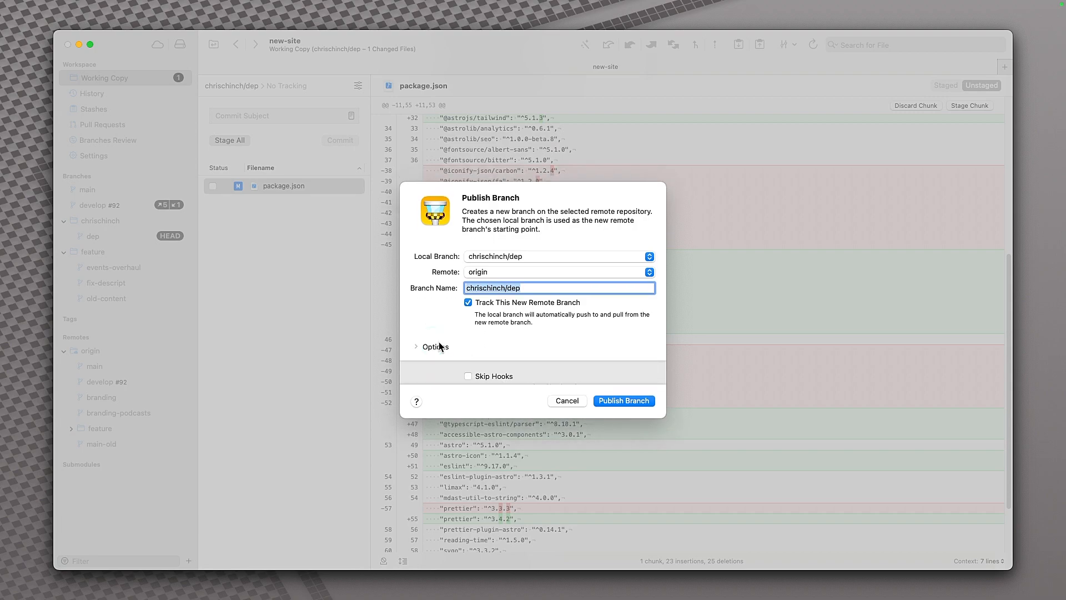
pyautogui.click(616, 388)
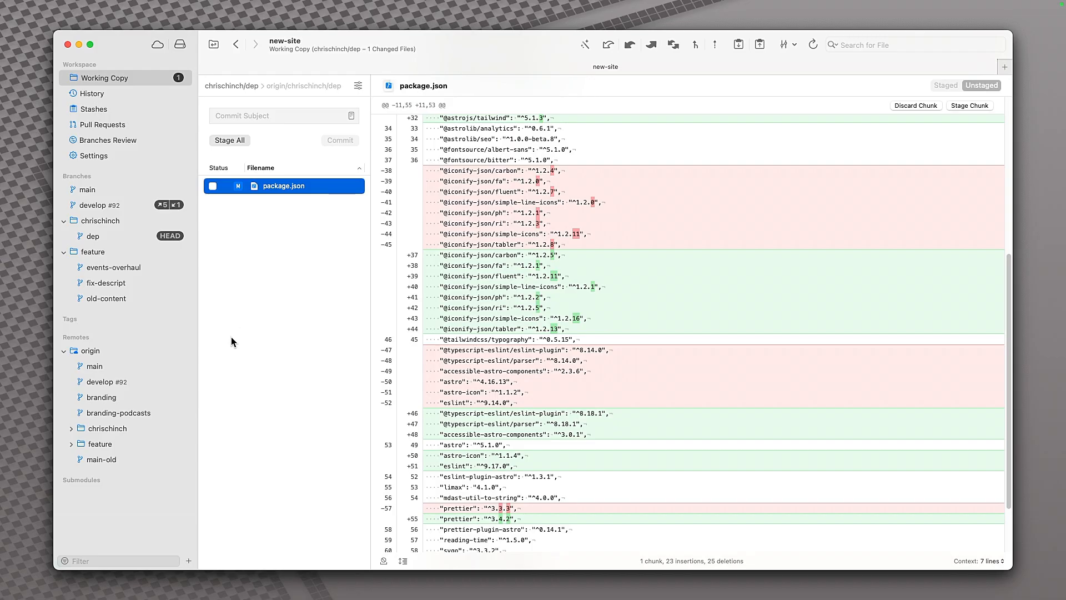
# Step: Create a new pull request titled "Updates" from the dep branch into main
pyautogui.rightClick(104, 234)
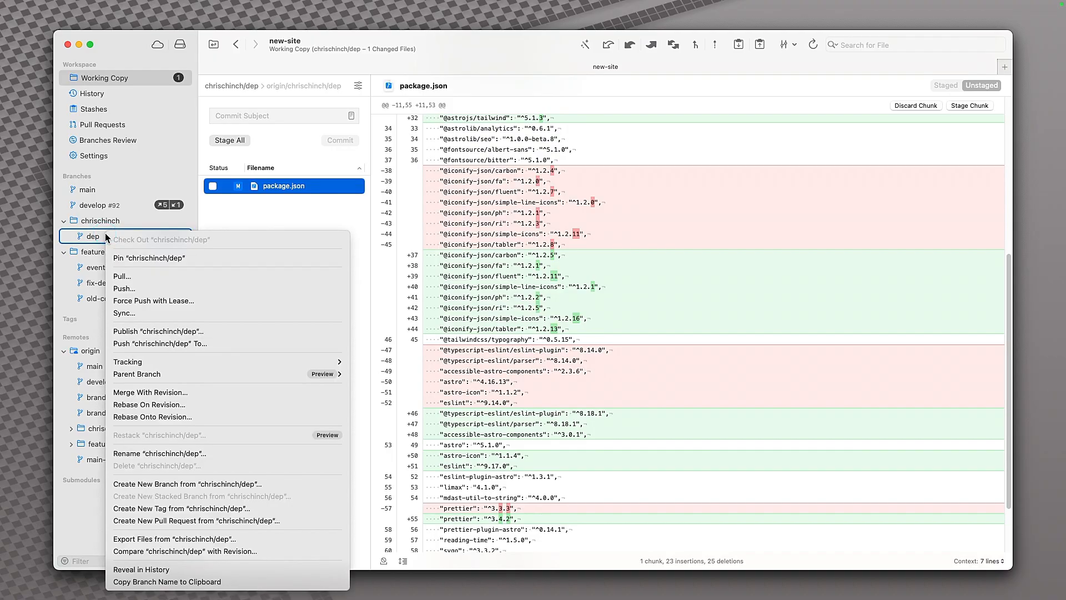
pyautogui.click(178, 522)
pyautogui.press('Escape')
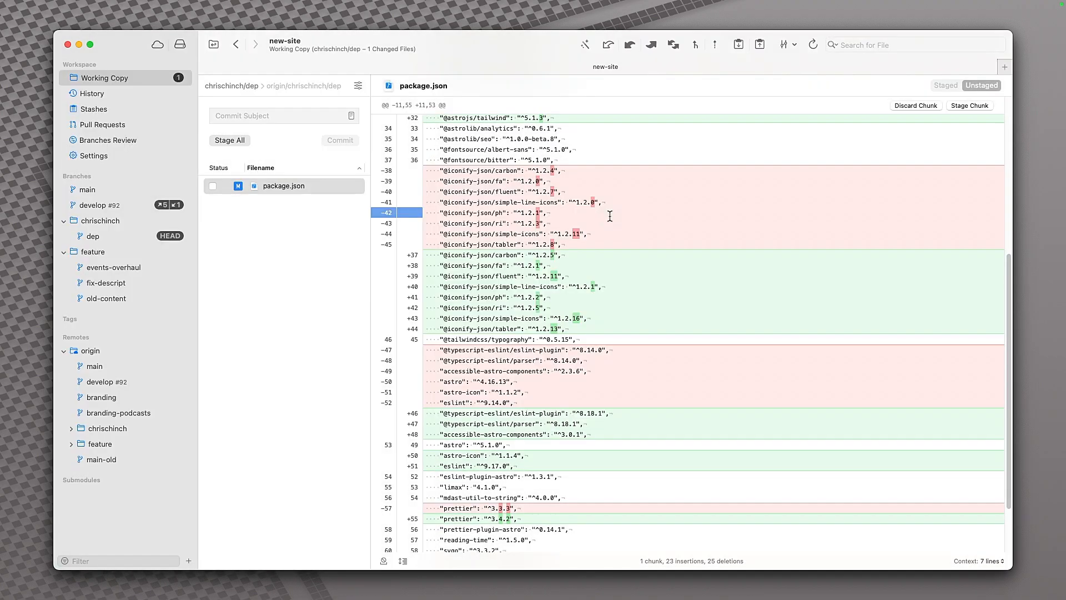
# Step: Expand and review Tower's recent system notifications, and close the notification list
pyautogui.click(1050, 5)
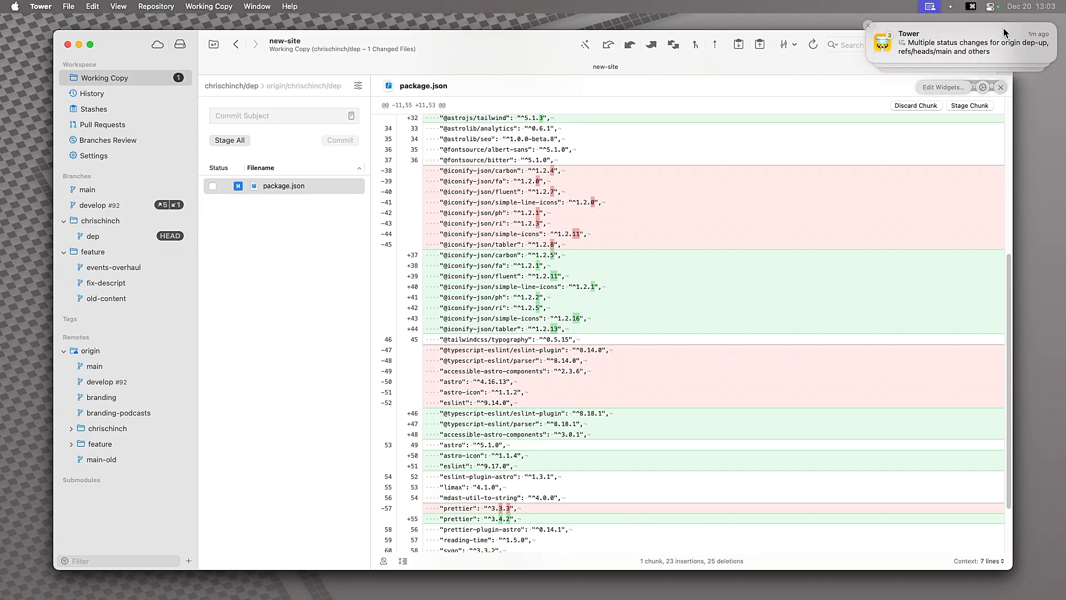
pyautogui.click(989, 46)
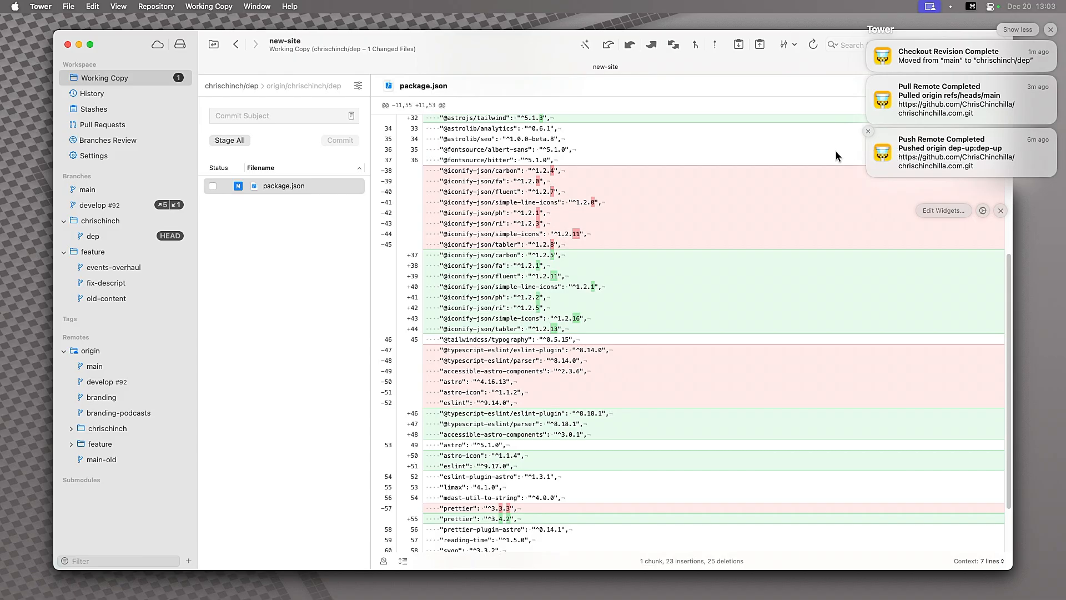
pyautogui.click(803, 151)
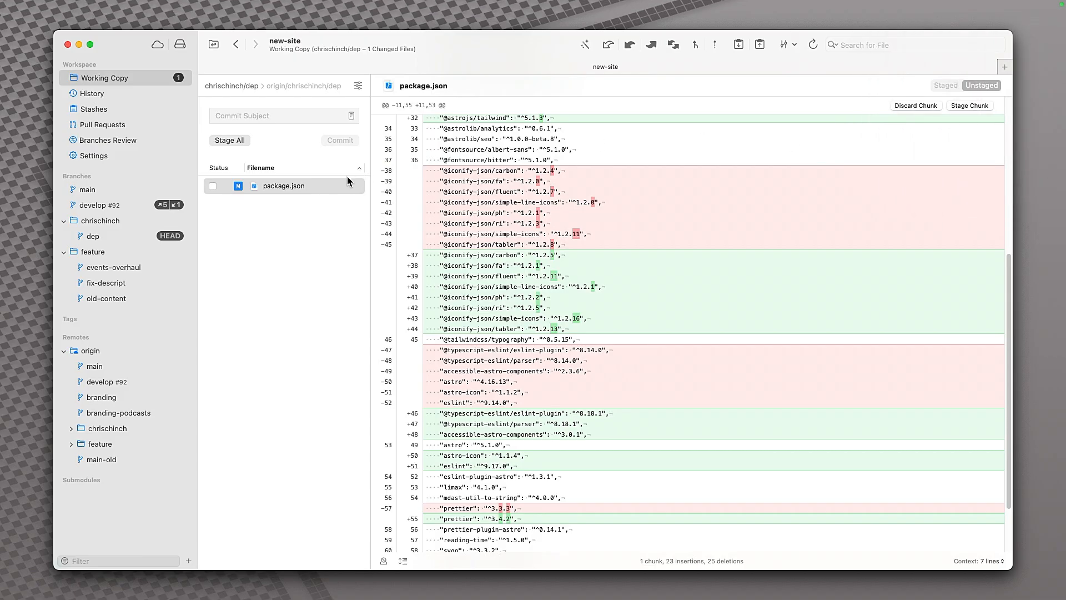
# Step: View the Updates pull request #93 in Tower, and open the same pull request from the personal website's repository on github.com in Safari
pyautogui.click(122, 126)
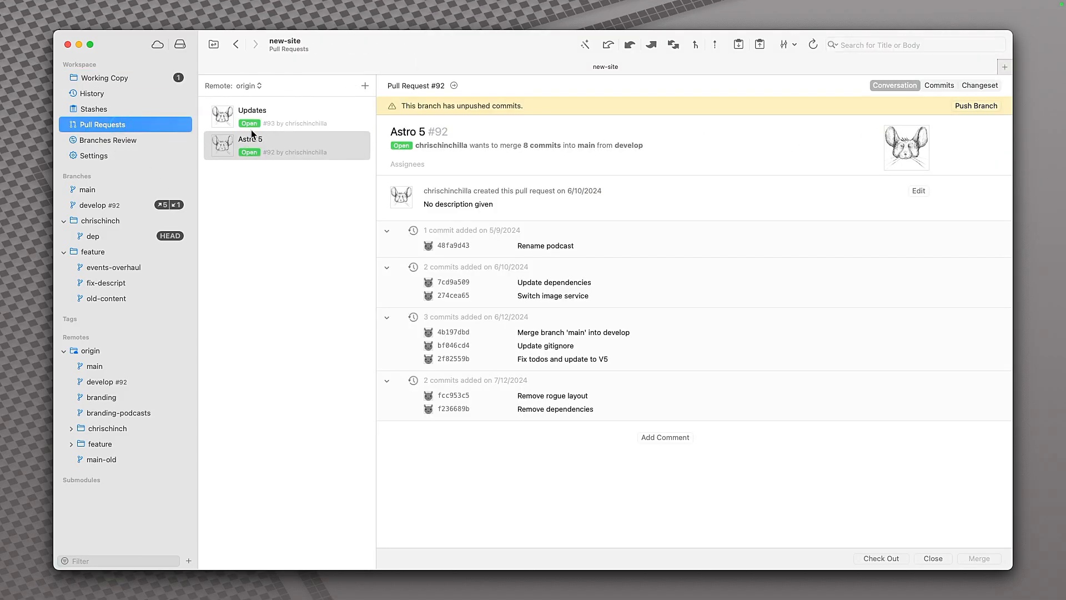
pyautogui.click(282, 115)
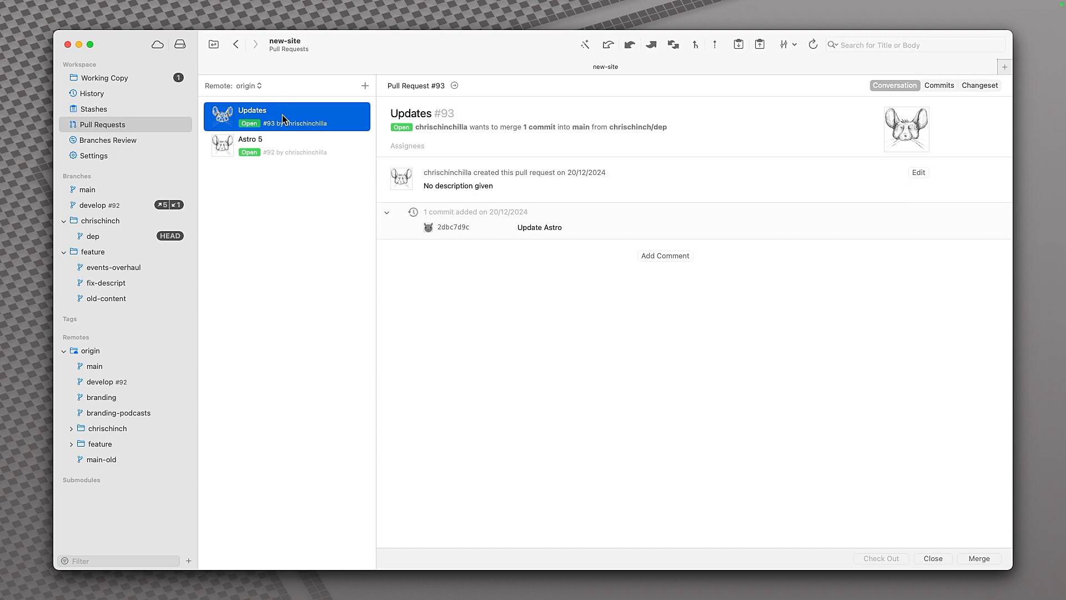
pyautogui.press('super+Tab')
pyautogui.press('super+Tab')
pyautogui.press('super+Tab')
pyautogui.press('super+Tab')
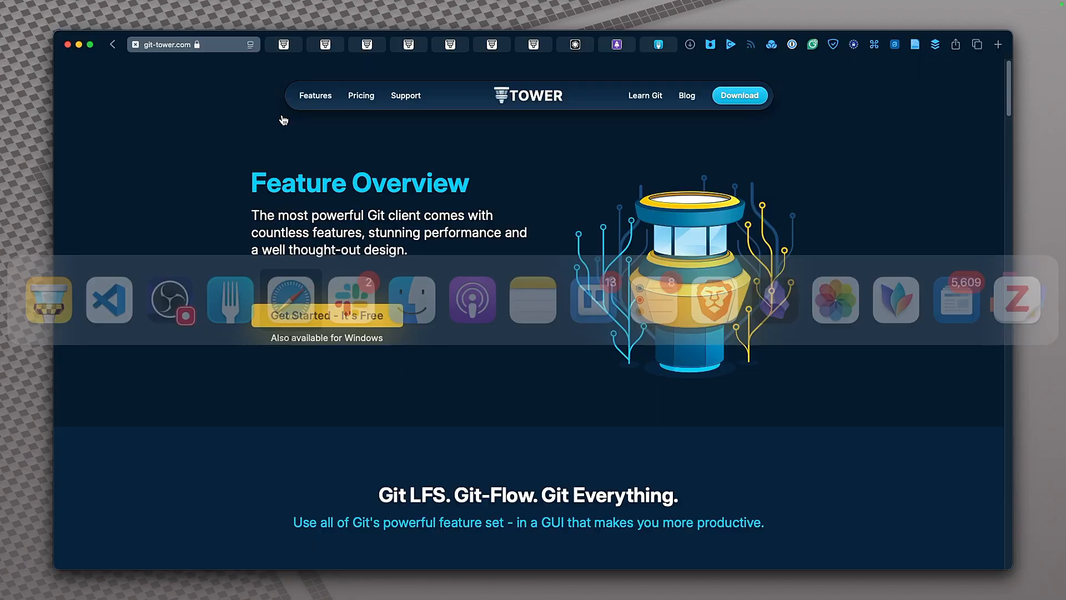
pyautogui.press('super+t')
pyautogui.write('github.com')
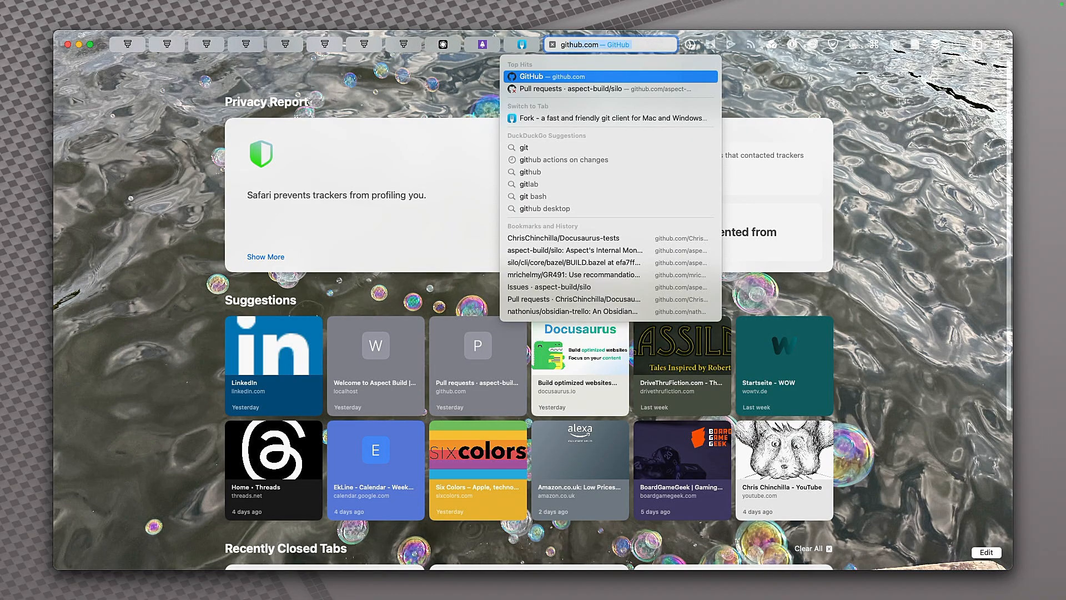
pyautogui.press('Return')
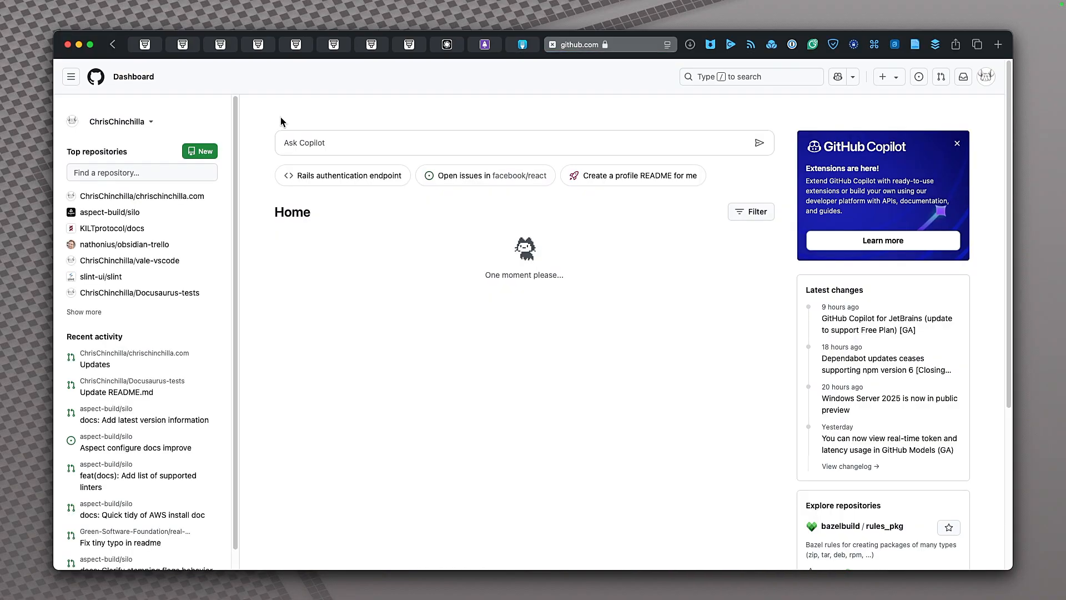
pyautogui.click(161, 197)
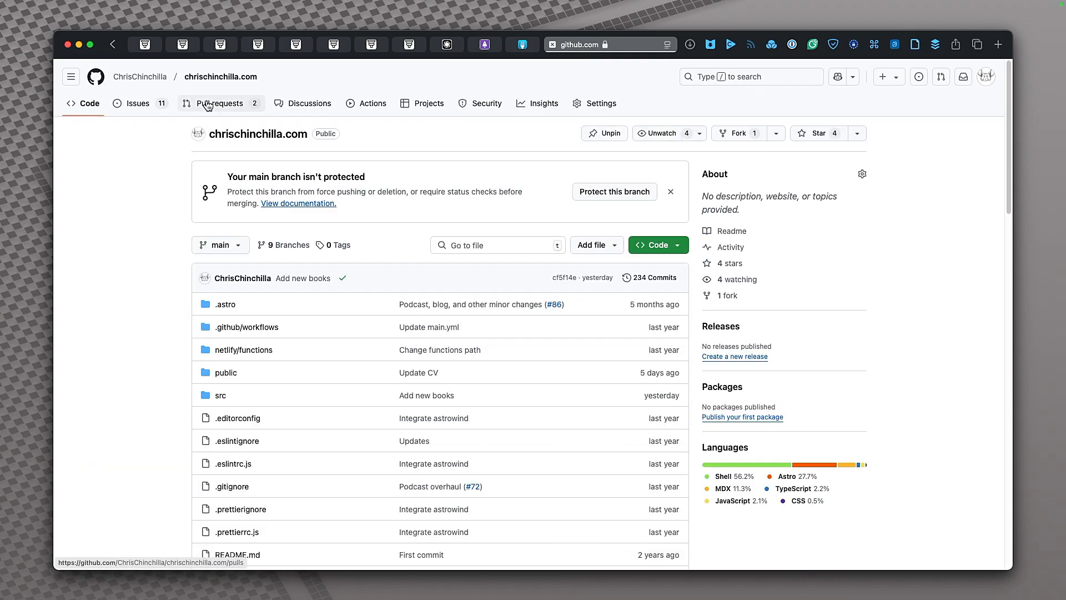
pyautogui.click(208, 104)
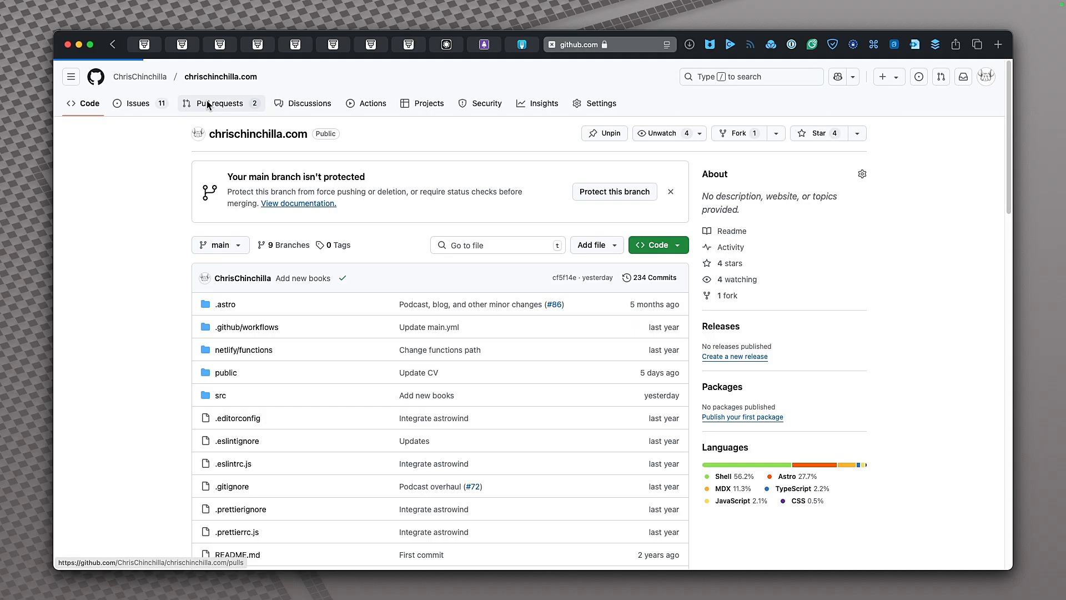
pyautogui.click(249, 200)
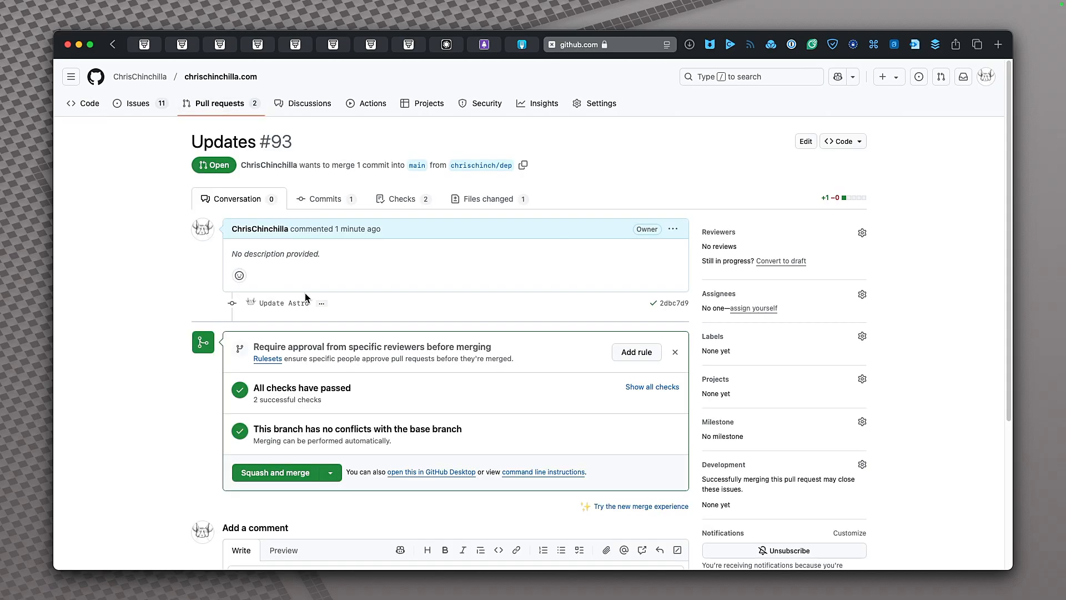
# Step: Switch back to Tower and add a comment to pull request #93 greeting the author by first name and saying "this is great!"
pyautogui.press('super+Tab')
pyautogui.click(661, 257)
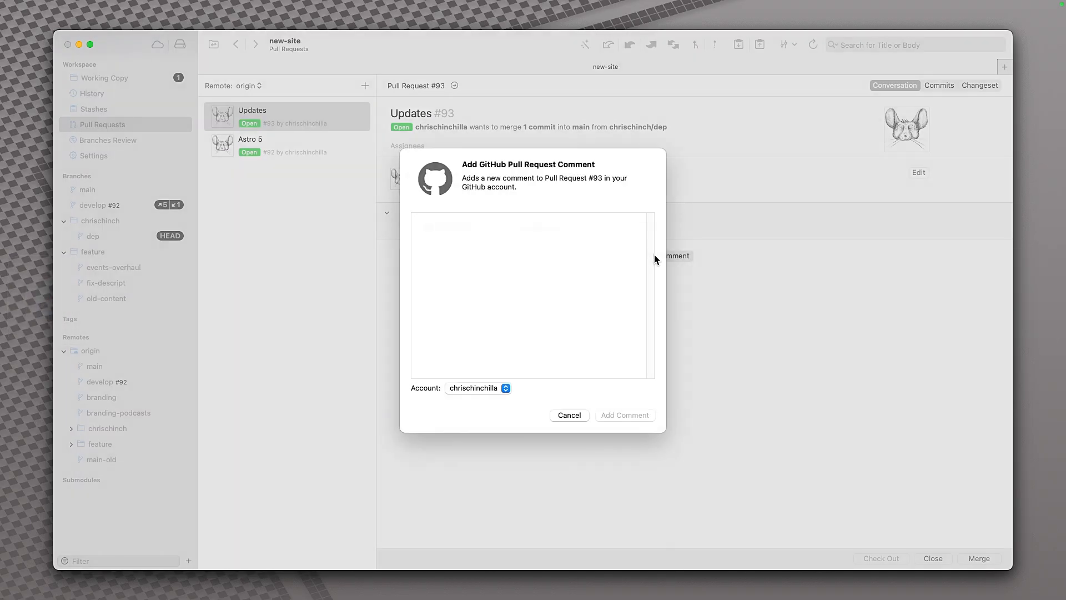
pyautogui.write('Hey Chris this is great!')
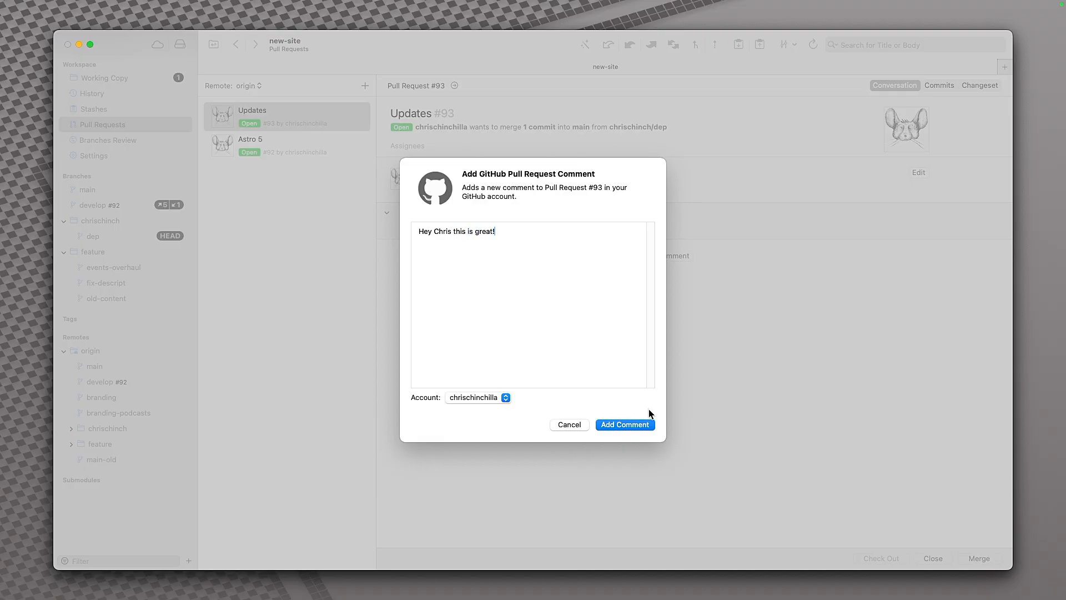
pyautogui.click(635, 422)
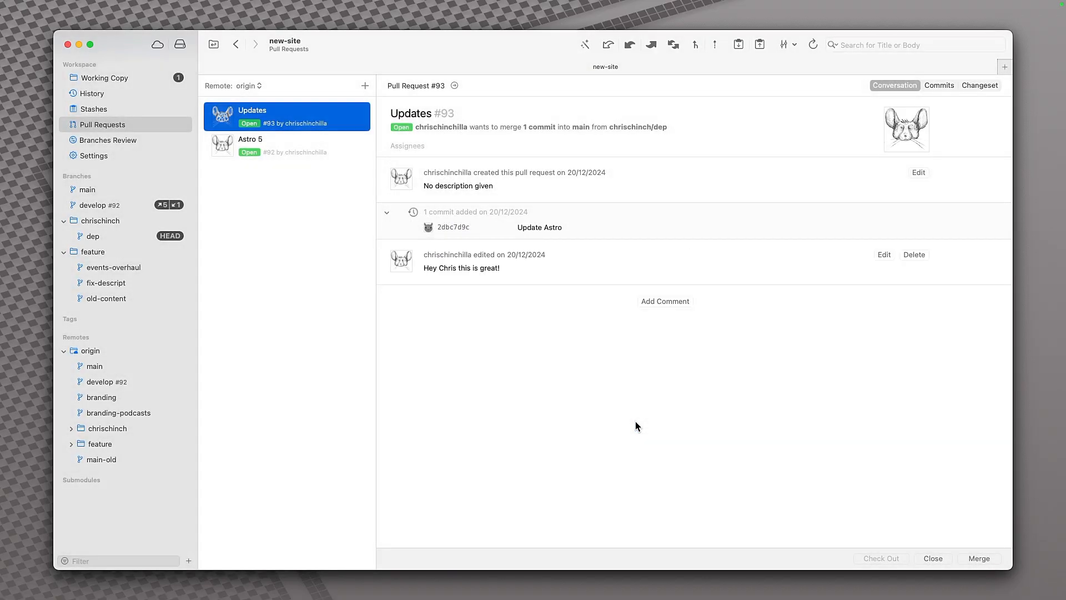
# Step: Switch to Safari and post a quote reply to the new comment on GitHub saying "Thanks!"
pyautogui.press('super+Tab')
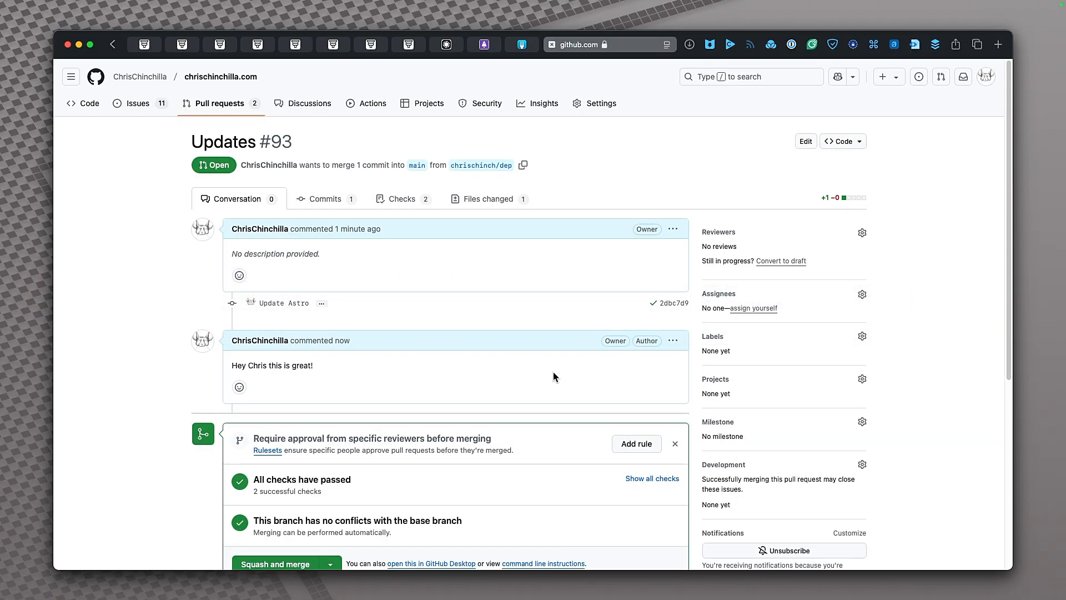
pyautogui.click(672, 340)
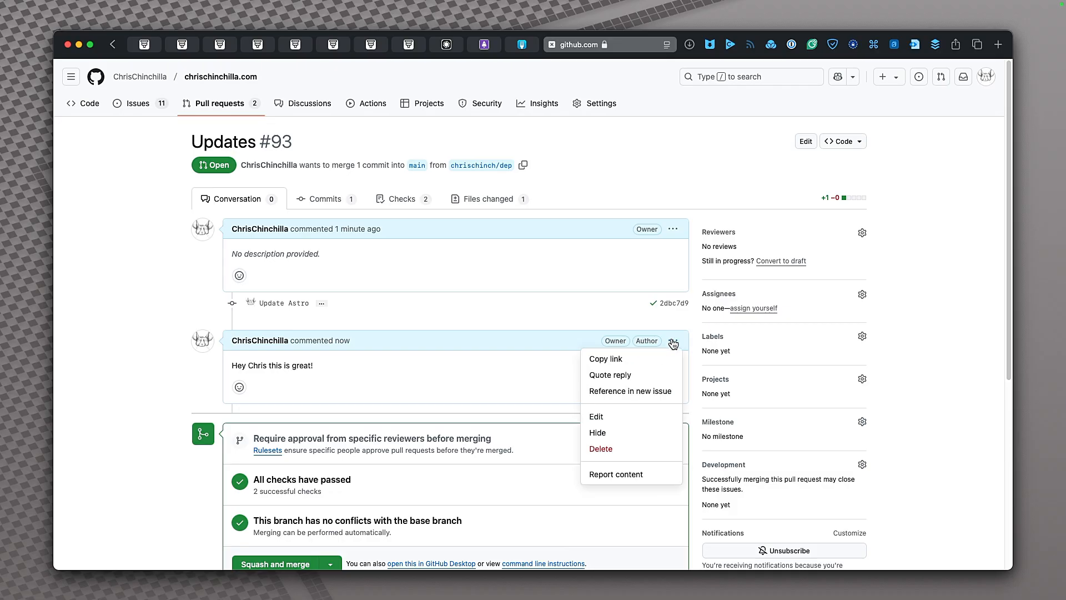
pyautogui.click(620, 374)
pyautogui.write('Tha')
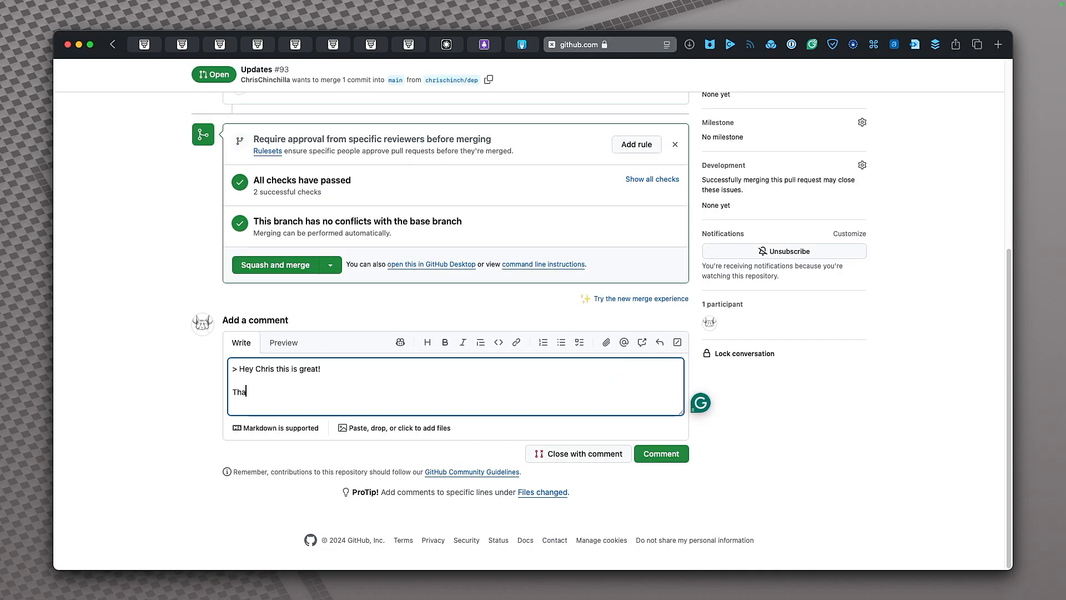
pyautogui.write('nks!')
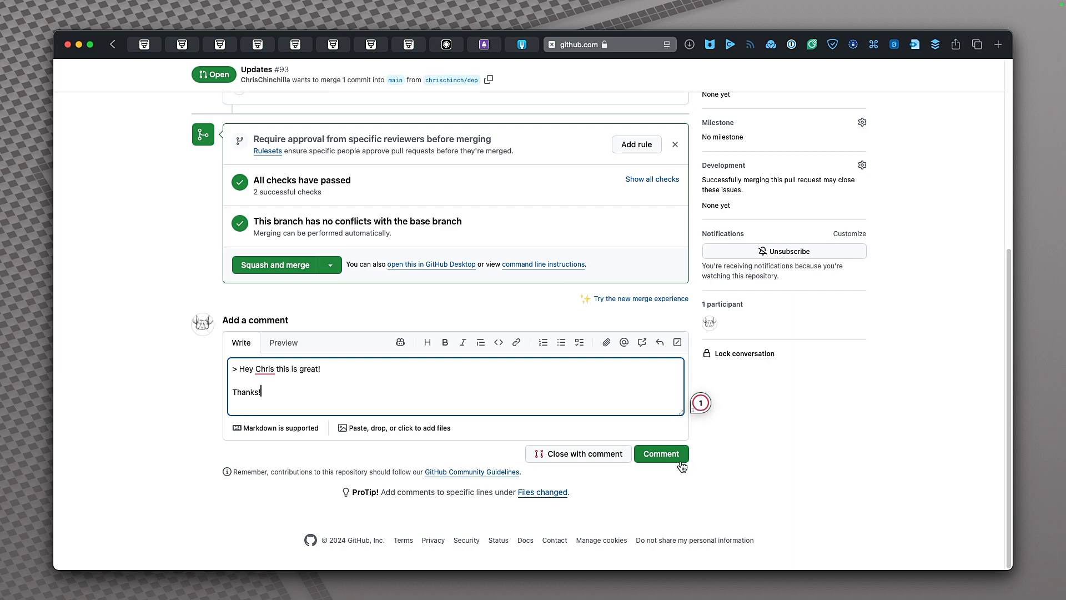
pyautogui.click(679, 460)
# Step: Switch back to Tower, review the commits and changeset of pull request #93, and return to its conversation
pyautogui.press('super+Tab')
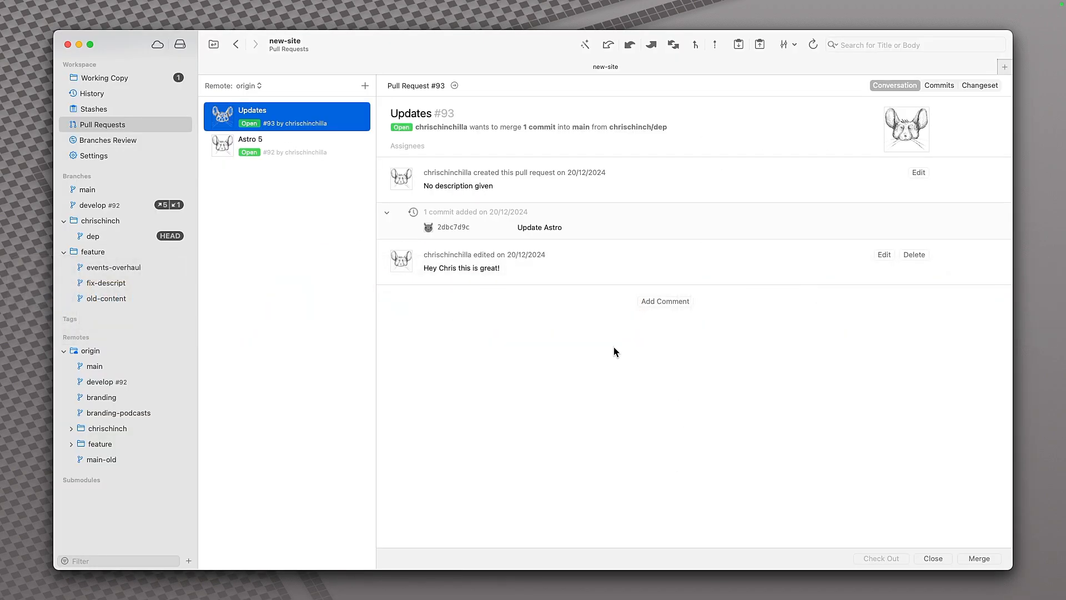
pyautogui.press('super+Tab')
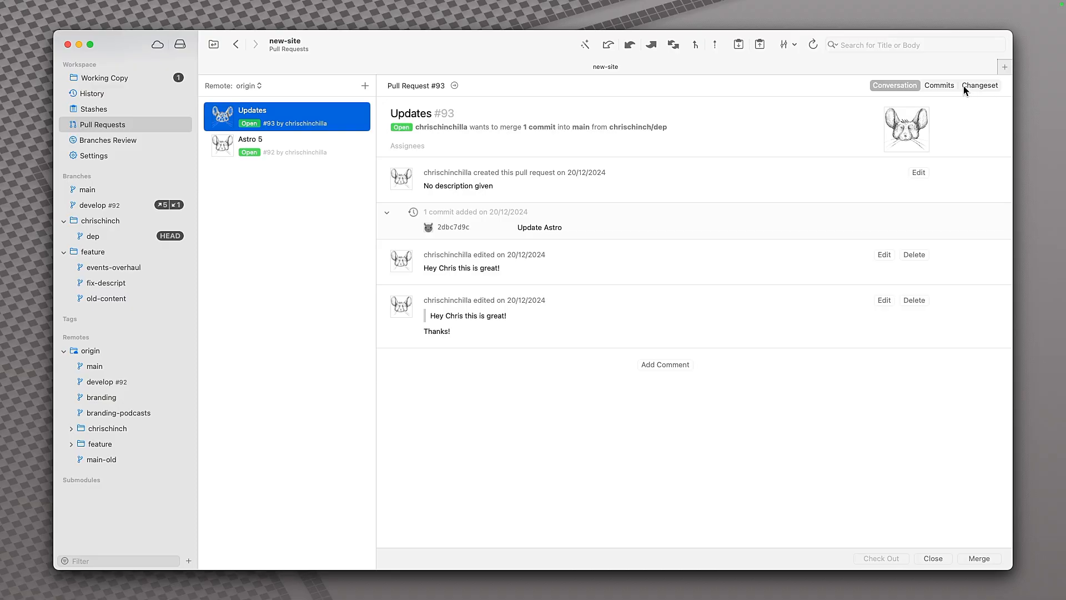
pyautogui.click(938, 85)
pyautogui.click(990, 85)
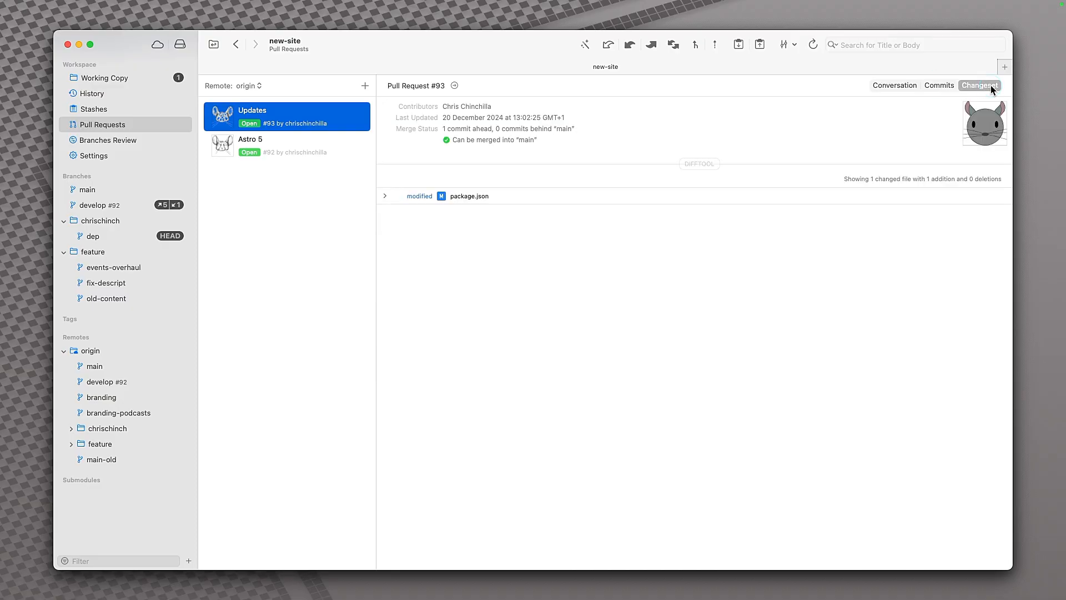
pyautogui.click(883, 84)
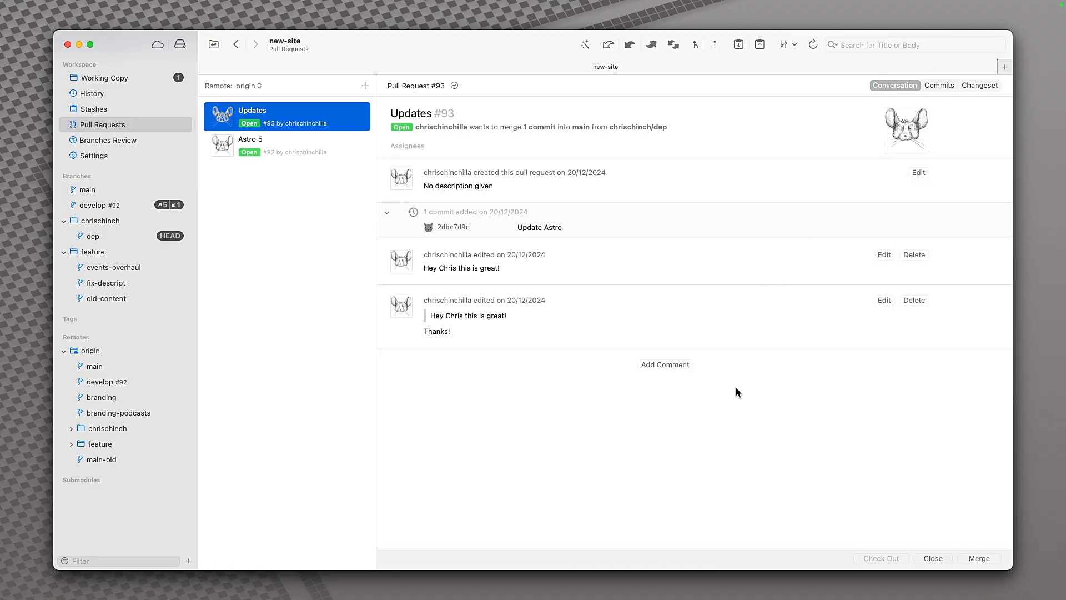
# Step: Open the merge options for pull request #93, look through the available merge types, and close them without merging
pyautogui.click(980, 558)
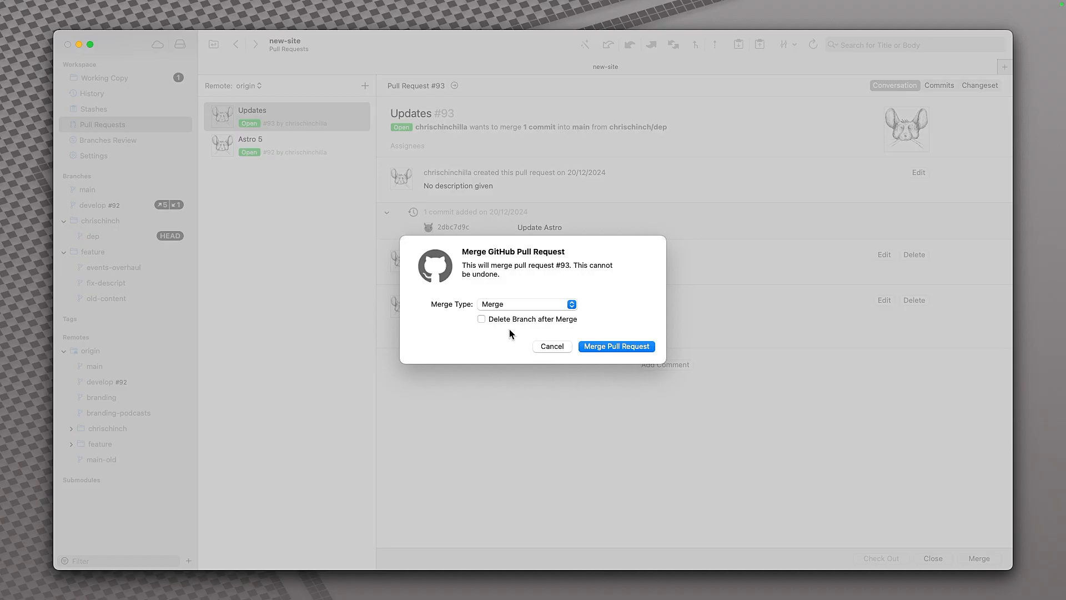
pyautogui.click(504, 304)
pyautogui.click(434, 312)
pyautogui.click(541, 308)
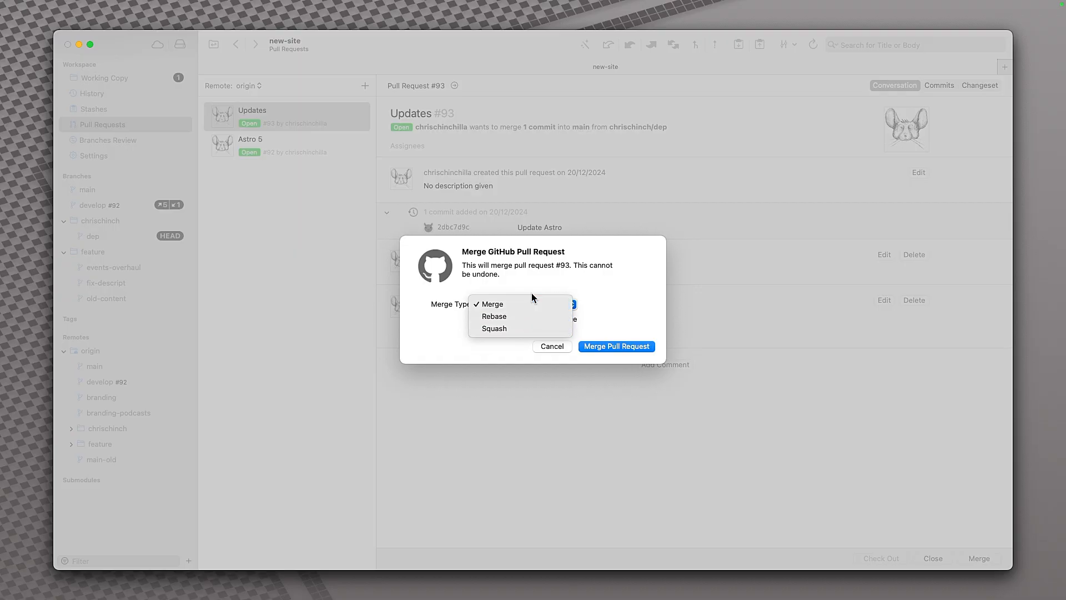
pyautogui.click(491, 352)
pyautogui.click(554, 347)
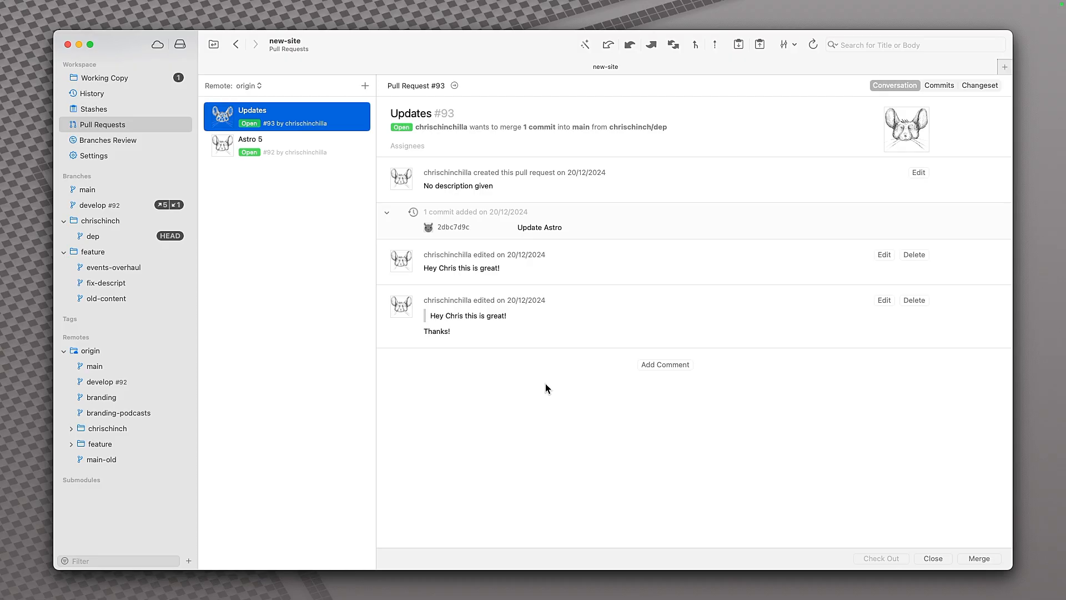
# Step: Browse the new-site repository's stashes and view the actions available for the newest stash, "?"
pyautogui.click(93, 109)
pyautogui.click(247, 122)
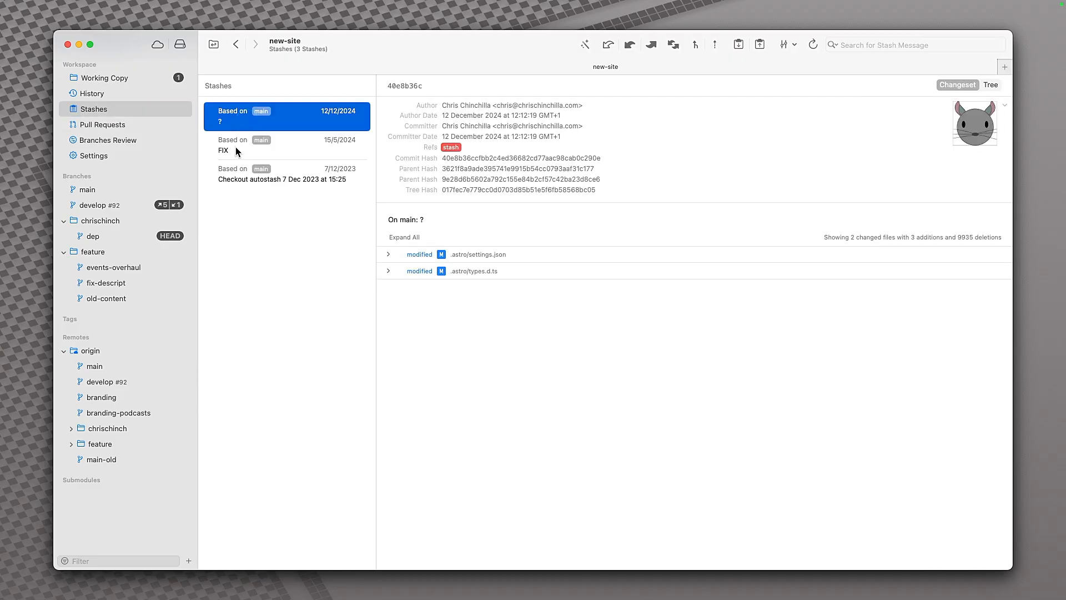
pyautogui.click(236, 151)
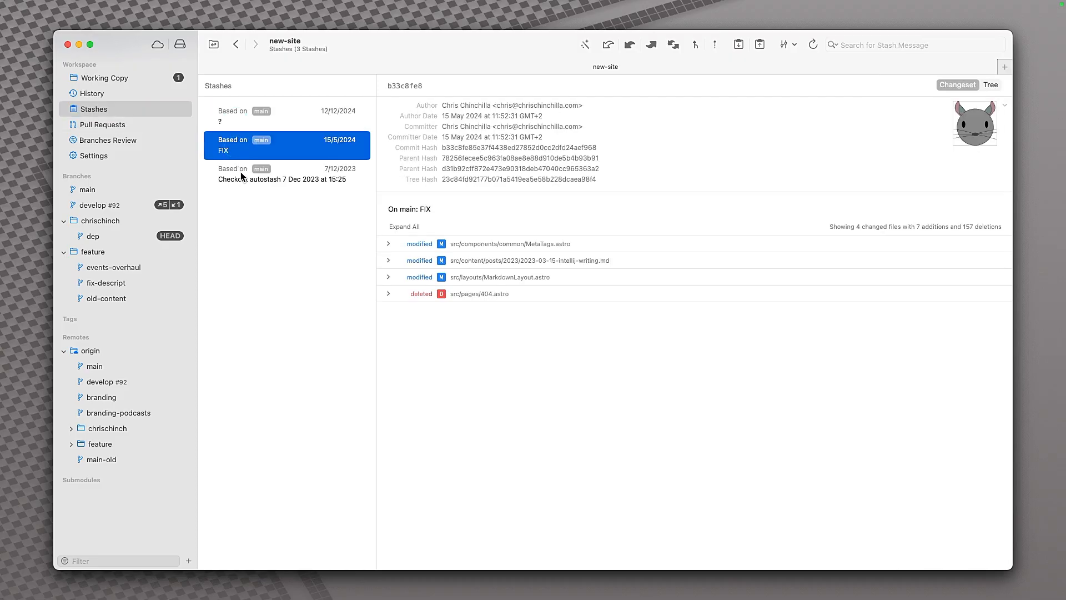
pyautogui.click(241, 173)
pyautogui.click(234, 150)
pyautogui.click(233, 115)
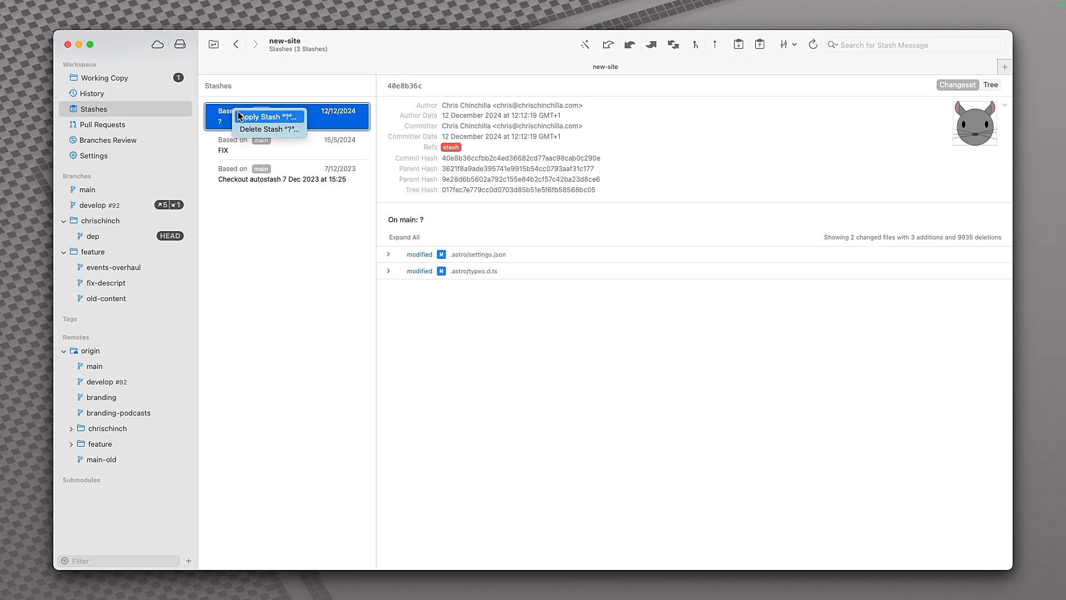
pyautogui.click(246, 245)
# Step: Return to the pull requests, inspect the editable details of pull request #93, and leave them without saving
pyautogui.click(132, 113)
pyautogui.click(131, 125)
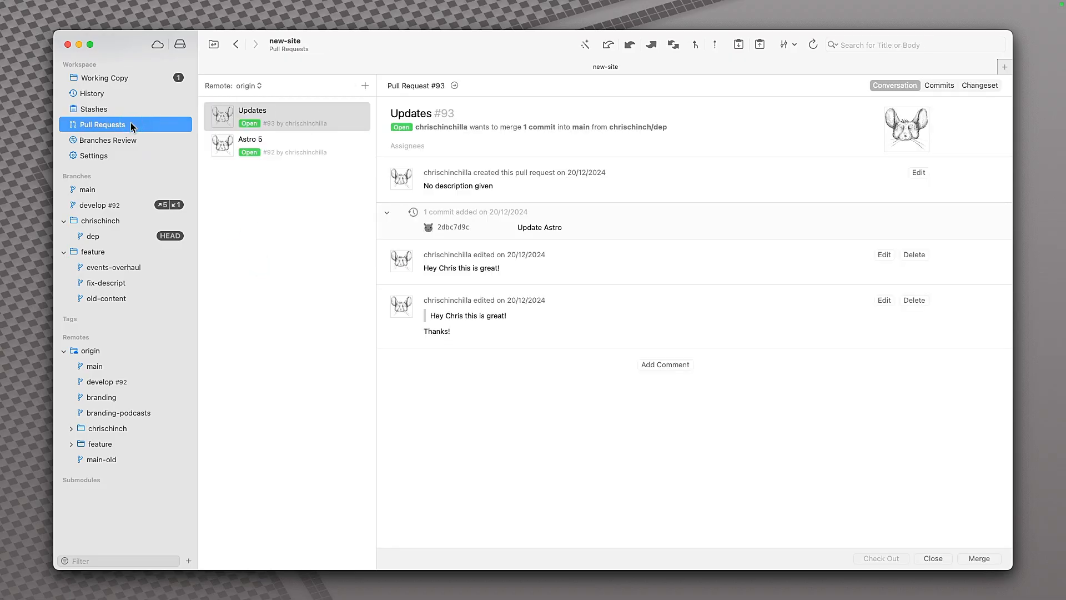
pyautogui.rightClick(240, 122)
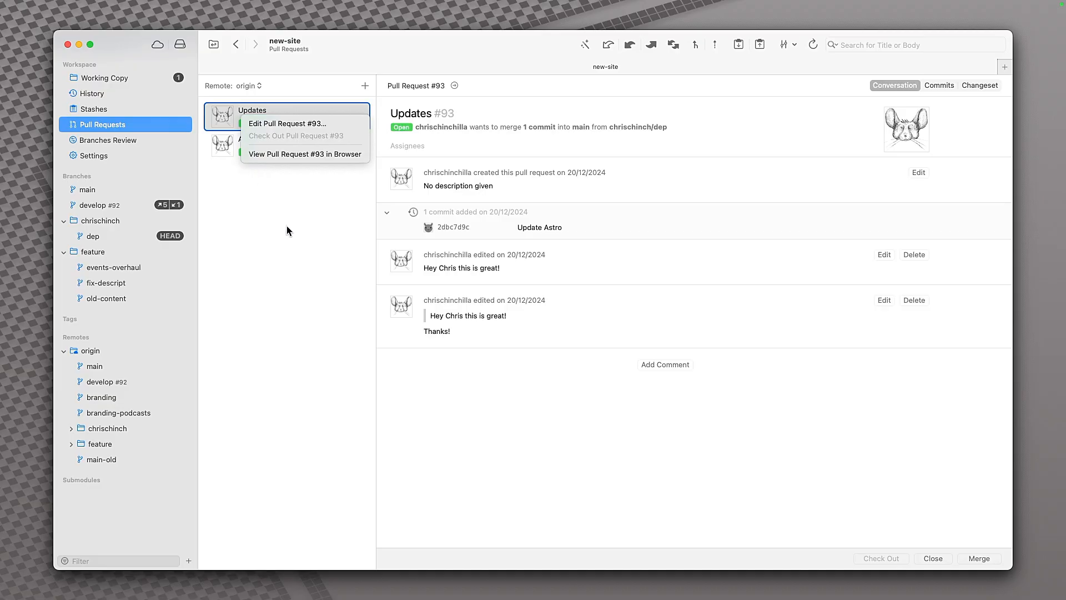
pyautogui.click(288, 123)
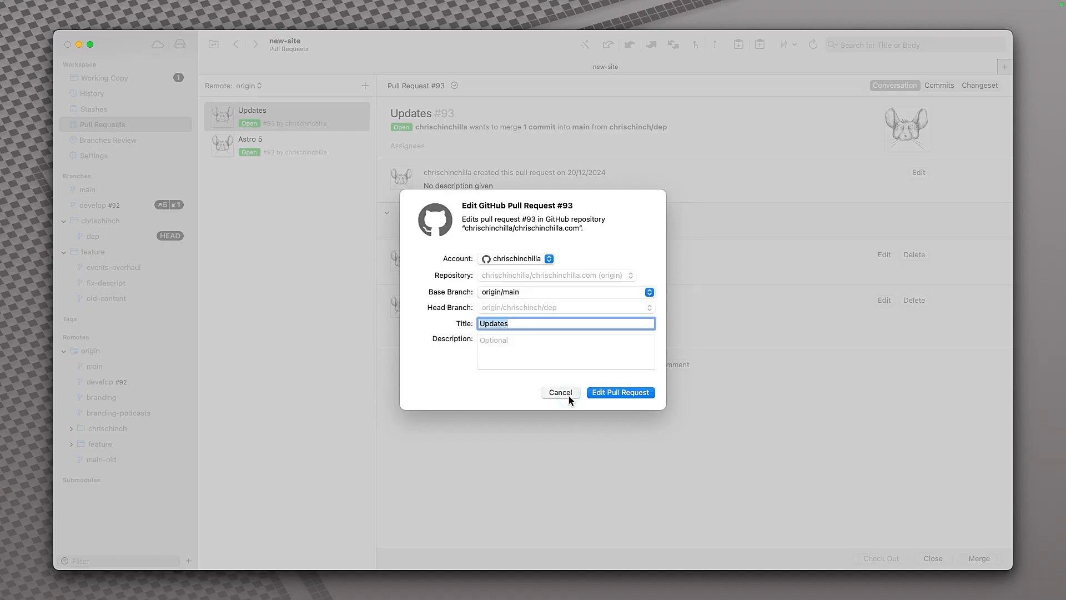
pyautogui.click(566, 394)
# Step: Open the Branches Review, then switch to Fork and expand the branch and remote folders of the green-reviews-tooling repository
pyautogui.click(171, 142)
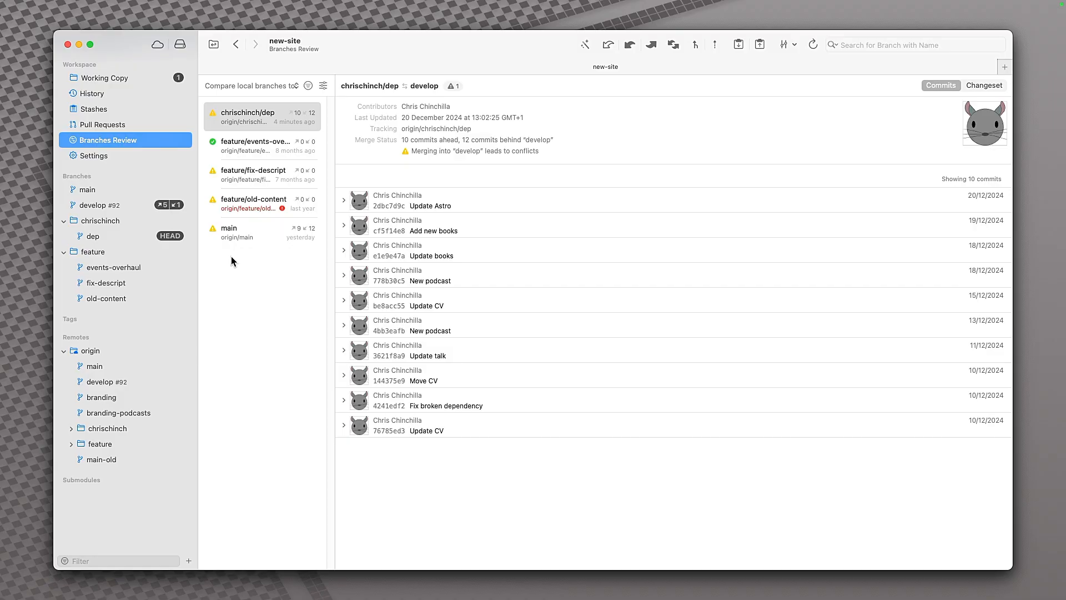
pyautogui.press('super+Tab')
pyautogui.press('super+Tab')
pyautogui.press('super+Tab')
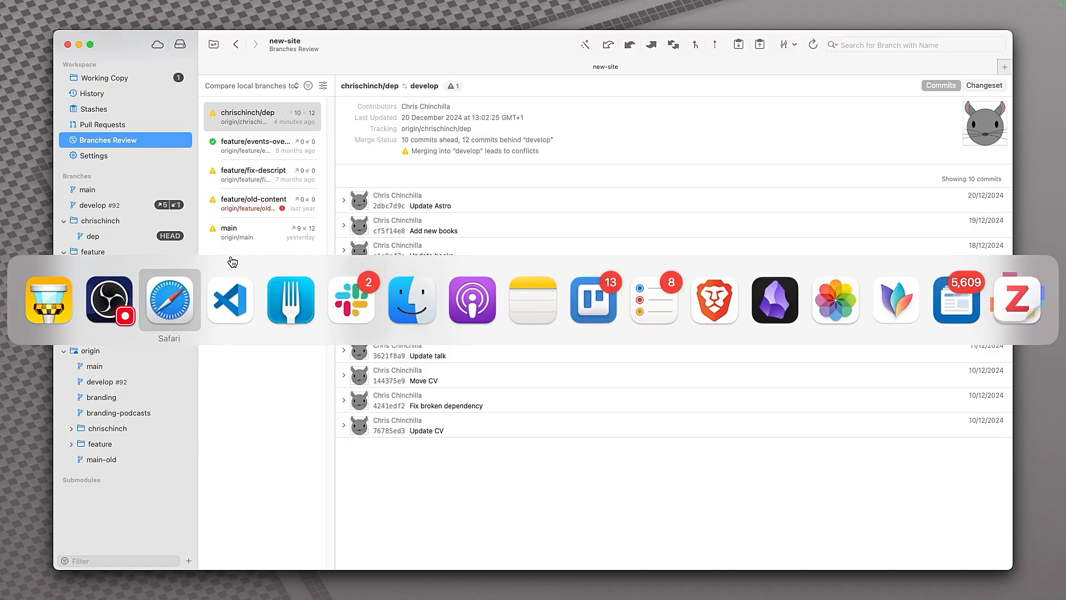
pyautogui.press('super+Tab')
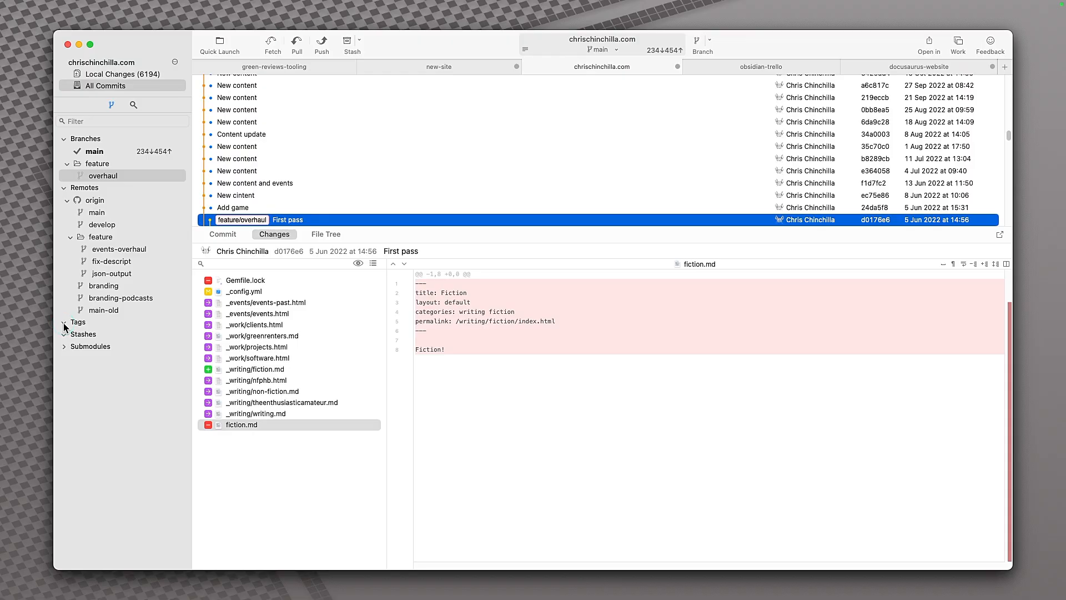
pyautogui.click(309, 66)
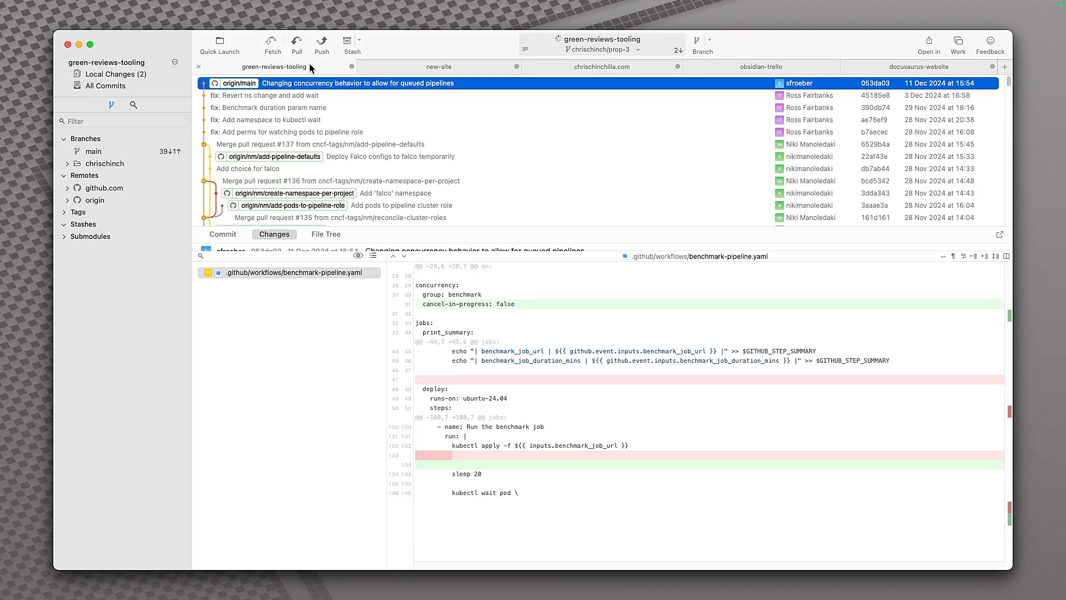
pyautogui.click(67, 200)
pyautogui.click(67, 188)
pyautogui.click(67, 163)
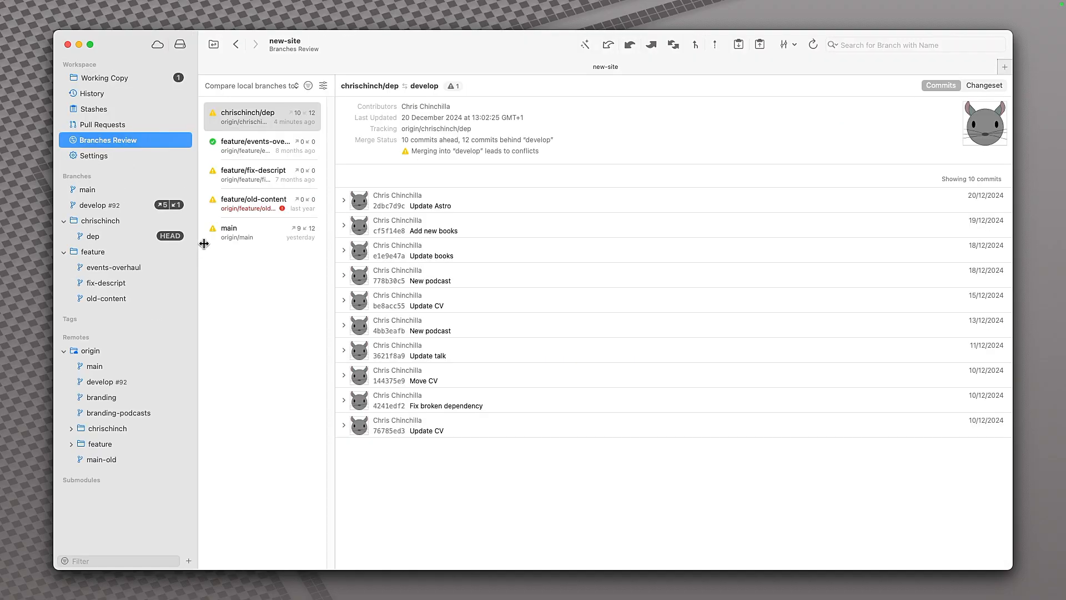
# Step: Back in Tower, compare chrischinch/dep, feature/events-overhaul, feature/old-content and main against develop in the Branches Review
pyautogui.click(259, 126)
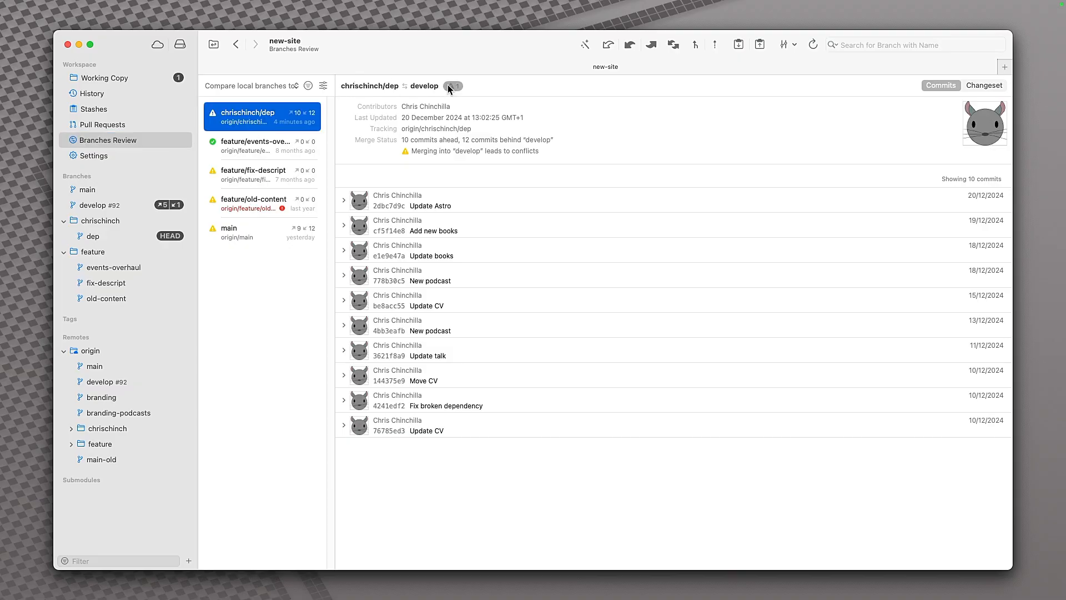
pyautogui.click(265, 145)
pyautogui.click(269, 208)
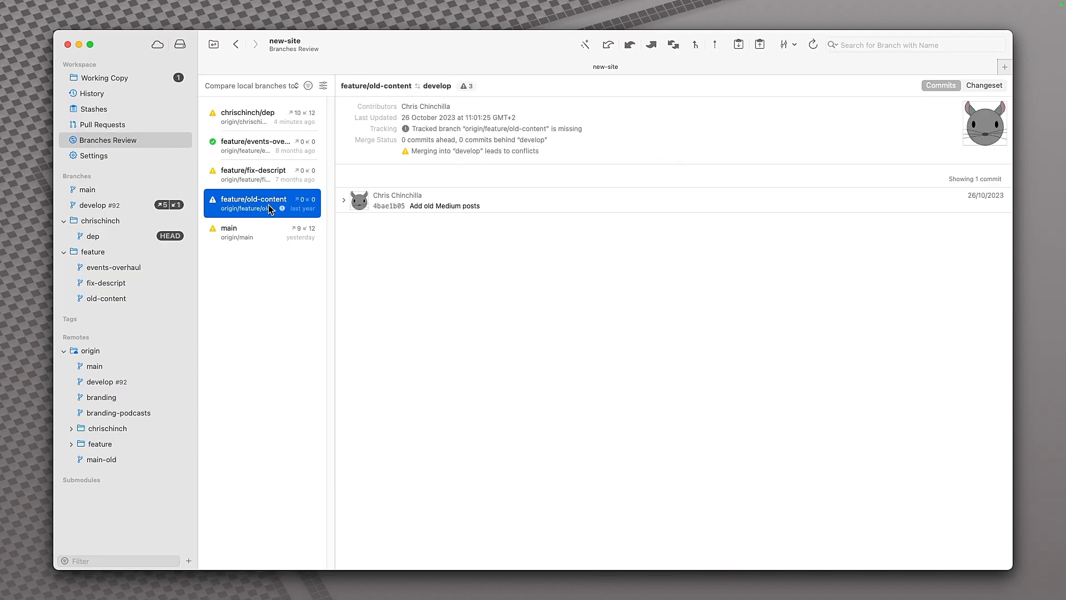
pyautogui.click(248, 233)
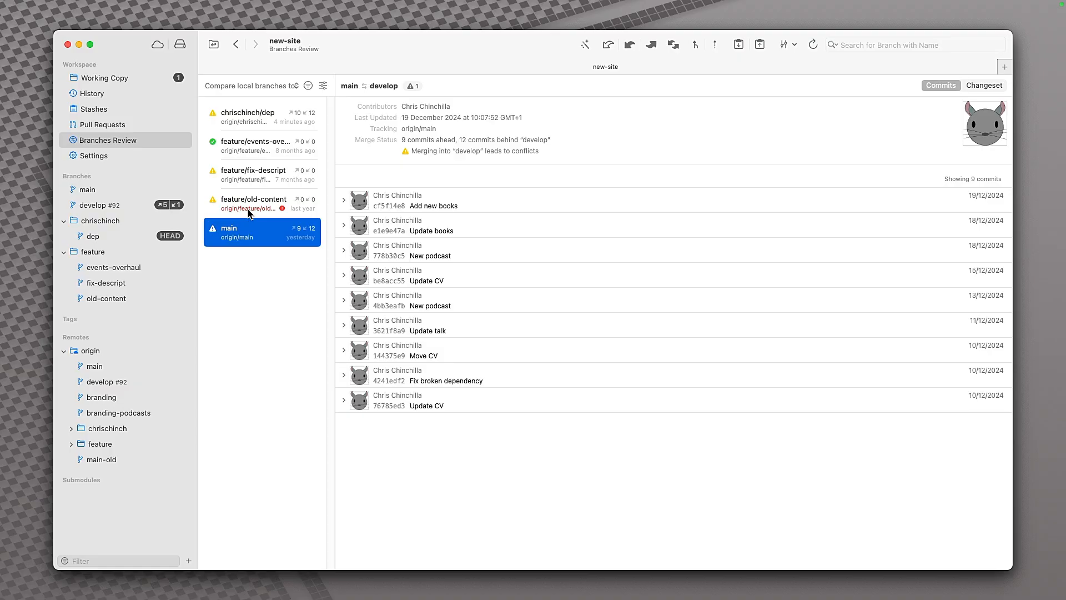
# Step: Look through the new-site repository settings, covering General, Git LFS, Git Flow, Ignores and Excludes
pyautogui.click(126, 156)
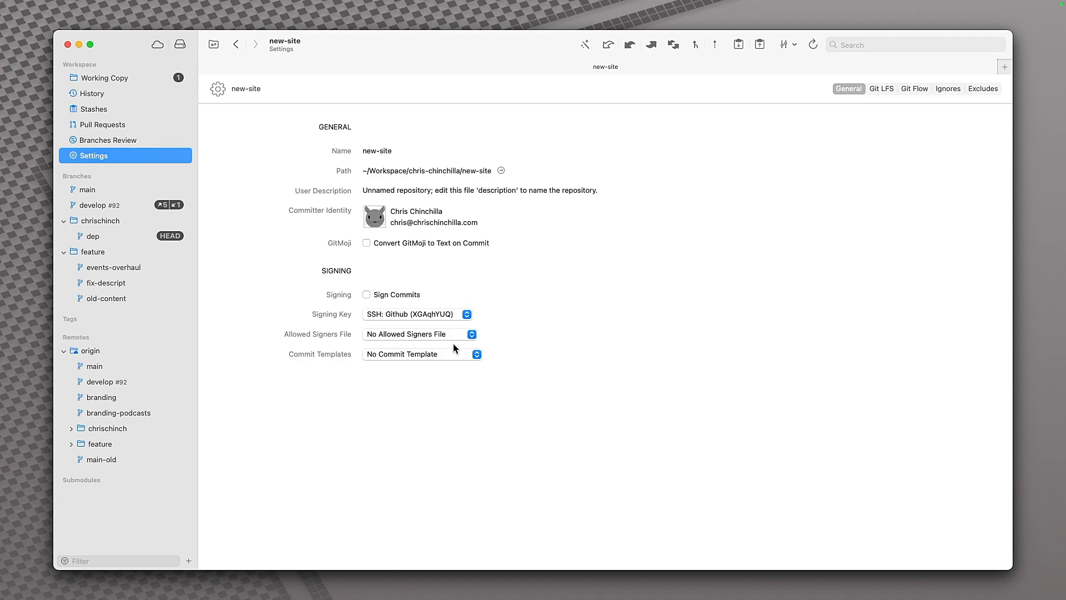
pyautogui.click(883, 90)
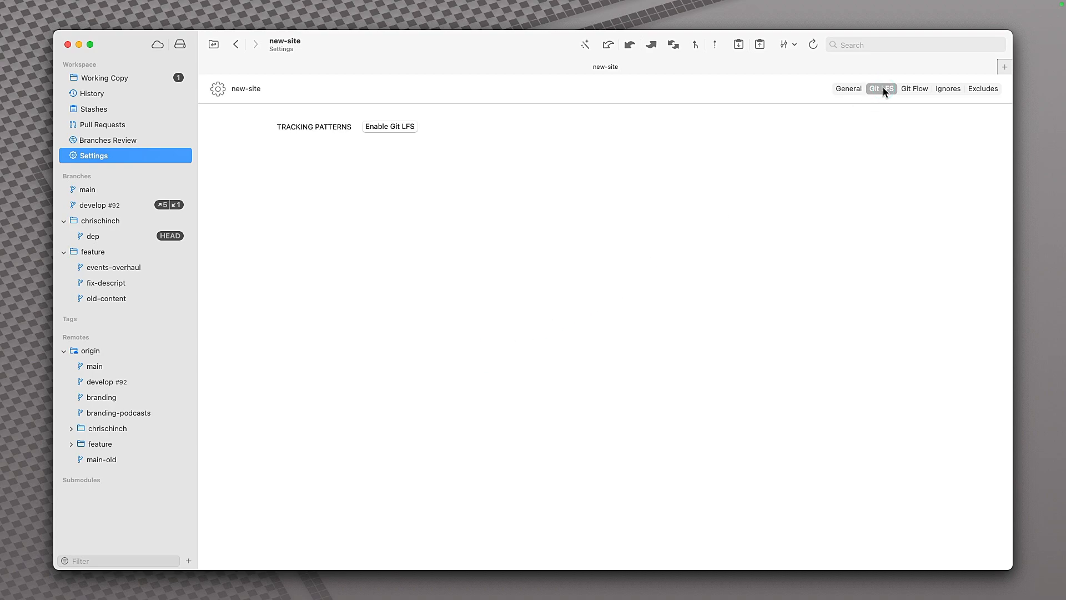
pyautogui.click(918, 90)
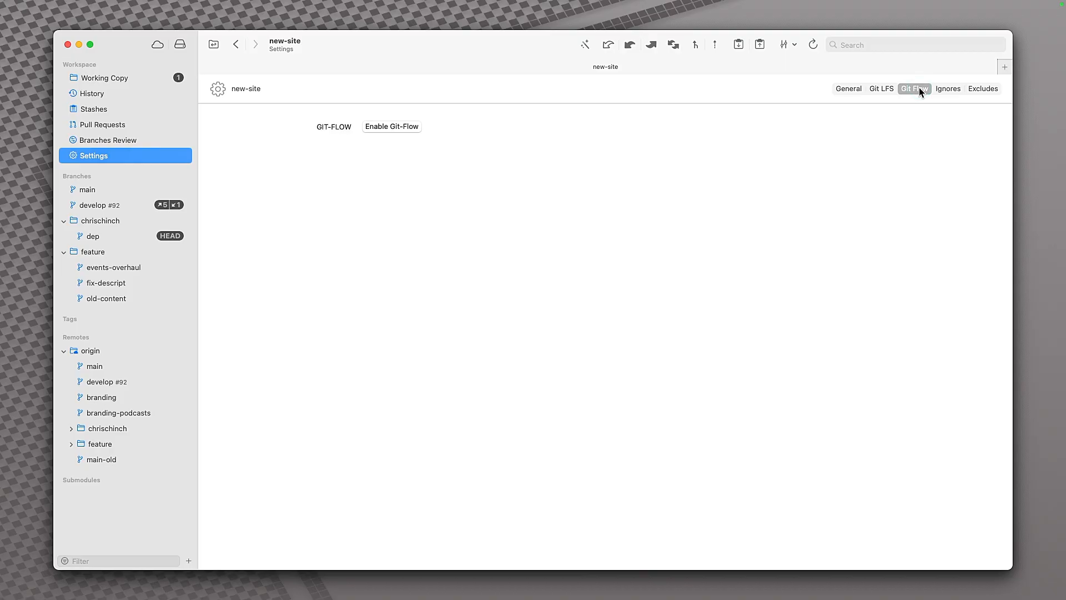
pyautogui.click(951, 91)
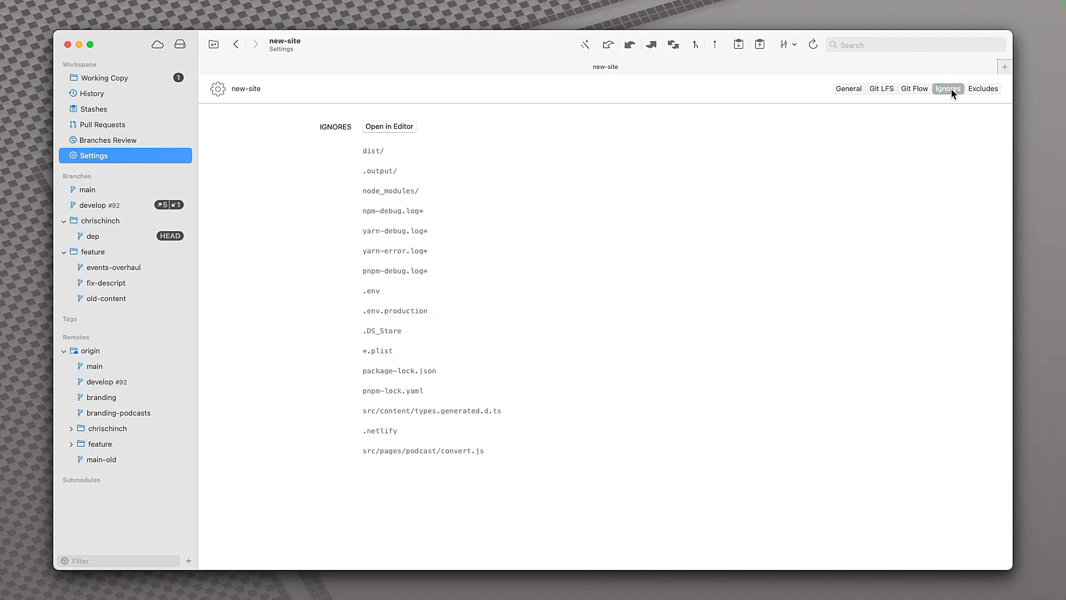
pyautogui.click(988, 90)
pyautogui.click(954, 89)
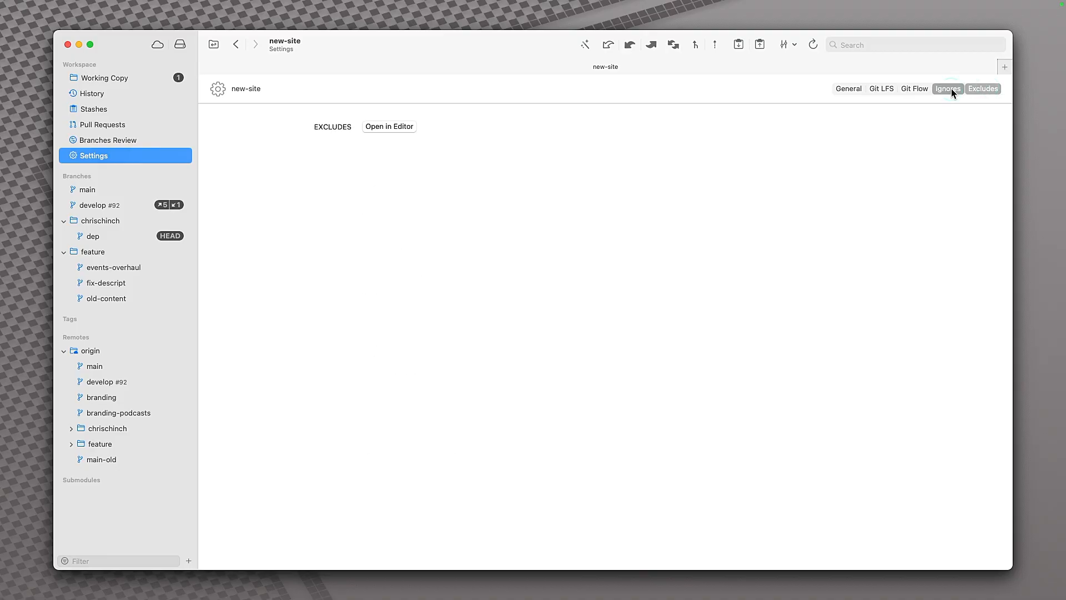
# Step: Start resolving the conflicts of feature/old-content from the Branches Review, stashing the local changes and merging develop into it
pyautogui.click(131, 139)
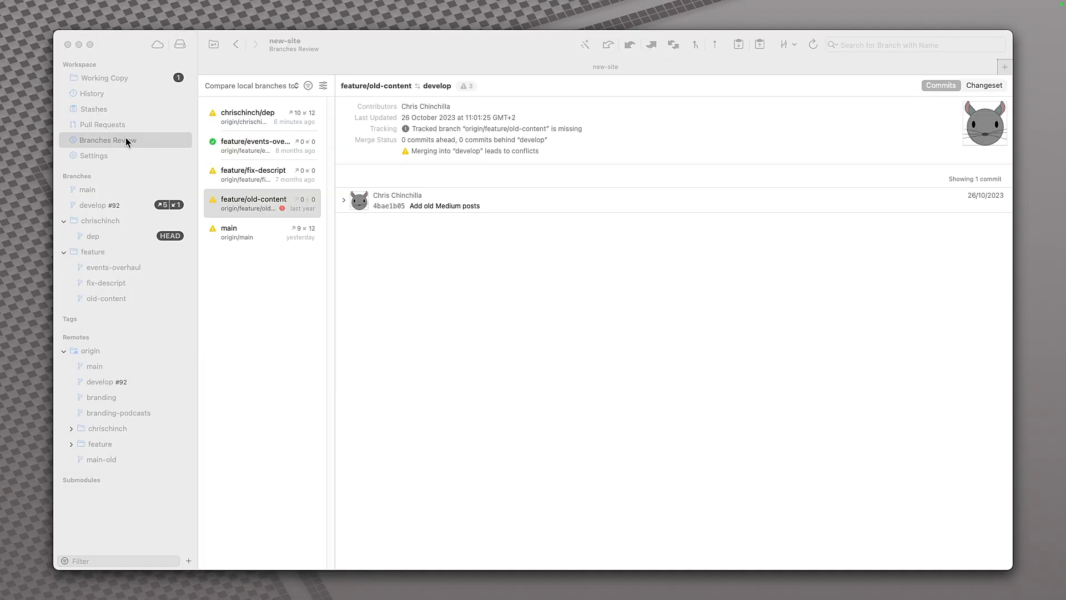
pyautogui.click(126, 138)
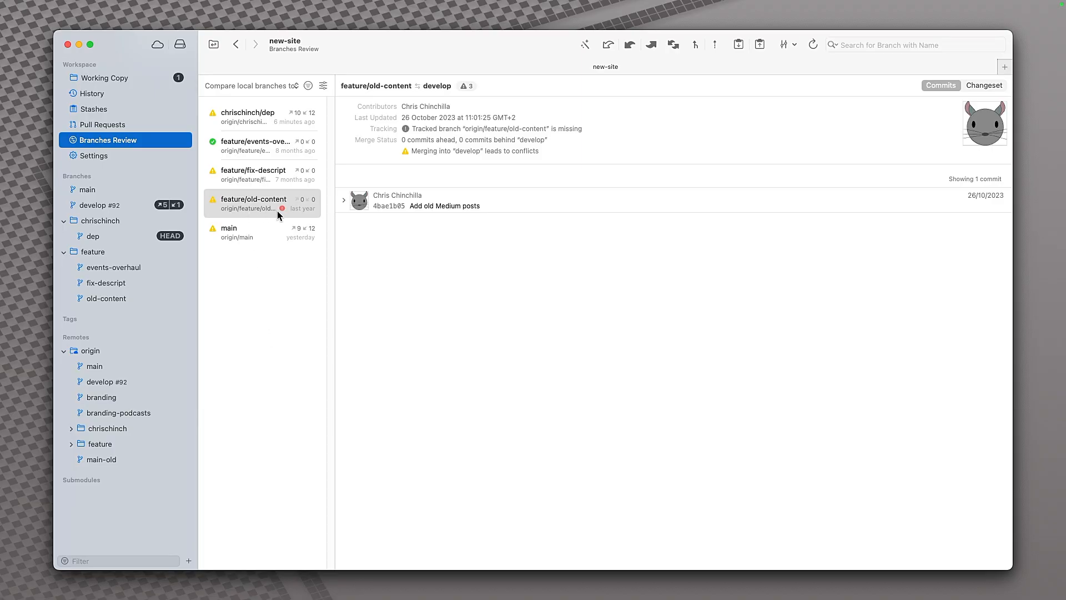
pyautogui.rightClick(263, 212)
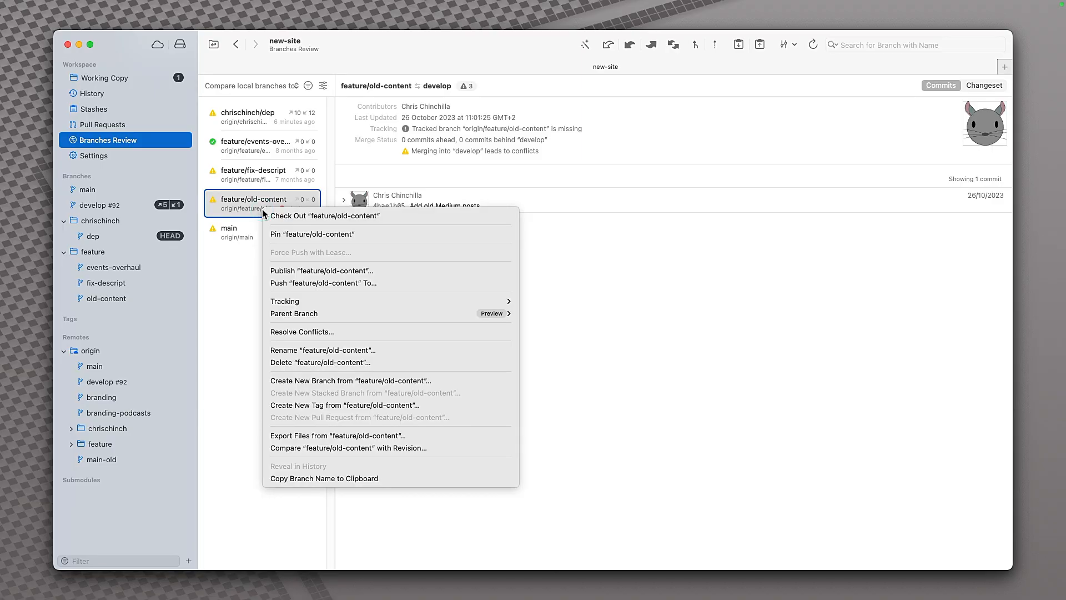
pyautogui.click(322, 331)
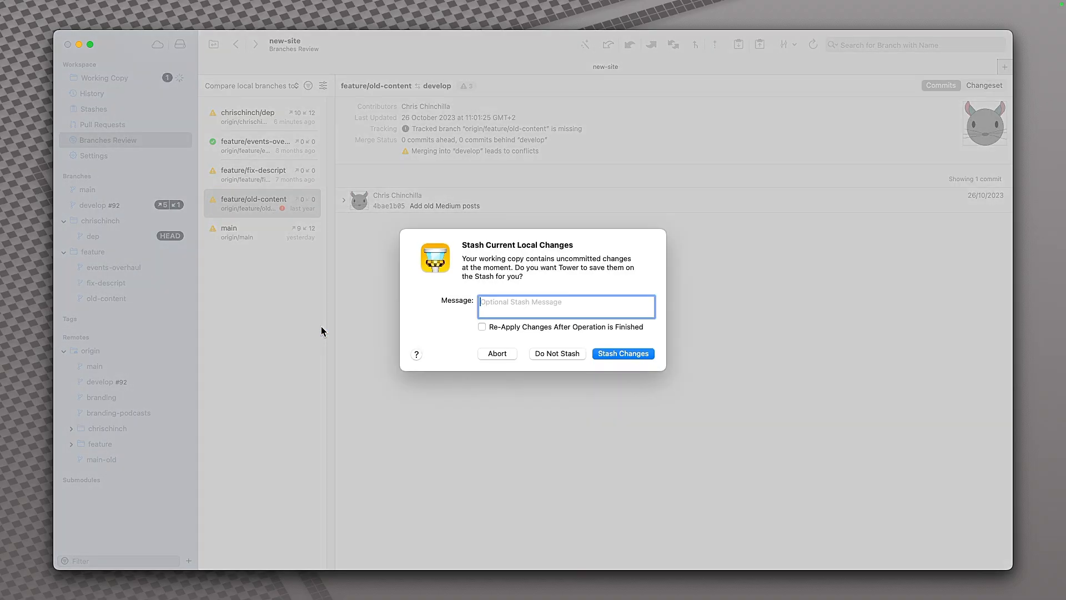
pyautogui.click(620, 354)
pyautogui.click(503, 240)
pyautogui.click(503, 238)
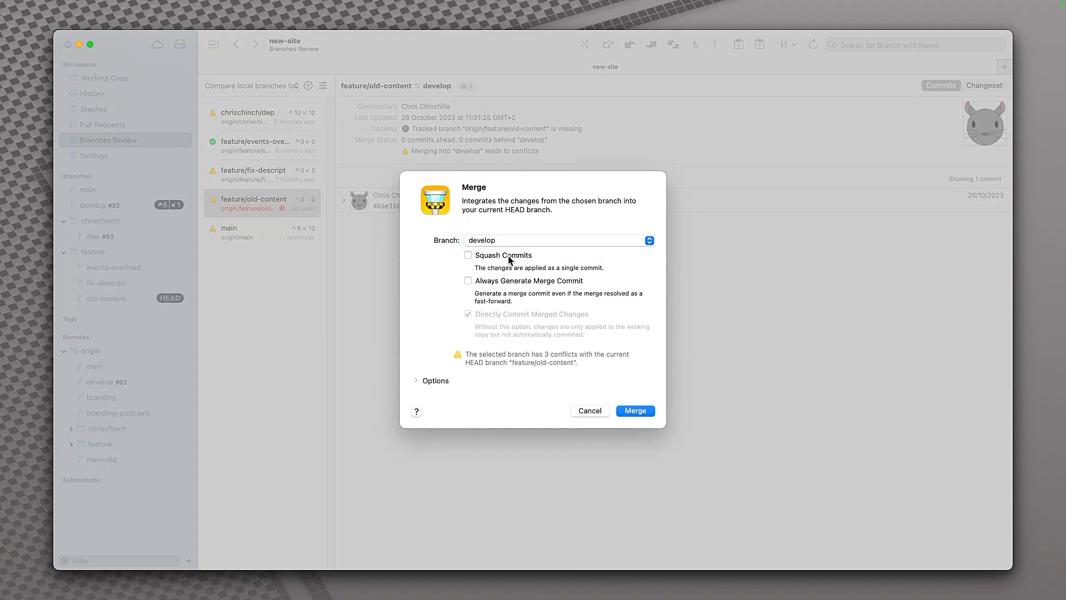
pyautogui.press('Return')
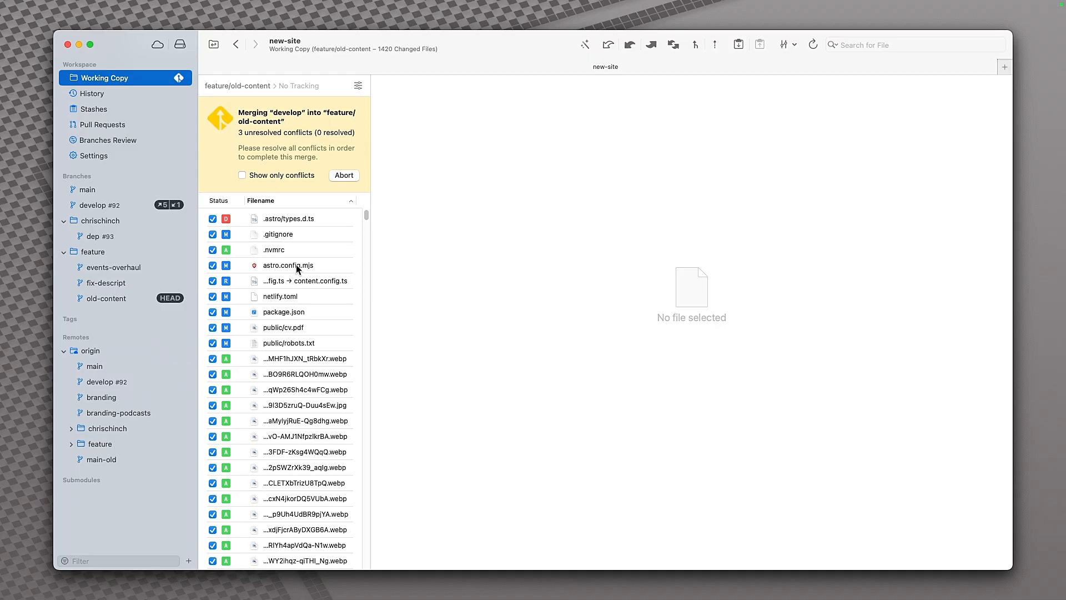
# Step: Show only the conflicting files, select the traditional-computing article, and view its conflict markers in Visual Studio Code before returning to Tower
pyautogui.click(243, 175)
pyautogui.click(308, 220)
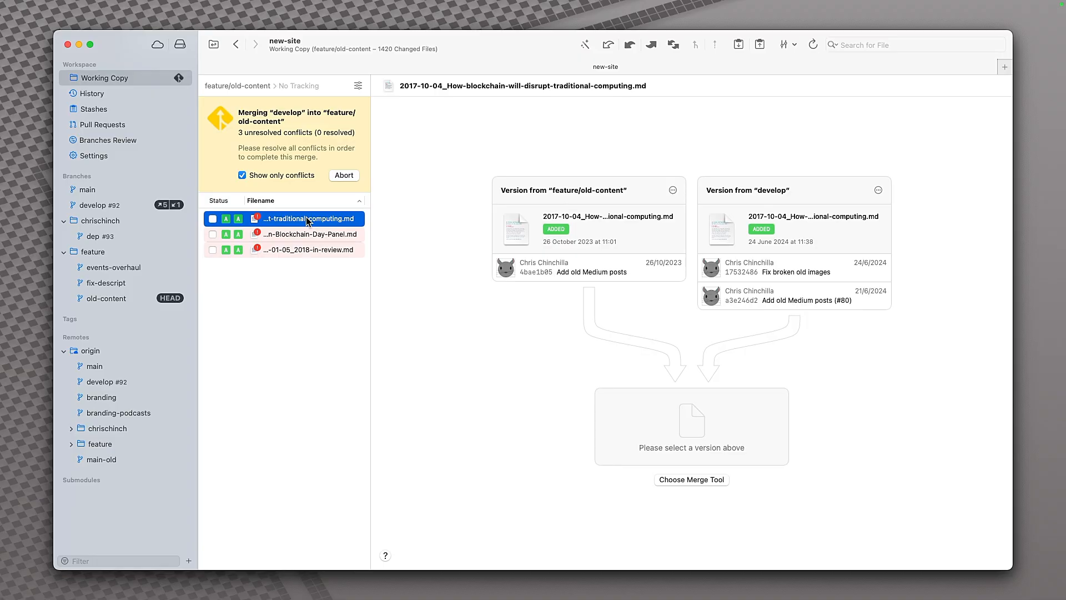
pyautogui.press('super+Tab')
pyautogui.press('super+Tab')
pyautogui.press('super+Tab')
pyautogui.press('super+Tab')
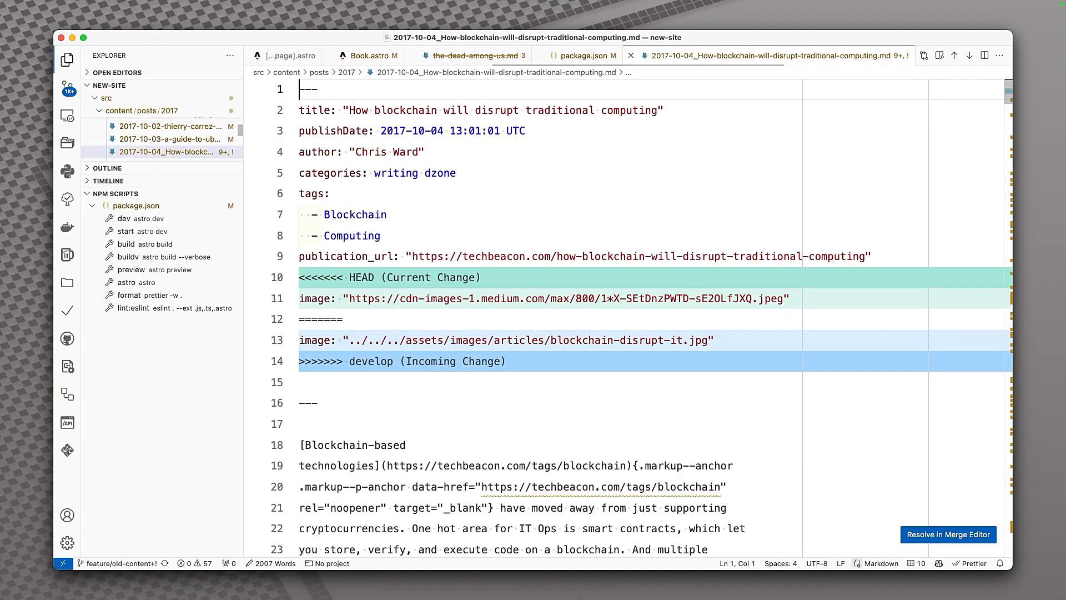
pyautogui.press('super+Tab')
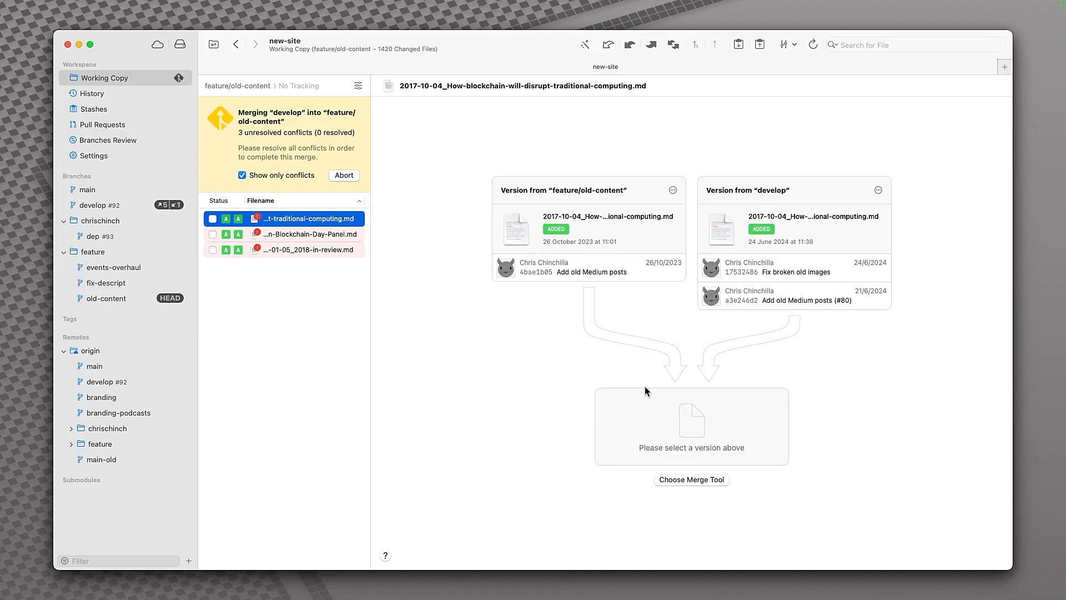
# Step: Examine the actions for the article's feature/old-content and develop versions, including the apps for opening the feature/old-content version
pyautogui.click(672, 191)
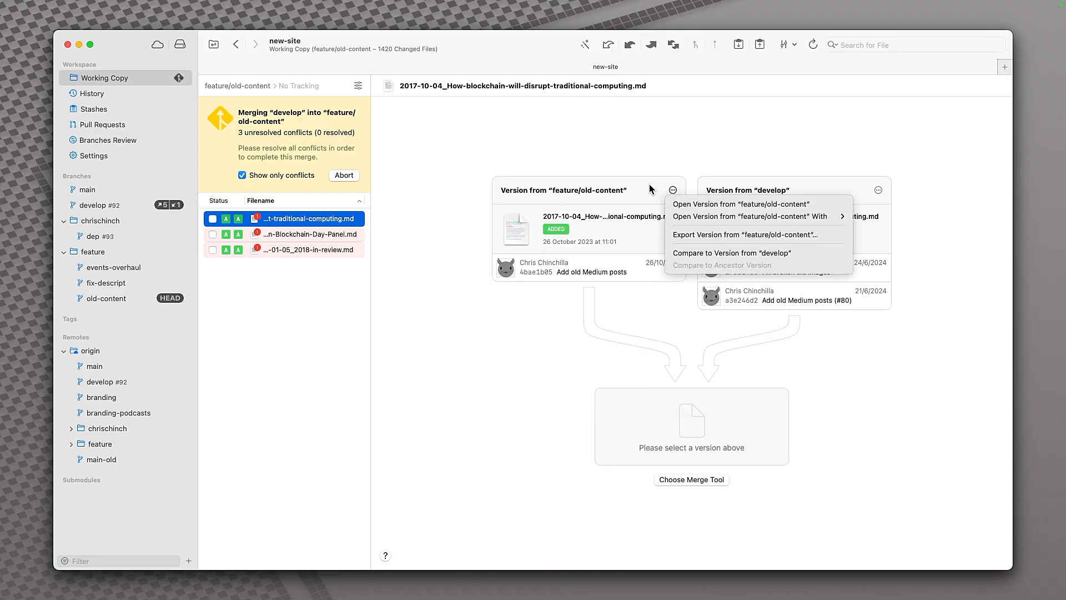
pyautogui.moveTo(678, 219)
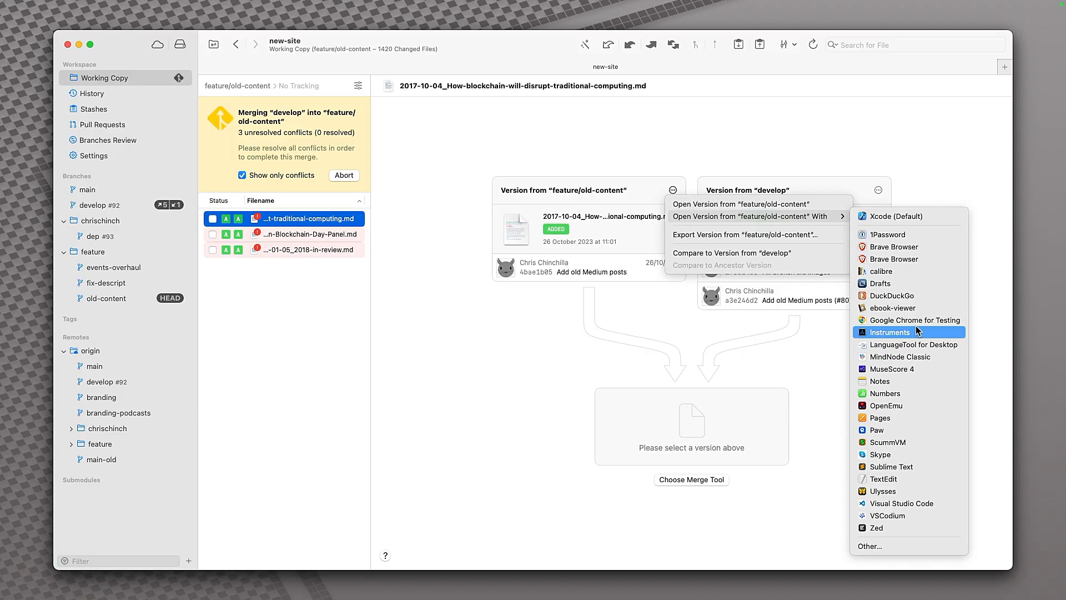
pyautogui.click(923, 164)
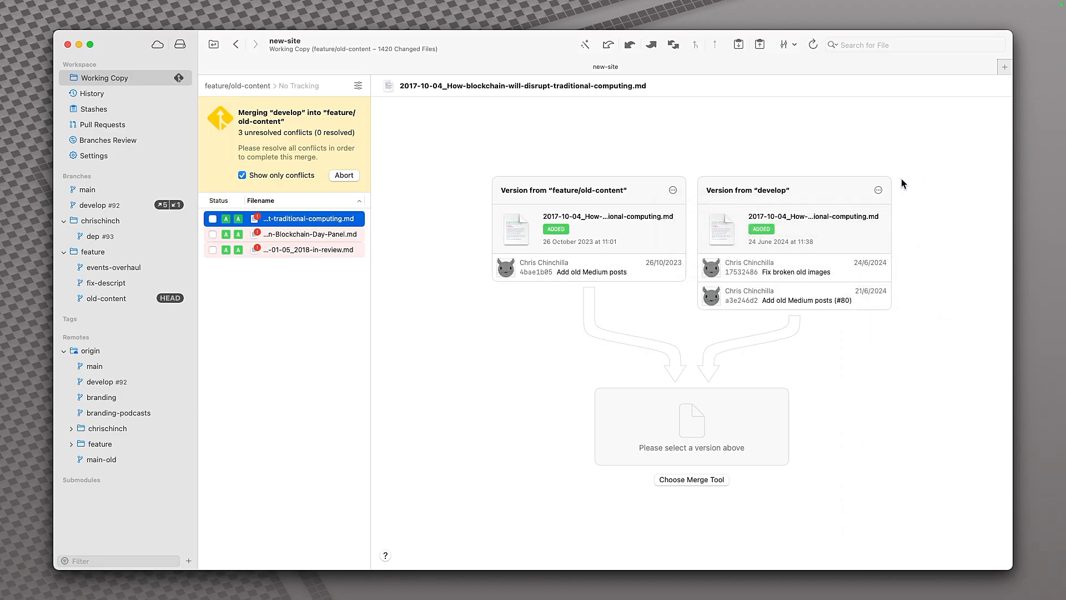
pyautogui.click(878, 190)
pyautogui.click(928, 166)
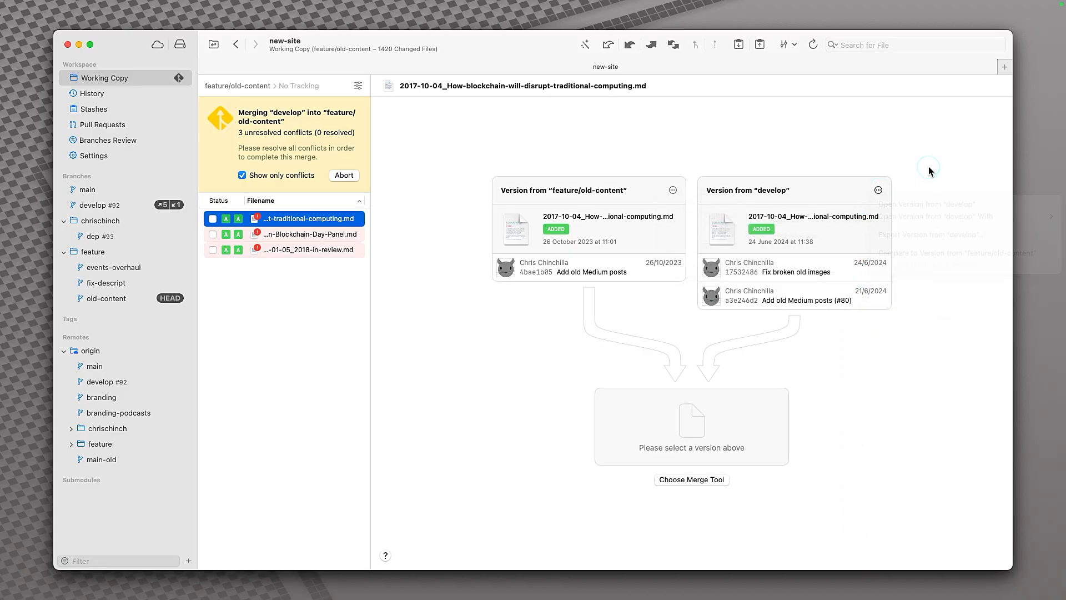
# Step: Examine the merge tools offered for the traditional-computing article without choosing one, then view the file's available actions
pyautogui.click(700, 479)
pyautogui.click(566, 311)
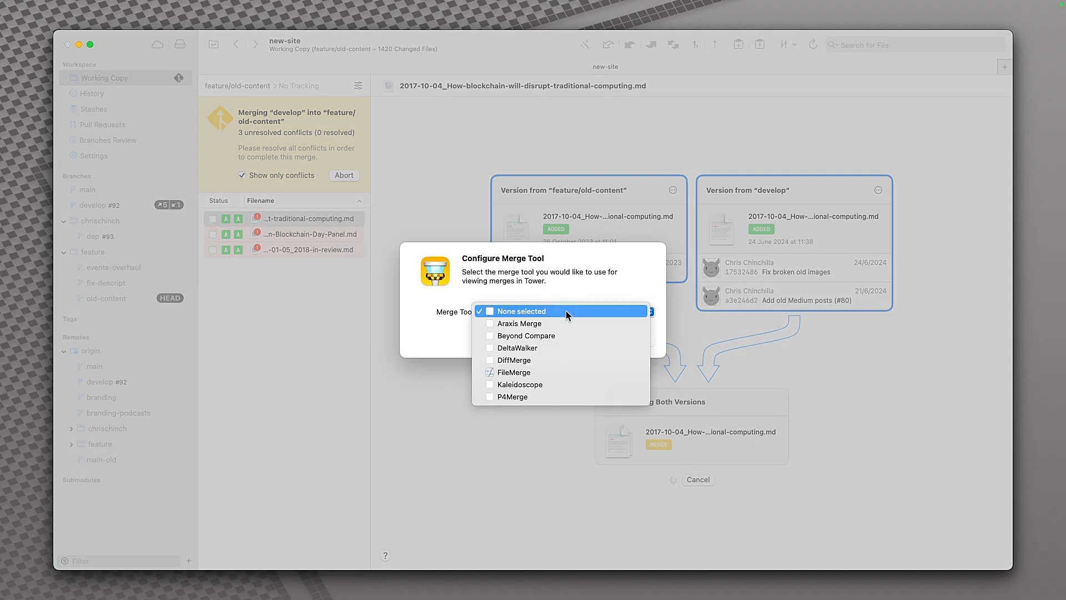
pyautogui.click(545, 471)
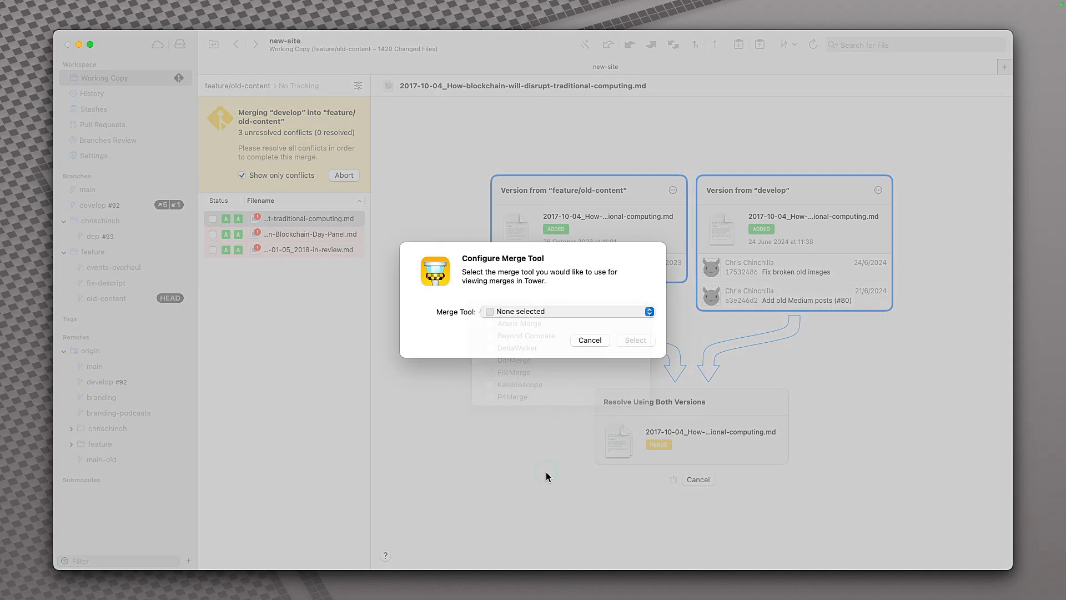
pyautogui.click(595, 340)
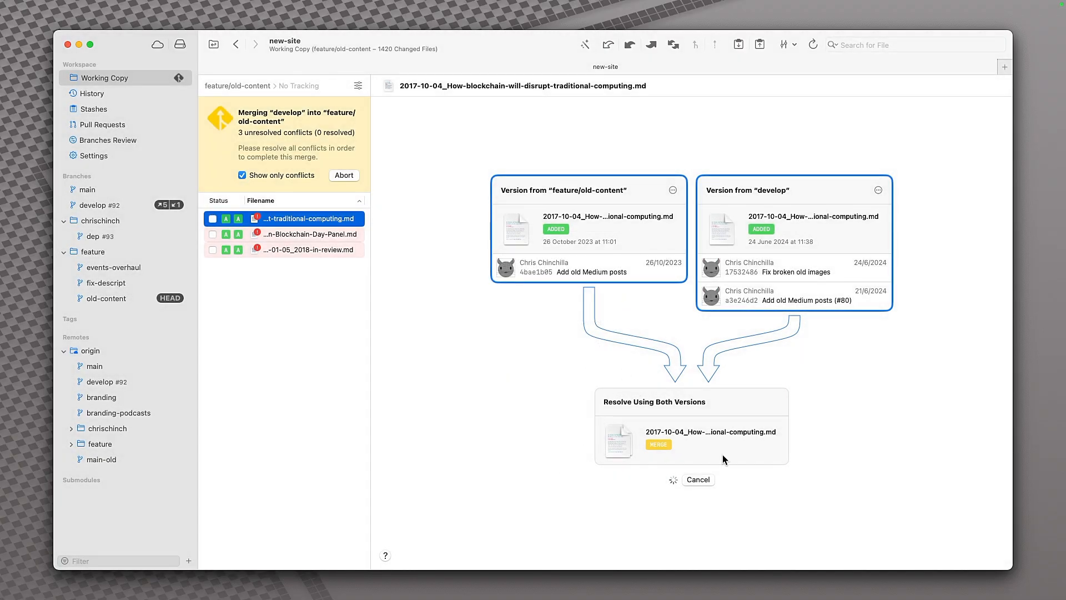
pyautogui.rightClick(313, 224)
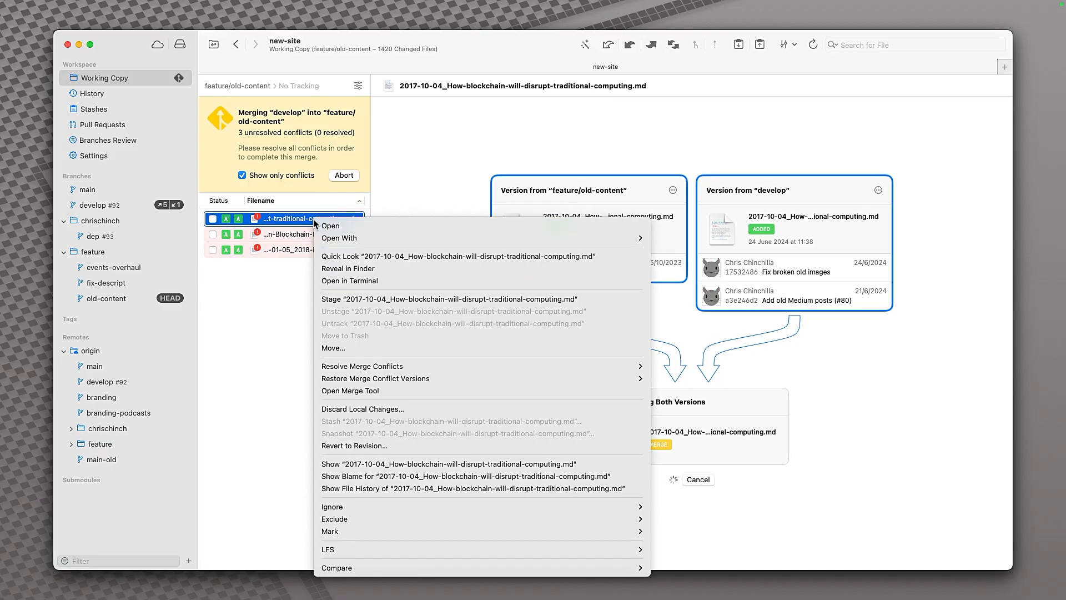
pyautogui.moveTo(379, 368)
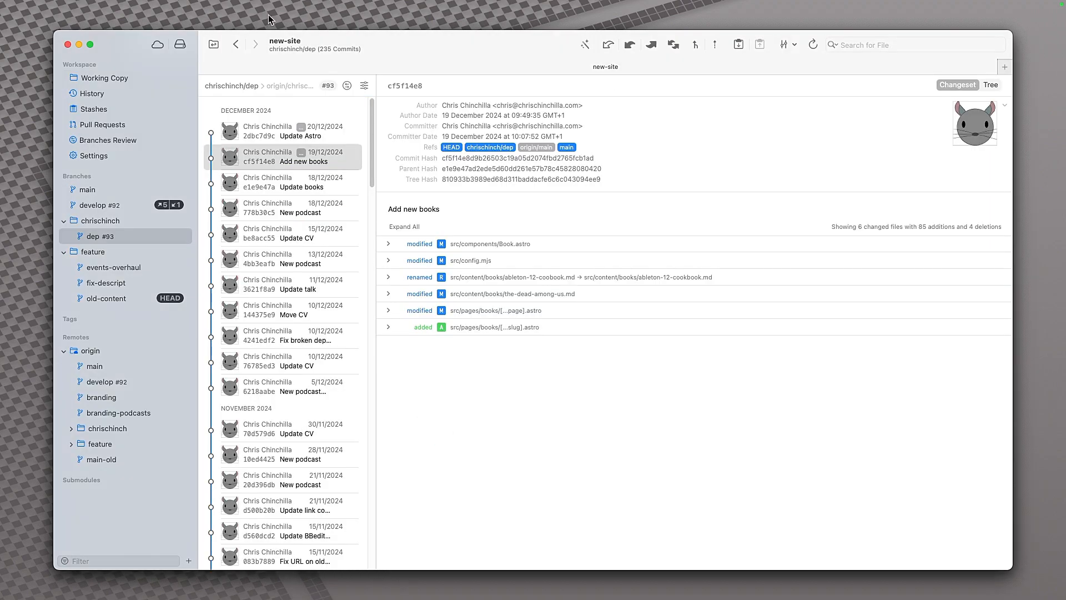
# Step: Undo the merge abort, open the working copy, and undo the merge of develop into feature/old-content
pyautogui.moveTo(189, 5)
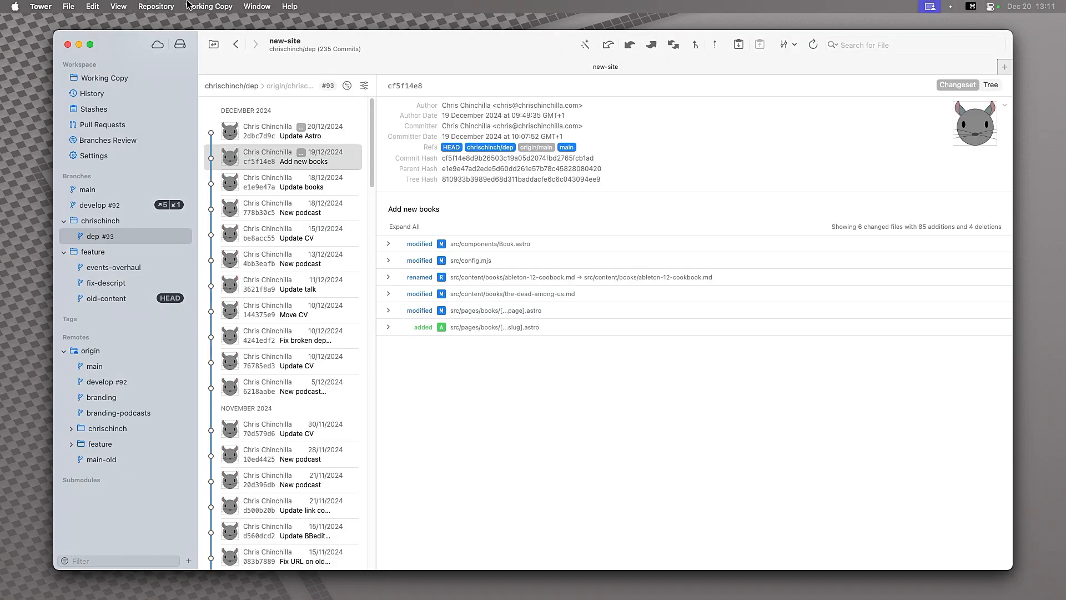
pyautogui.click(94, 6)
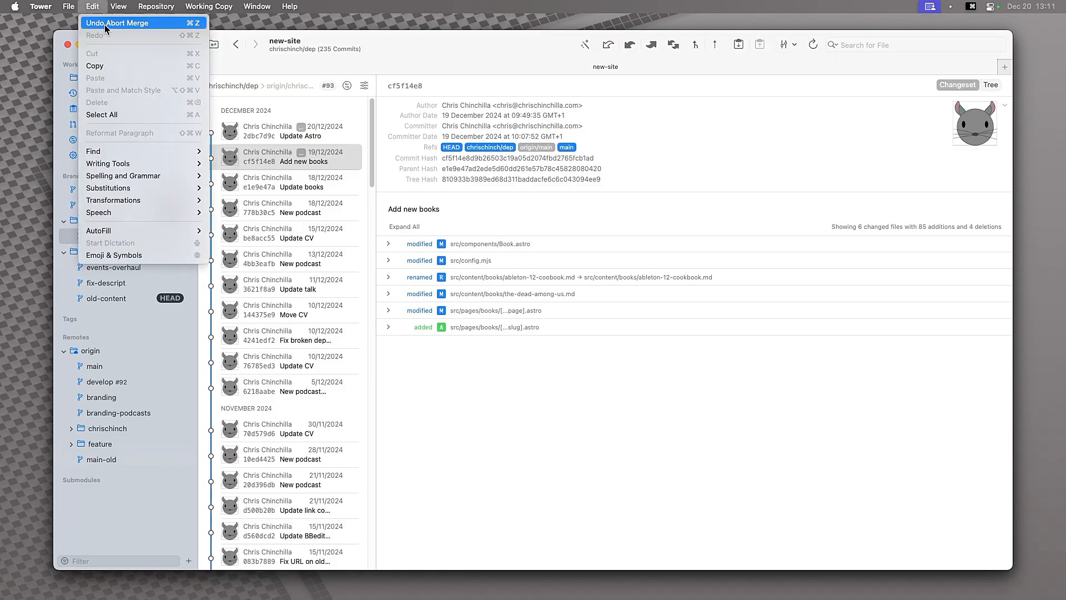
pyautogui.click(104, 24)
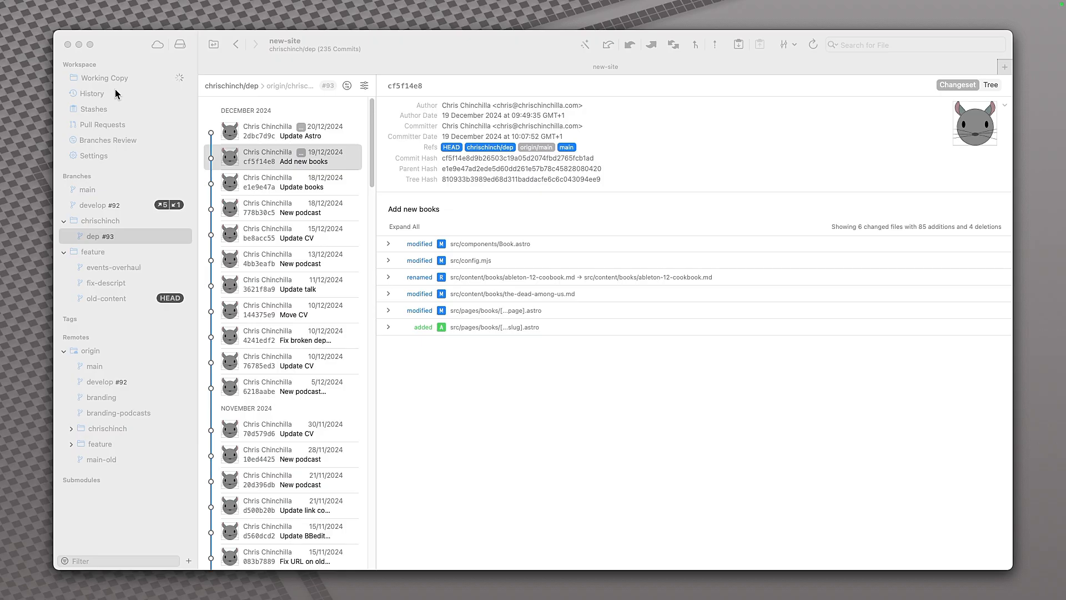
pyautogui.click(115, 81)
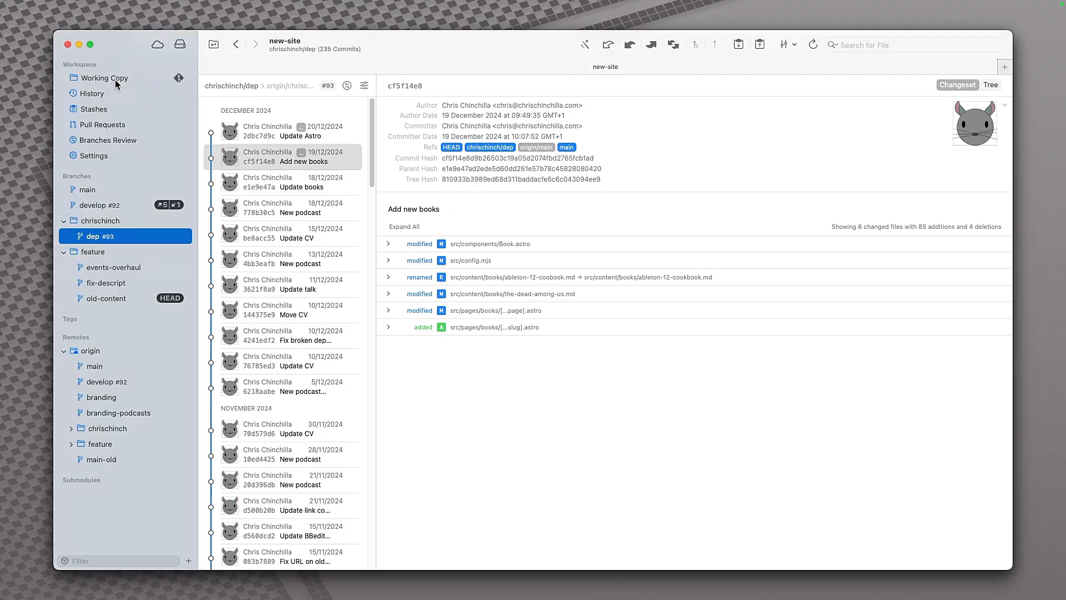
pyautogui.click(95, 6)
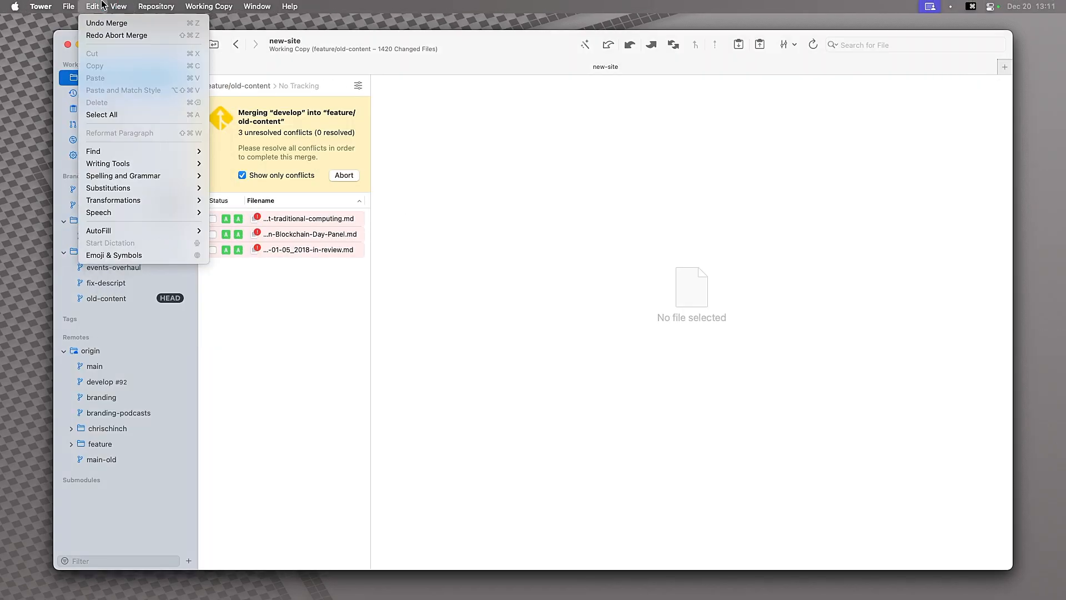
pyautogui.click(105, 25)
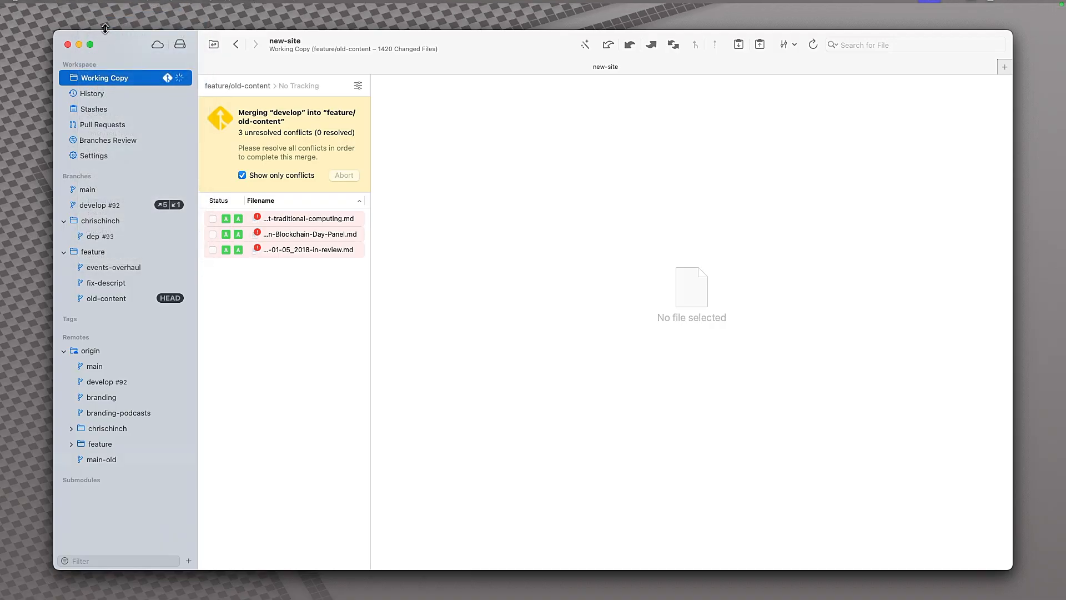
# Step: Undo the branch publishing and the Update Astro commit
pyautogui.click(96, 5)
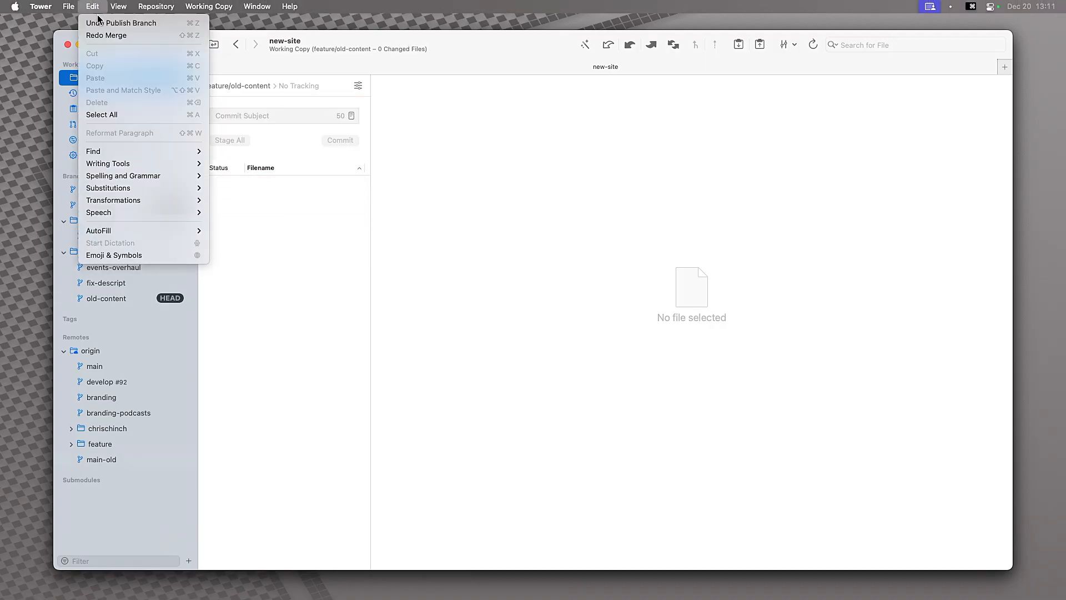
pyautogui.click(99, 23)
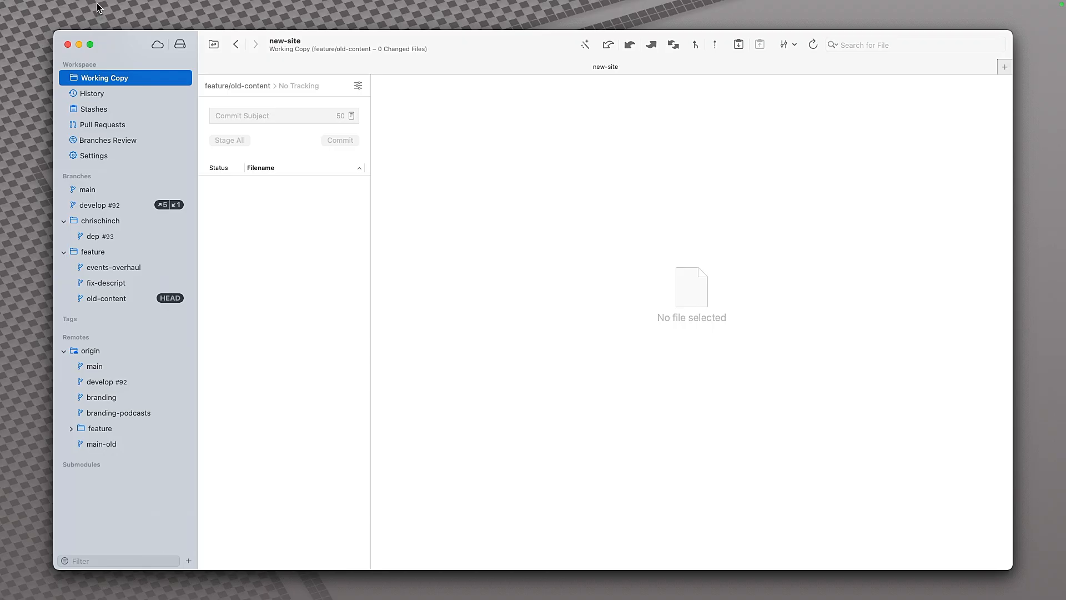
pyautogui.click(98, 6)
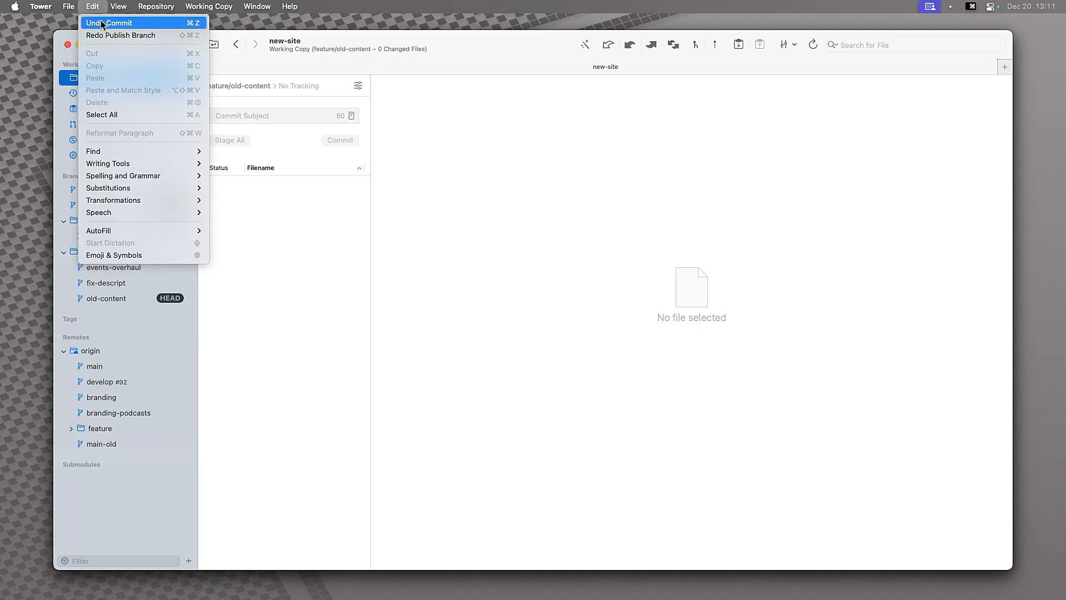
pyautogui.click(100, 23)
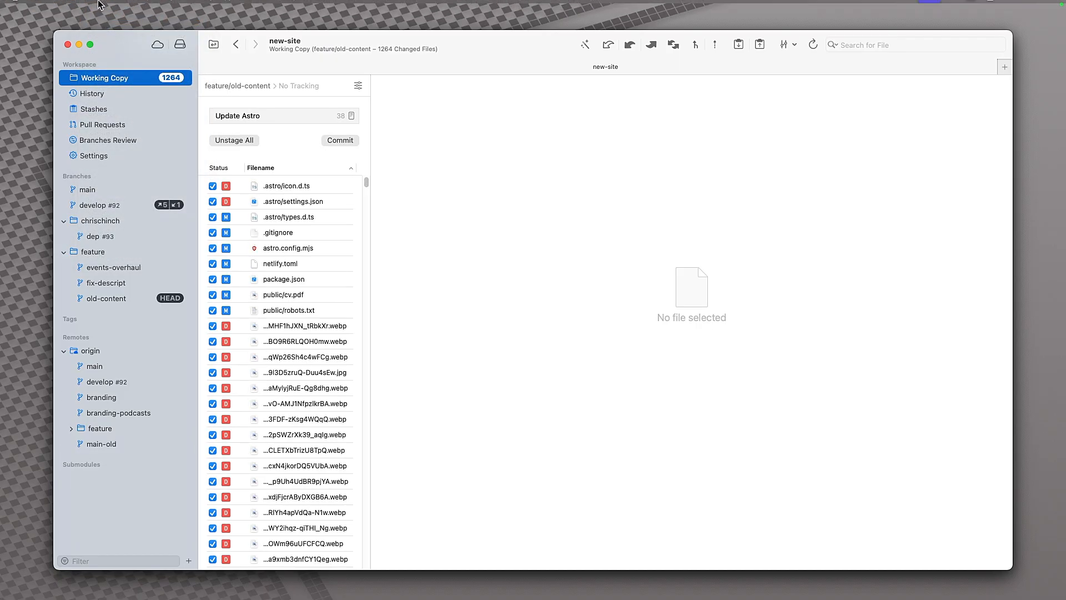
# Step: Undo the last two Apply Patch operations in the working copy
pyautogui.moveTo(98, 6)
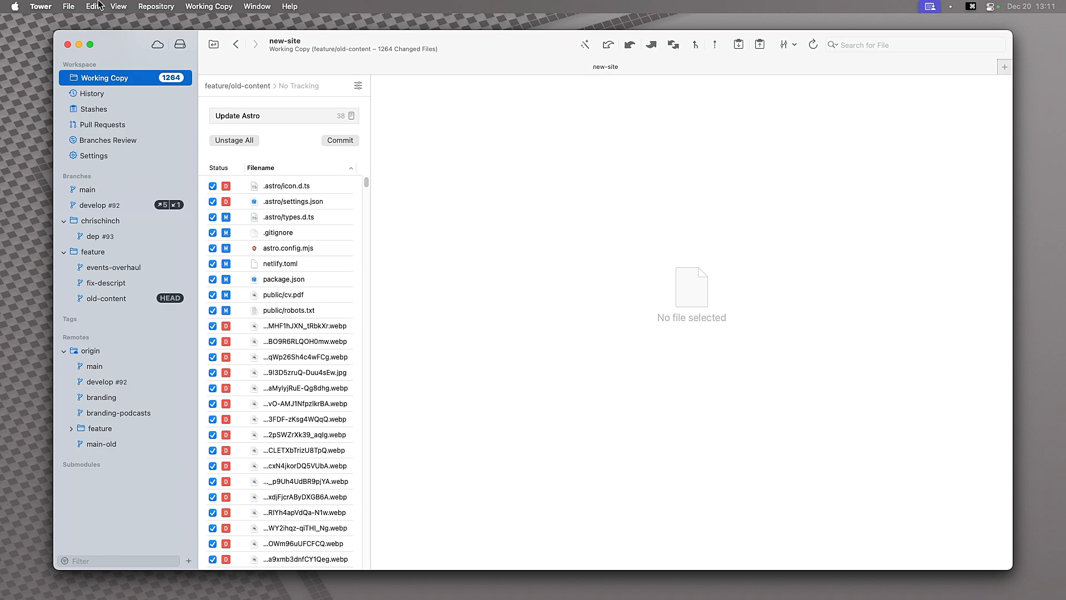
pyautogui.click(99, 6)
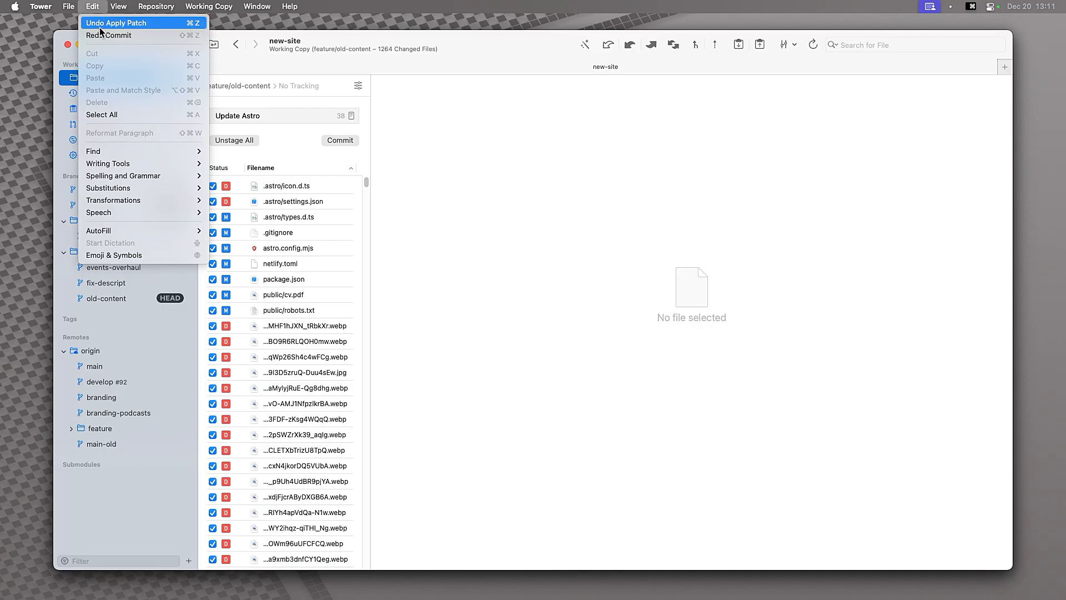
pyautogui.click(100, 27)
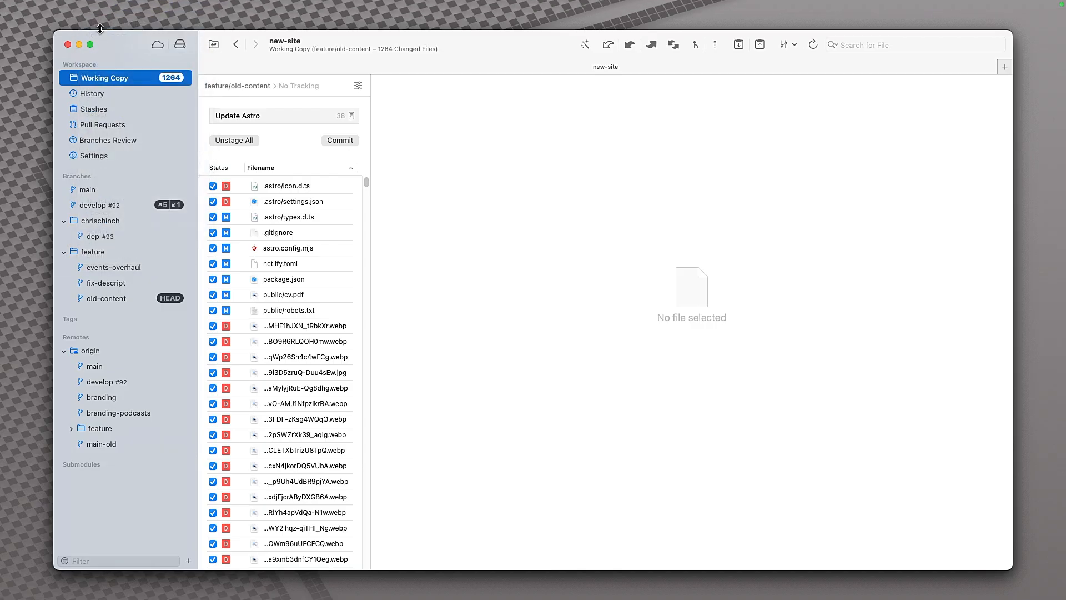
pyautogui.click(98, 6)
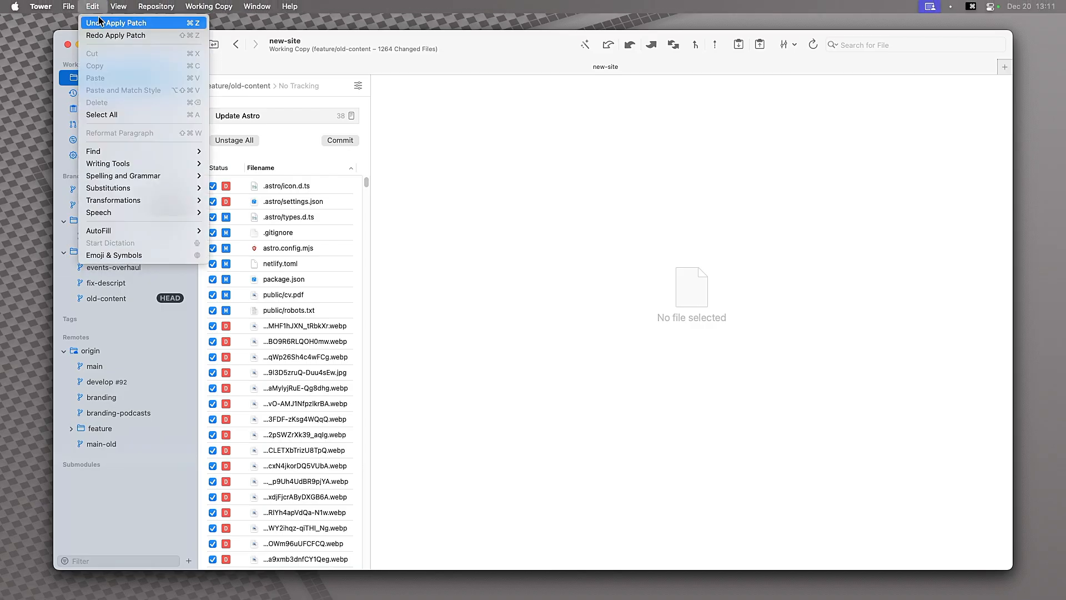
pyautogui.click(99, 22)
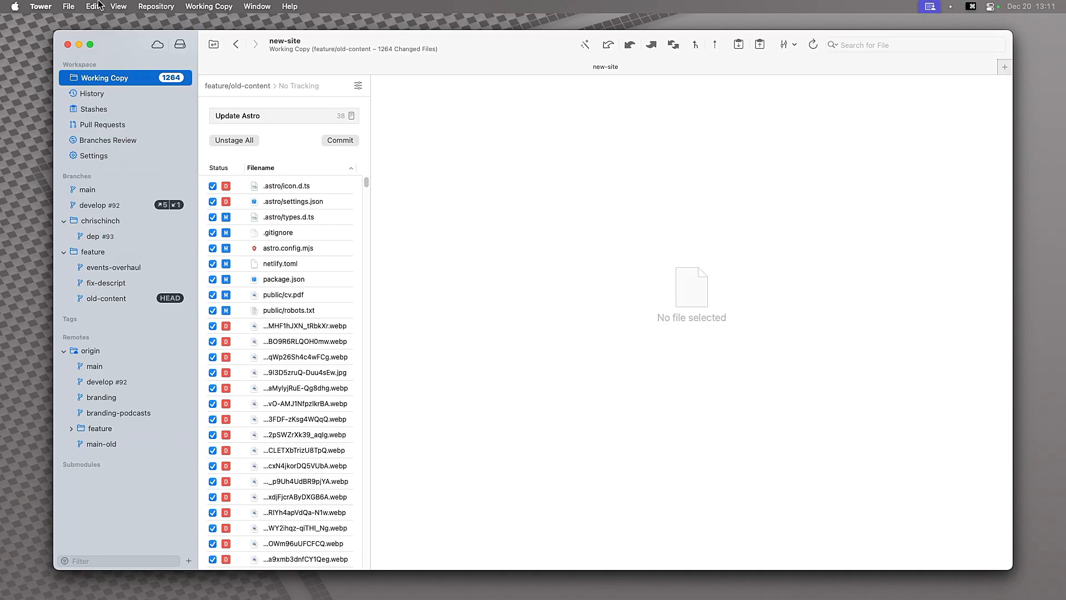
# Step: Try to undo the revision checkout, abort at the request to stash local changes, and check which operation can be undone
pyautogui.click(99, 5)
pyautogui.click(99, 6)
pyautogui.click(99, 6)
pyautogui.click(102, 23)
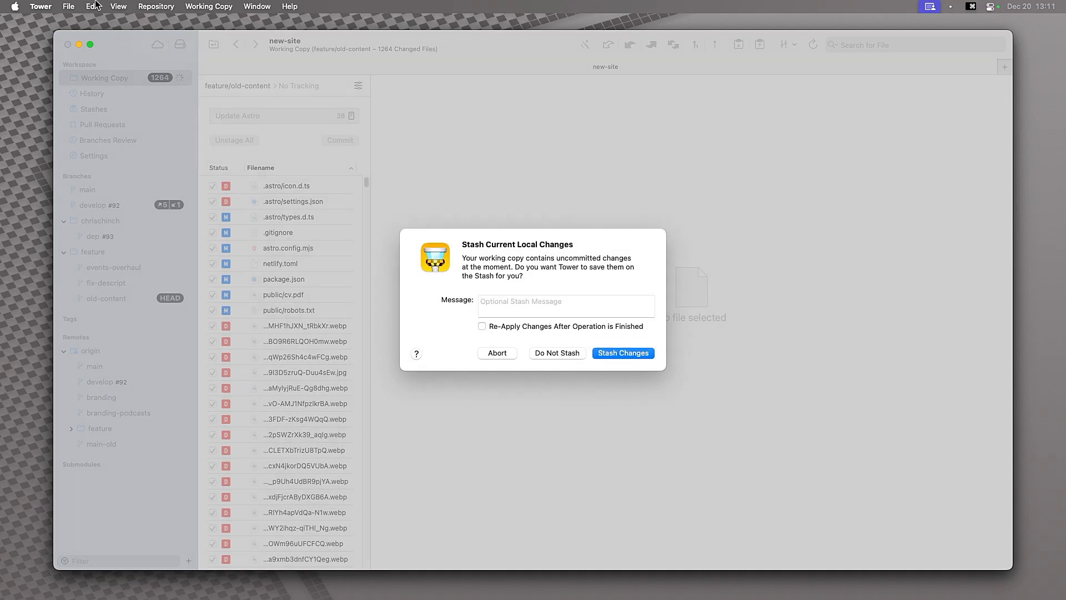
pyautogui.click(497, 353)
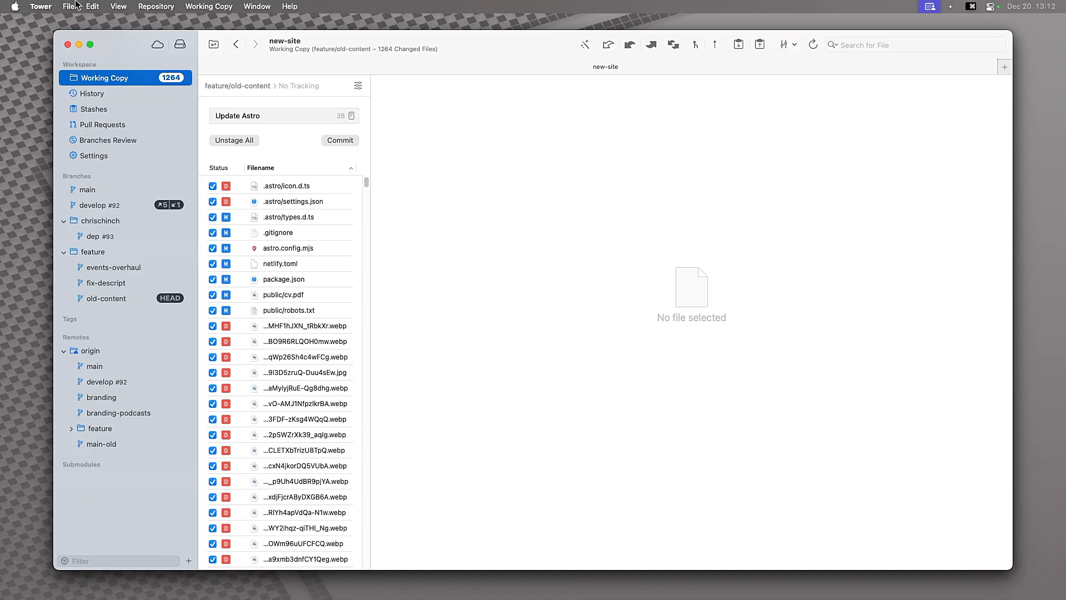
pyautogui.click(94, 6)
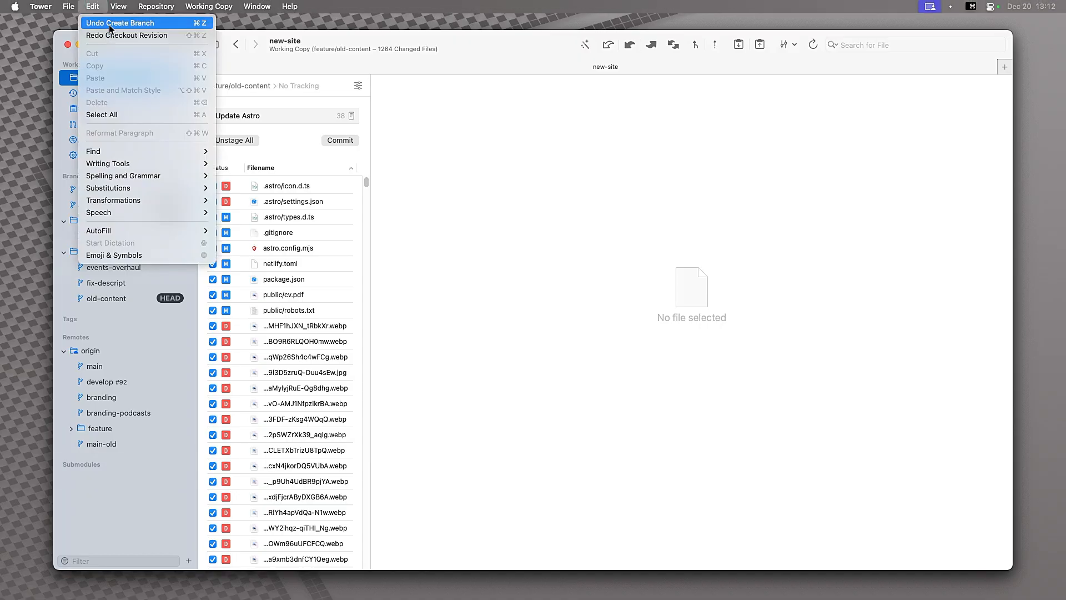
pyautogui.click(159, 5)
pyautogui.click(143, 206)
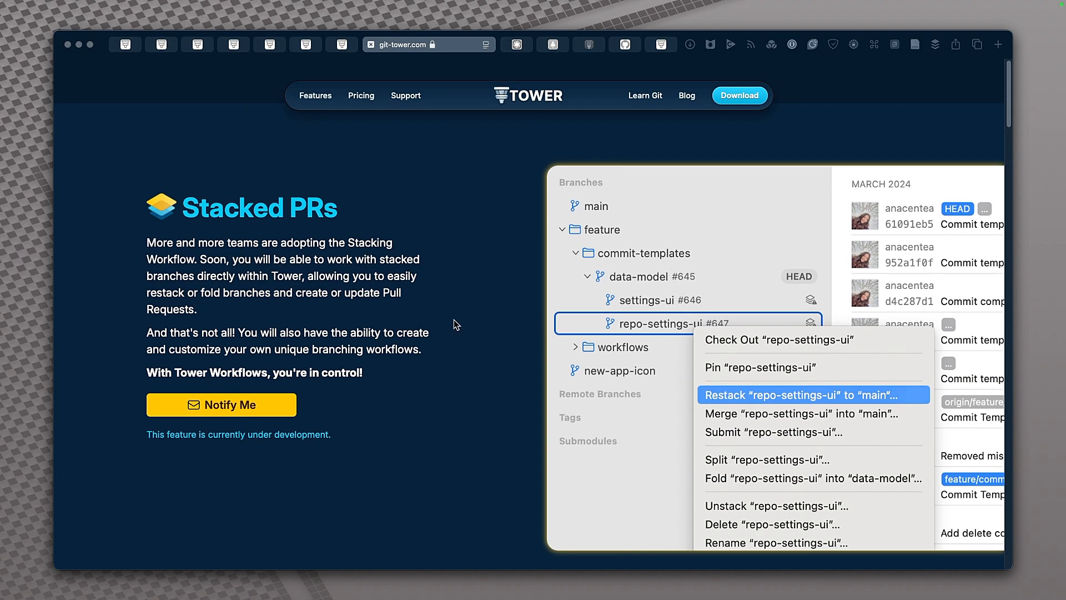
# Step: Read the Stacked PRs page on git-tower.com, covering its benefits, Tower Workflows and branching features, then switch back to Tower
pyautogui.scroll(-3, 355, 302)
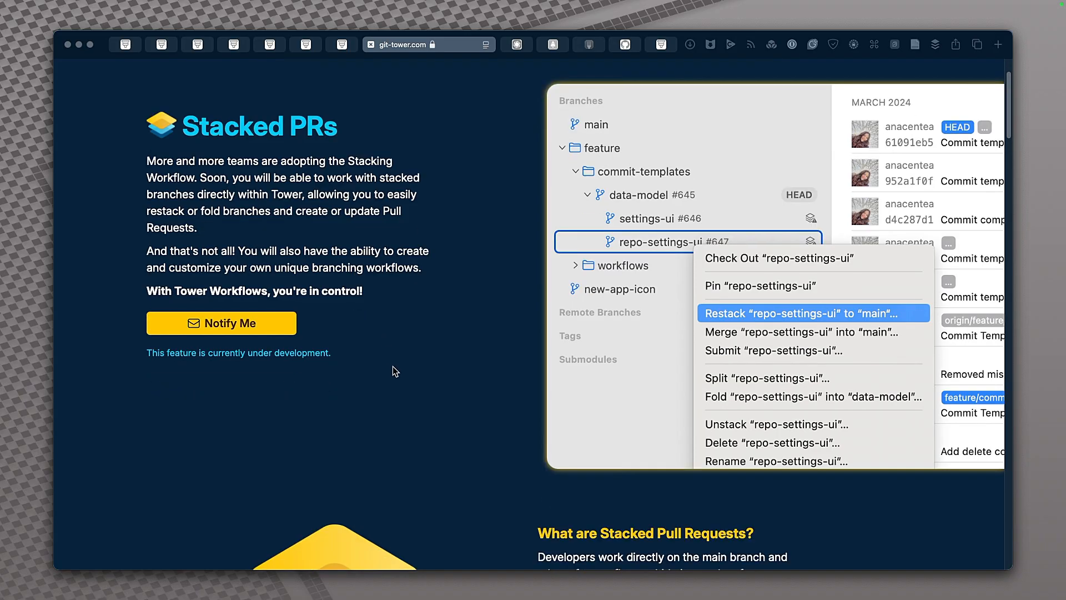
pyautogui.scroll(-5, 394, 371)
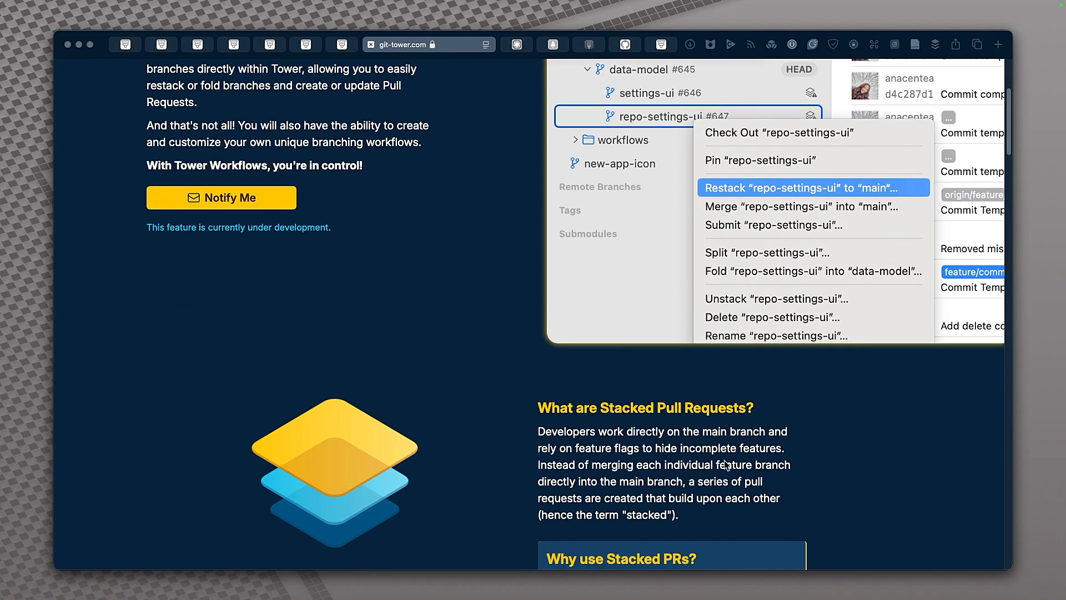
pyautogui.scroll(1, 660, 472)
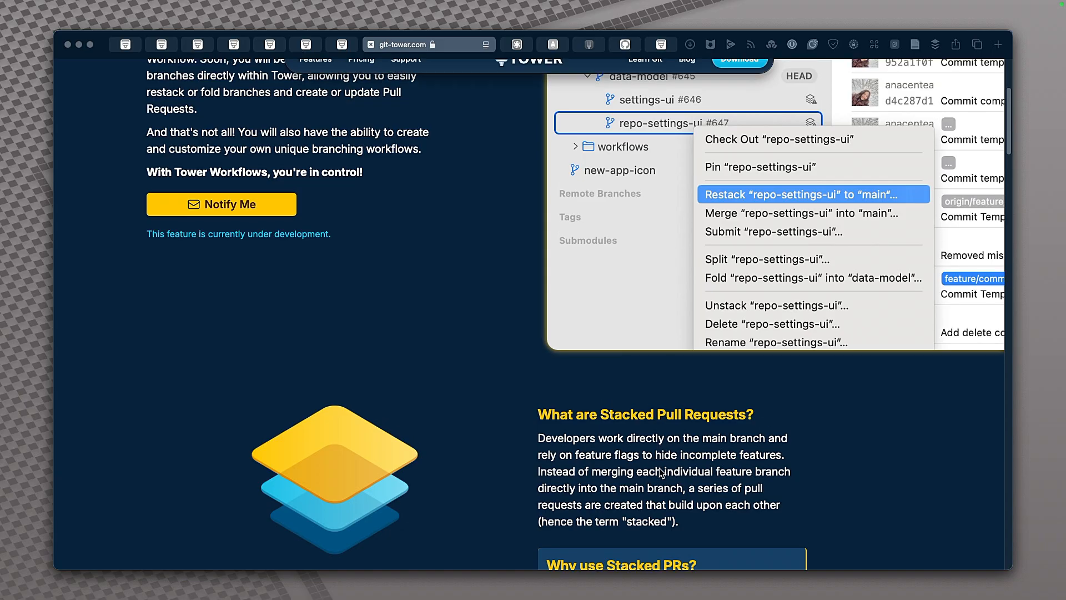
pyautogui.scroll(-10, 661, 472)
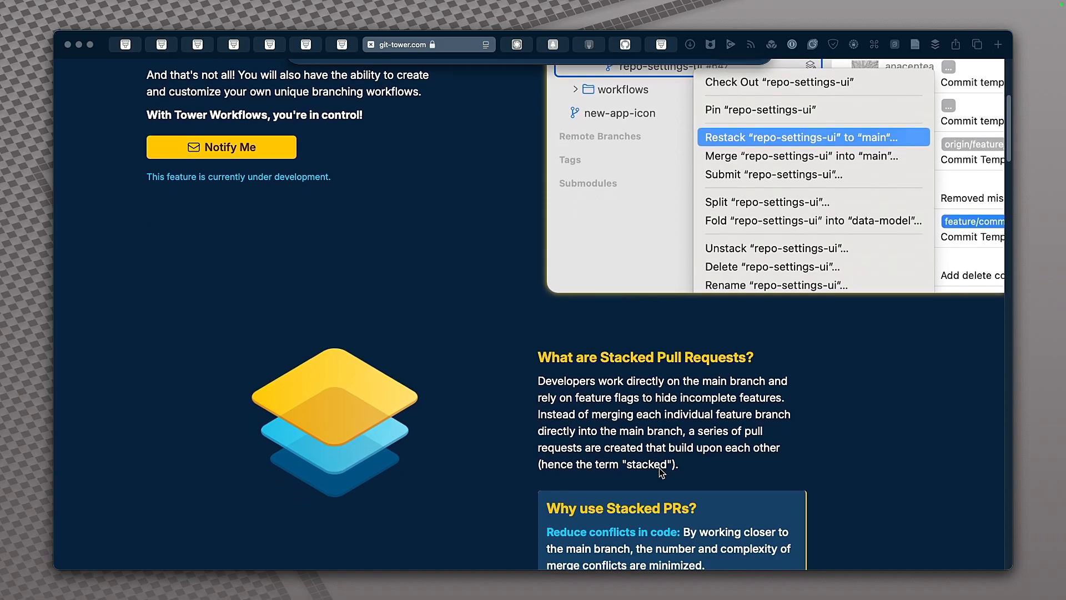
pyautogui.scroll(-7, 660, 472)
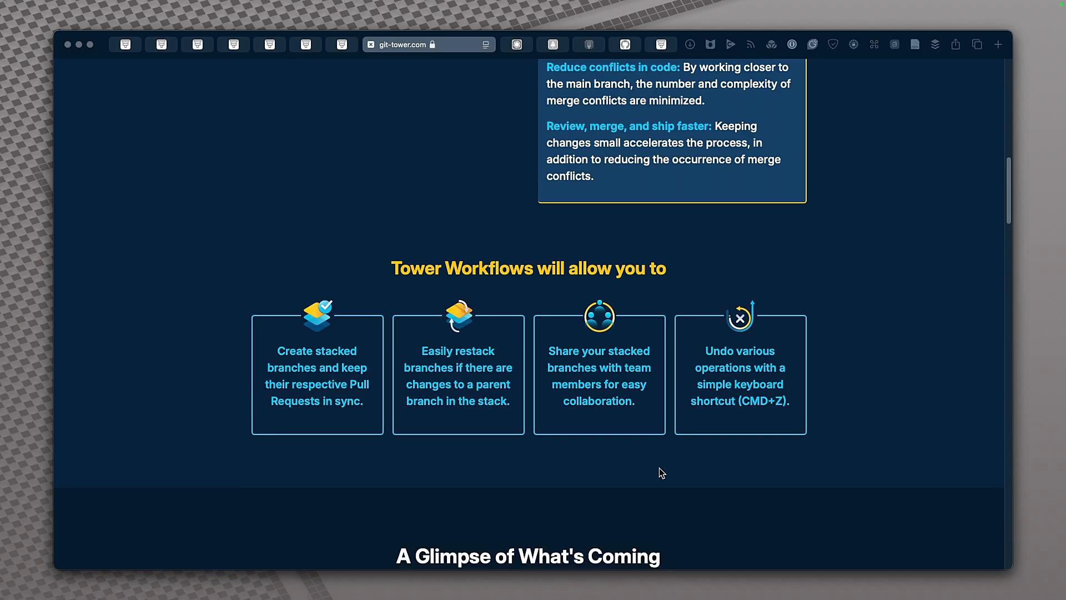
pyautogui.scroll(-4, 661, 472)
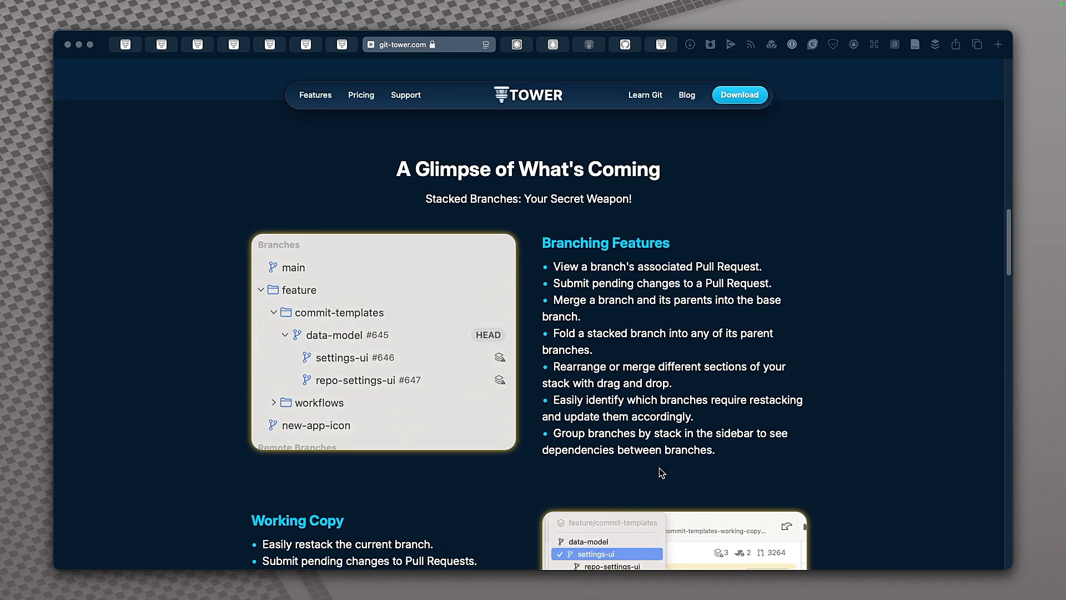
pyautogui.press('super+Tab')
pyautogui.press('super+Tab')
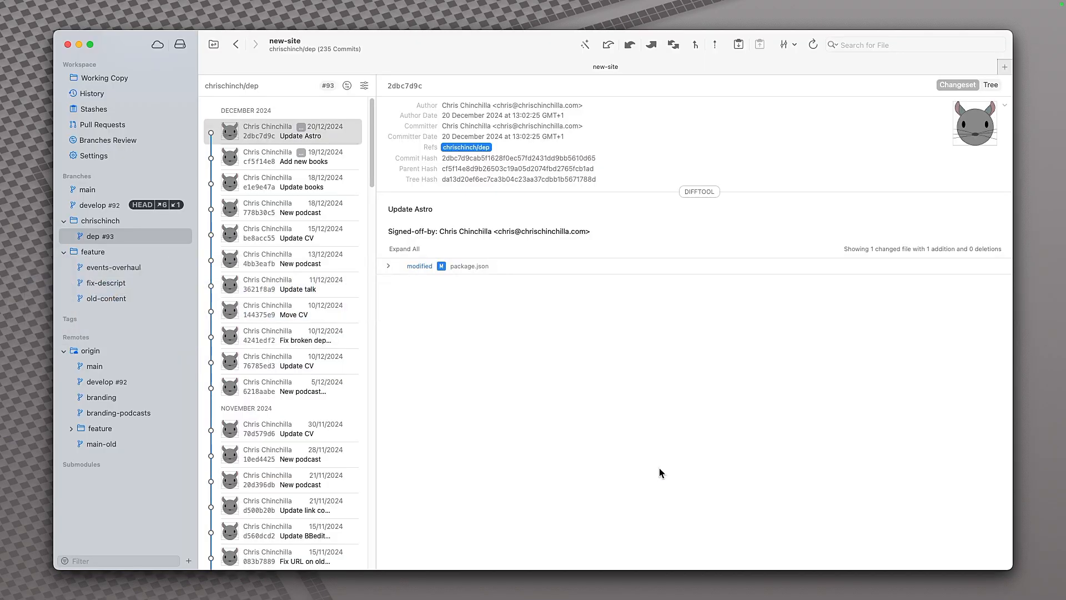
# Step: Enable the stacked branches workflow, then create and check out a stacked branch named Updates with develop as its parent
pyautogui.click(787, 45)
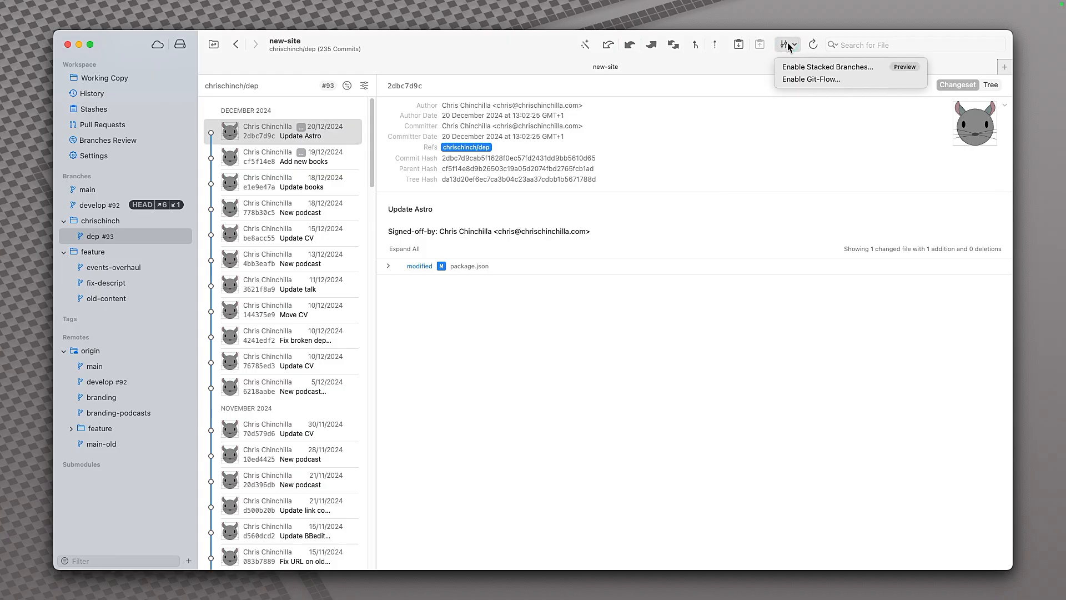
pyautogui.click(798, 67)
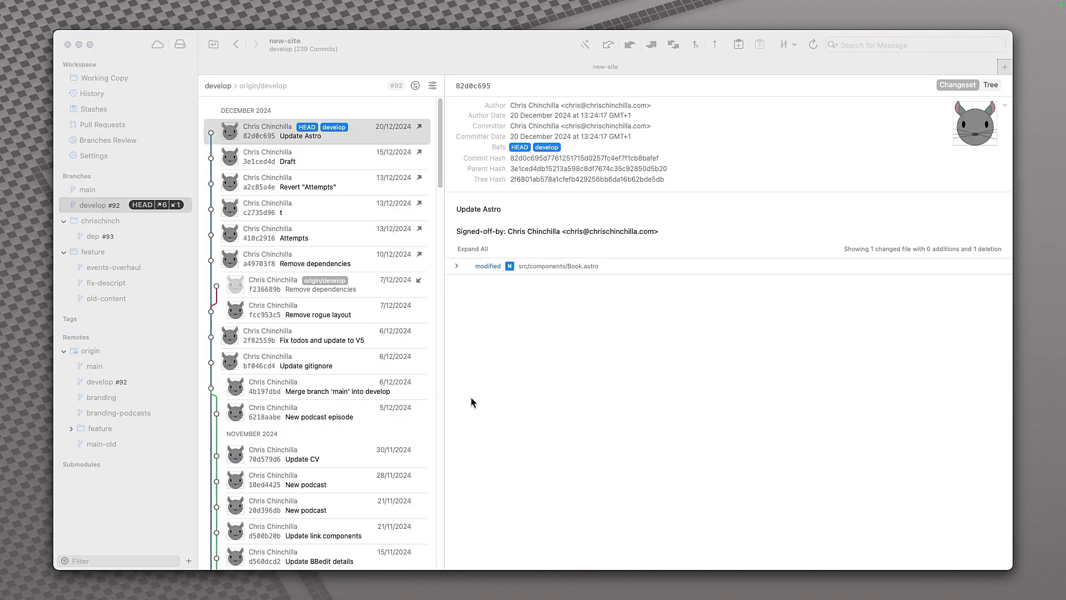
pyautogui.click(99, 208)
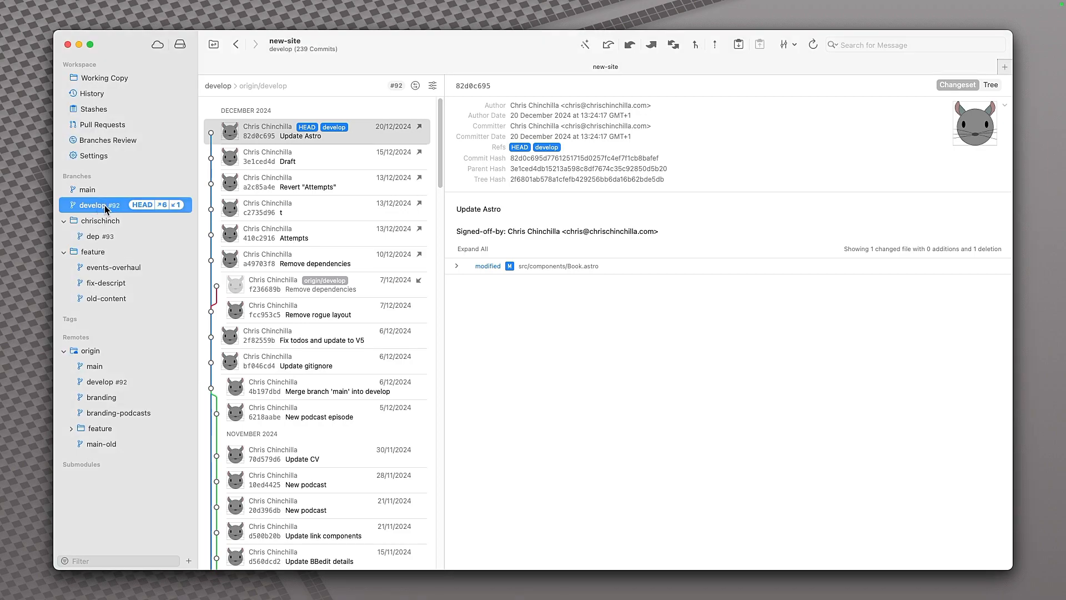
pyautogui.rightClick(104, 210)
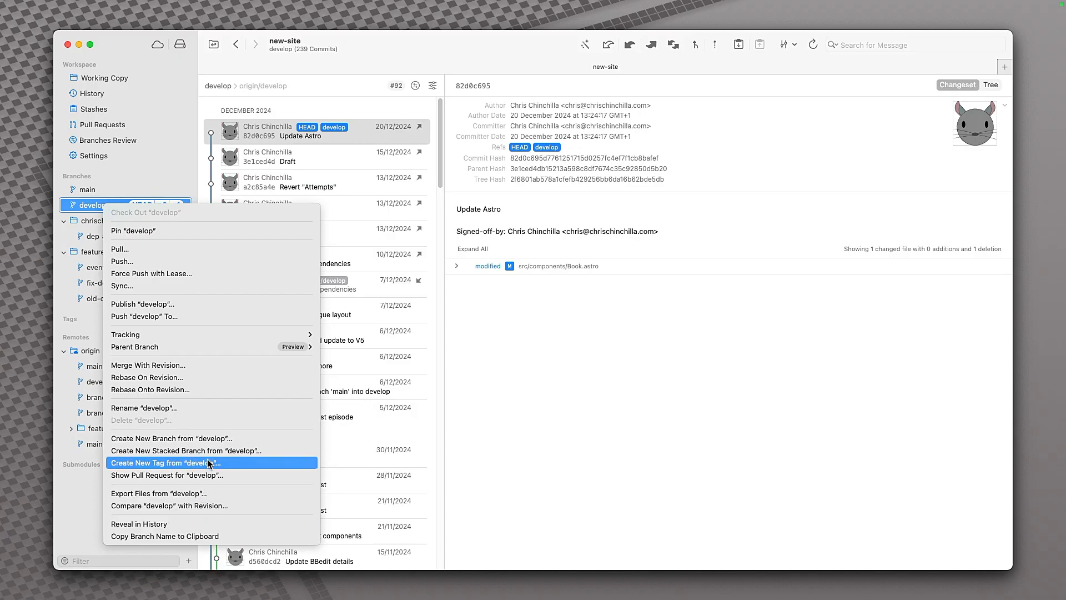
pyautogui.click(209, 450)
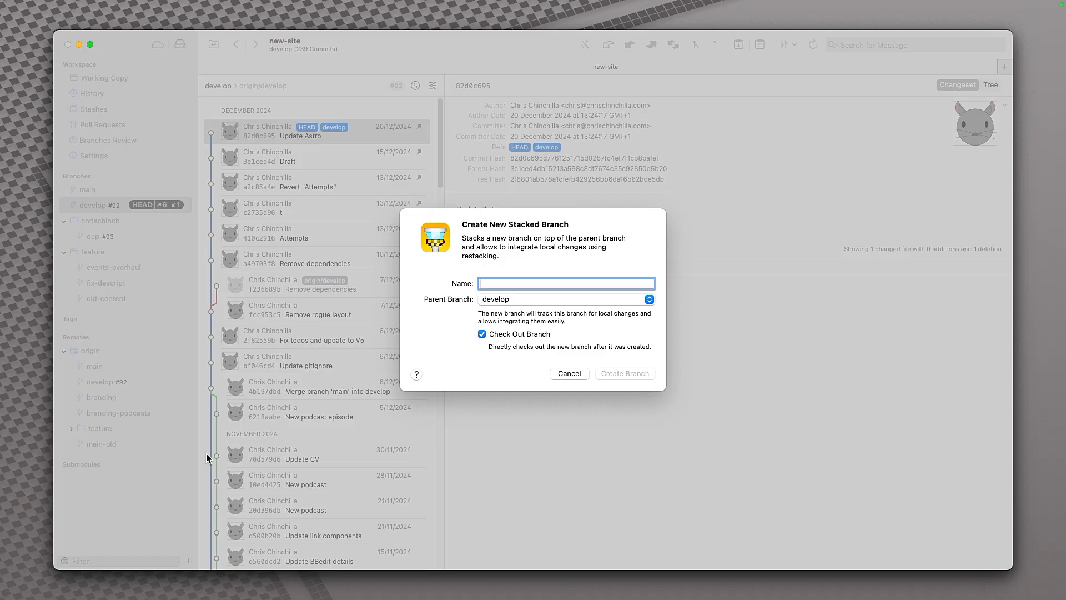
pyautogui.write('Updates')
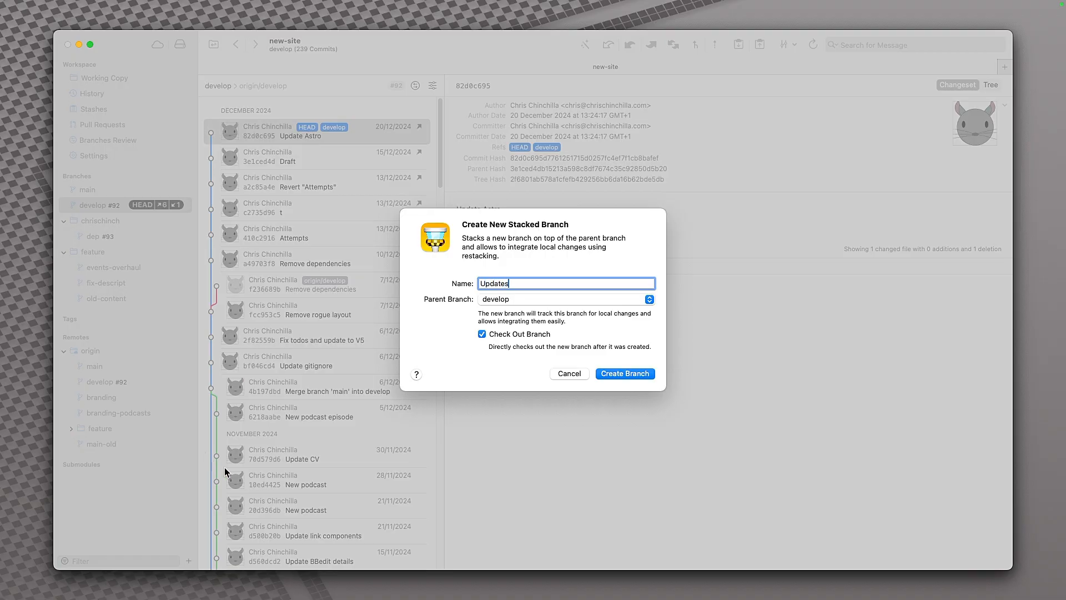
pyautogui.click(622, 374)
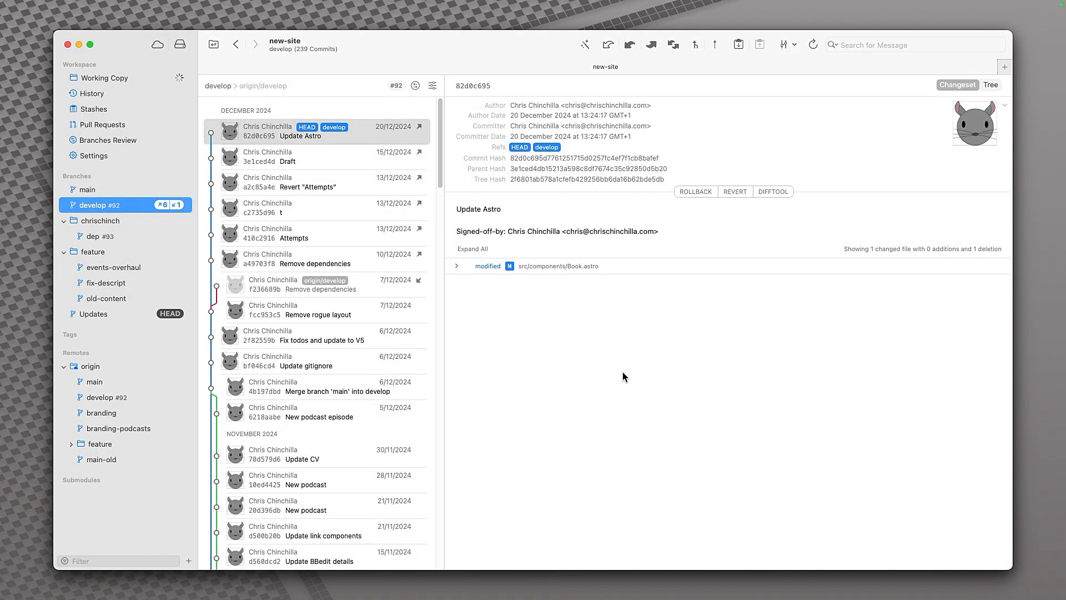
# Step: Check out develop, switch to VS Code and set the version in package.json to 1.2.0
pyautogui.doubleClick(102, 208)
pyautogui.press('super+Tab')
pyautogui.press('super+Tab')
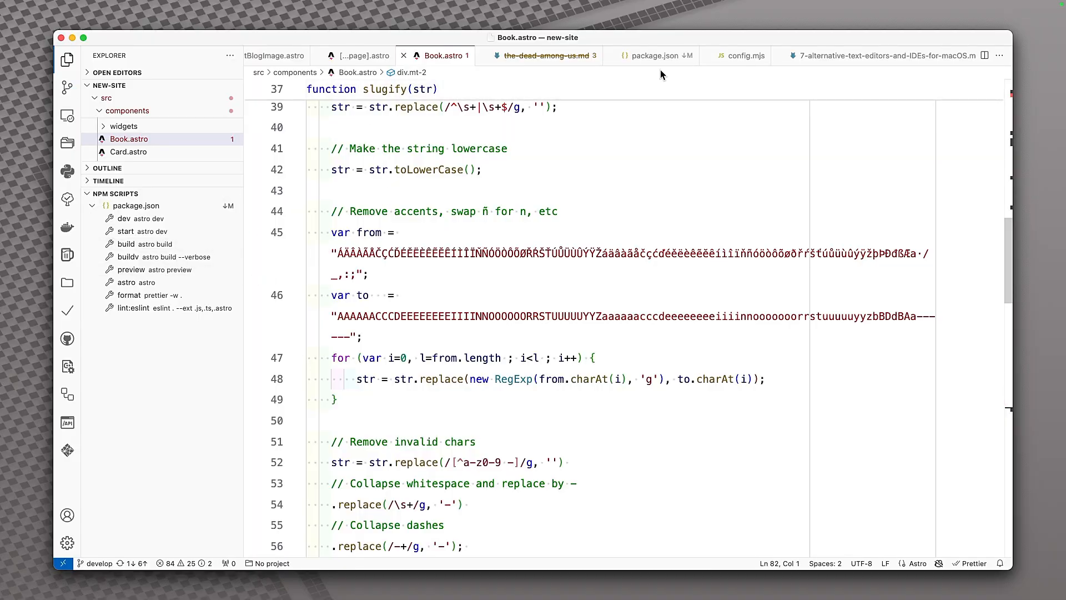
pyautogui.click(655, 56)
pyautogui.scroll(10, 568, 210)
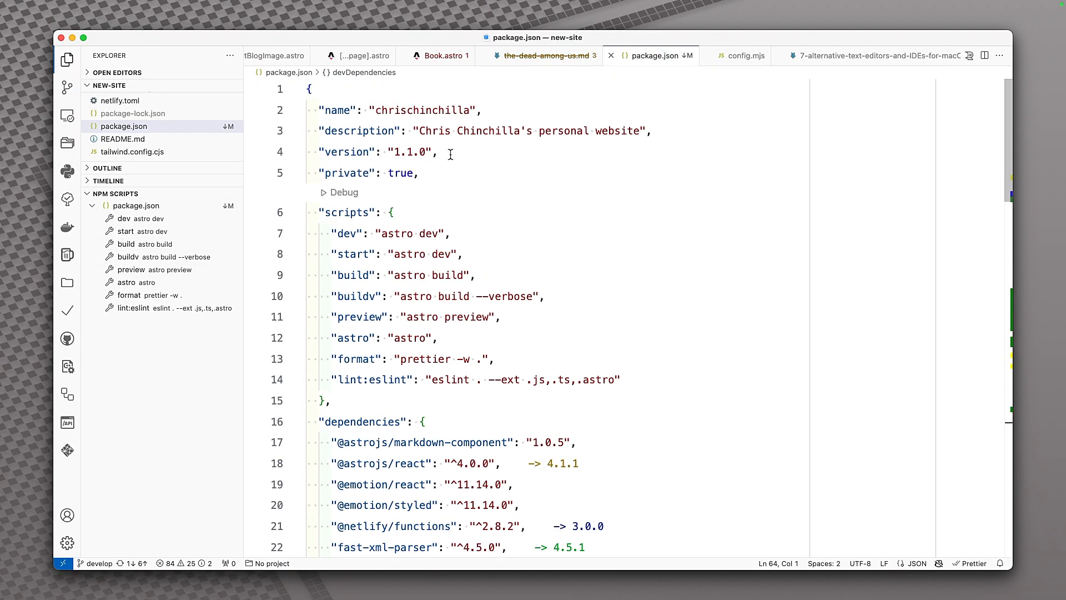
pyautogui.doubleClick(413, 151)
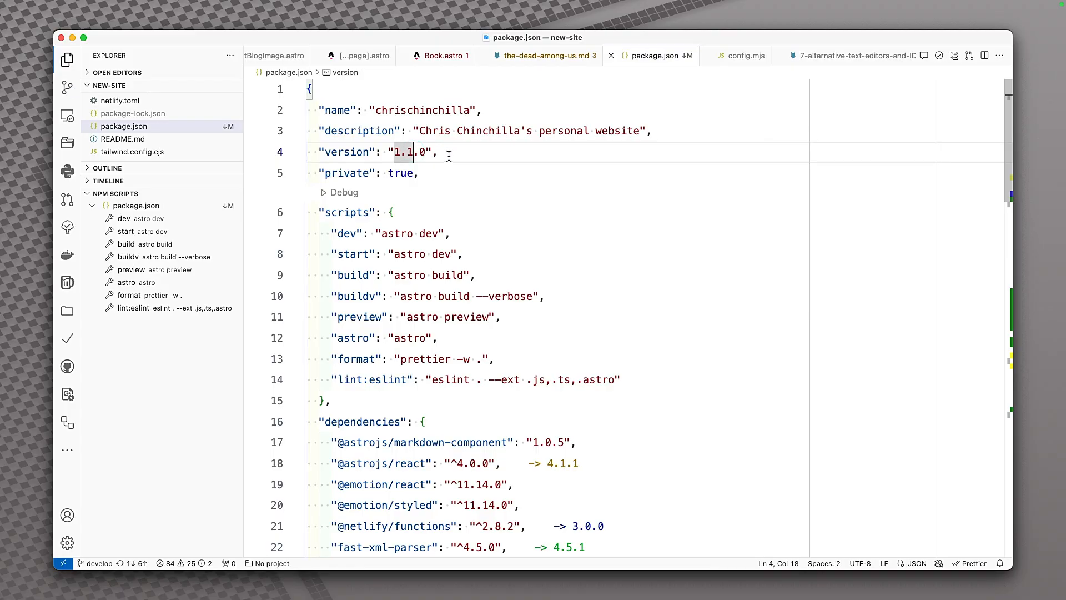
pyautogui.write('2')
# Step: Switch back to Tower, stage package.json and commit it to develop with the subject "Update"
pyautogui.press('super+Tab')
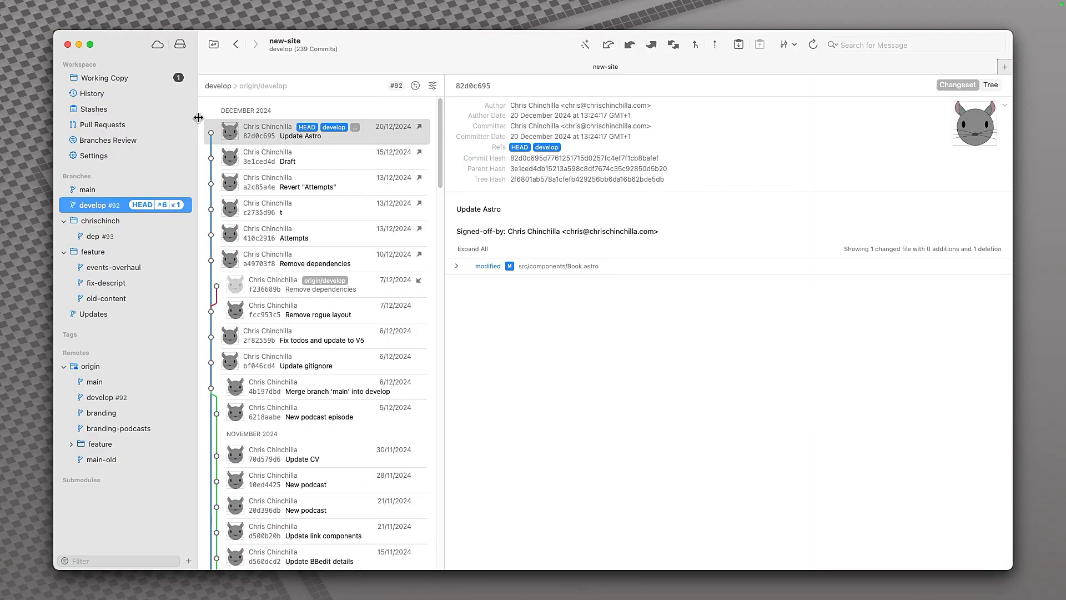
pyautogui.click(119, 73)
pyautogui.click(269, 116)
pyautogui.write('Update')
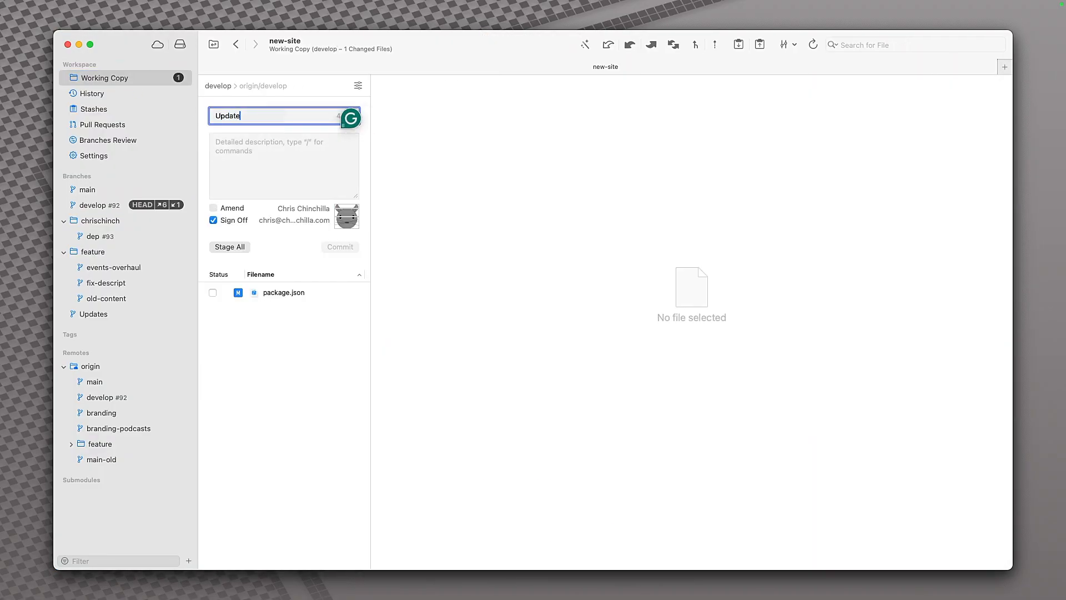
pyautogui.click(213, 292)
pyautogui.click(339, 141)
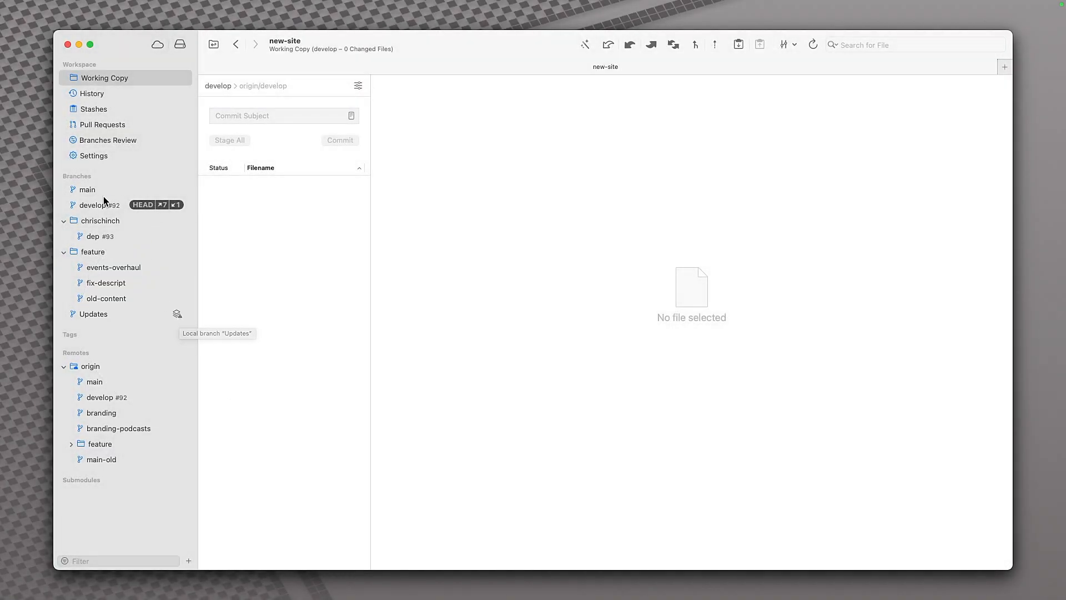
# Step: Restack the Updates branch to bring in the pending changes from its parent develop
pyautogui.click(96, 314)
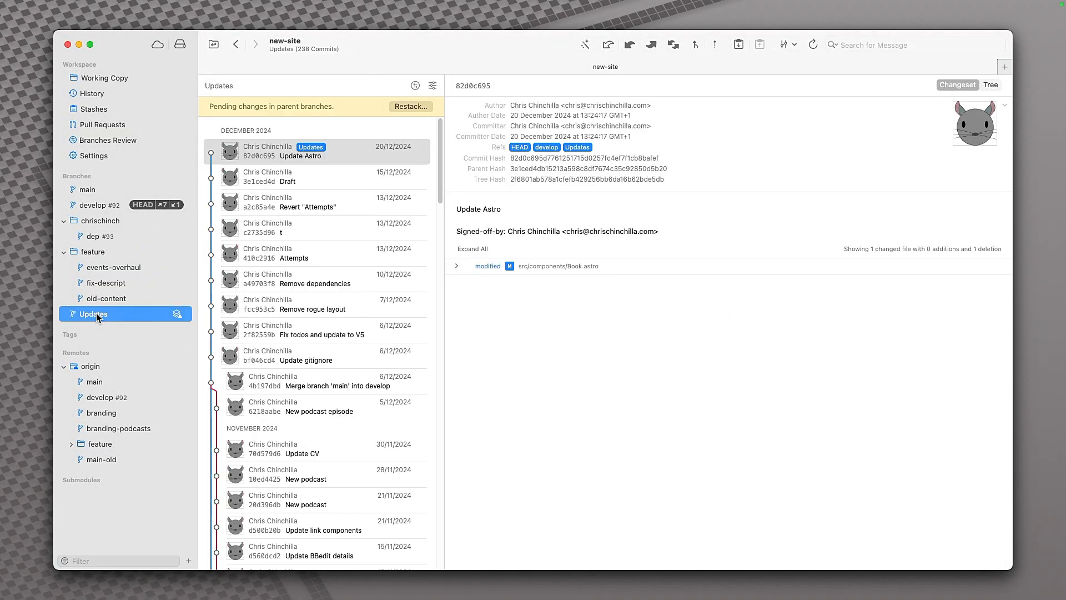
pyautogui.click(421, 104)
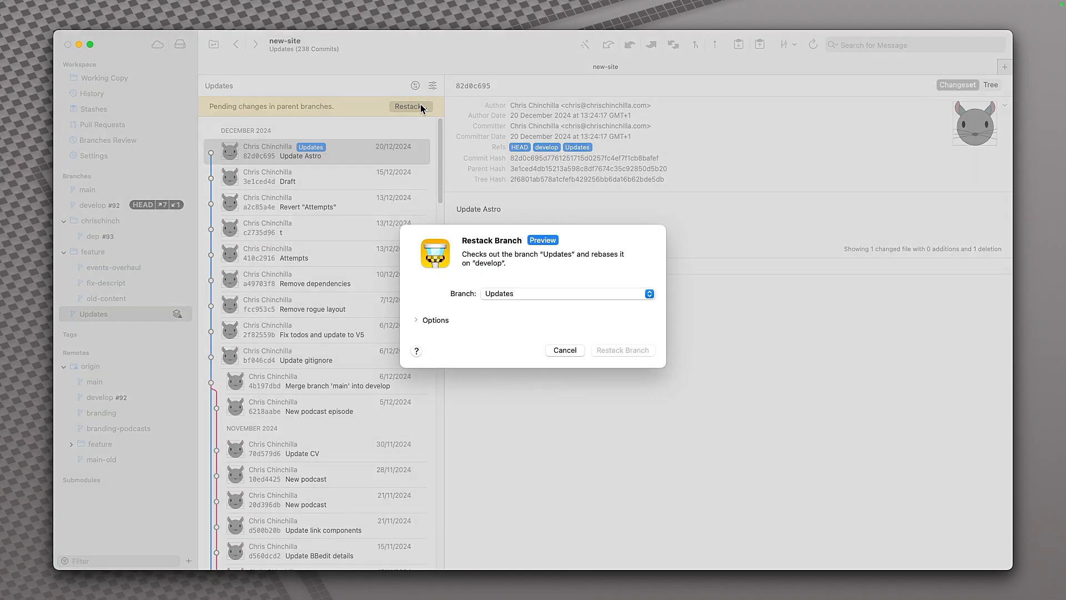
pyautogui.click(618, 354)
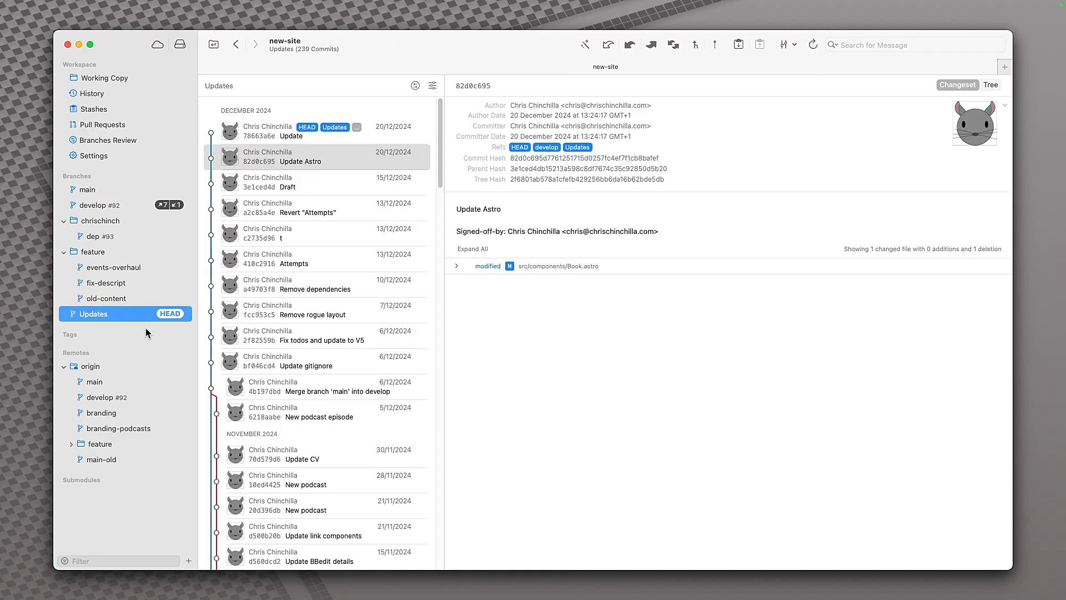
# Step: Look up the Restack Branch section on git-tower.com in the browser and return to Tower
pyautogui.press('super+Tab')
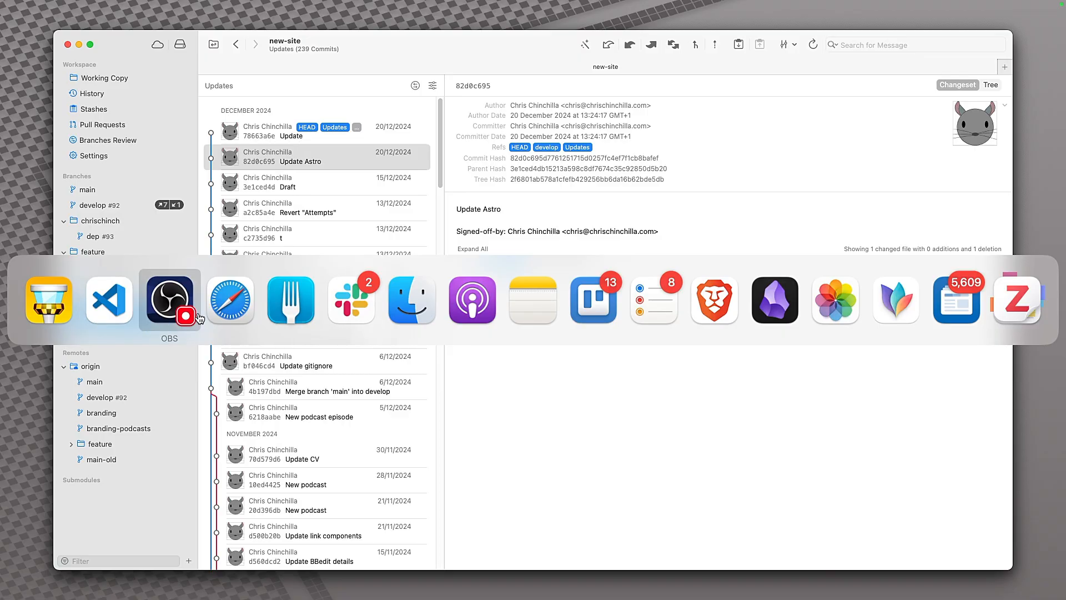
pyautogui.click(225, 318)
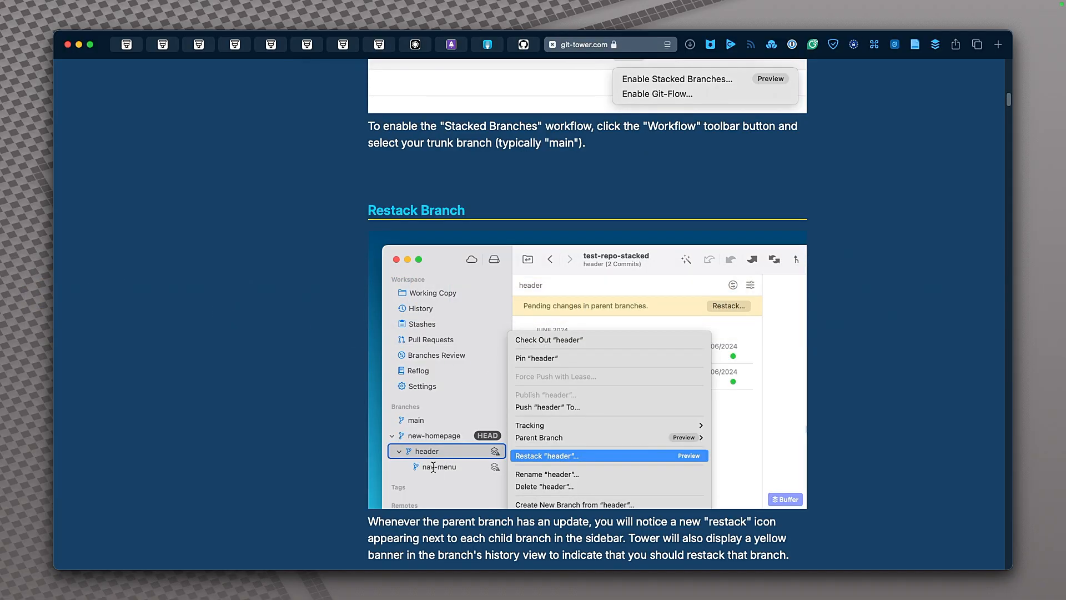
pyautogui.press('super+Tab')
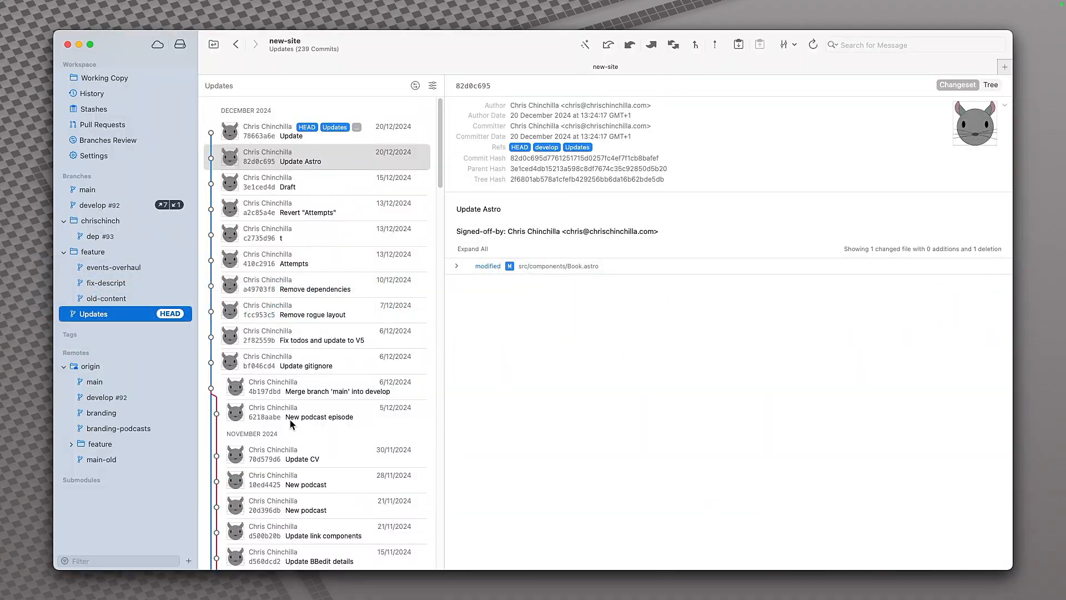
# Step: Create and check out a stacked branch named Images with Updates as its parent
pyautogui.rightClick(76, 313)
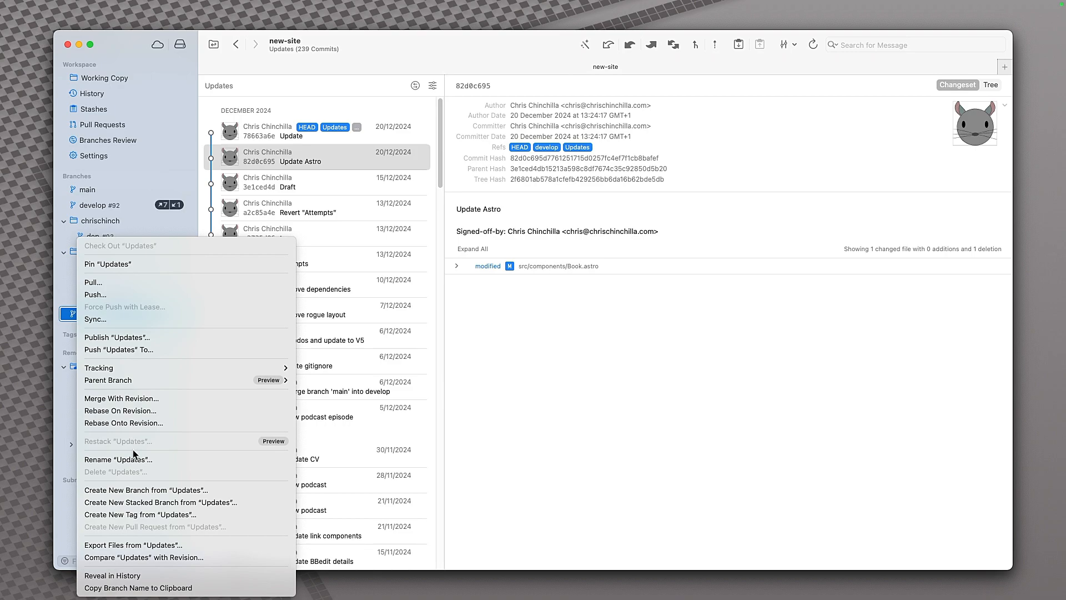
pyautogui.click(151, 501)
pyautogui.write('Imag')
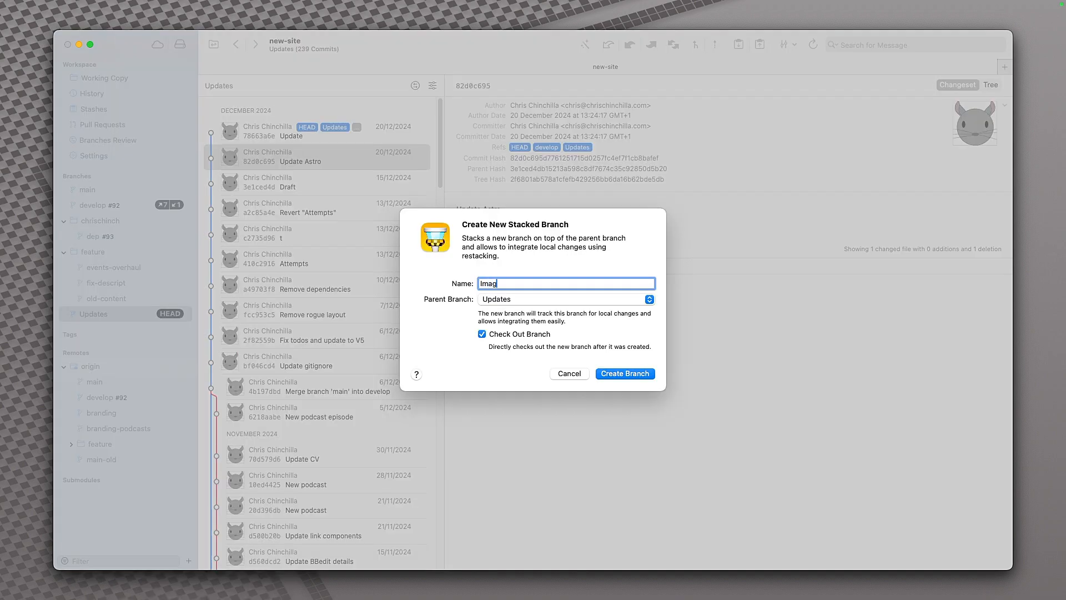
pyautogui.write('es')
pyautogui.press('Return')
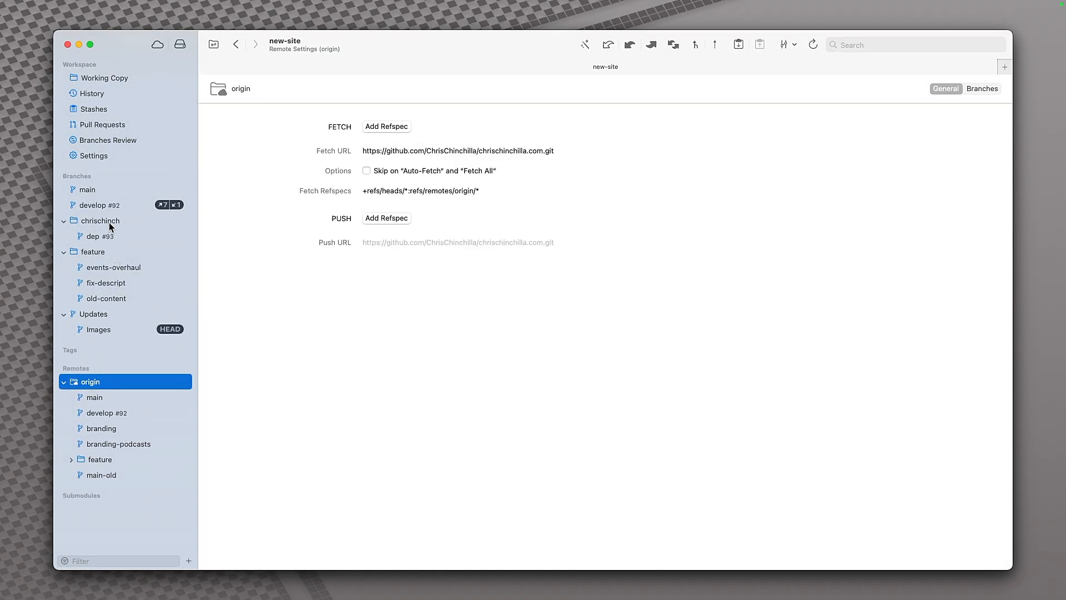
# Step: Check out the Updates branch and switch to VS Code to edit the minor version number in package.json
pyautogui.click(105, 315)
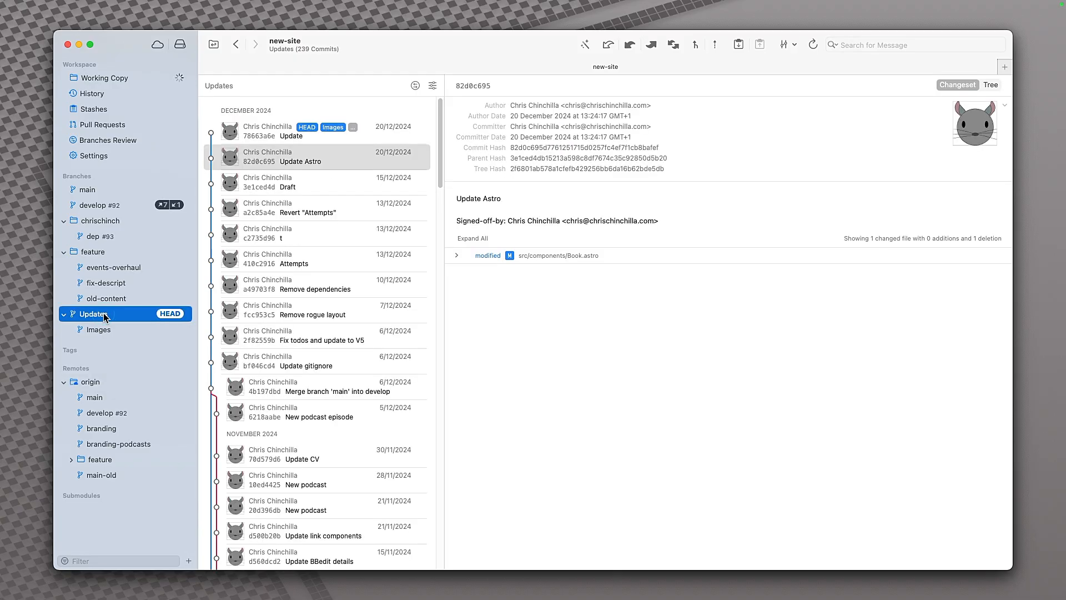
pyautogui.press('super+Tab')
pyautogui.press('super+Tab')
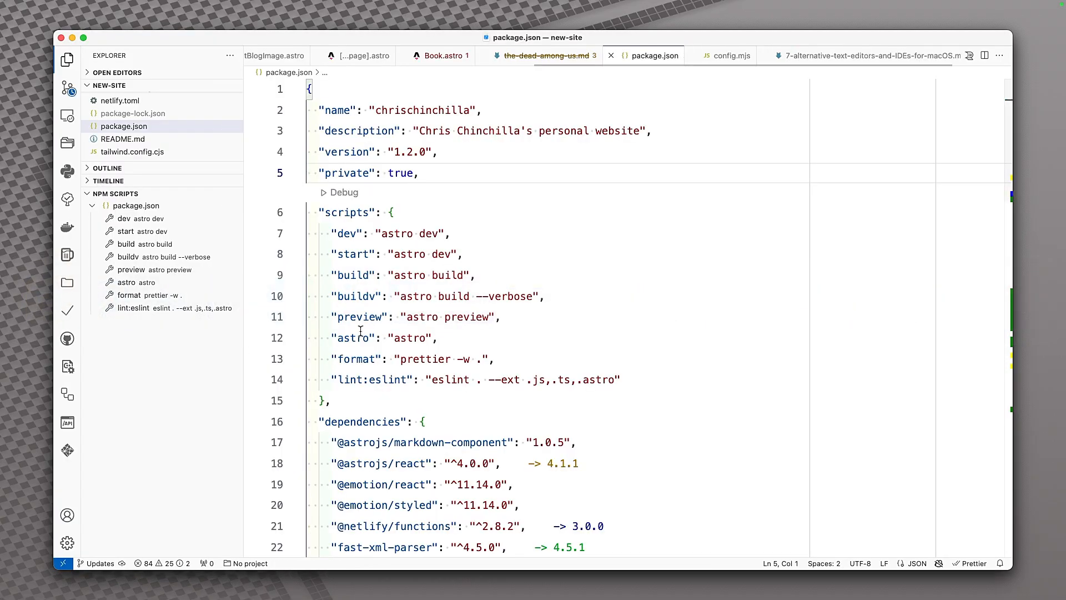
pyautogui.click(408, 152)
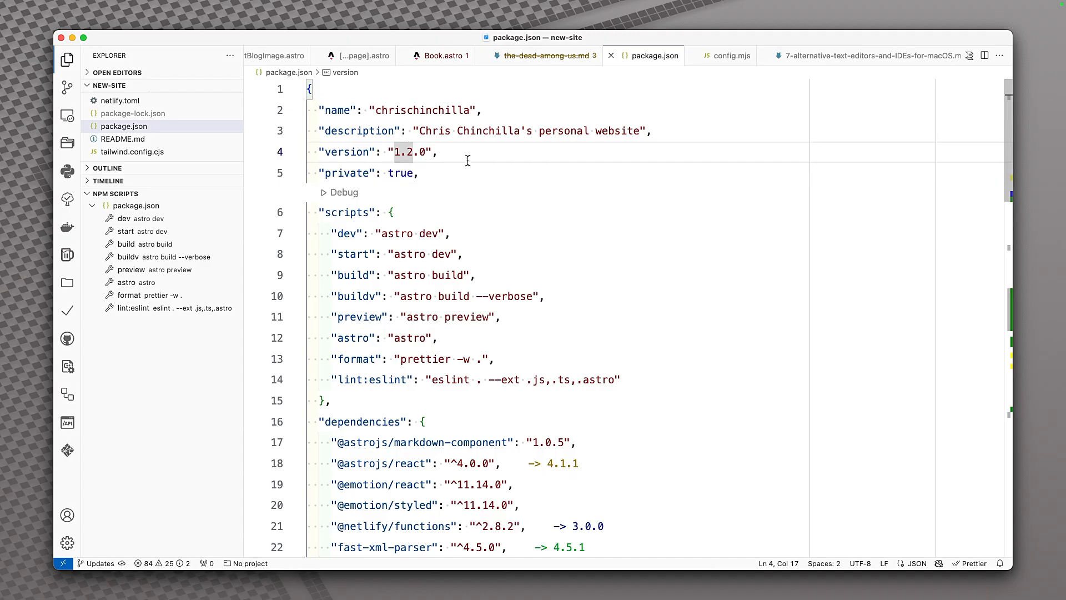
# Step: Switch back to Tower and restack the Images branch on its parent Updates
pyautogui.press('super+Tab')
pyautogui.click(127, 330)
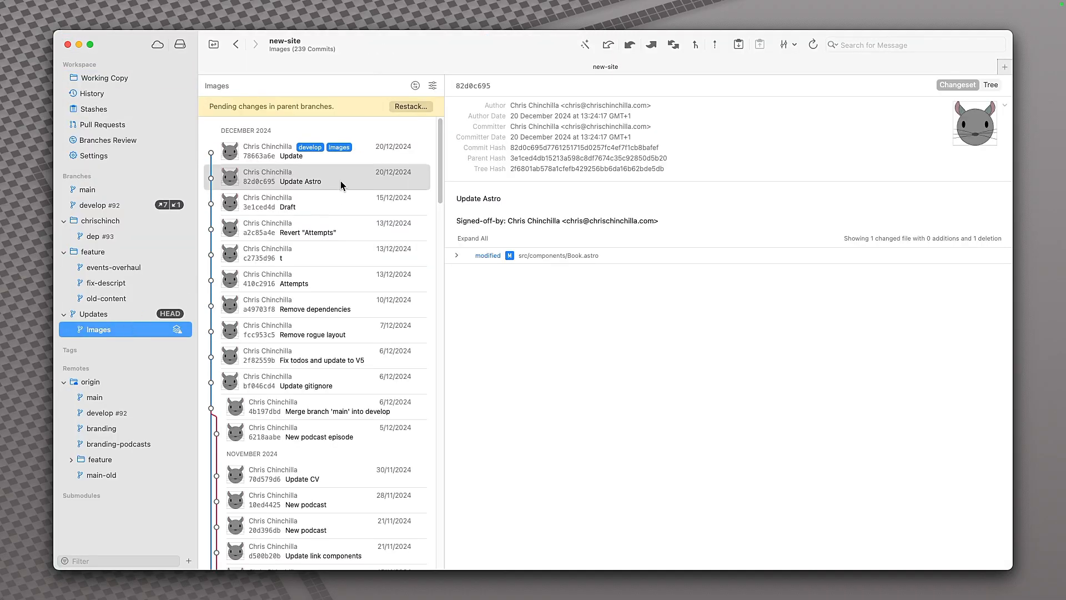
pyautogui.click(405, 105)
pyautogui.click(626, 357)
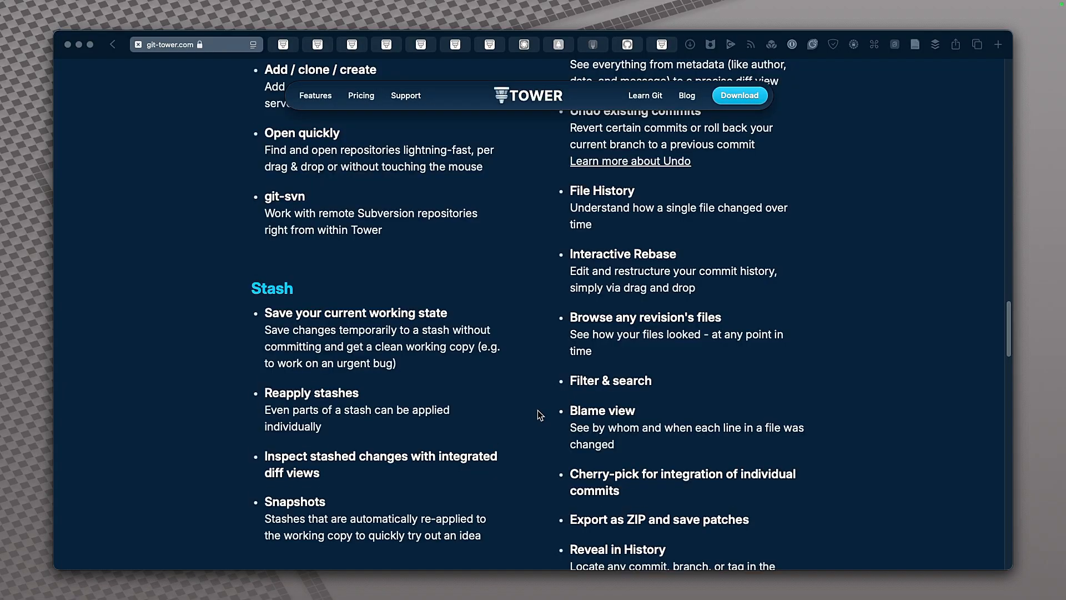
# Step: Read the feature list on git-tower.com, covering the Stash, Misc, Submodules and Reflog sections
pyautogui.scroll(-2, 540, 416)
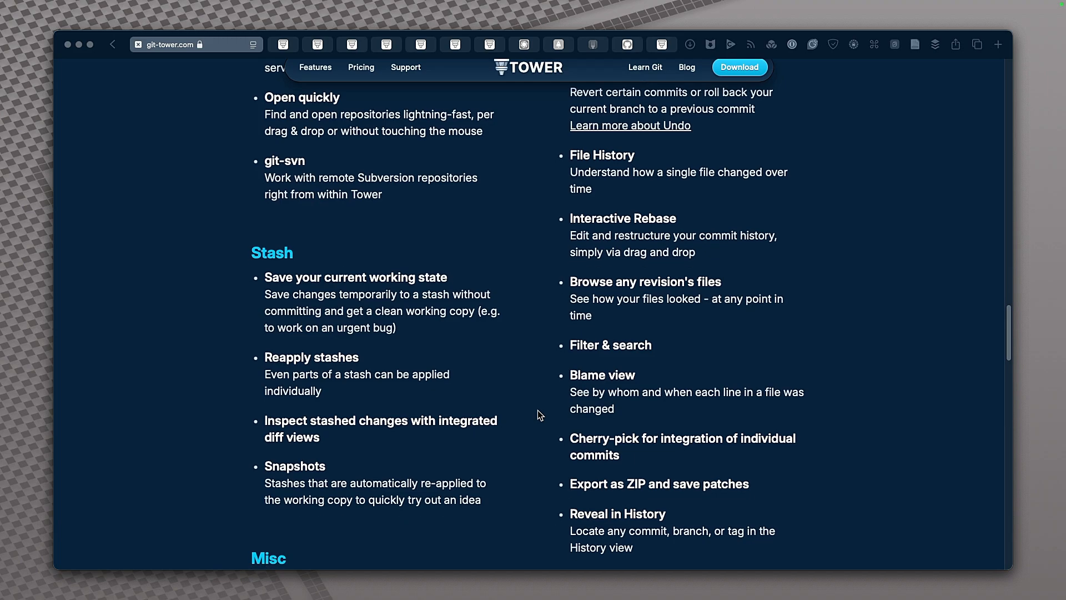
pyautogui.scroll(-5, 287, 325)
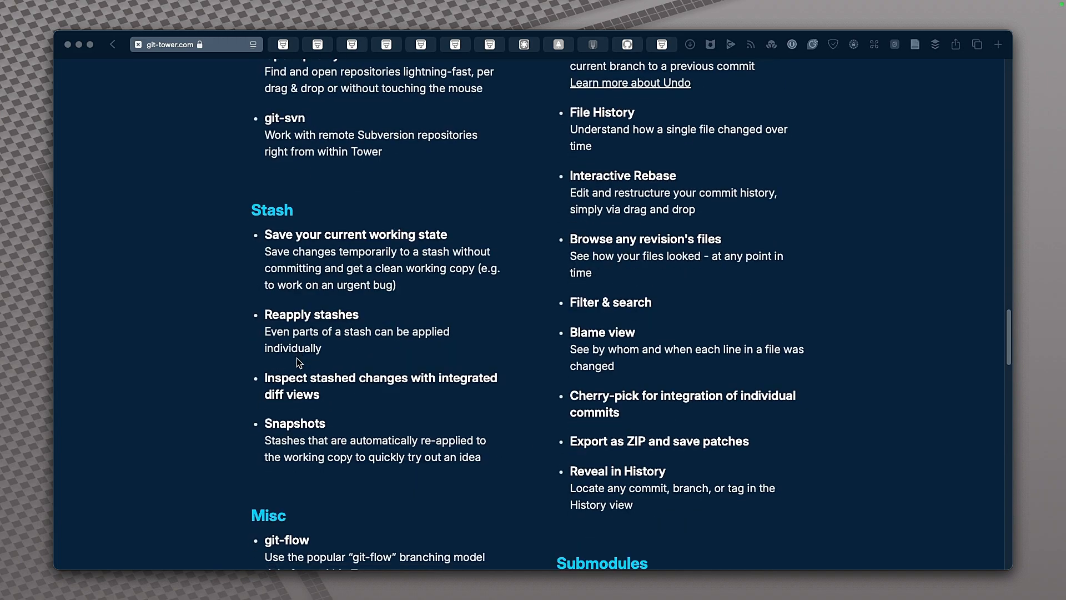
pyautogui.scroll(-8, 299, 363)
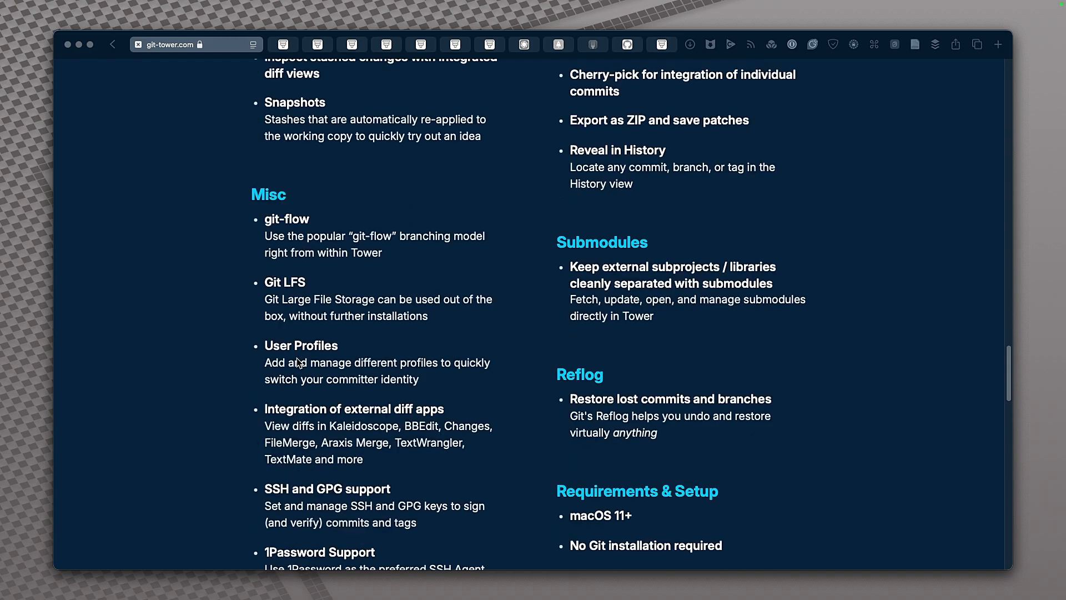
pyautogui.scroll(10, 298, 362)
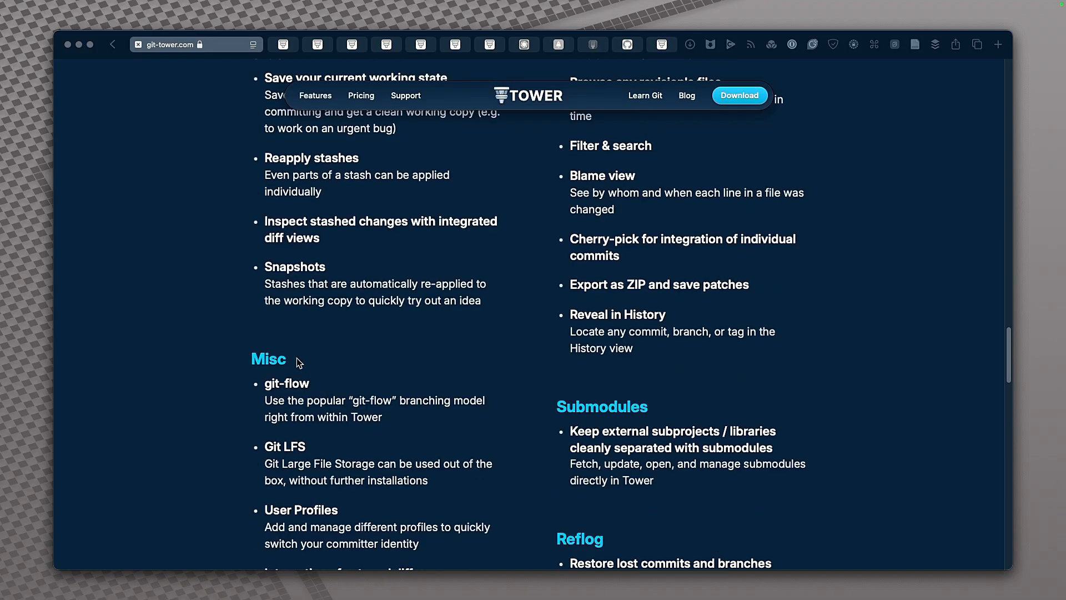
pyautogui.scroll(1, 298, 362)
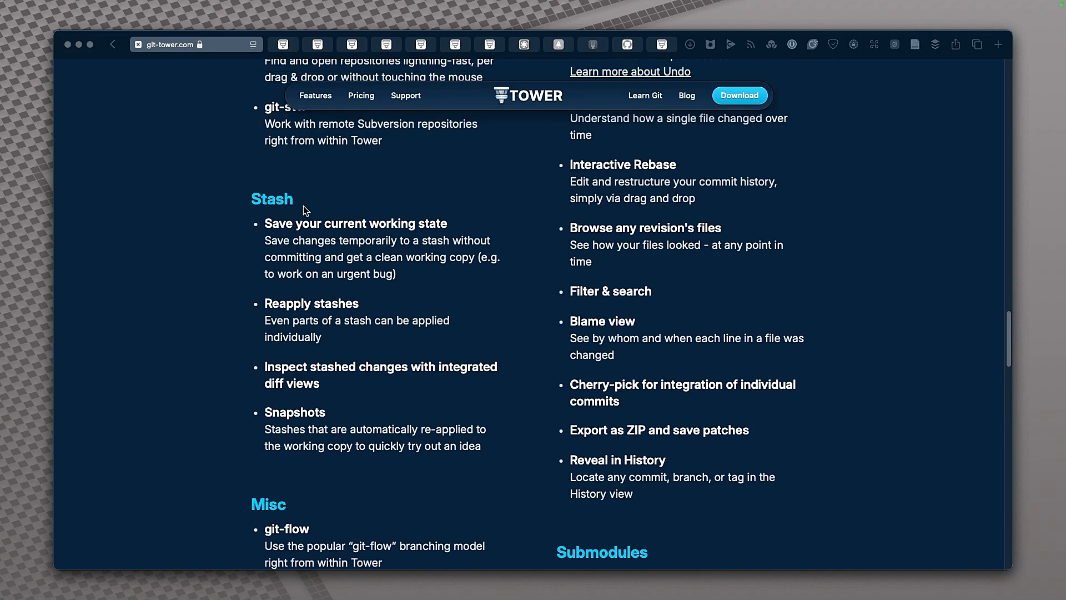
pyautogui.click(358, 258)
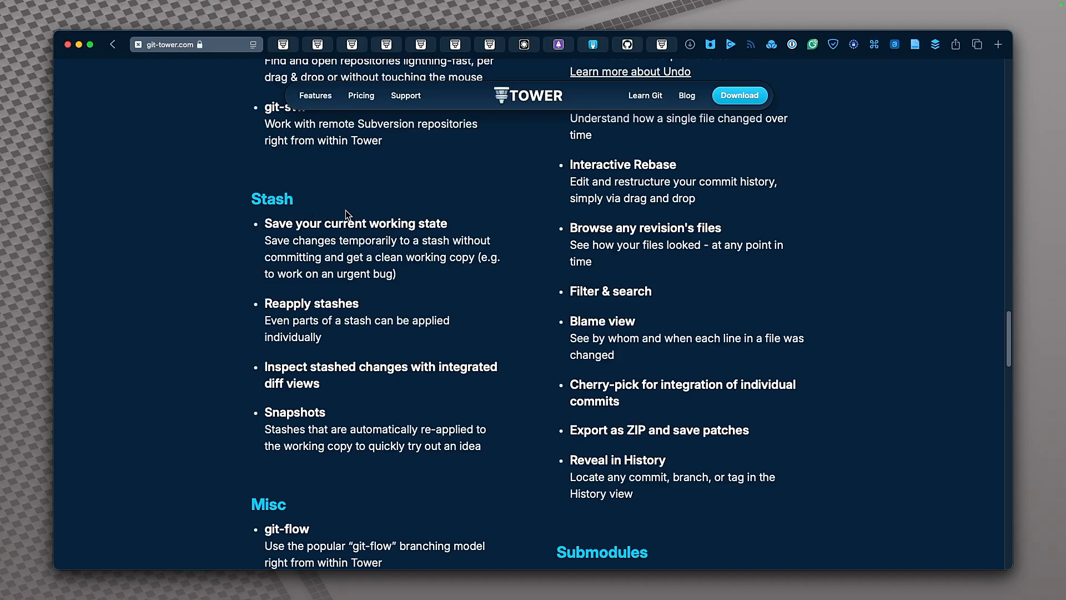
pyautogui.scroll(2, 345, 210)
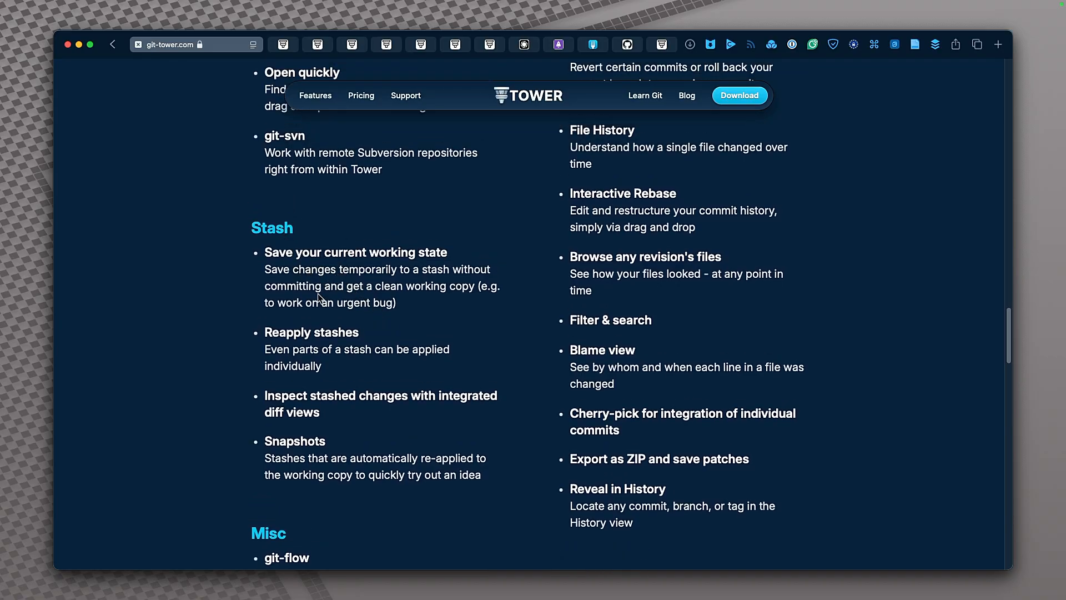
pyautogui.scroll(3, 380, 322)
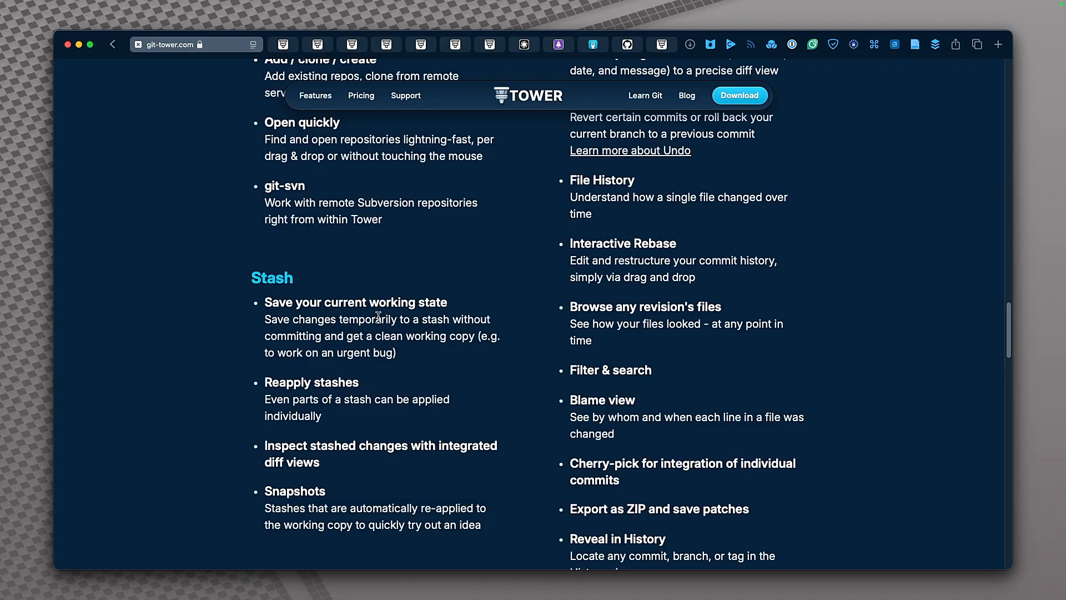